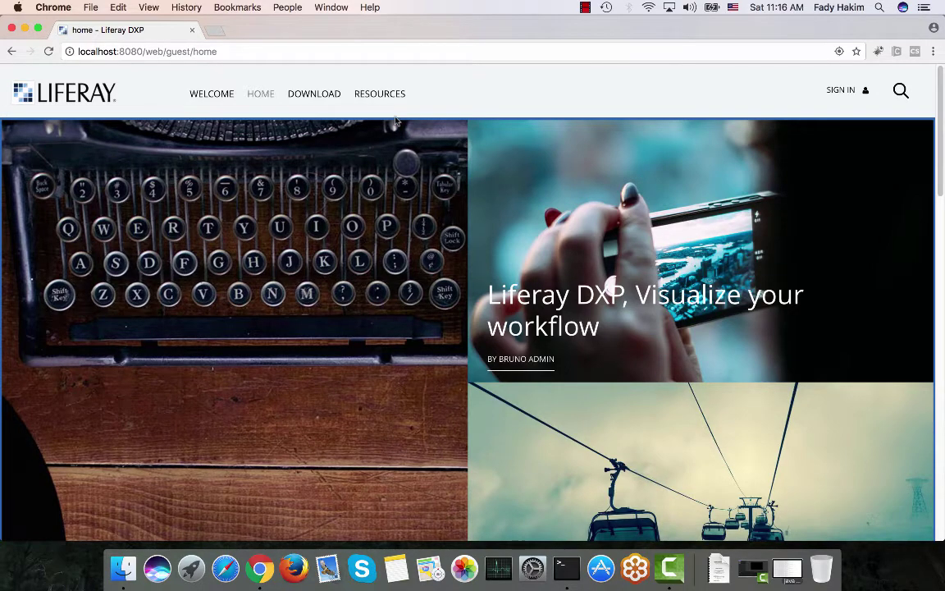
Browse the home page and advance the banner carousel to the WeDeploy slide
scroll(394, 121, down, 1)
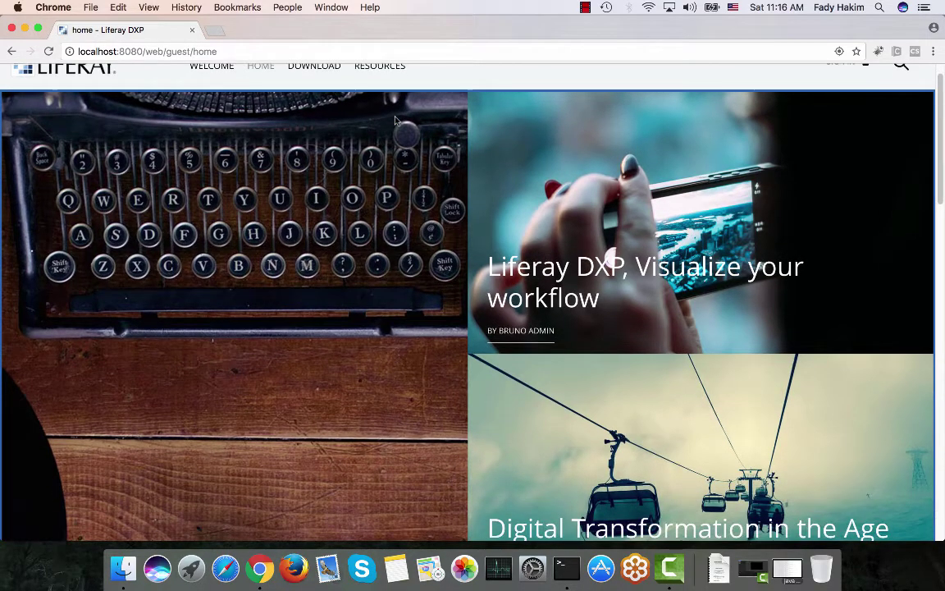
scroll(395, 121, down, 3)
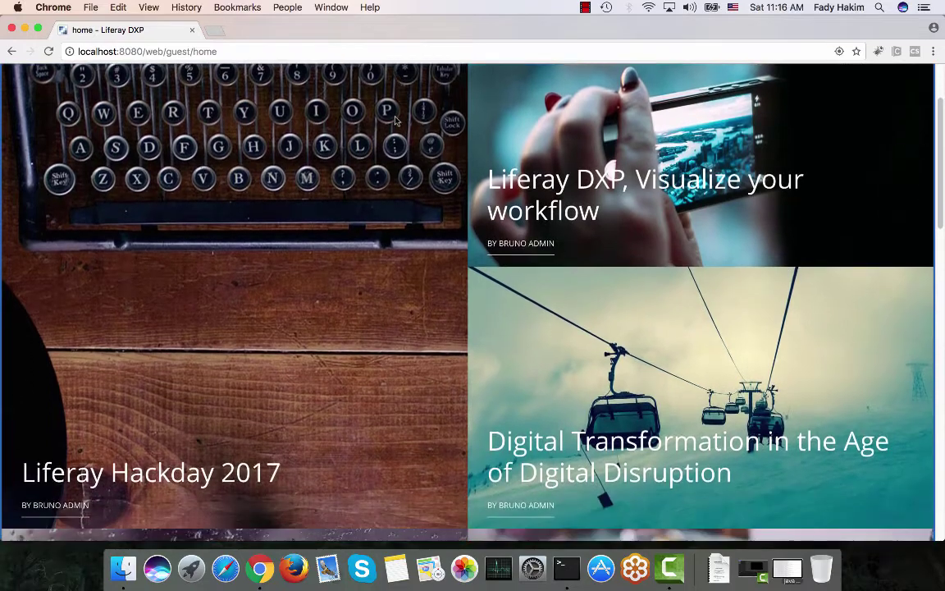
scroll(395, 120, down, 1)
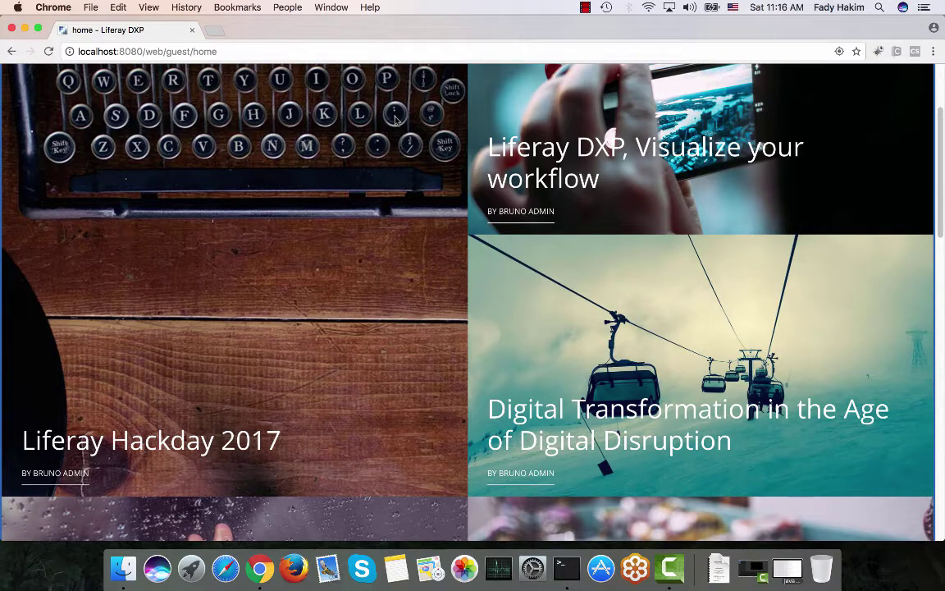
scroll(395, 120, up, 2)
scroll(395, 120, down, 5)
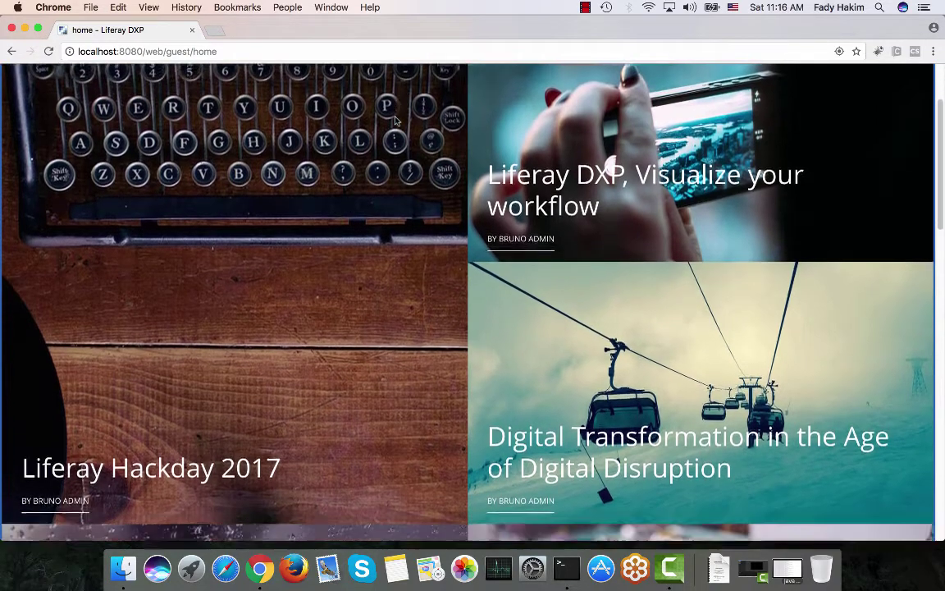
scroll(394, 121, down, 2)
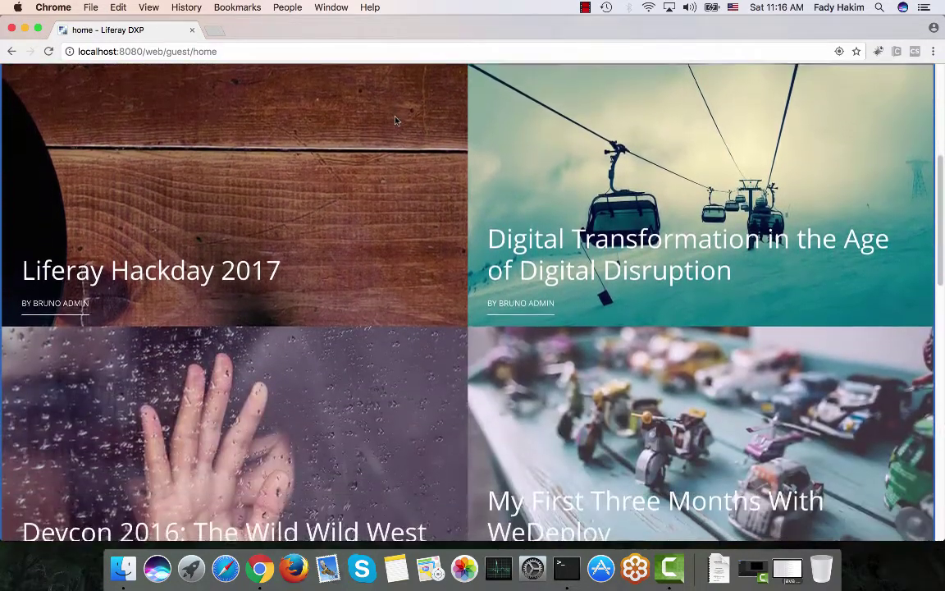
scroll(395, 121, down, 4)
scroll(394, 121, down, 10)
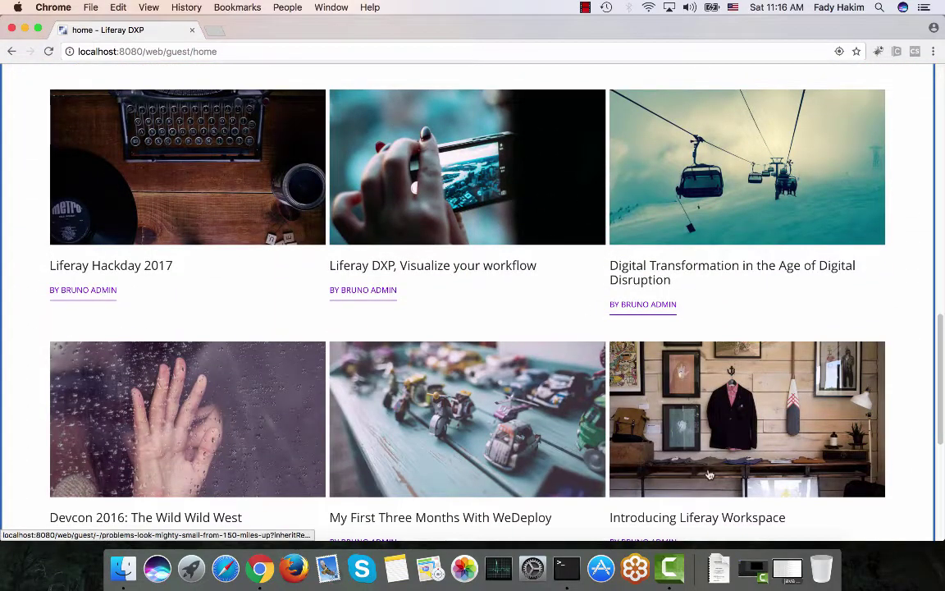
scroll(168, 378, down, 6)
scroll(179, 406, down, 2)
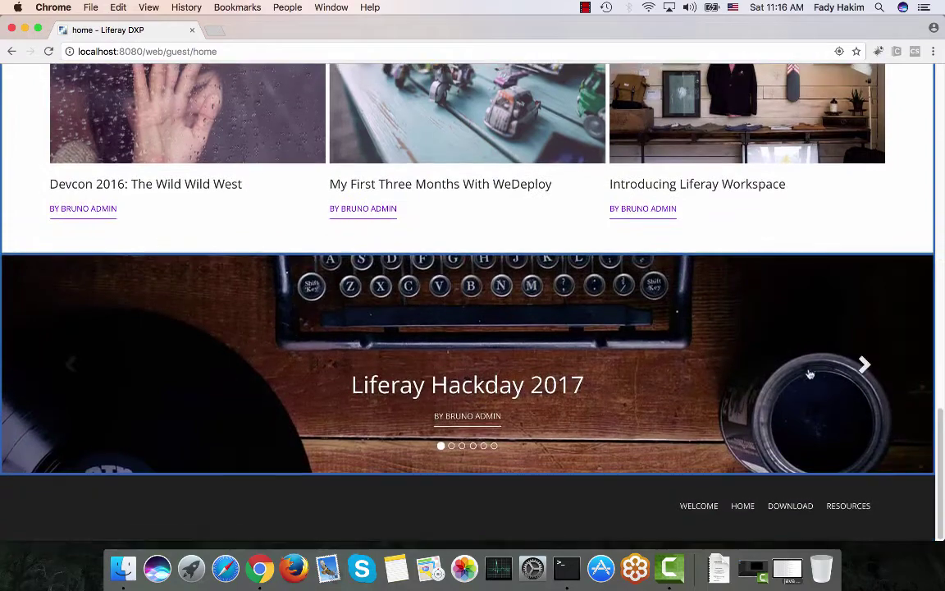
click(863, 362)
click(864, 363)
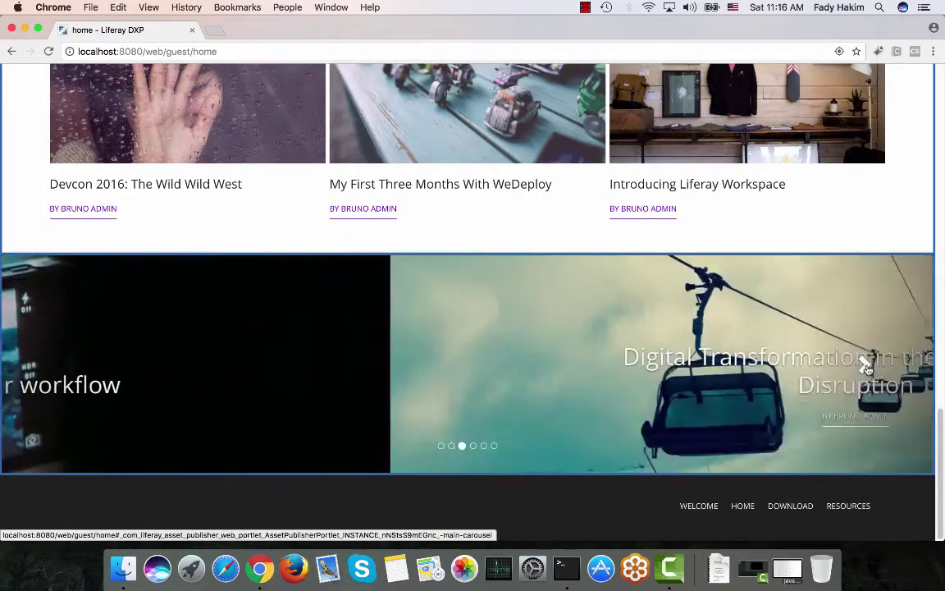
click(864, 363)
click(864, 363)
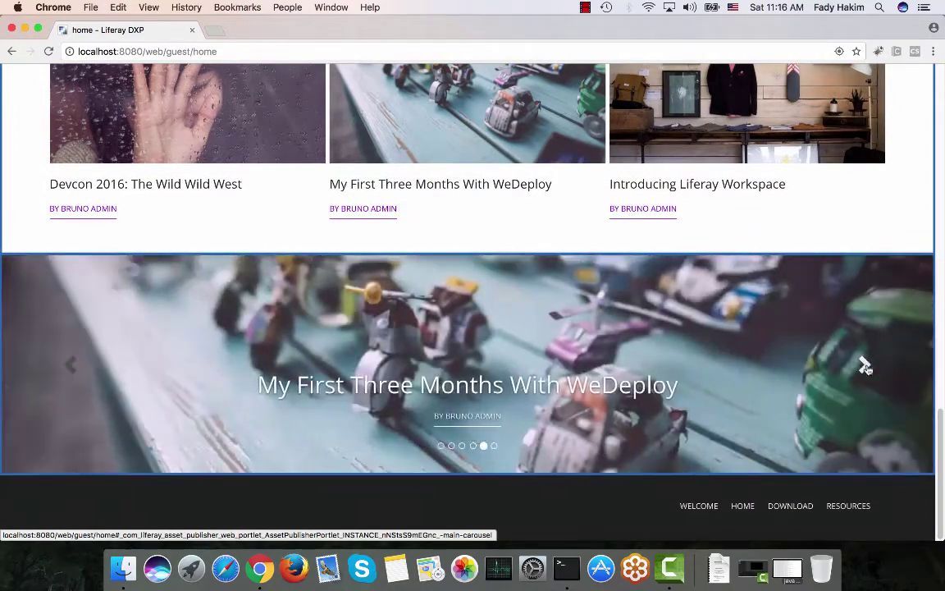
scroll(867, 369, up, 8)
scroll(868, 370, up, 10)
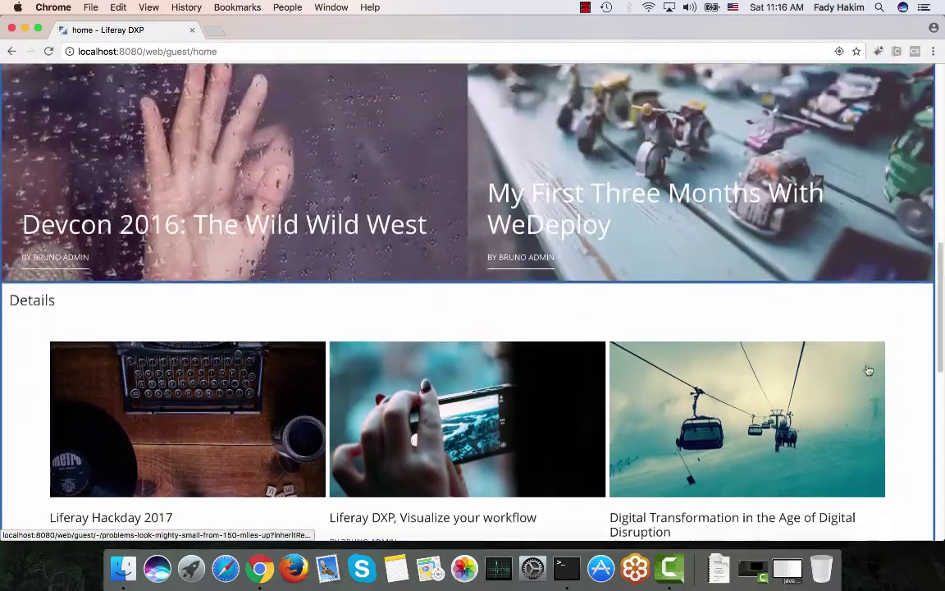
scroll(868, 369, up, 3)
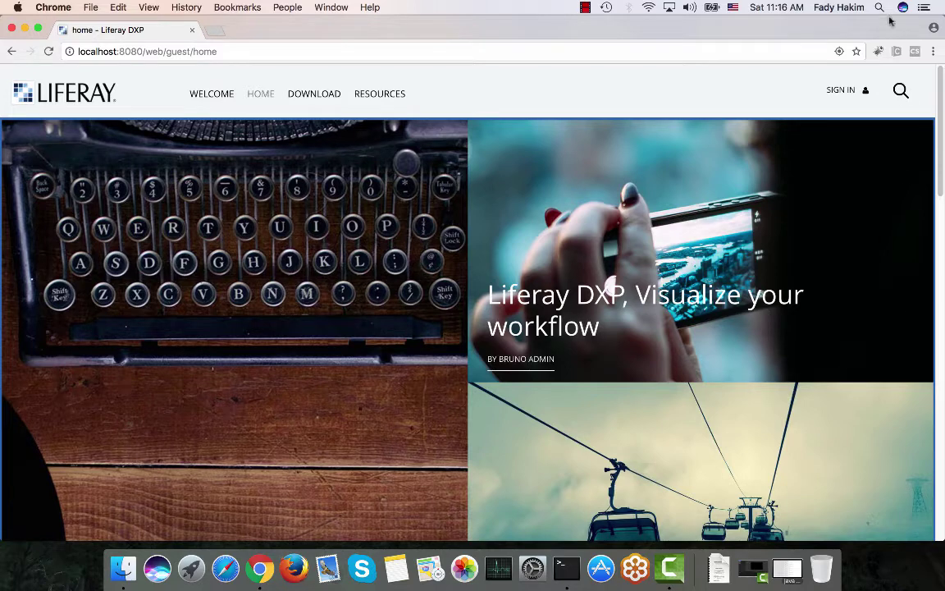
Sign in on the login page with the admin's screen name and password
click(836, 90)
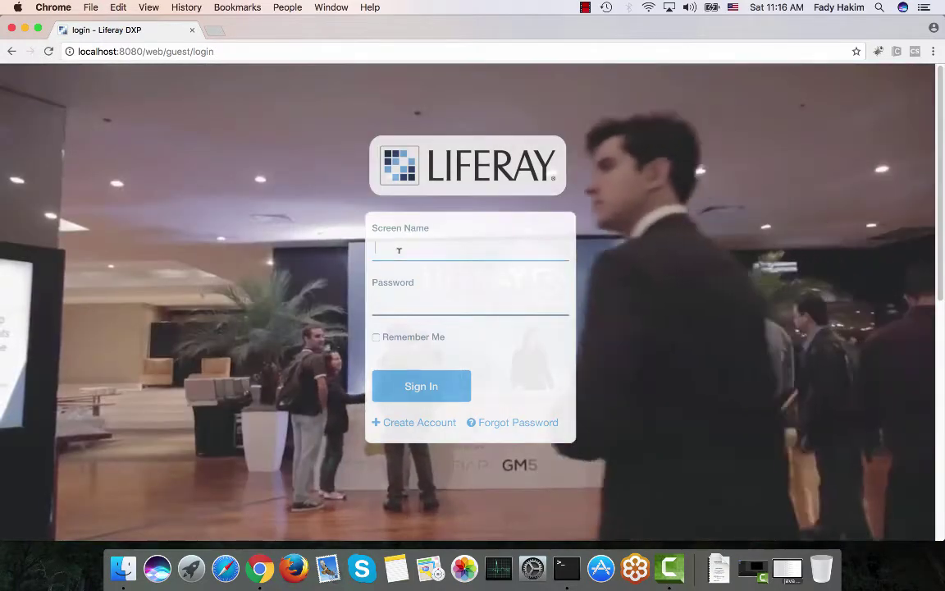
key(Tab)
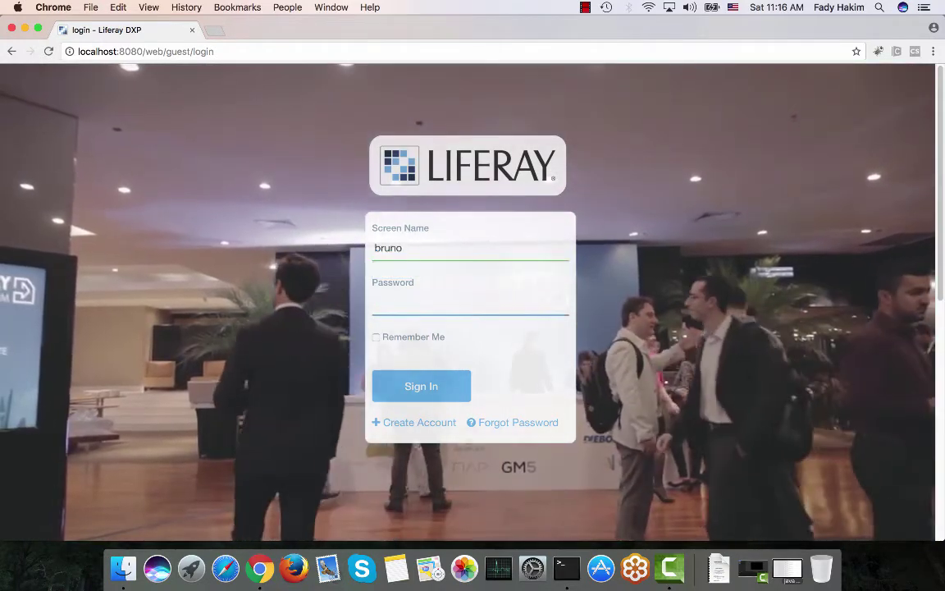
key(Return)
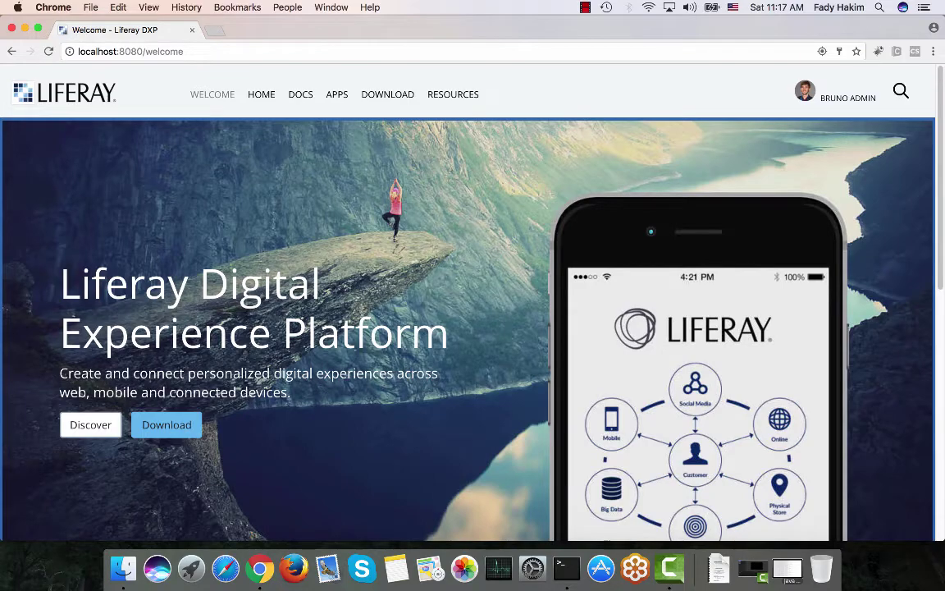
scroll(467, 304, down, 5)
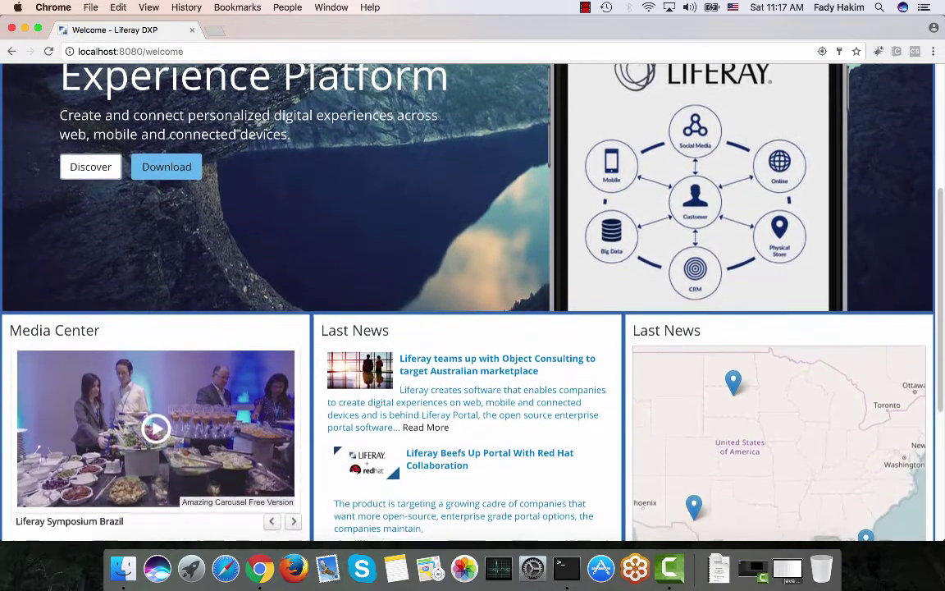
scroll(94, 101, up, 5)
scroll(95, 102, down, 3)
scroll(94, 102, up, 3)
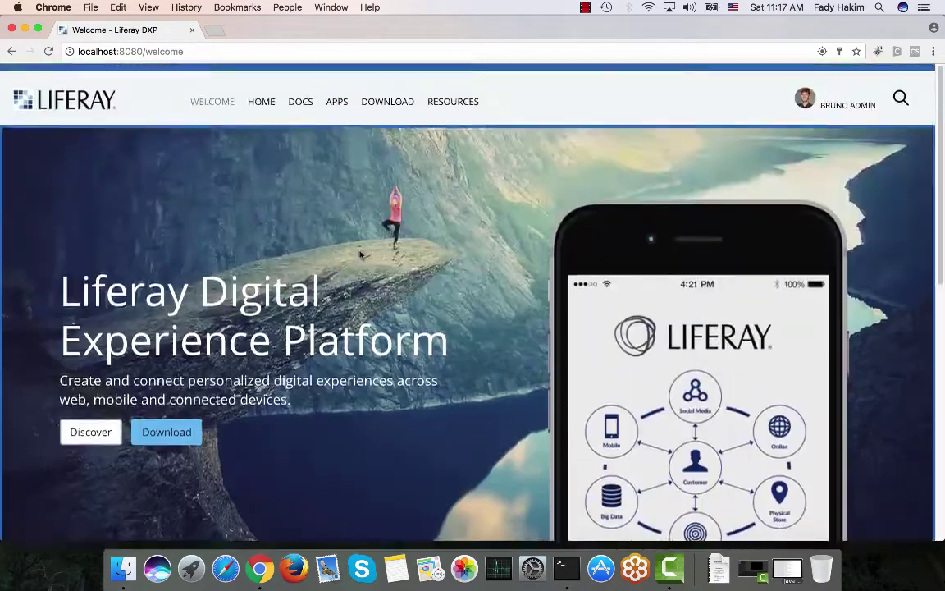
scroll(85, 88, up, 1)
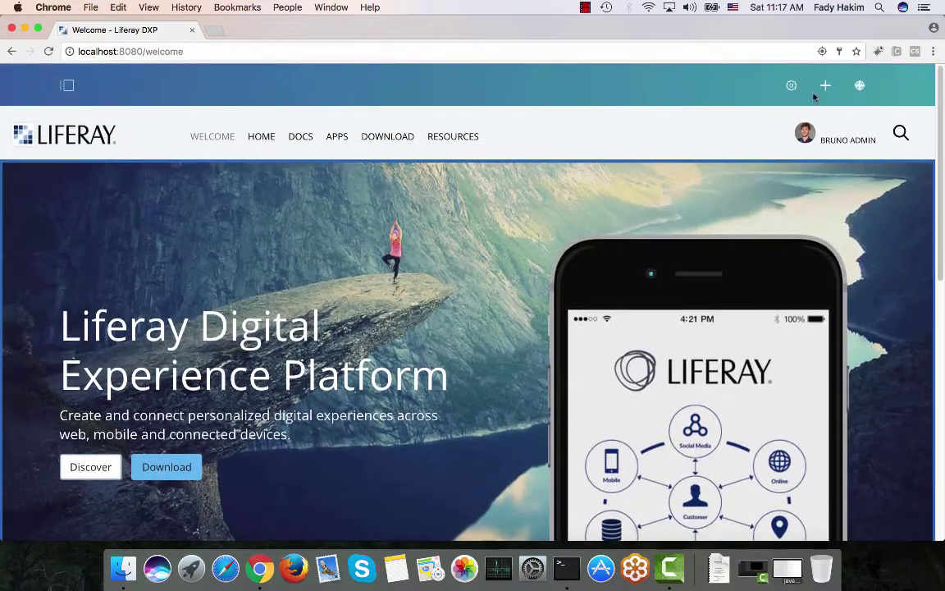
click(827, 86)
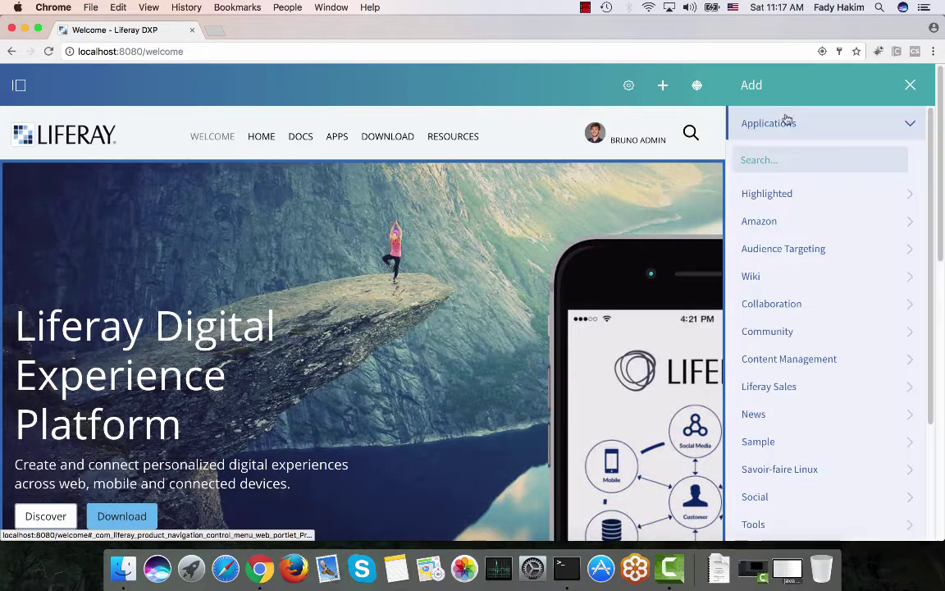
text(a)
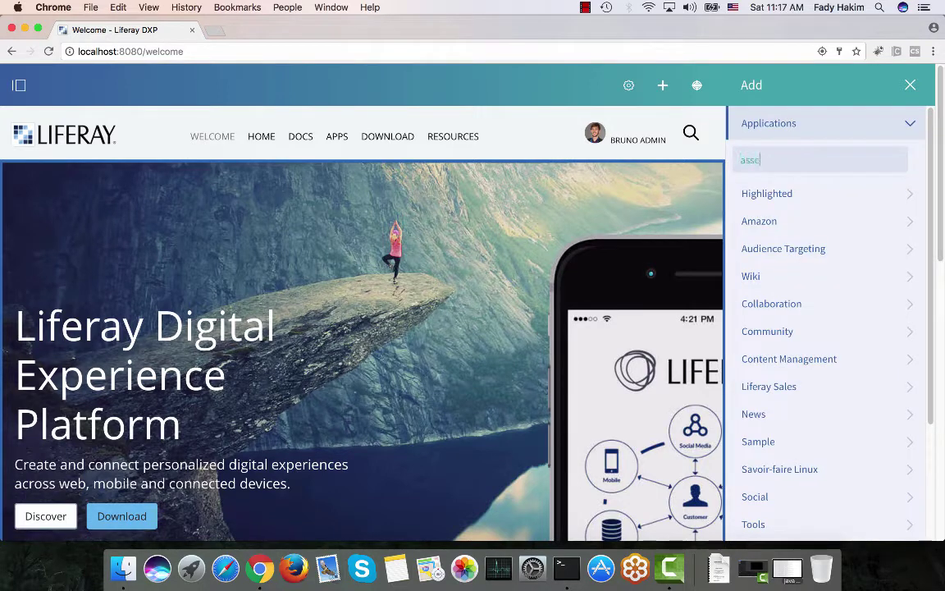
text(sse)
drag(776, 217, 823, 242)
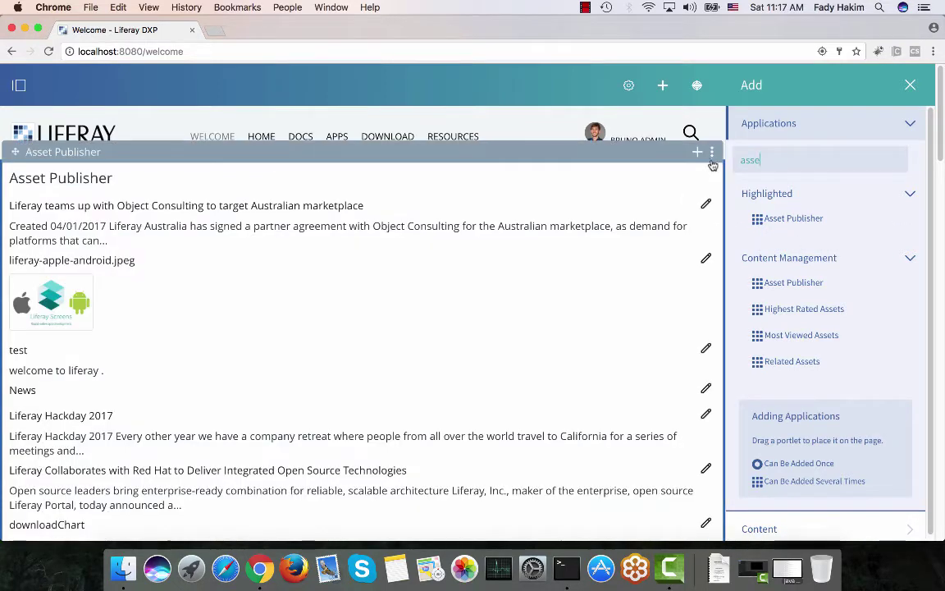
click(711, 153)
click(637, 284)
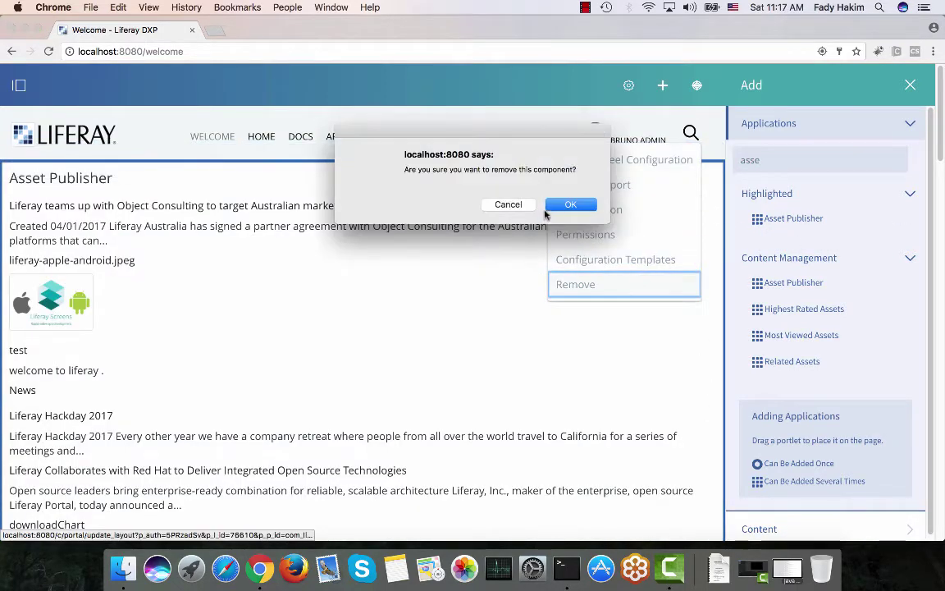
click(557, 207)
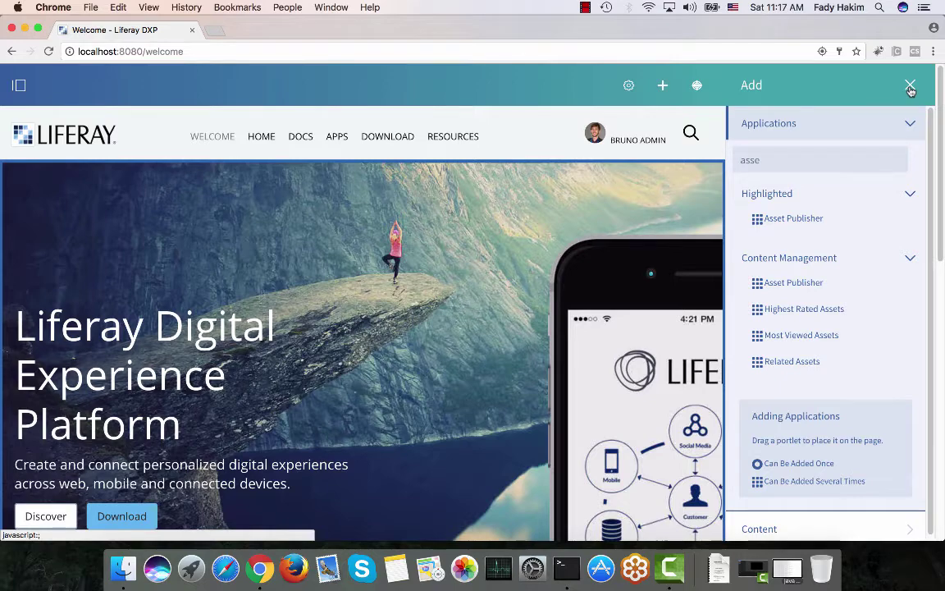
click(910, 88)
Open the Last News publisher's Configuration and scroll to its Web Content Article / news-stories settings
scroll(465, 295, down, 4)
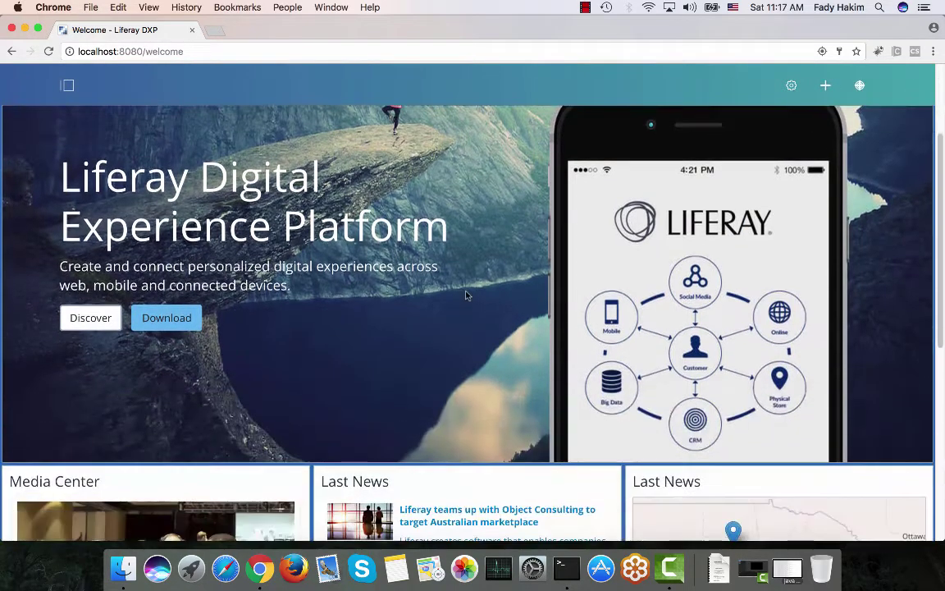
scroll(465, 295, down, 5)
mouse_move(399, 280)
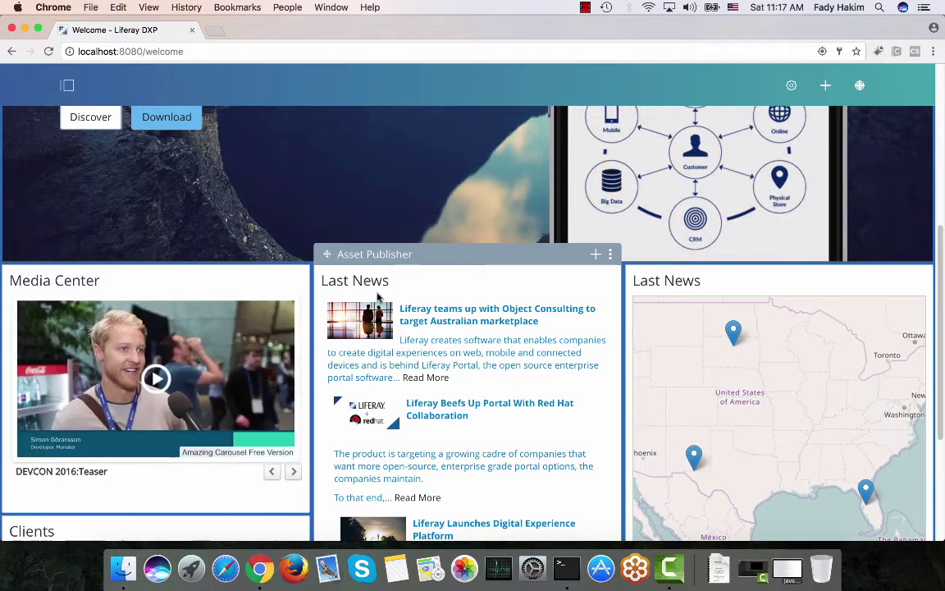
click(610, 254)
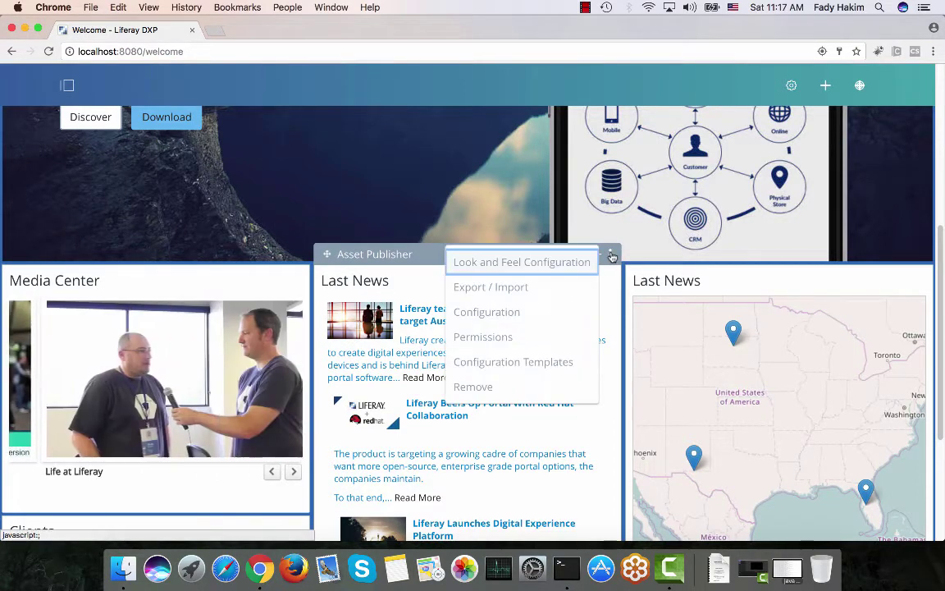
click(519, 310)
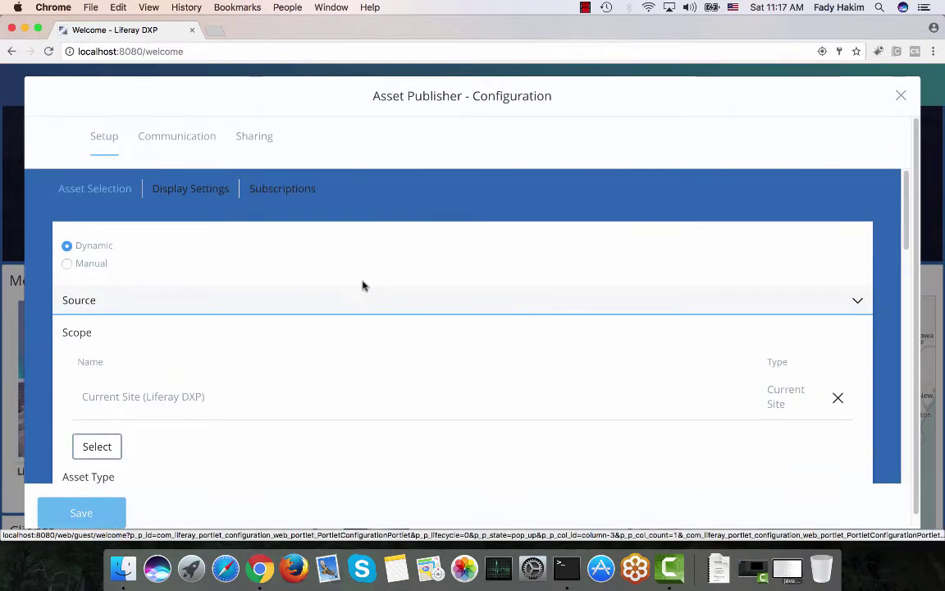
scroll(363, 286, down, 5)
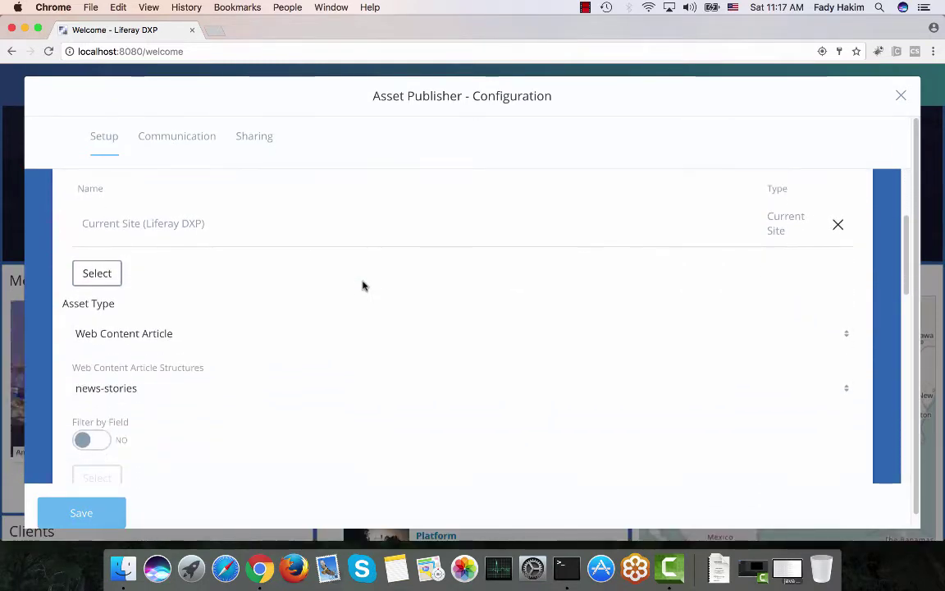
scroll(363, 285, down, 1)
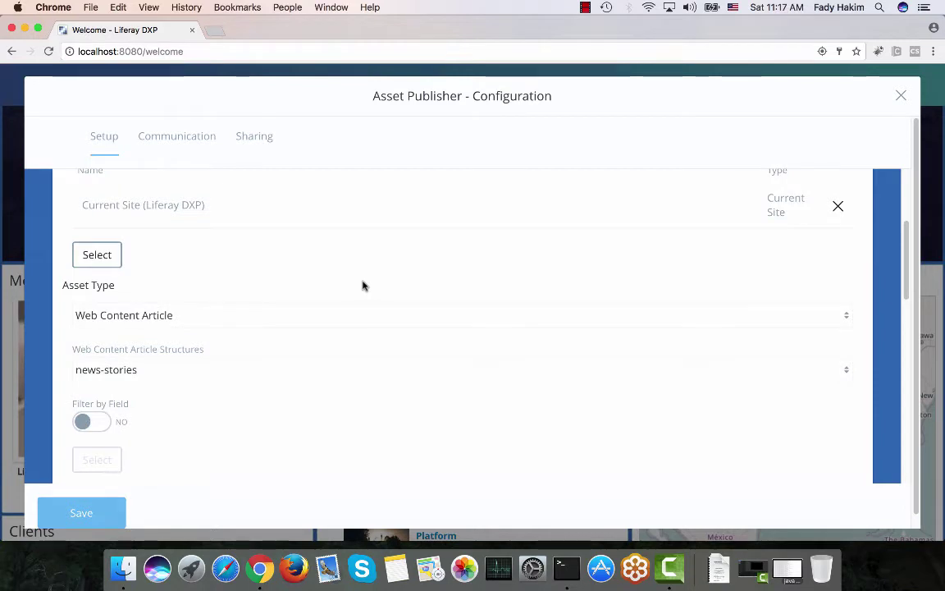
scroll(363, 285, down, 2)
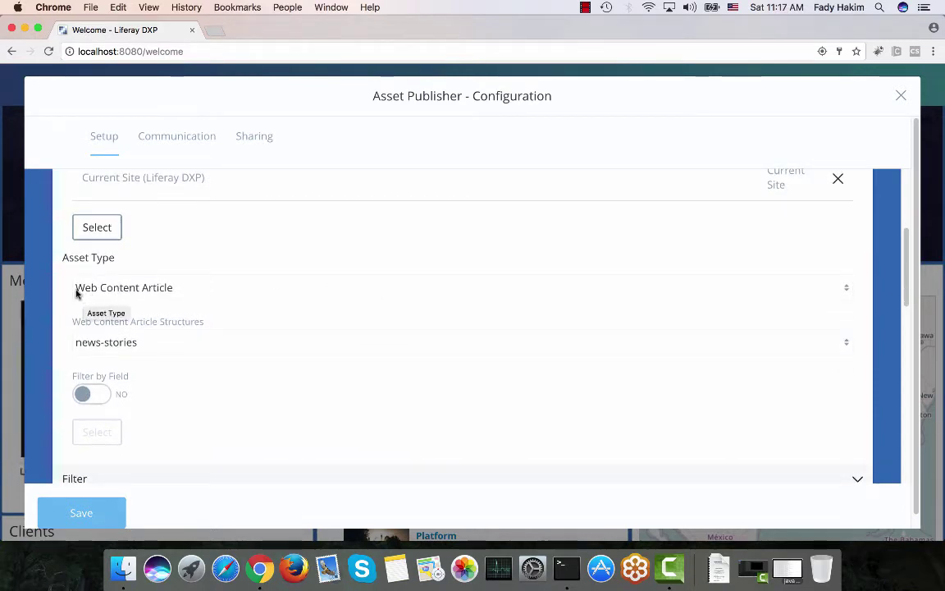
click(130, 292)
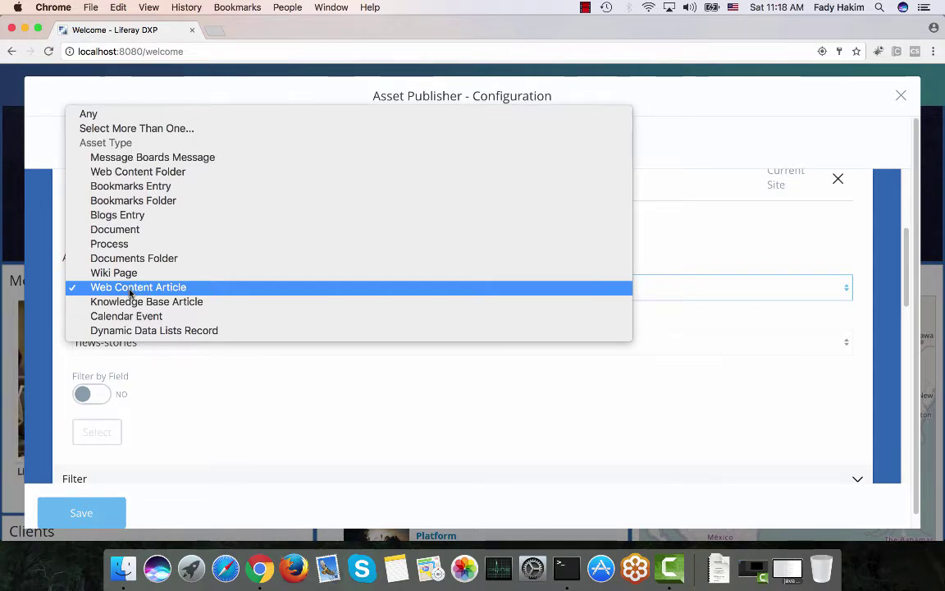
click(128, 291)
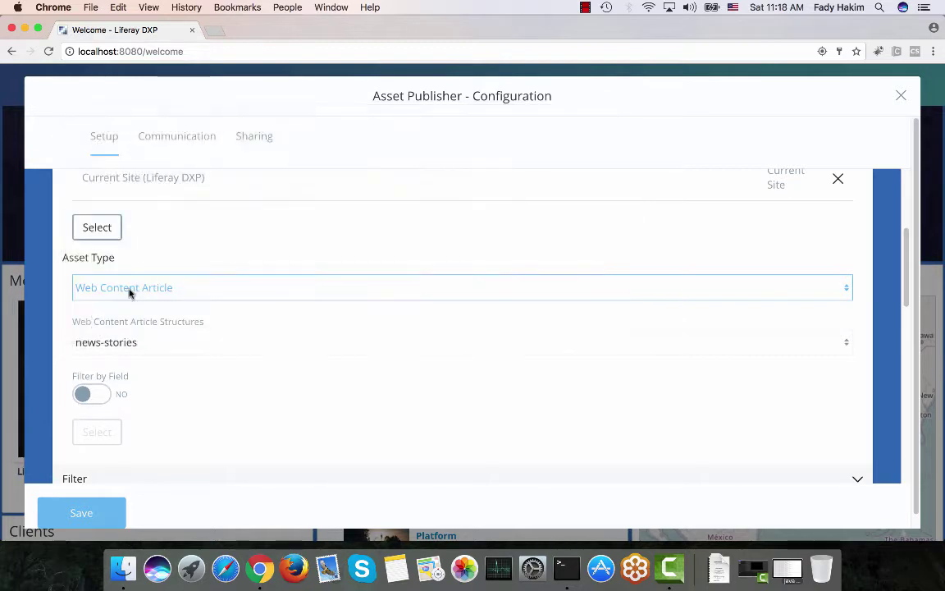
scroll(129, 291, down, 2)
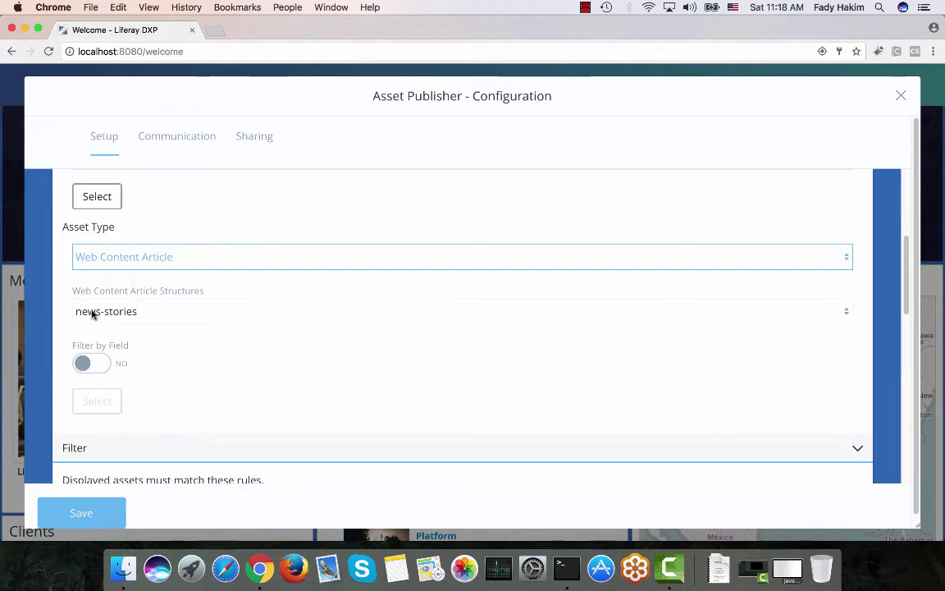
scroll(92, 314, down, 5)
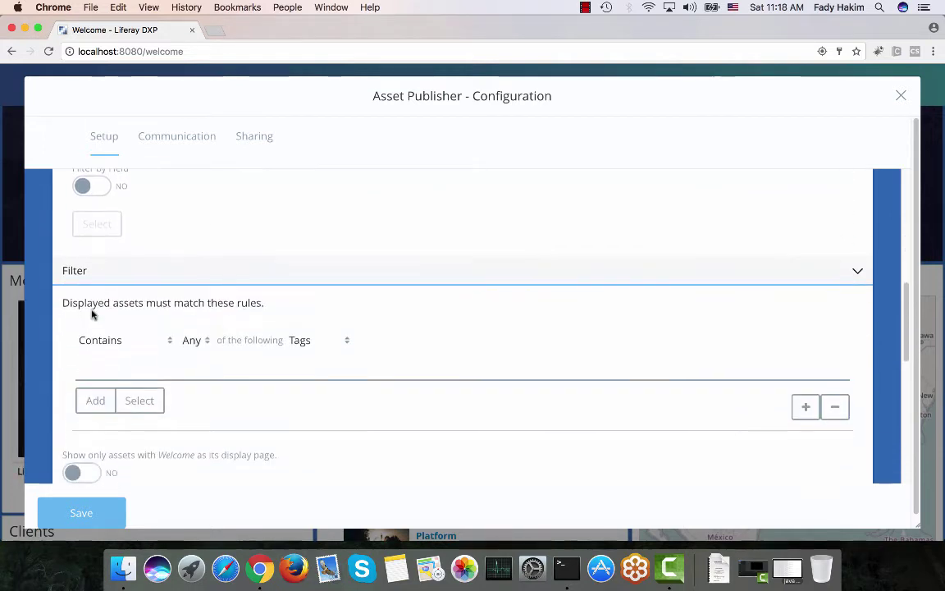
scroll(92, 314, down, 2)
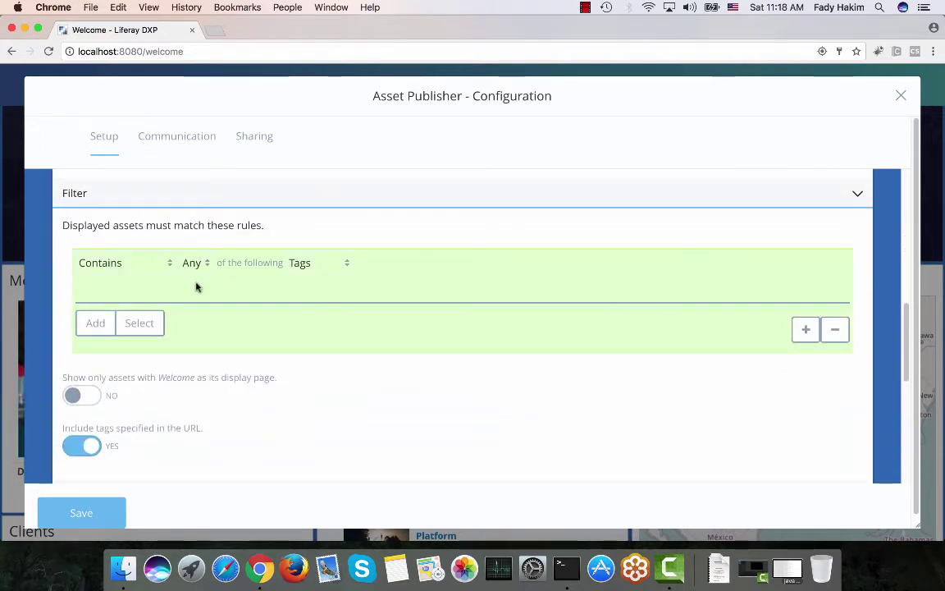
scroll(196, 286, down, 9)
scroll(196, 286, up, 7)
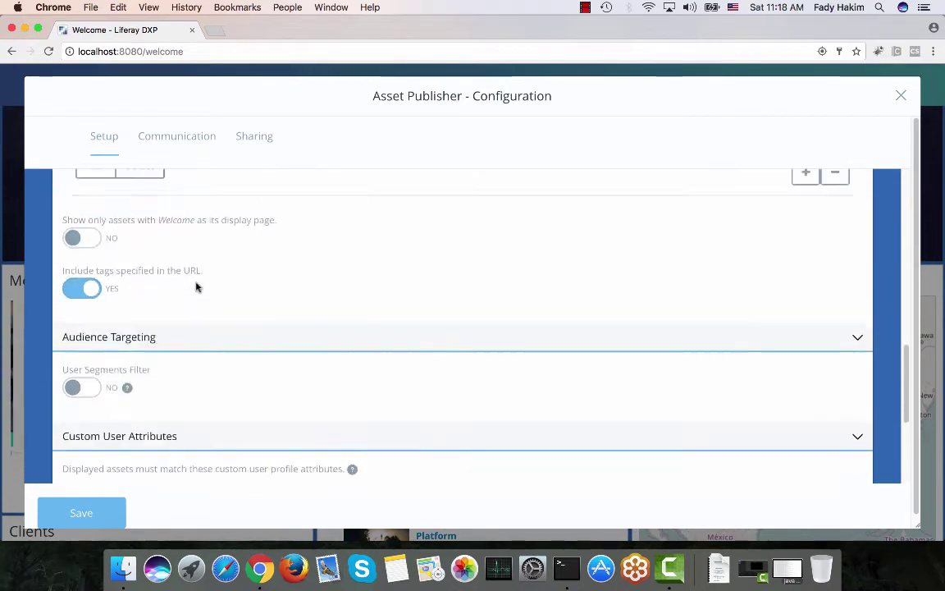
scroll(196, 286, down, 4)
scroll(197, 286, up, 15)
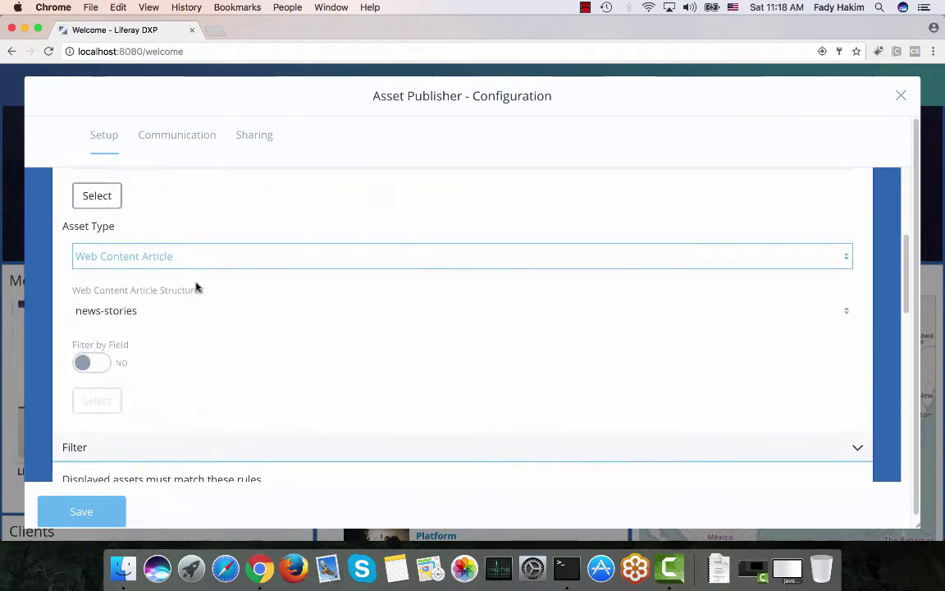
scroll(196, 286, up, 6)
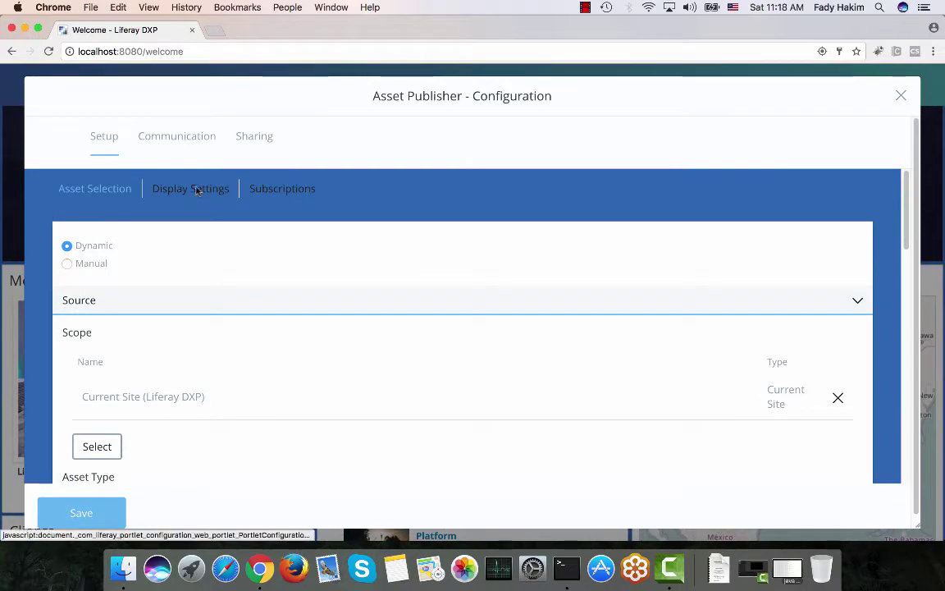
click(197, 190)
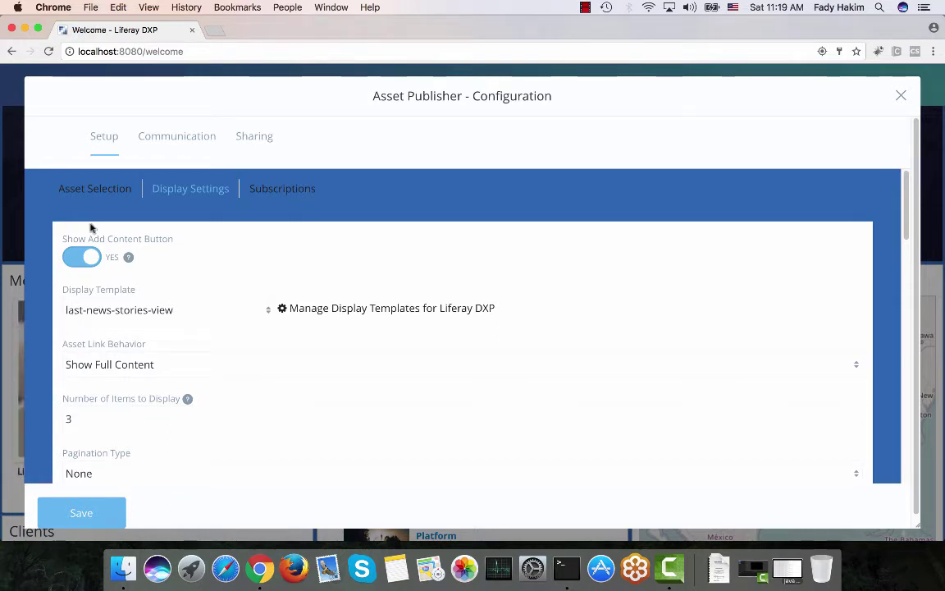
click(96, 189)
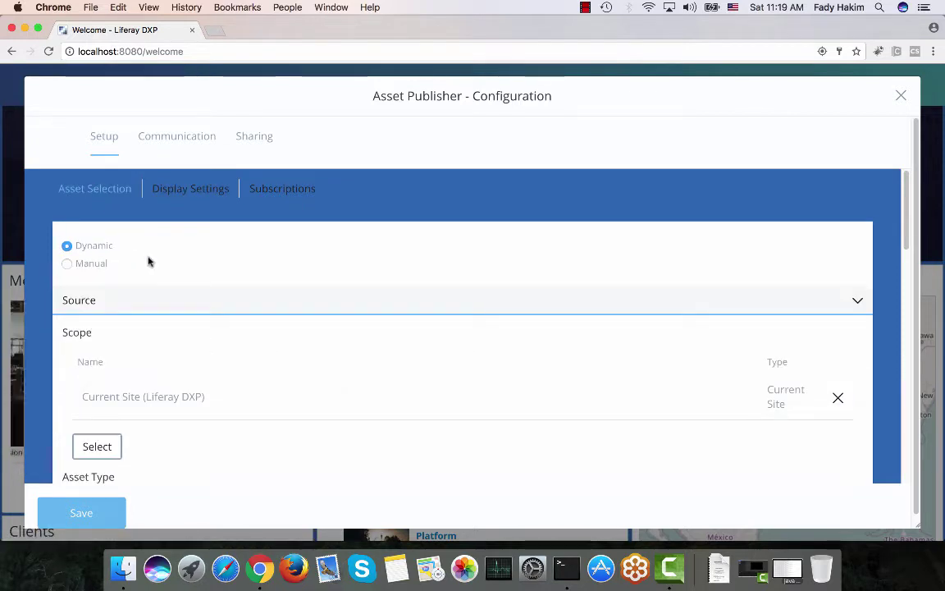
scroll(148, 261, down, 15)
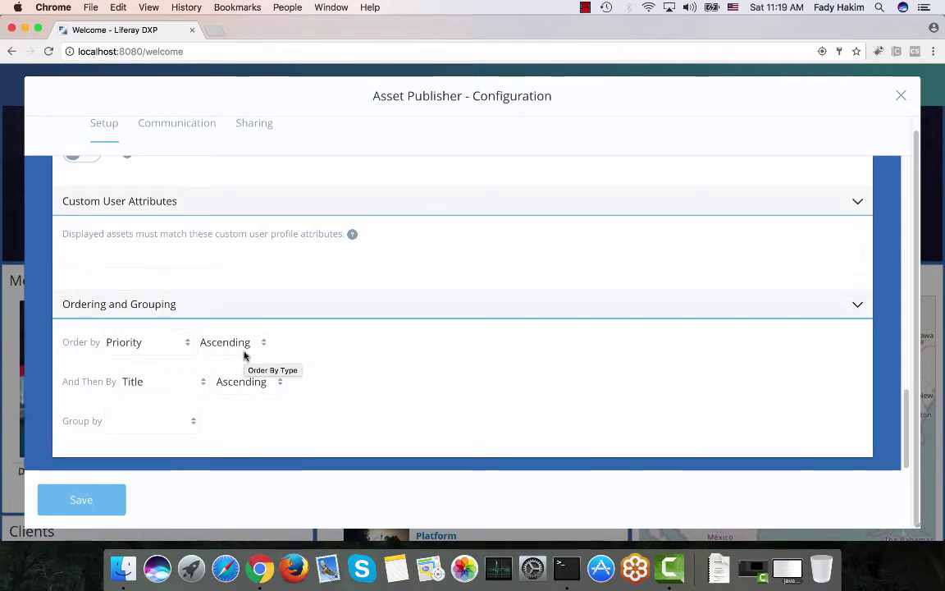
Close the Last News settings and review the map publisher's Asset Selection configuration
click(900, 95)
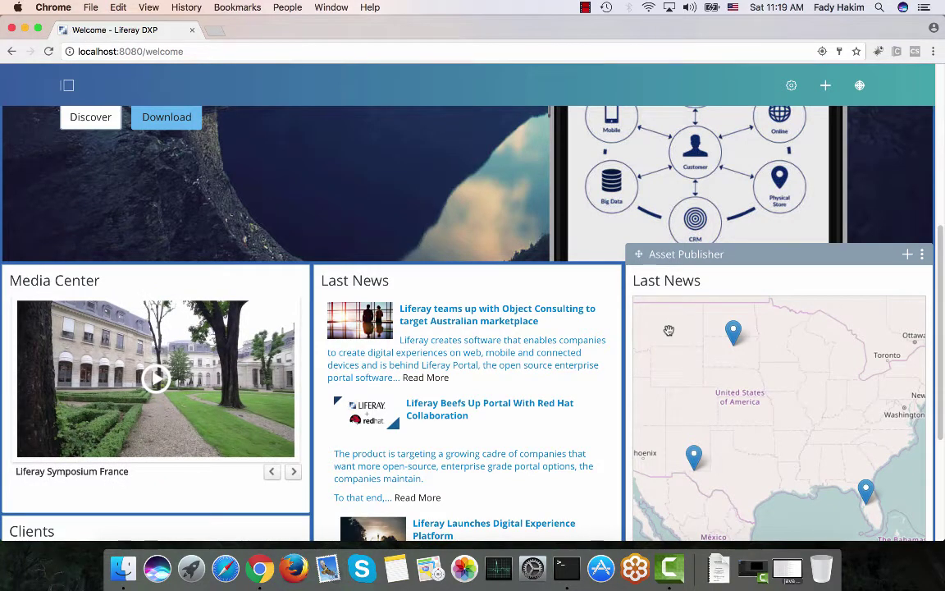
click(922, 255)
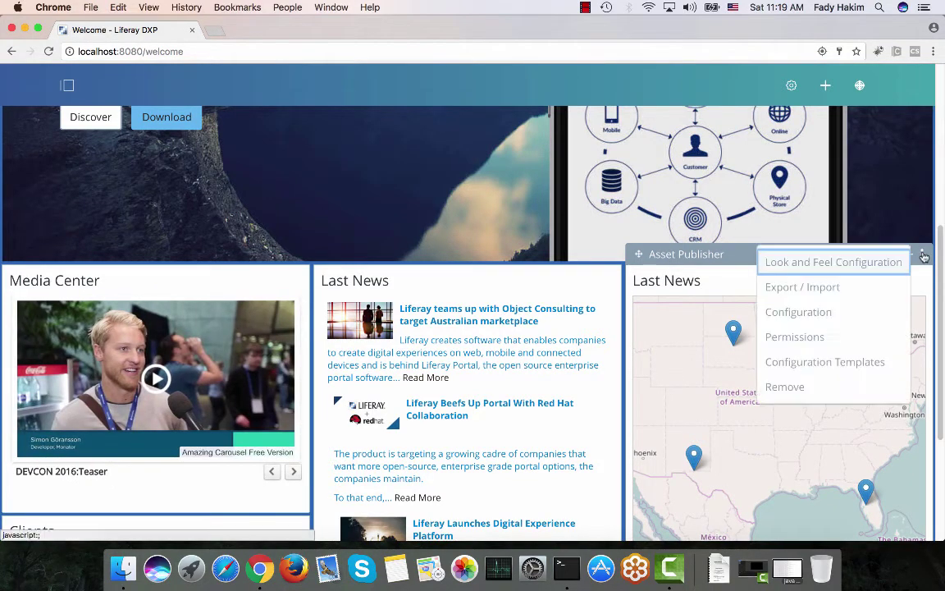
click(838, 320)
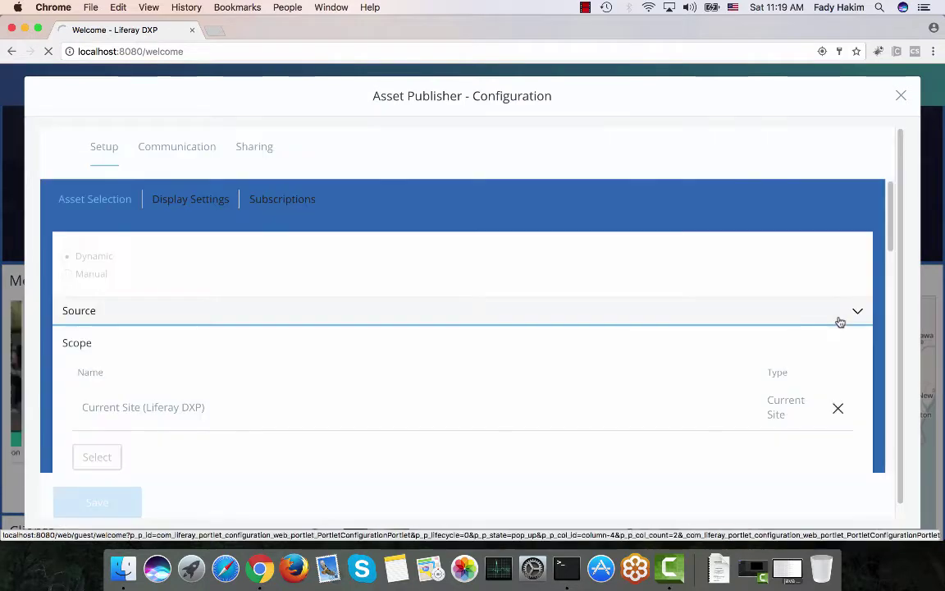
scroll(312, 325, down, 2)
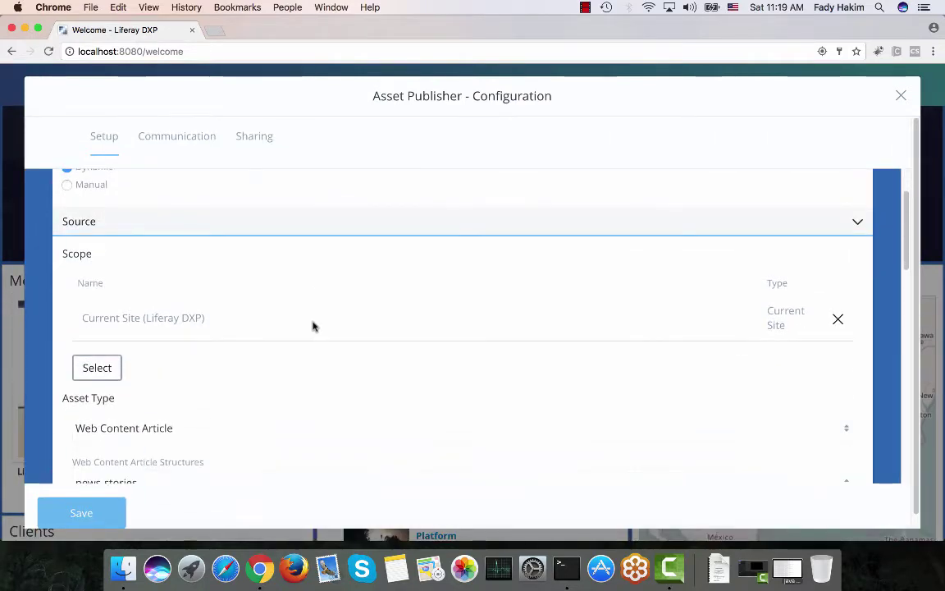
scroll(312, 325, down, 2)
scroll(151, 360, down, 1)
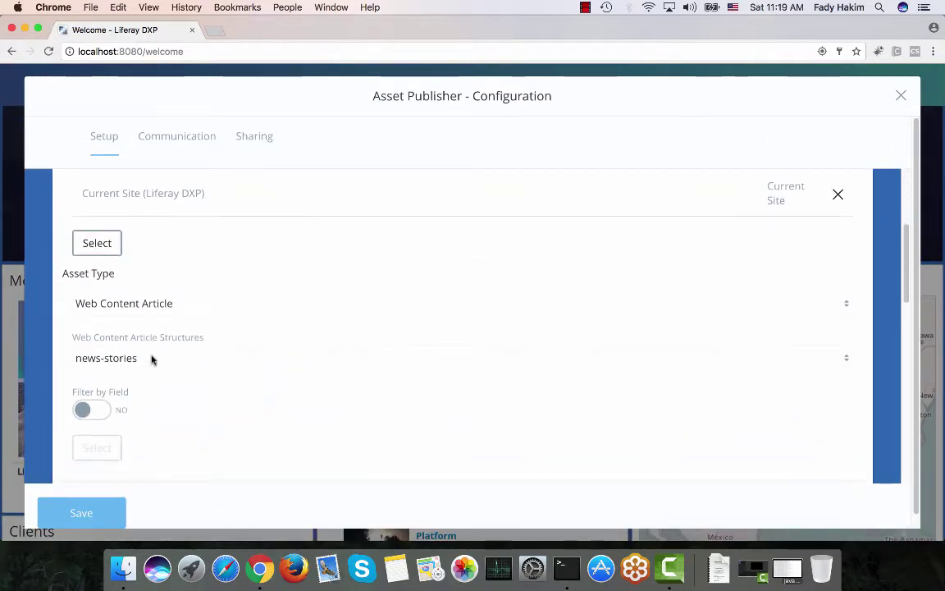
scroll(130, 363, down, 10)
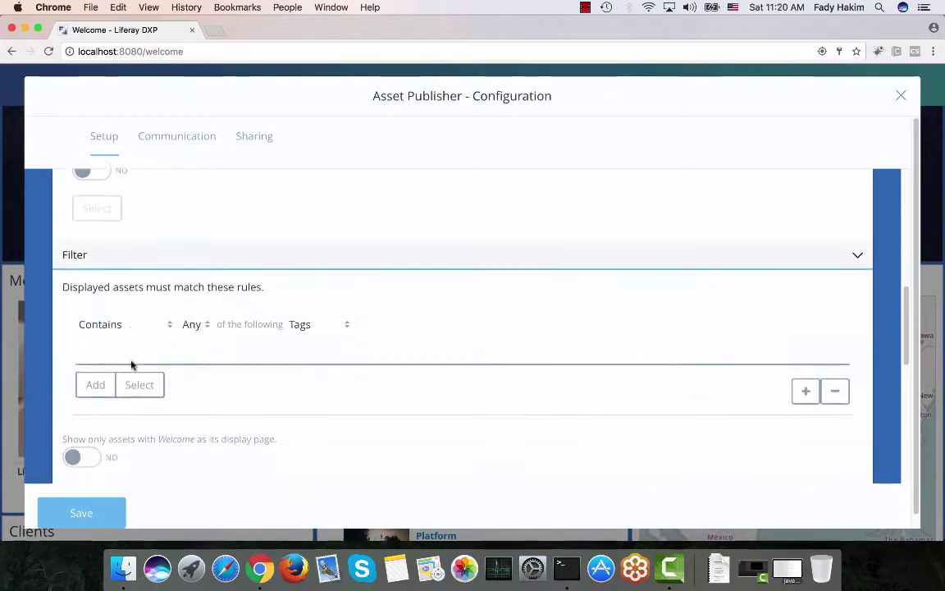
scroll(131, 364, down, 5)
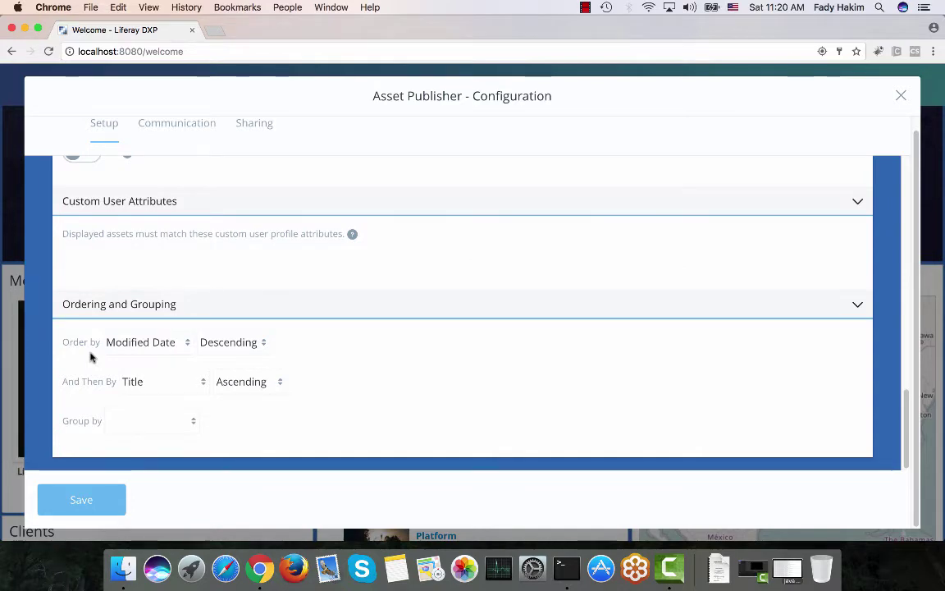
scroll(90, 356, up, 10)
Check the map publisher's Display Settings, keeping the Map template, then close the configuration
click(179, 188)
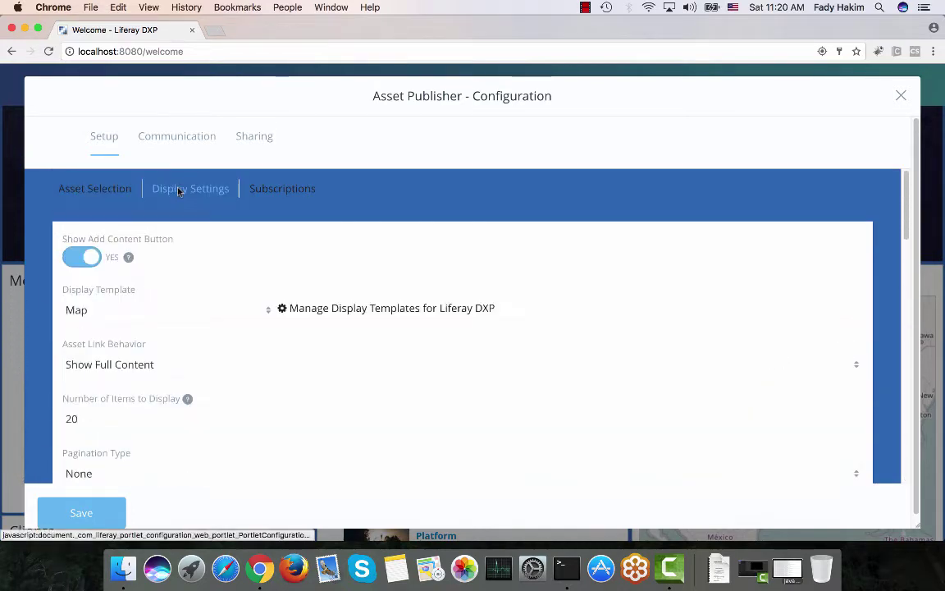
click(141, 313)
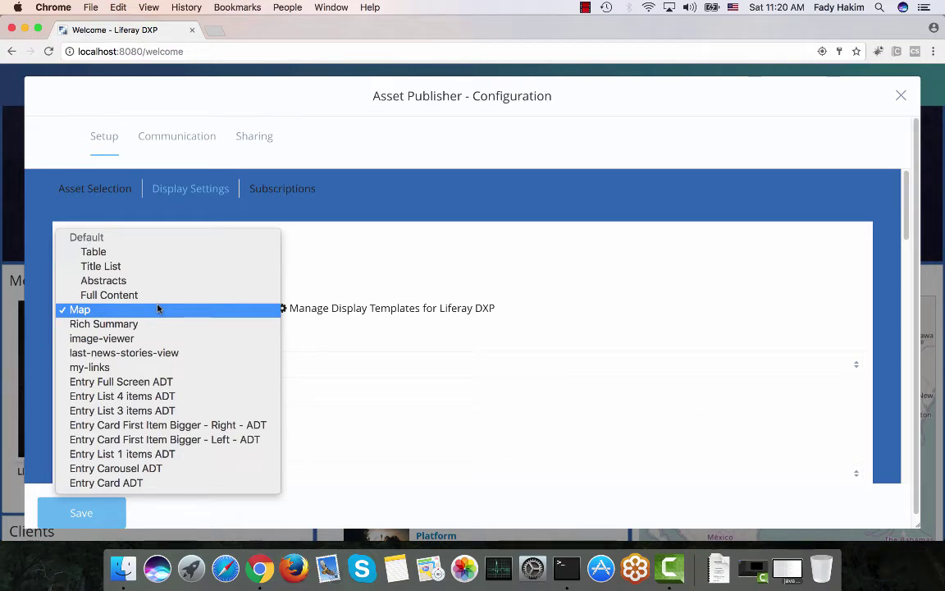
click(366, 250)
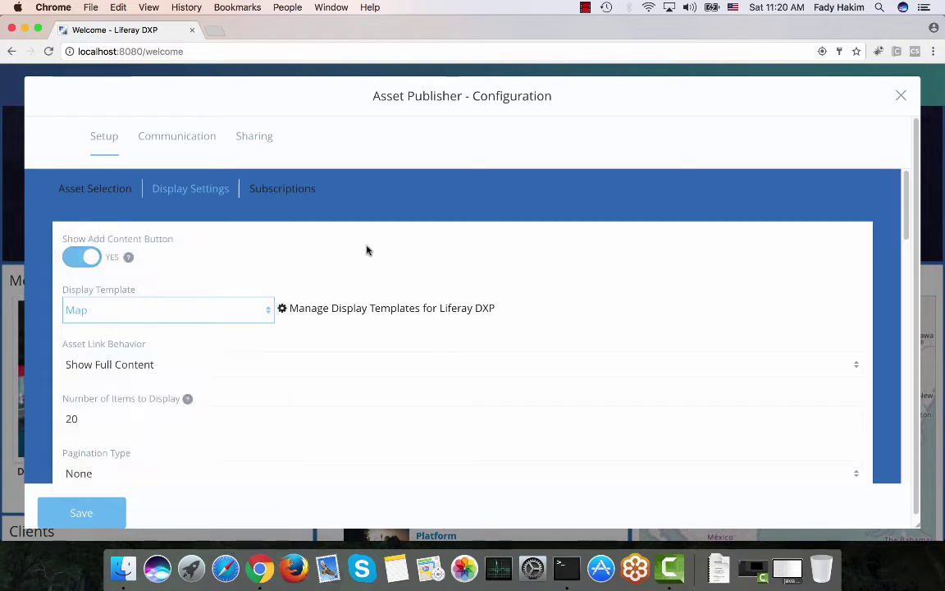
scroll(367, 250, down, 10)
scroll(367, 250, down, 4)
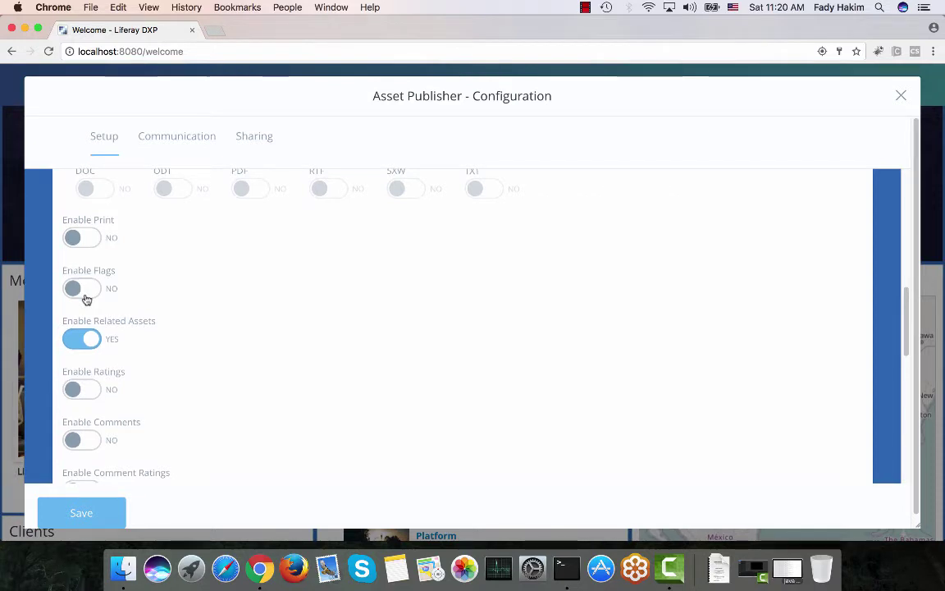
scroll(86, 299, down, 2)
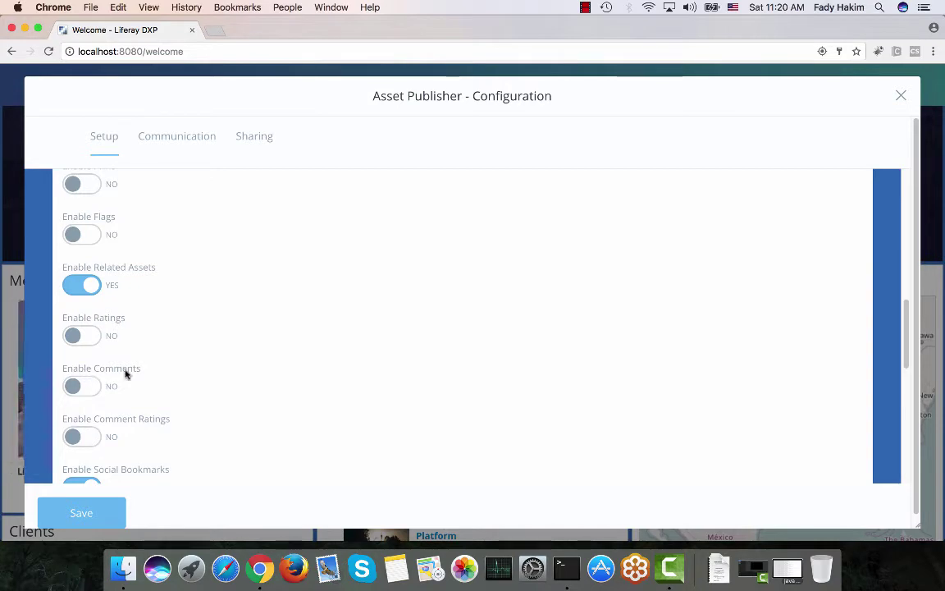
click(900, 97)
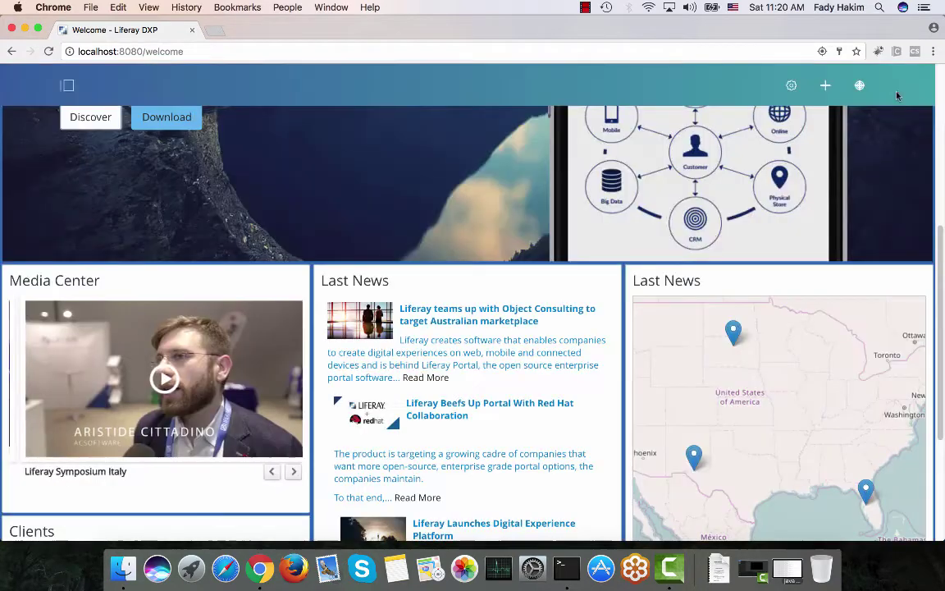
click(612, 255)
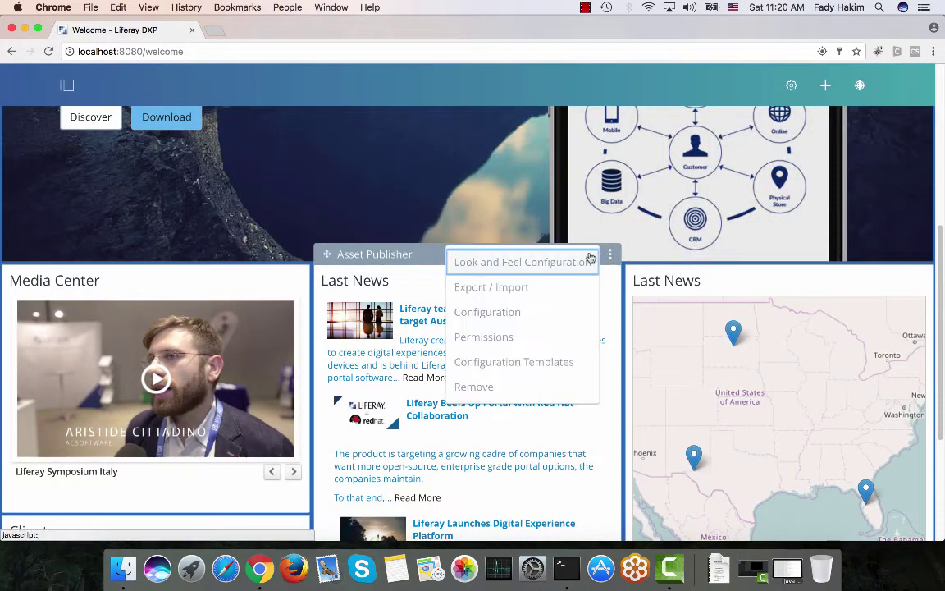
click(546, 322)
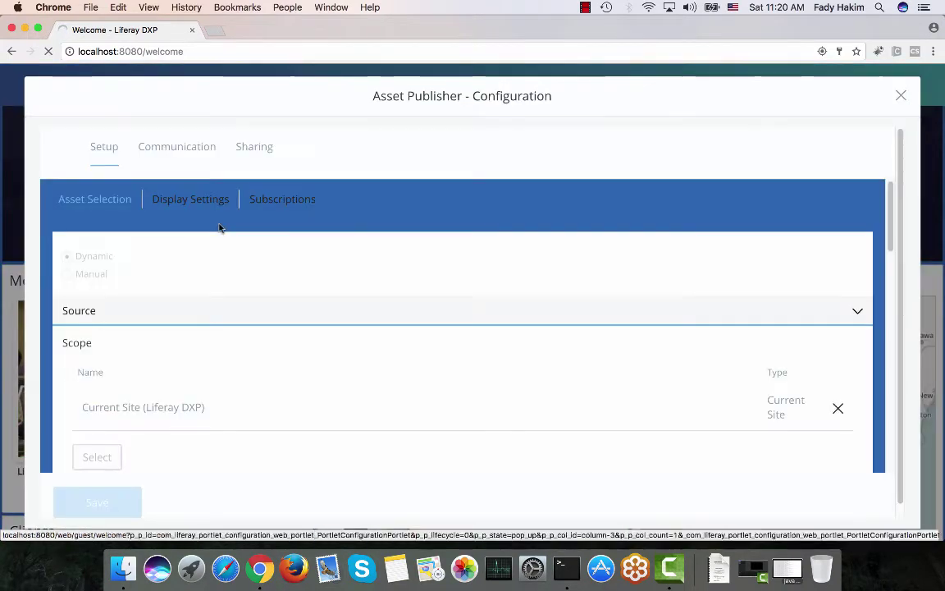
click(187, 192)
scroll(187, 196, down, 10)
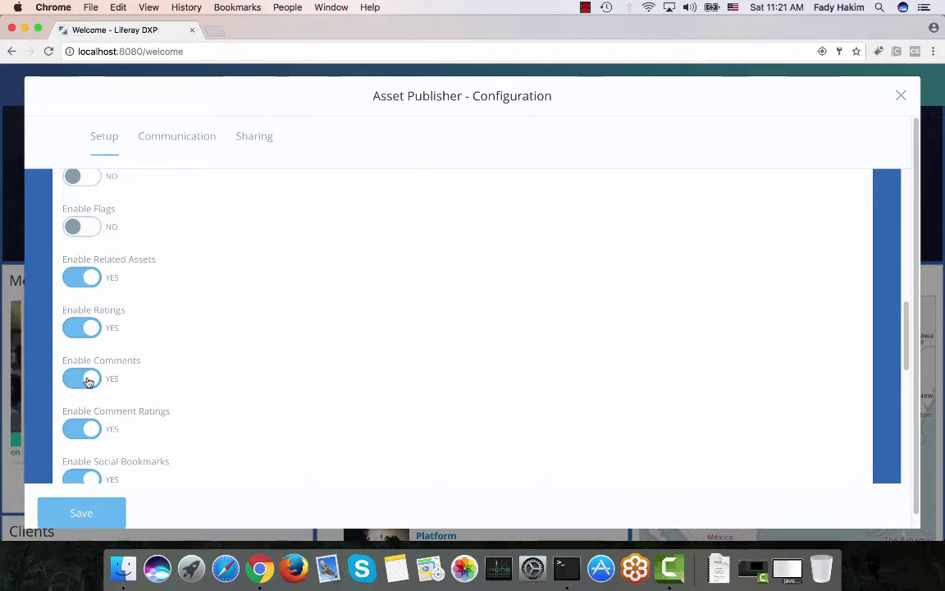
click(901, 97)
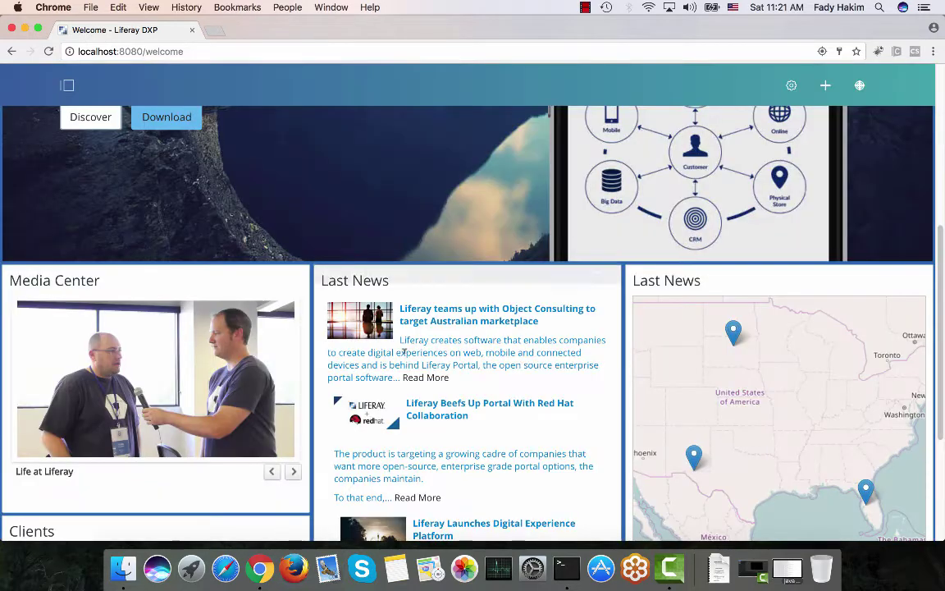
Preview article pins on the Last News map, then open the Object Consulting article in full
scroll(409, 239, down, 2)
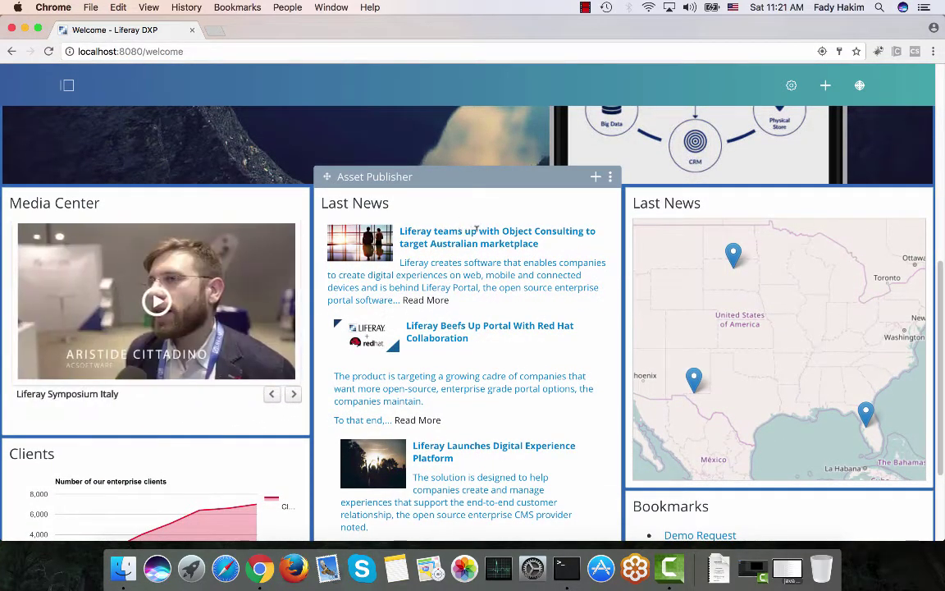
click(733, 256)
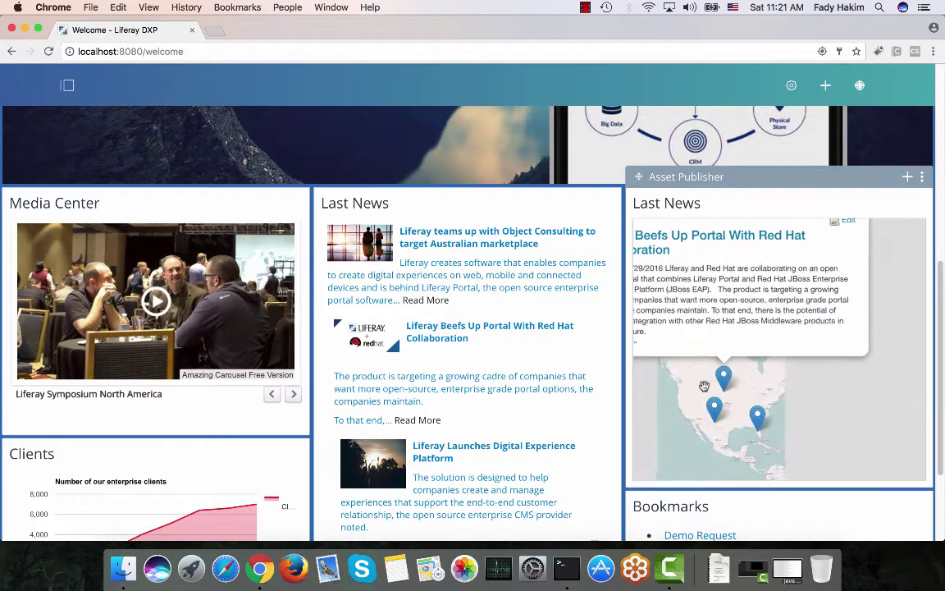
click(715, 406)
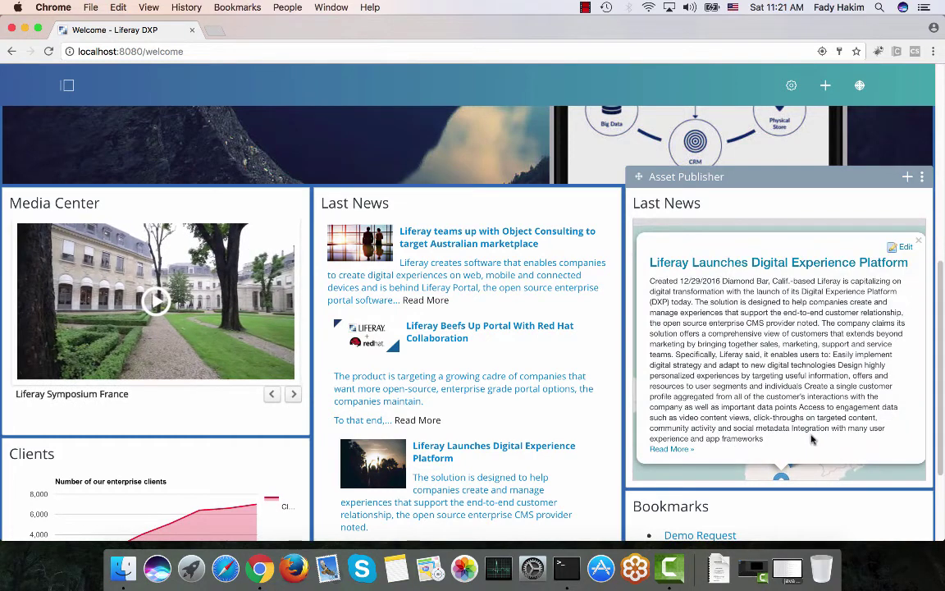
click(919, 242)
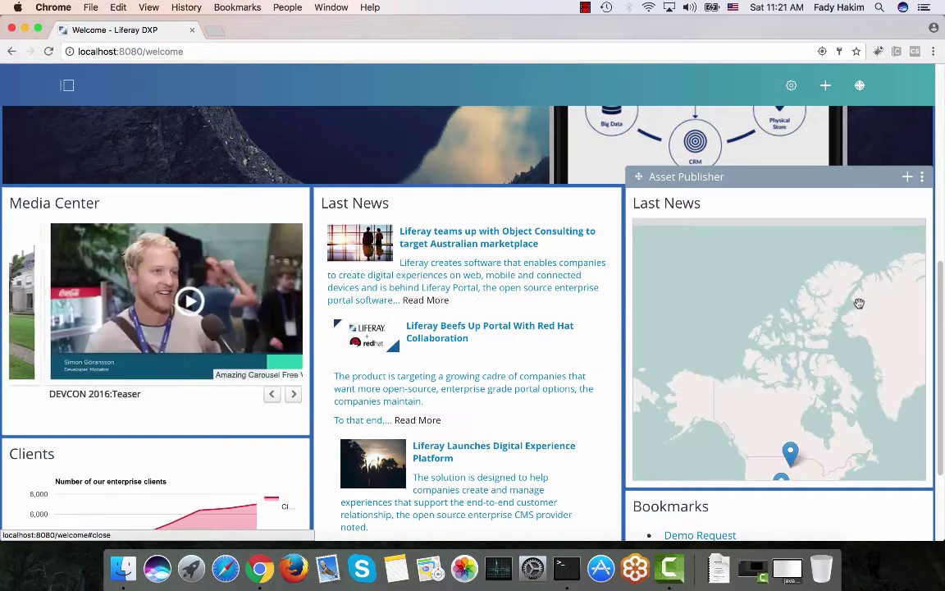
click(851, 334)
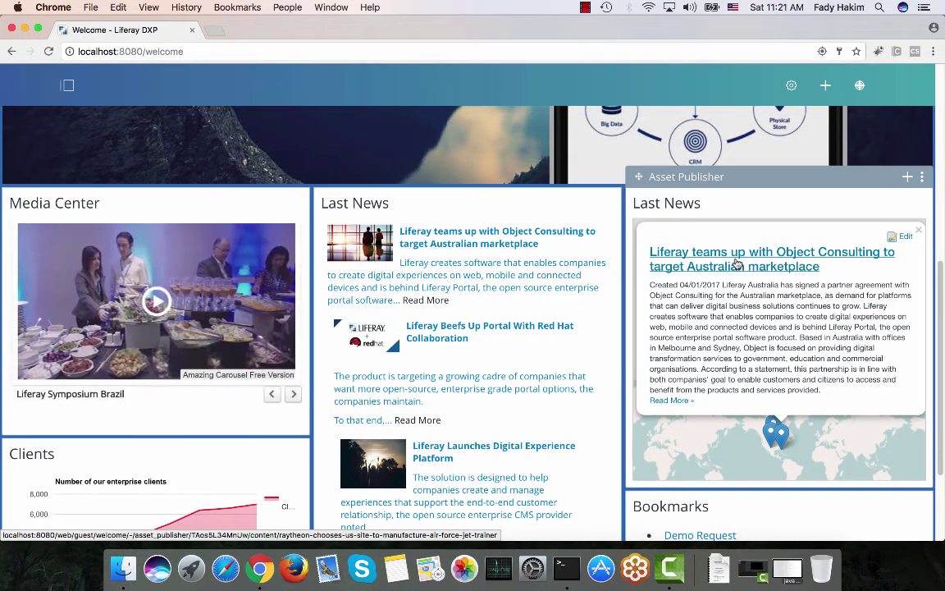
click(736, 264)
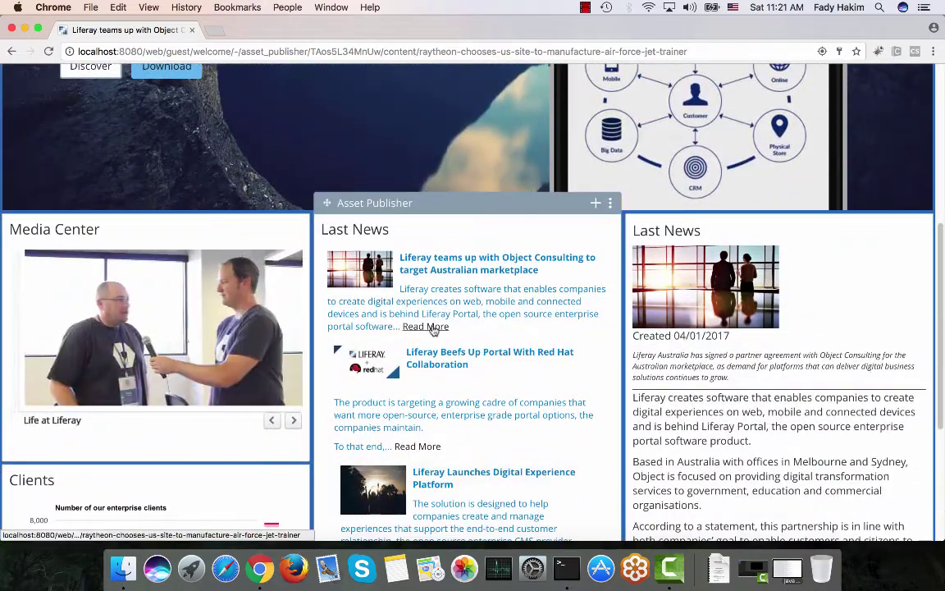
Open the Object Consulting article and look through it down to the comment box
click(426, 327)
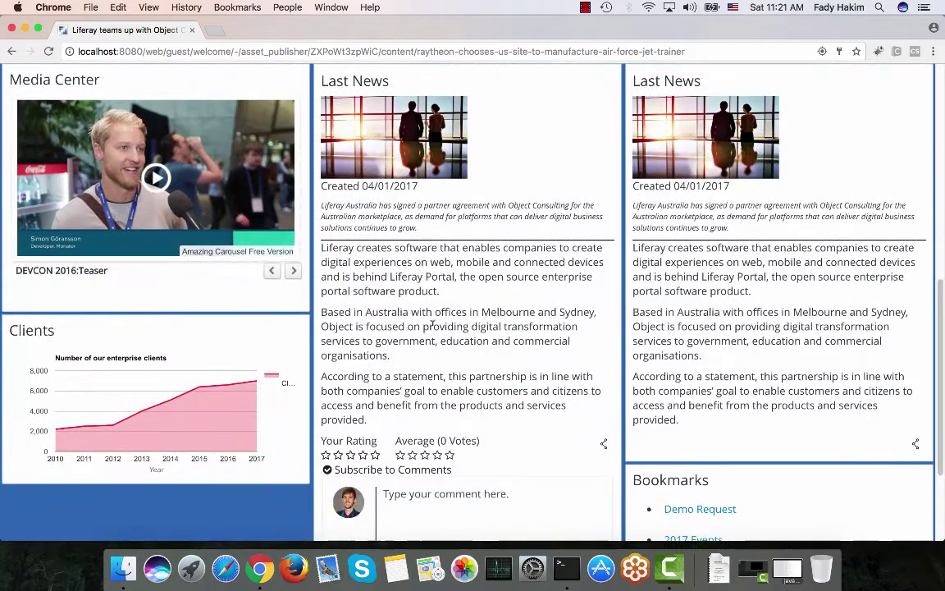
scroll(432, 324, down, 3)
click(398, 389)
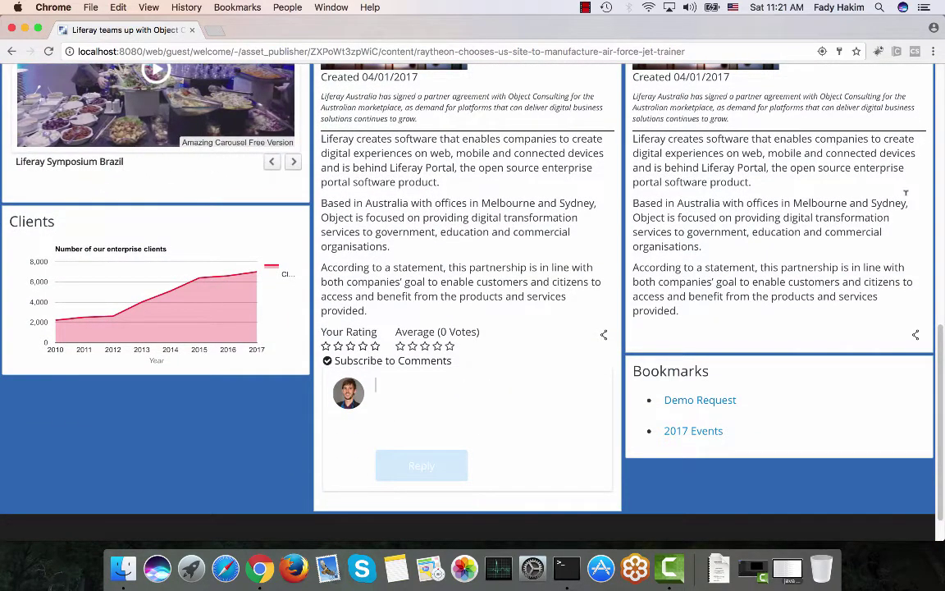
scroll(906, 193, up, 2)
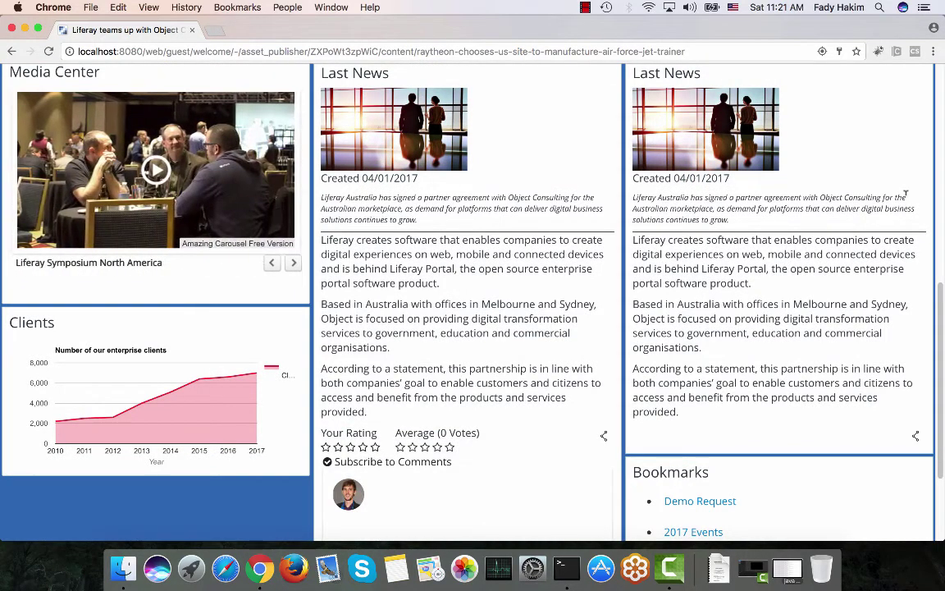
scroll(850, 230, up, 2)
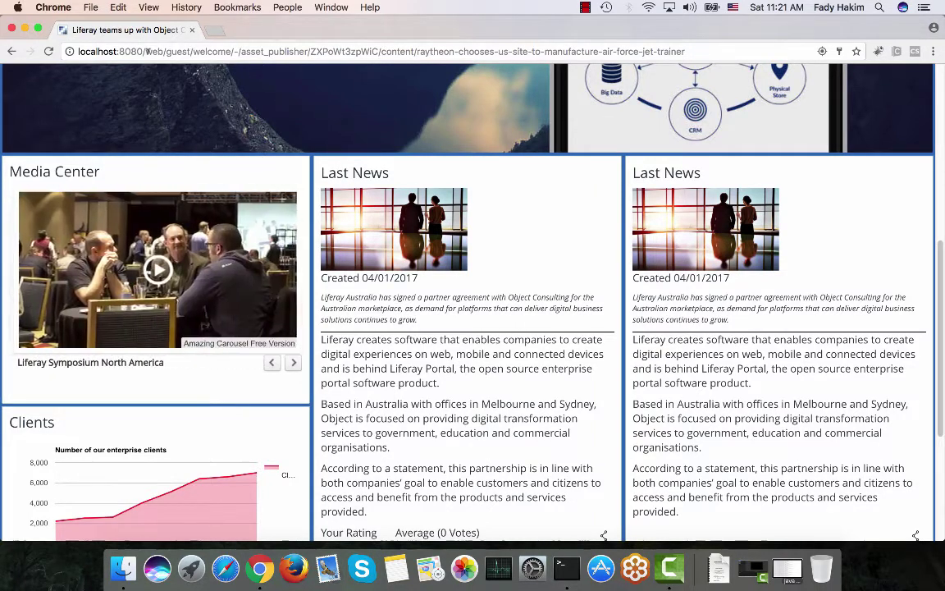
Return to the welcome page by trimming the address to localhost:8080
drag(685, 52, 147, 52)
key(BackSpace)
key(Return)
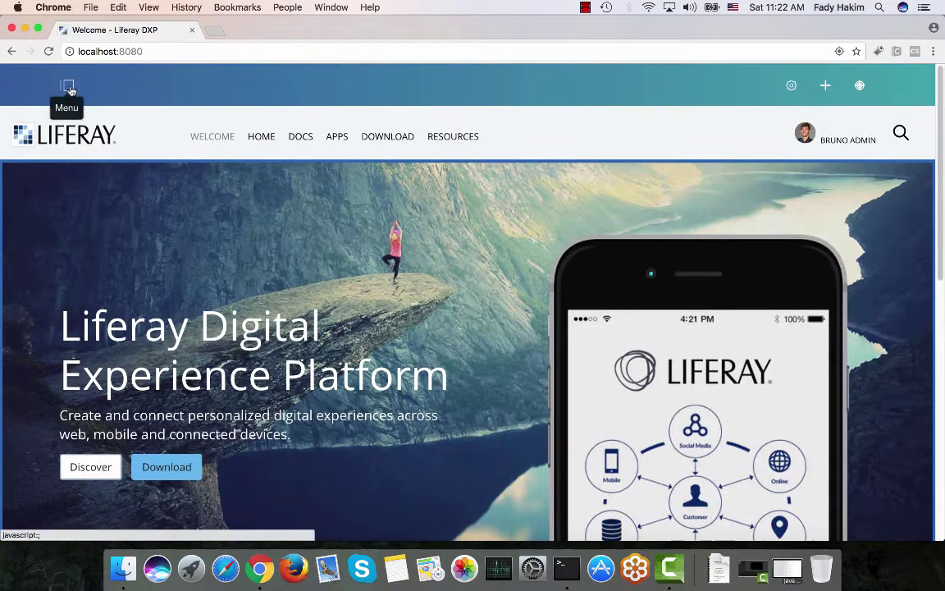
Sign out of the admin account from the product menu's user section
click(75, 86)
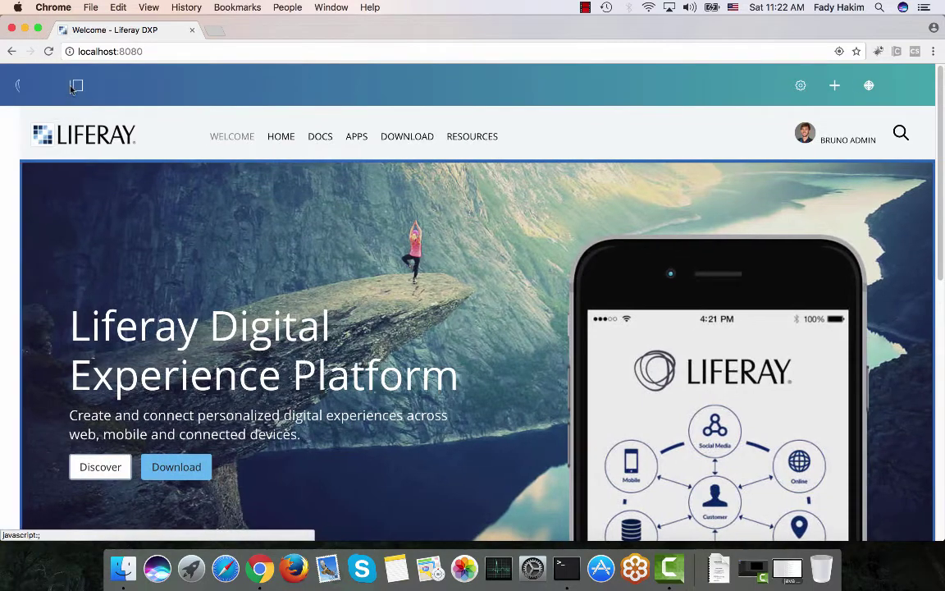
click(47, 156)
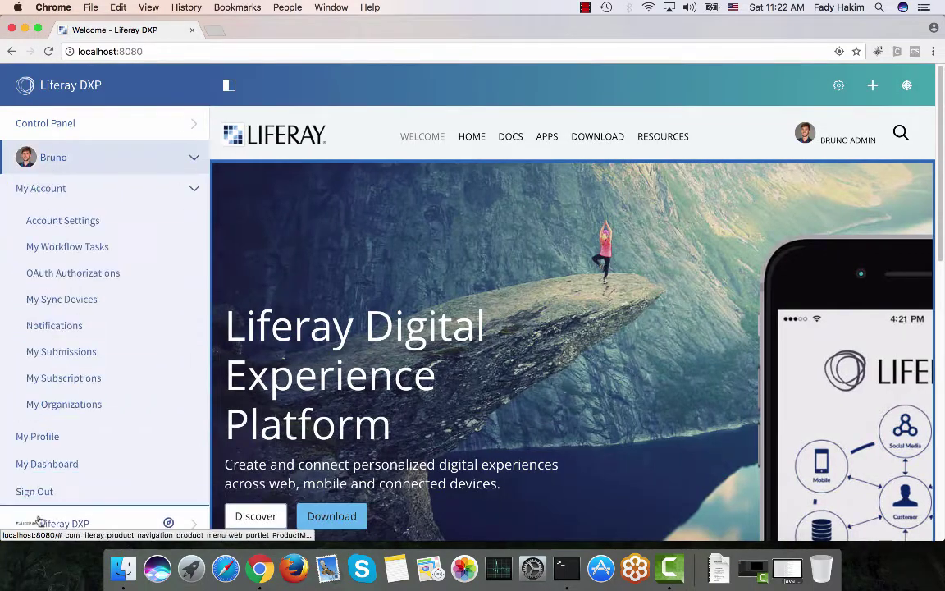
click(53, 492)
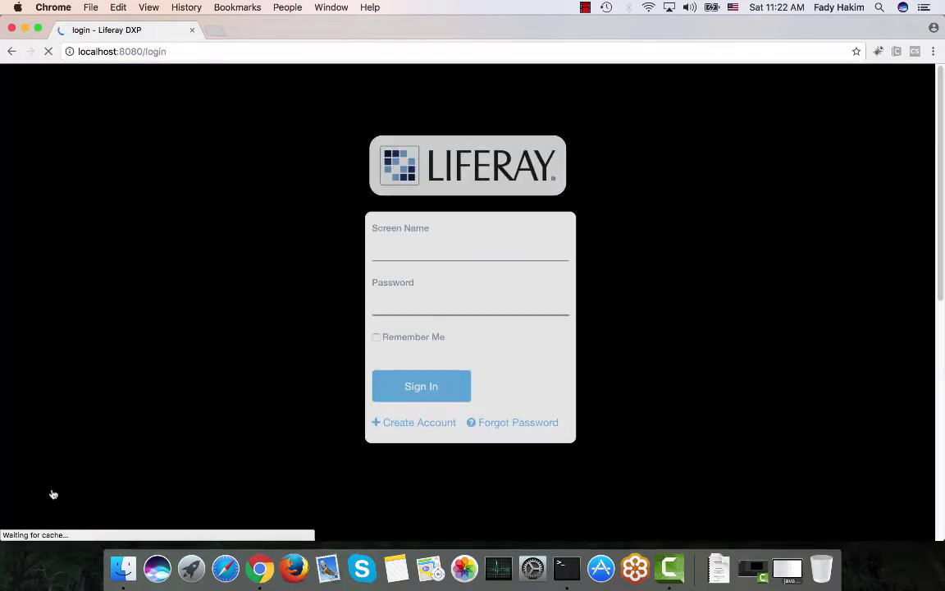
Log in as the marketing associate with their screen name and password
click(466, 255)
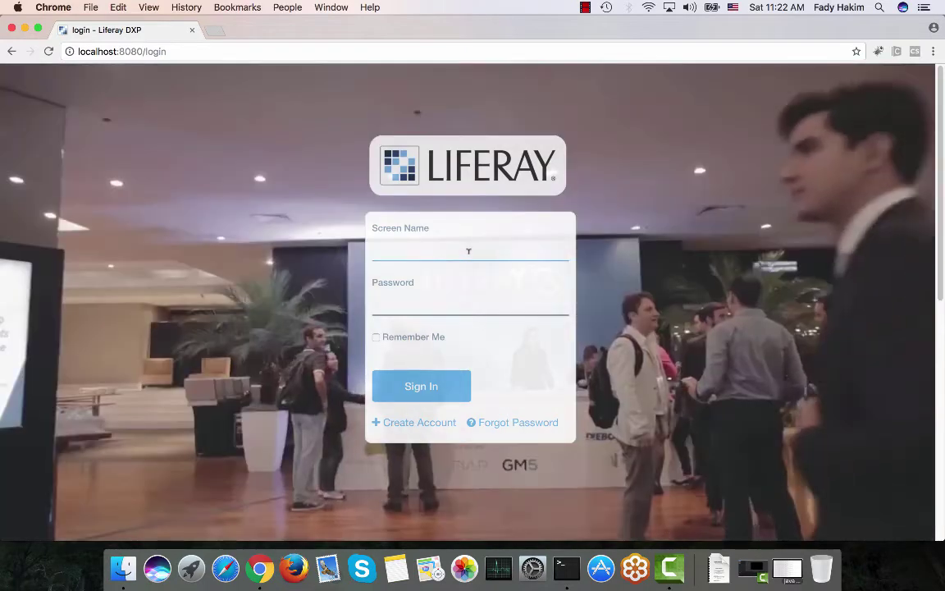
text(richard)
key(Tab)
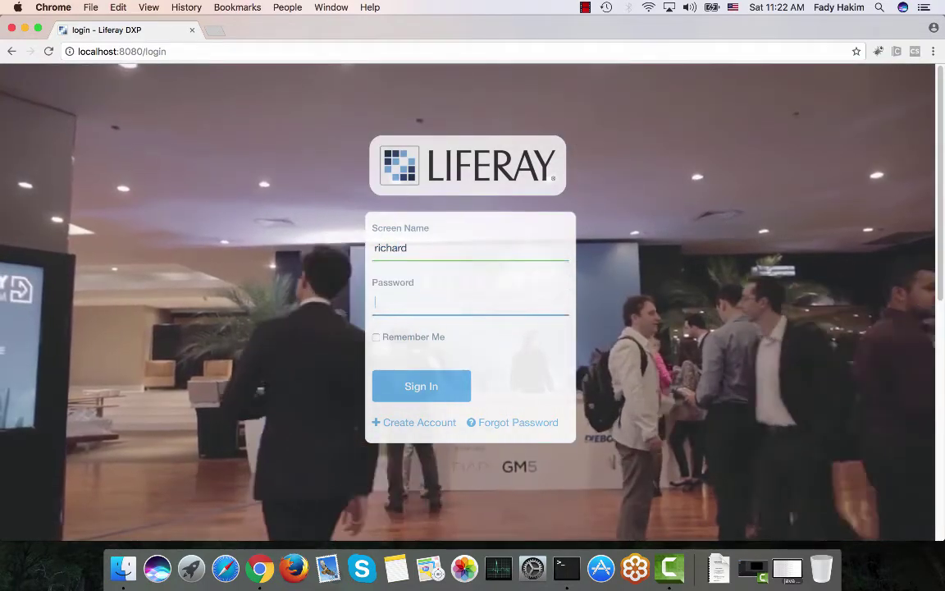
text(•••••••)
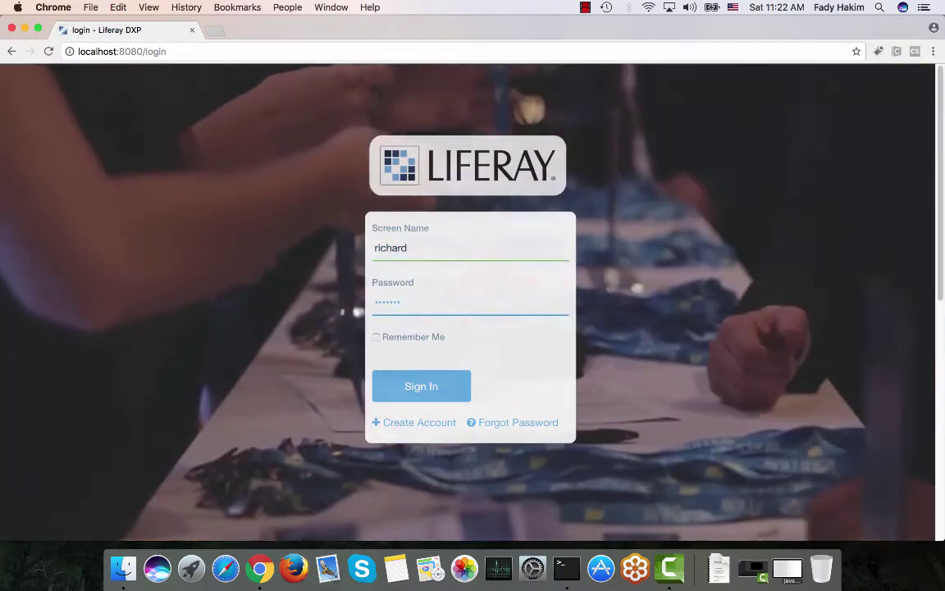
key(Return)
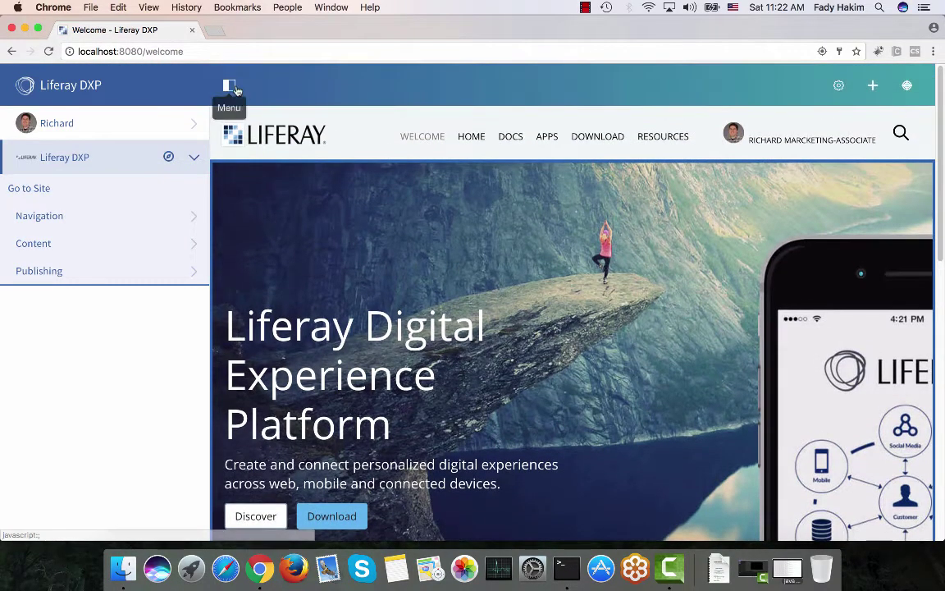
Go to Content > Web Content and open the Welcome Page > News folder
click(224, 86)
scroll(289, 243, down, 5)
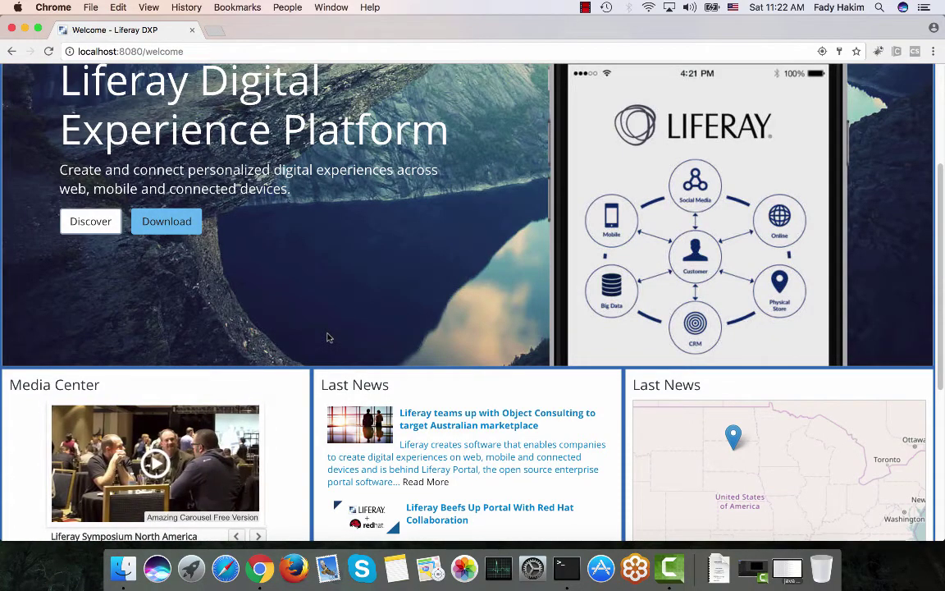
scroll(326, 337, up, 5)
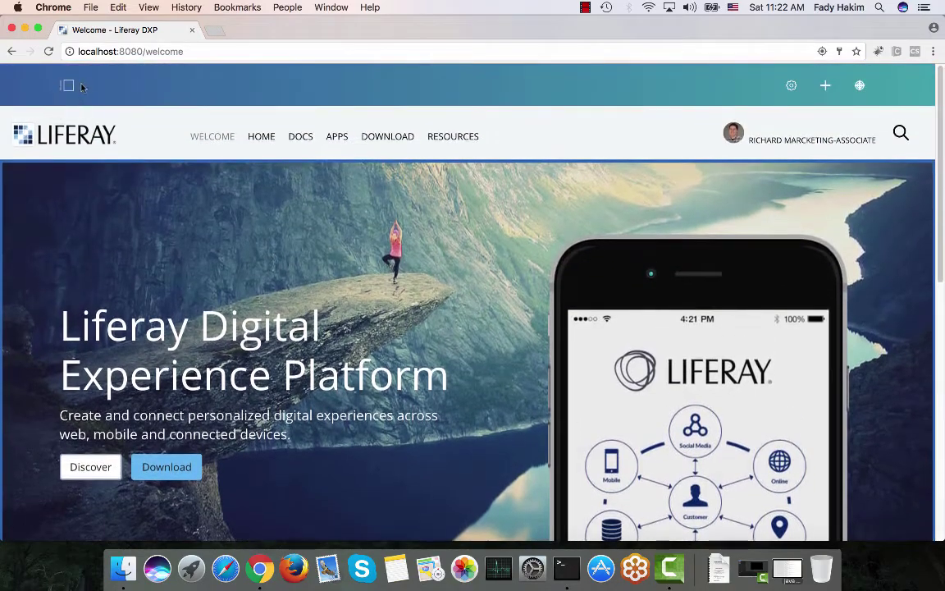
click(71, 84)
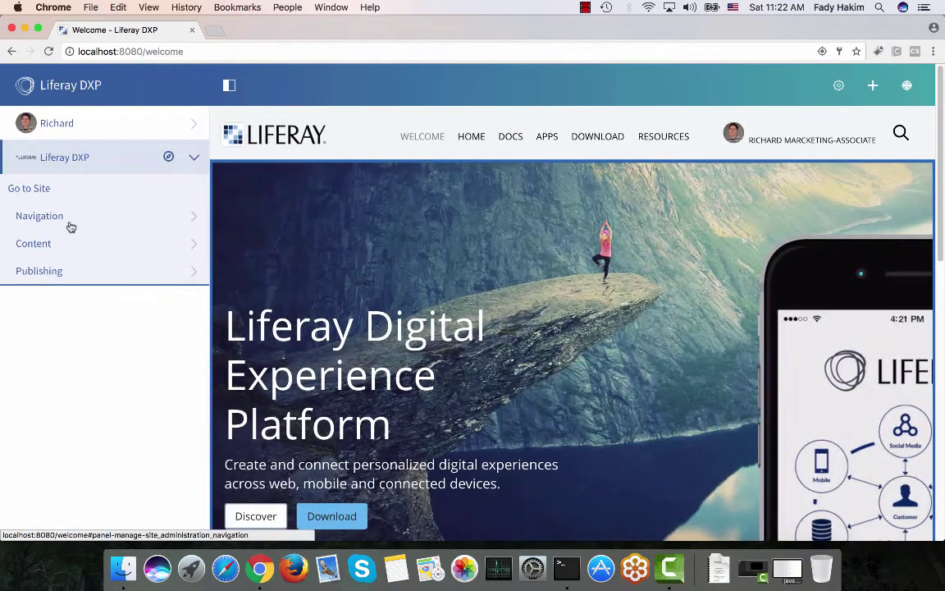
click(61, 244)
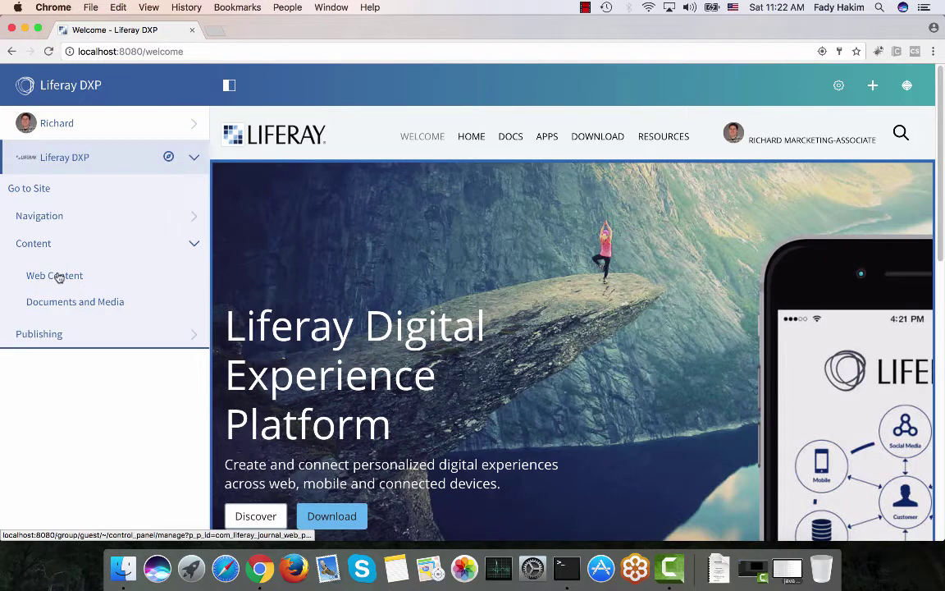
click(54, 276)
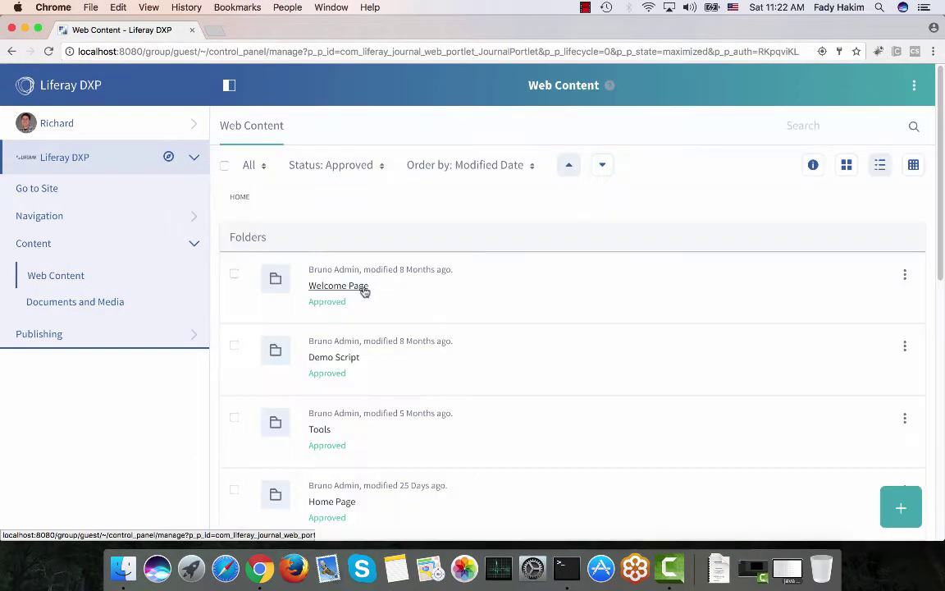
click(345, 287)
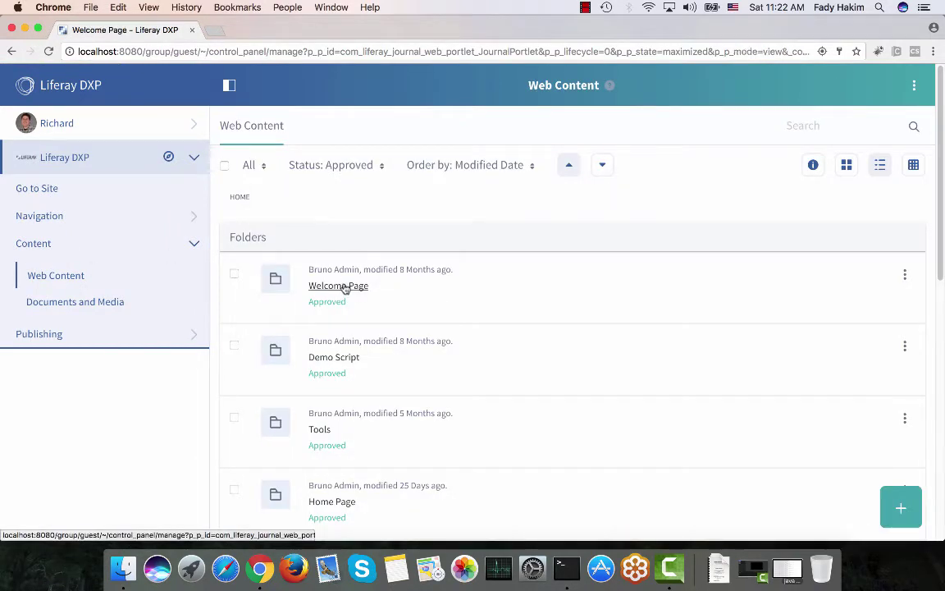
click(322, 287)
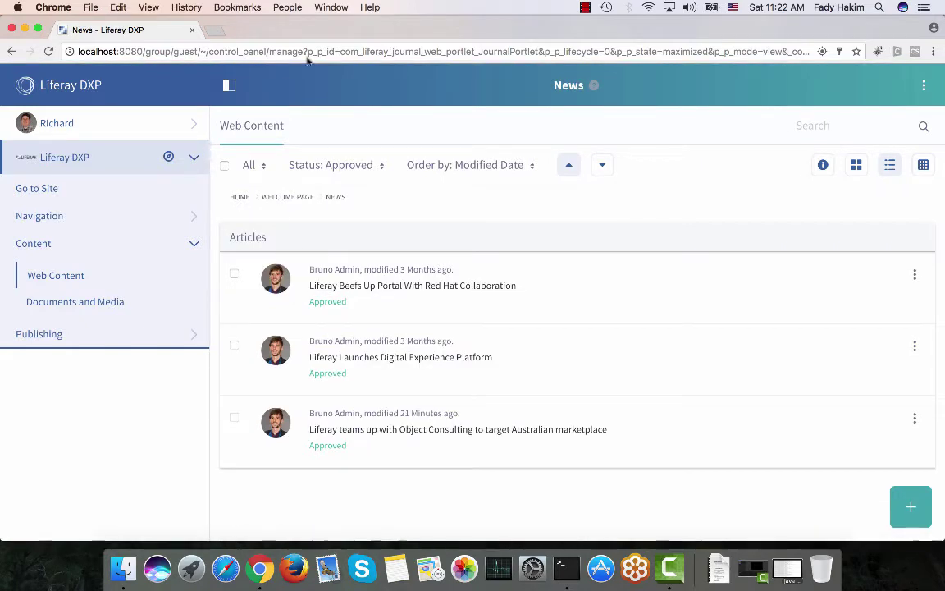
click(909, 508)
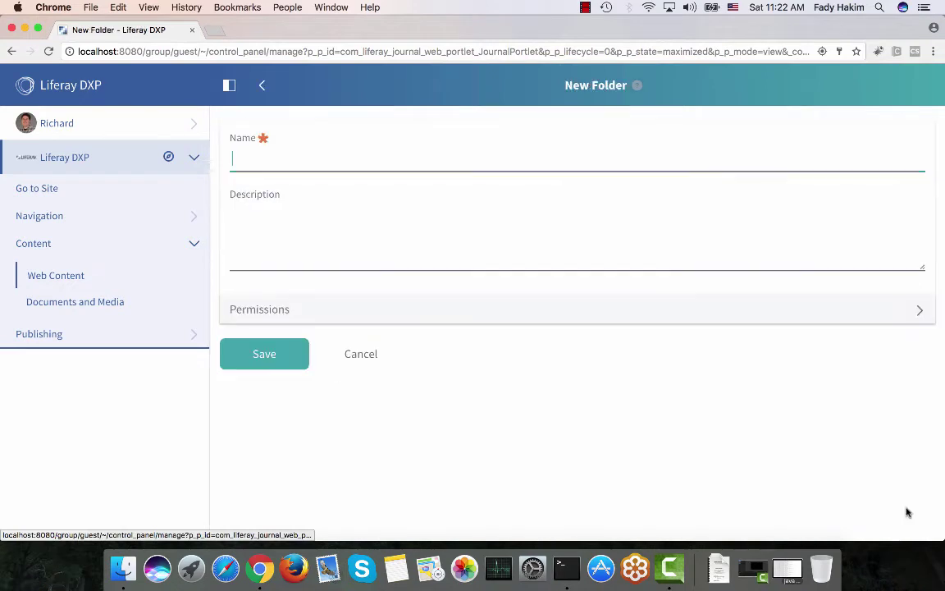
click(259, 86)
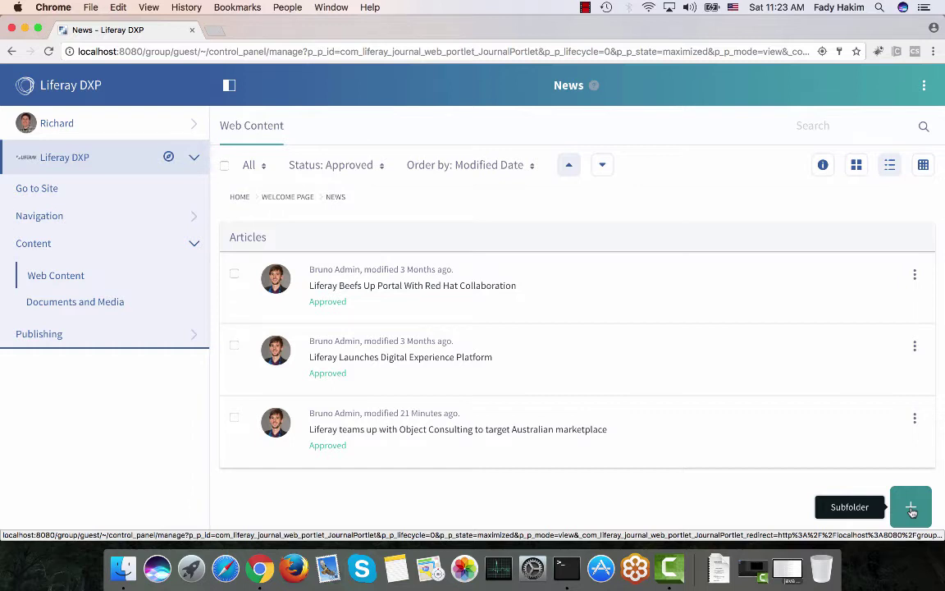
click(294, 568)
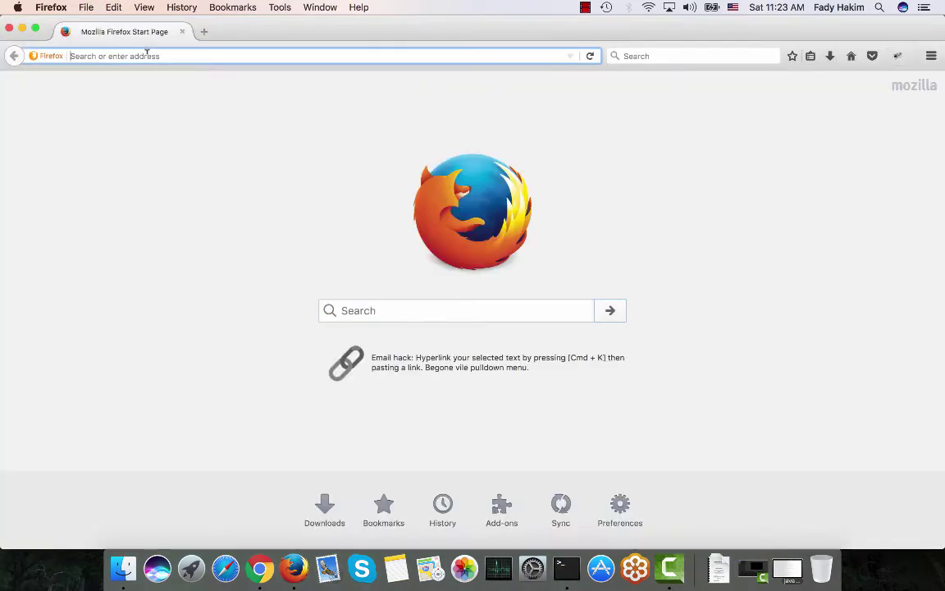
Load localhost:8080 in Firefox and log in with the admin's screen name and password
text(localhost)
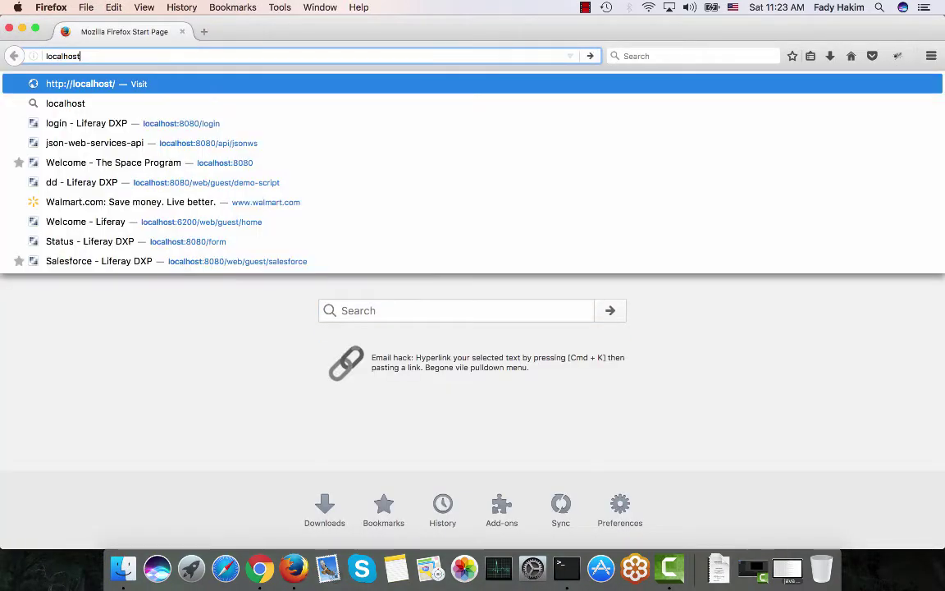
text(:8080)
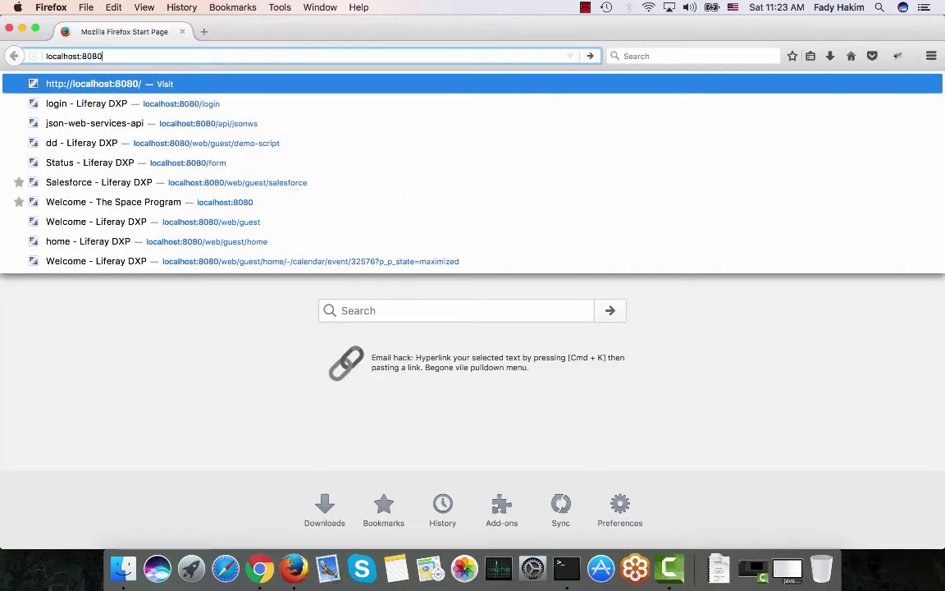
key(Return)
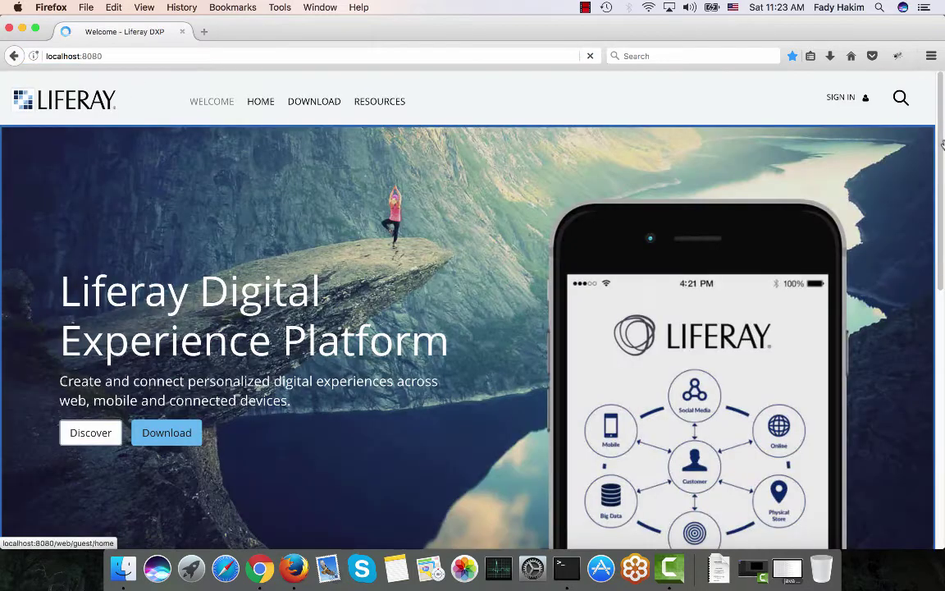
click(840, 97)
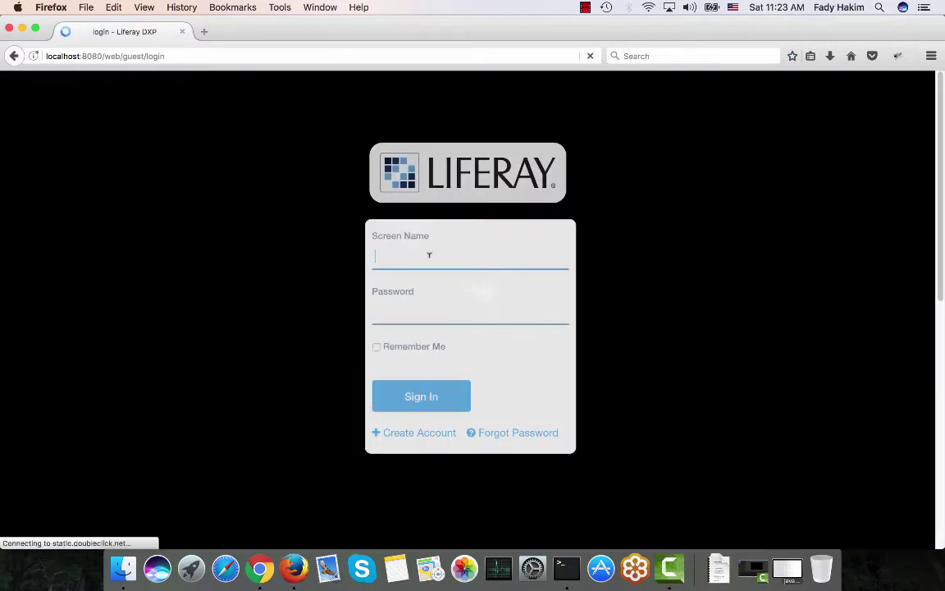
click(428, 253)
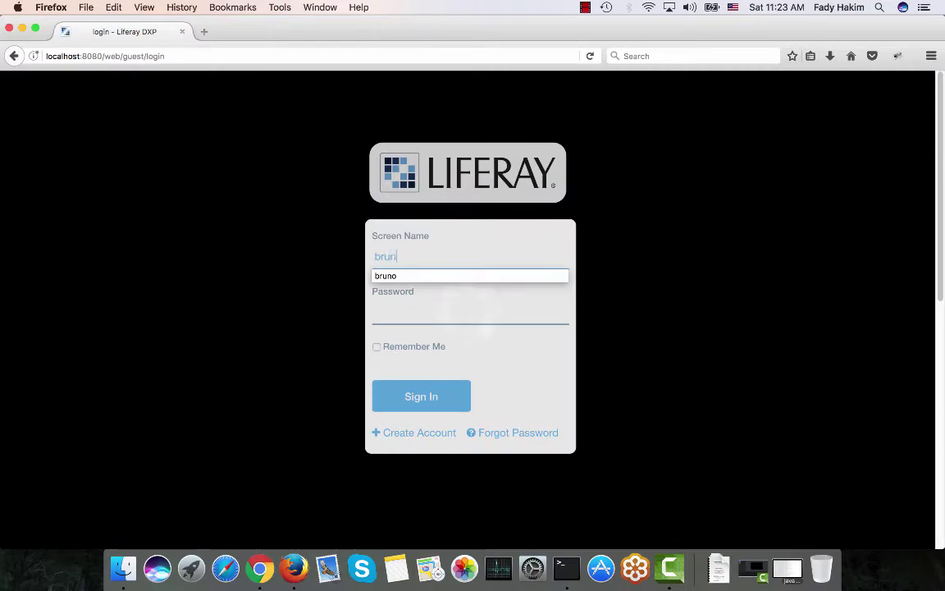
key(Tab)
key(Return)
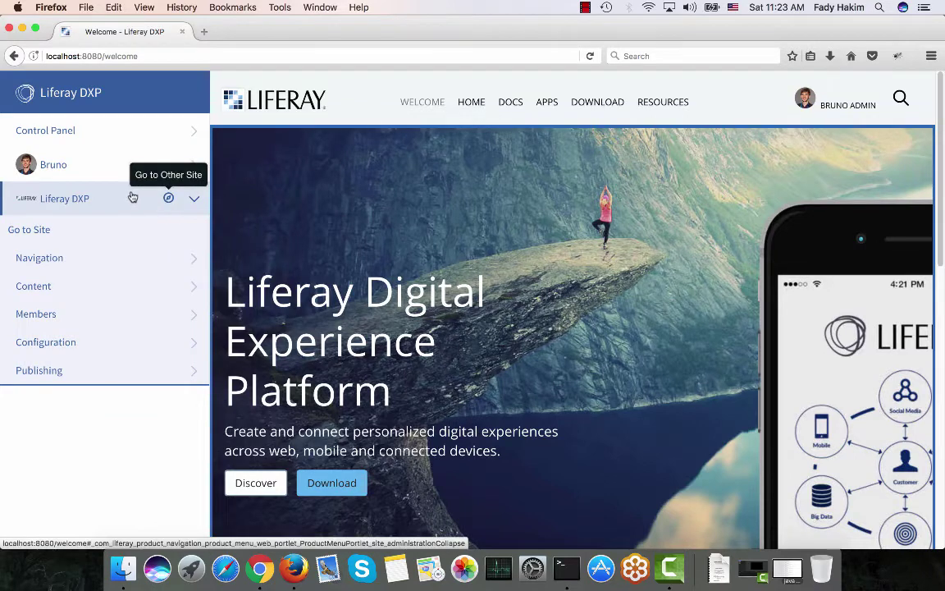
Review the Welcome Page > News folder's edit settings and structure restriction, then return to Web Content
click(75, 284)
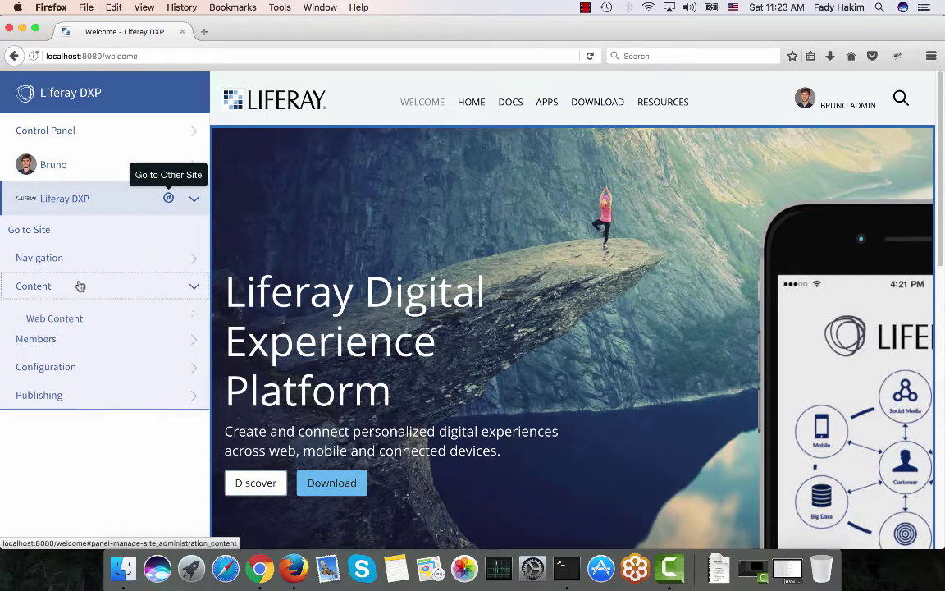
click(72, 320)
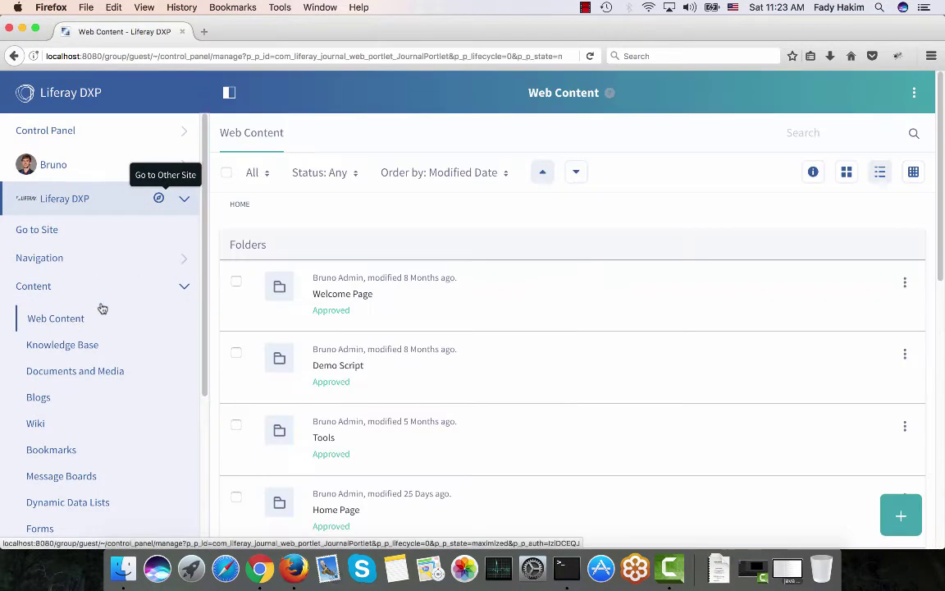
click(348, 299)
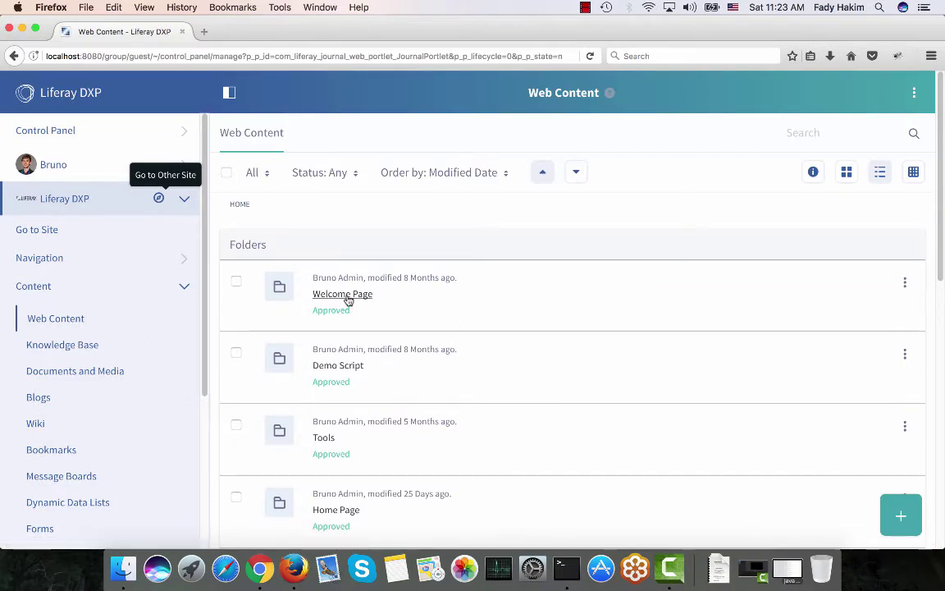
click(904, 283)
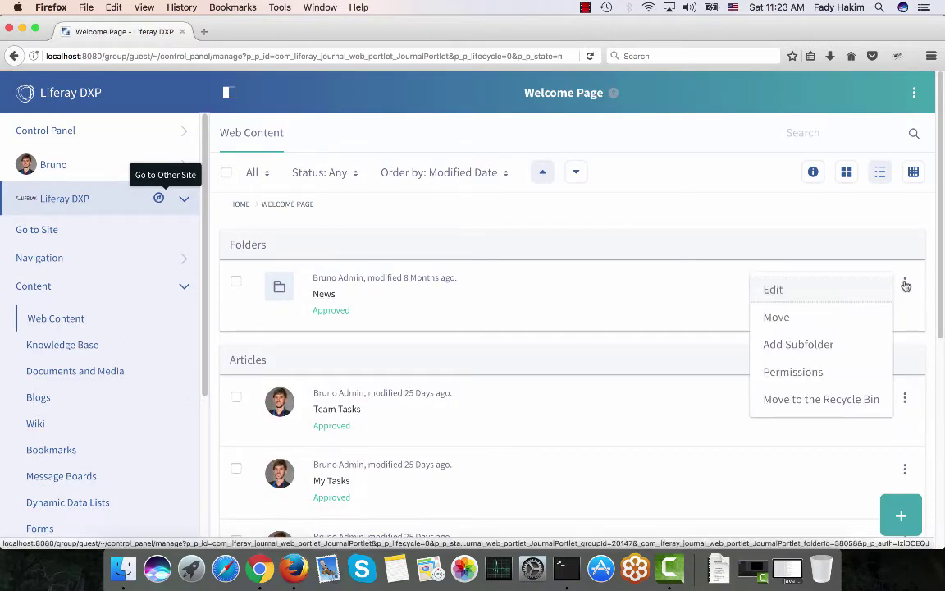
click(823, 291)
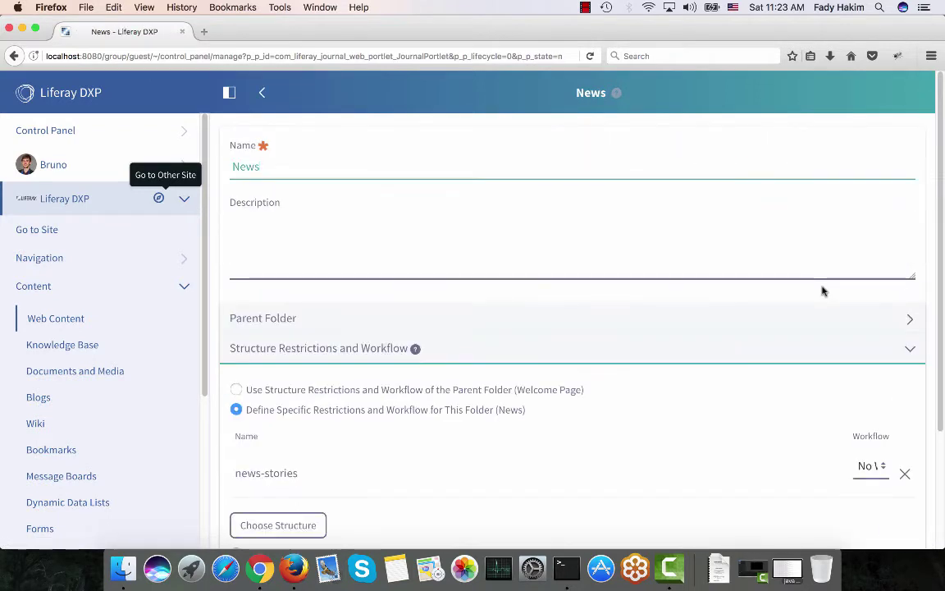
scroll(822, 290, down, 1)
scroll(823, 290, down, 2)
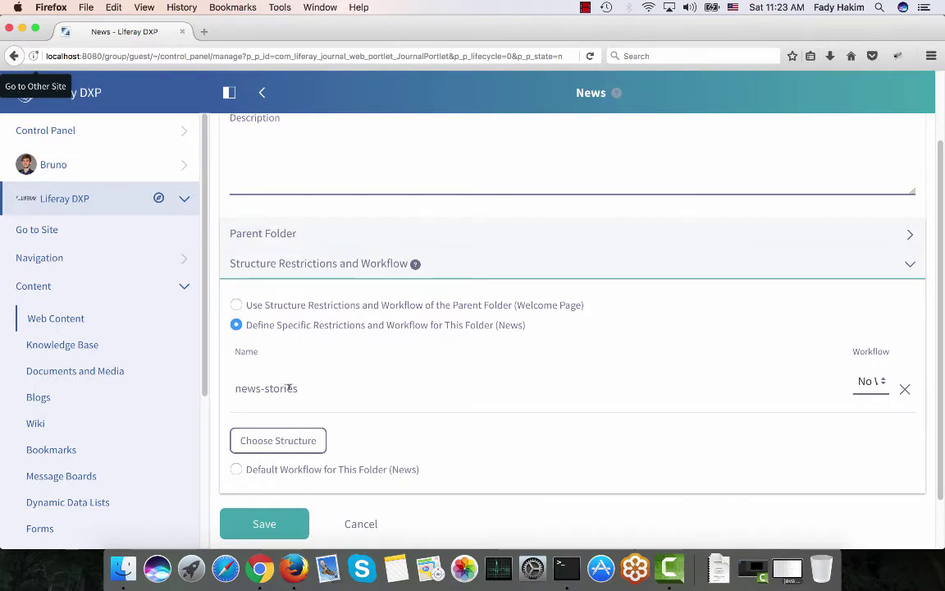
scroll(291, 387, up, 1)
scroll(290, 388, up, 1)
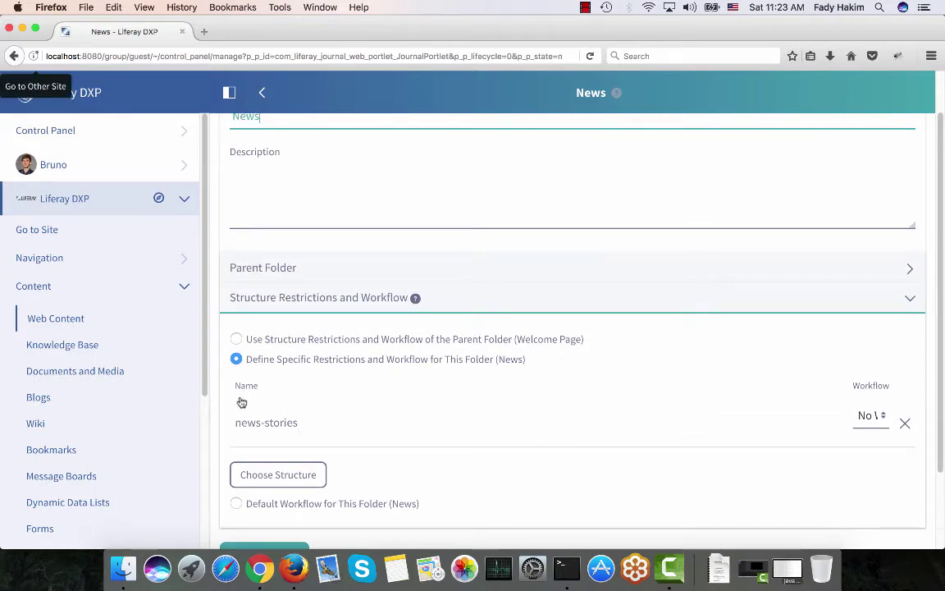
click(52, 322)
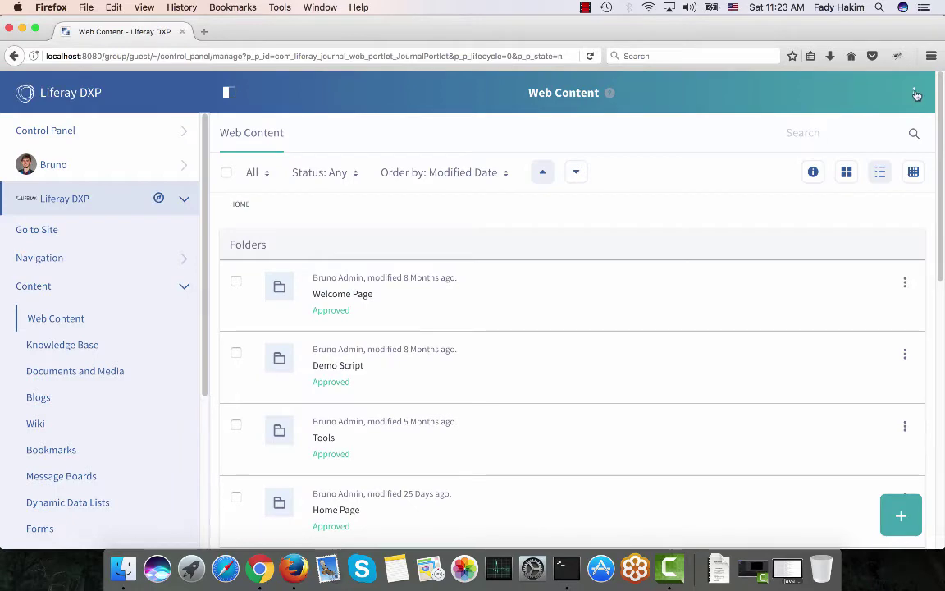
In Structures, open news-stories Permissions, grant Marketing Employee View, and save
click(915, 94)
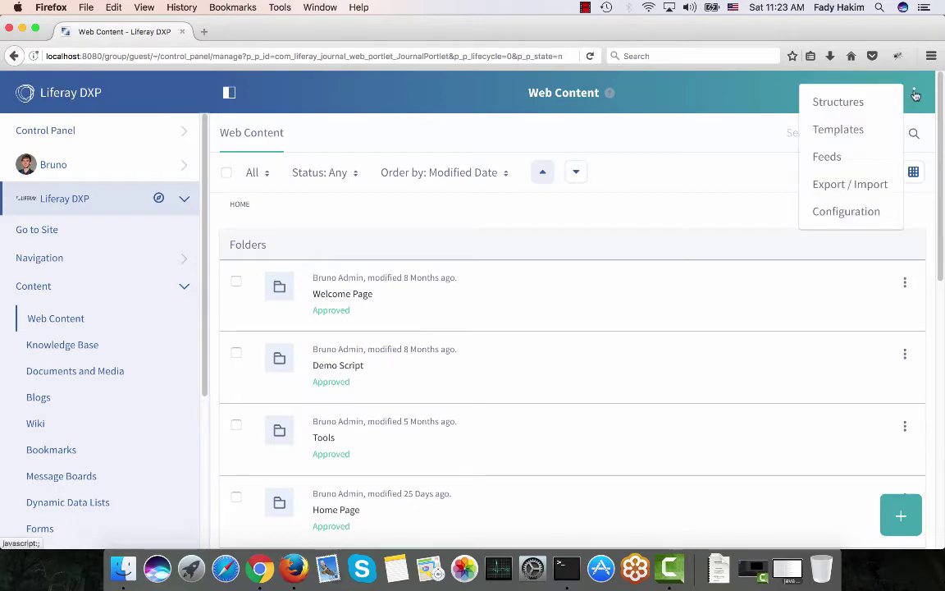
click(849, 104)
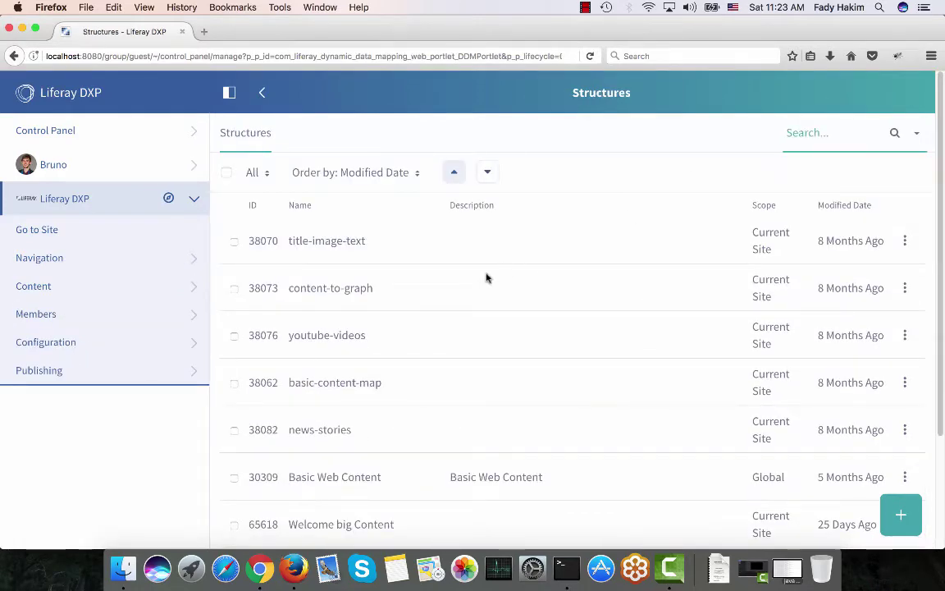
scroll(487, 277, down, 3)
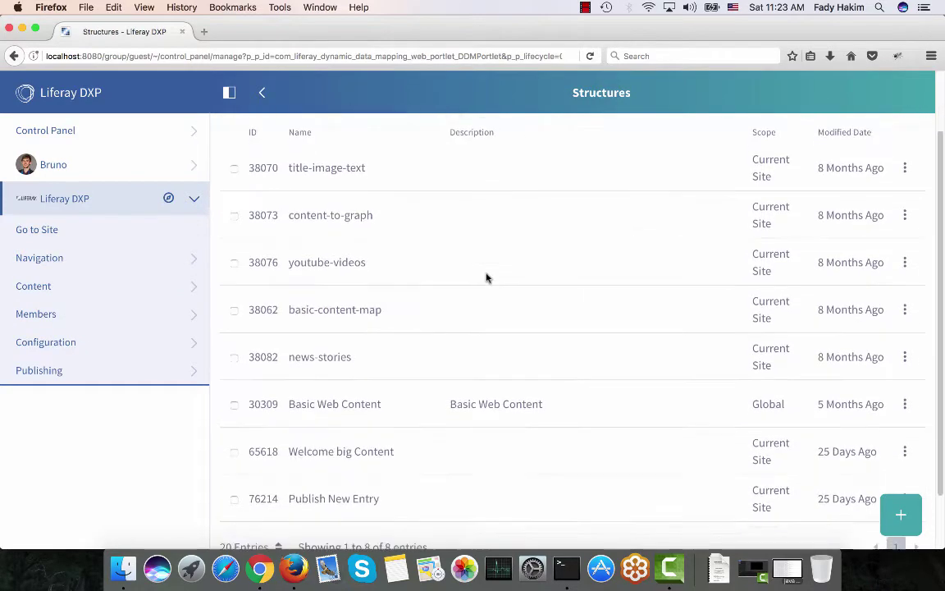
click(905, 349)
click(836, 447)
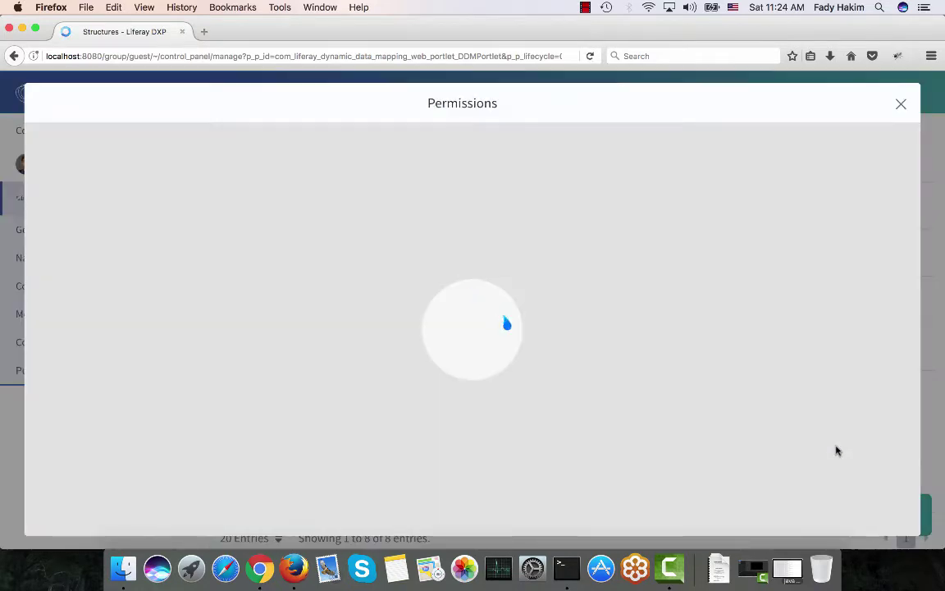
scroll(491, 370, down, 5)
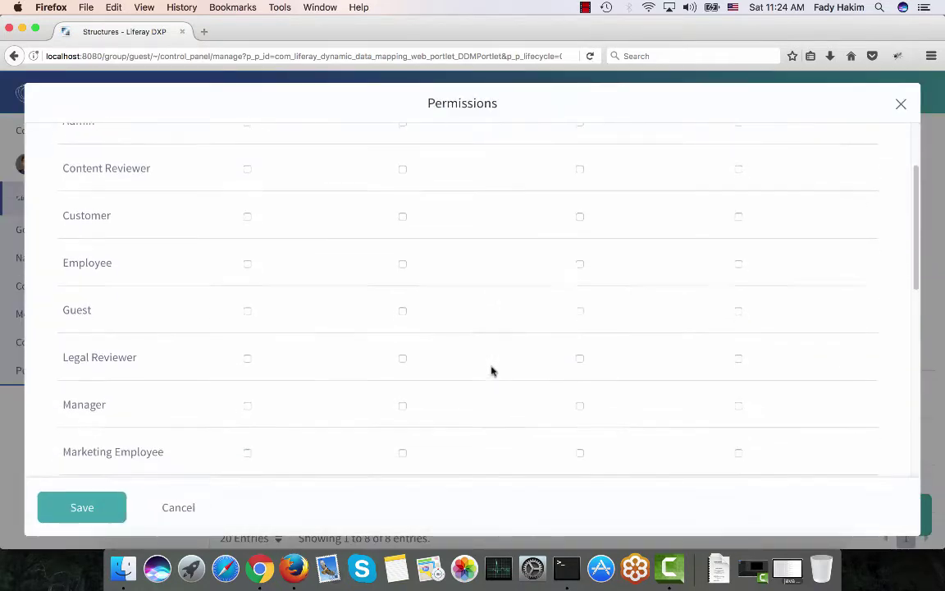
scroll(490, 371, down, 3)
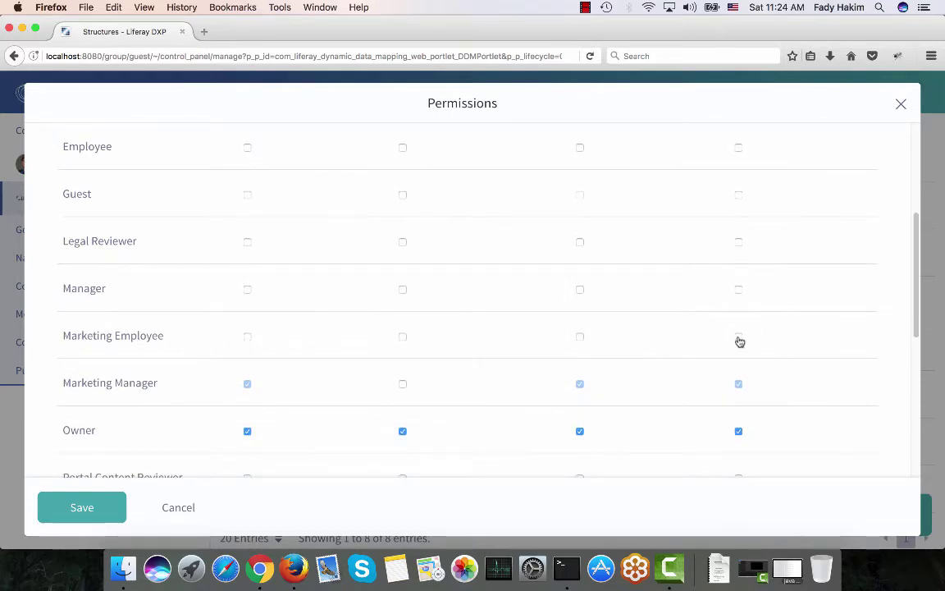
scroll(739, 340, up, 4)
scroll(742, 280, down, 3)
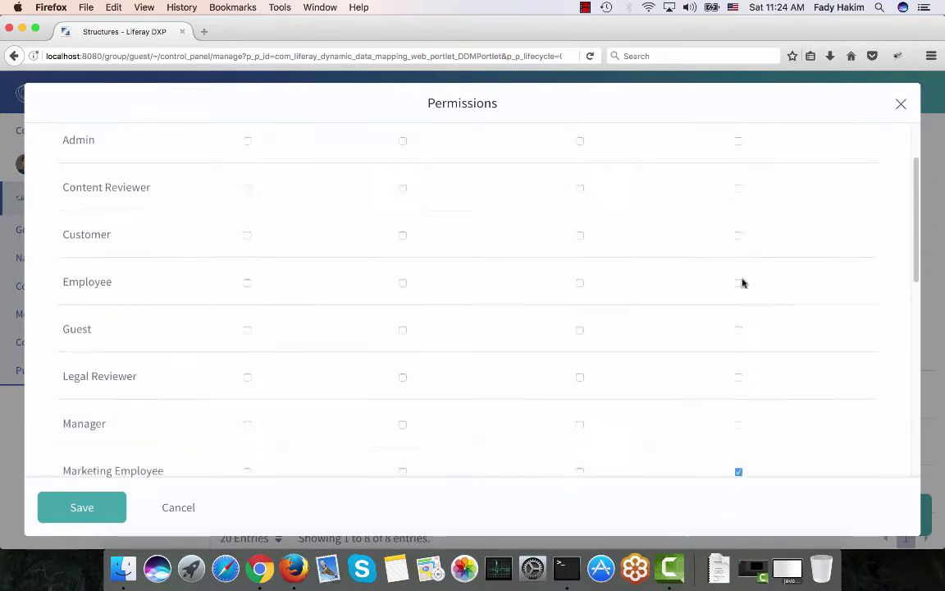
click(82, 508)
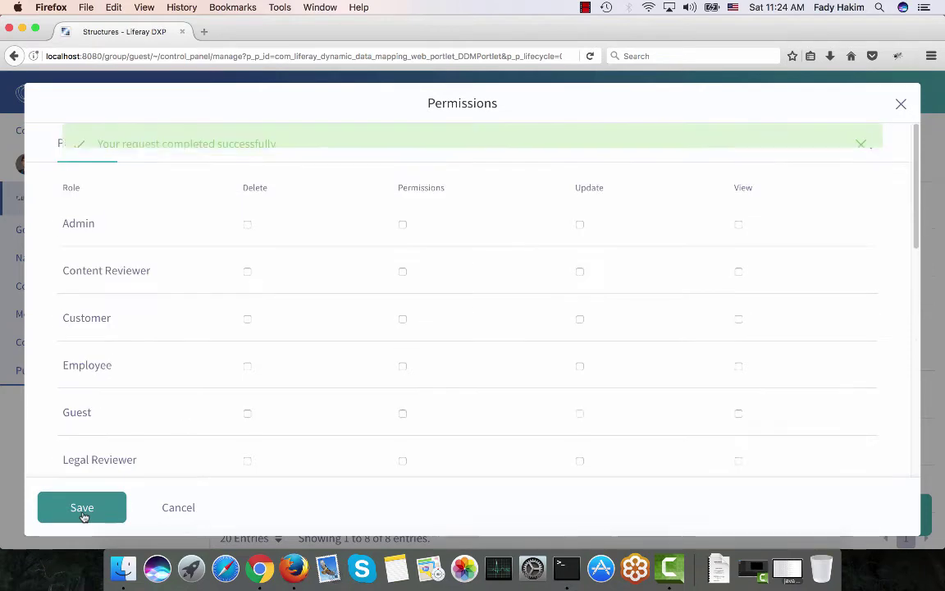
click(899, 105)
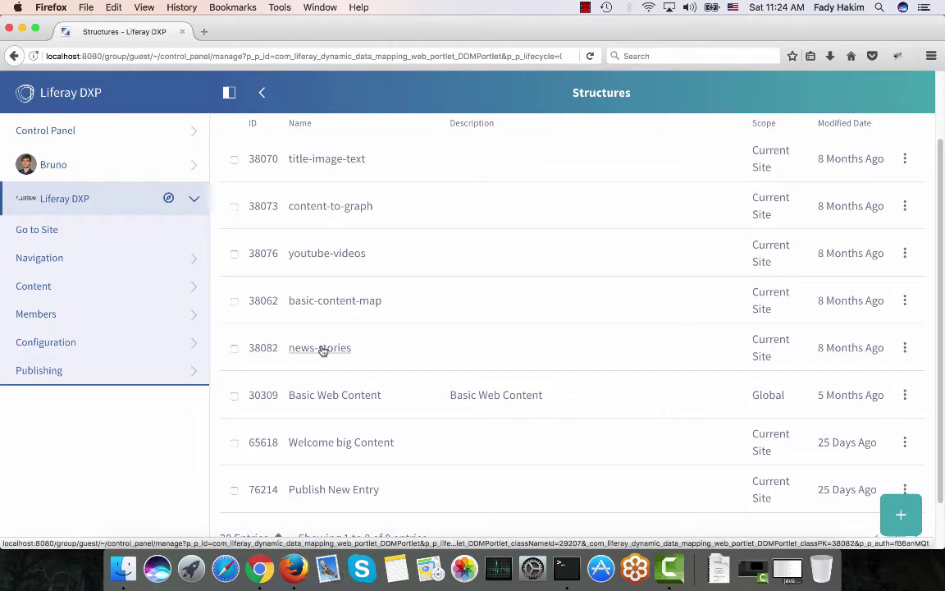
Tick View for Marketing Employee on news-stories-template's Permissions, save, then return to Chrome
click(904, 347)
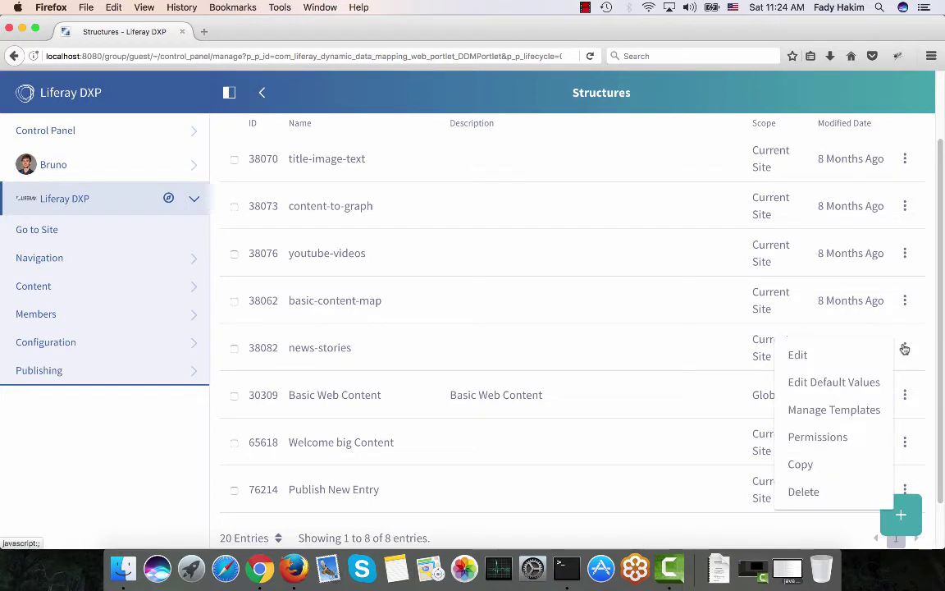
click(855, 413)
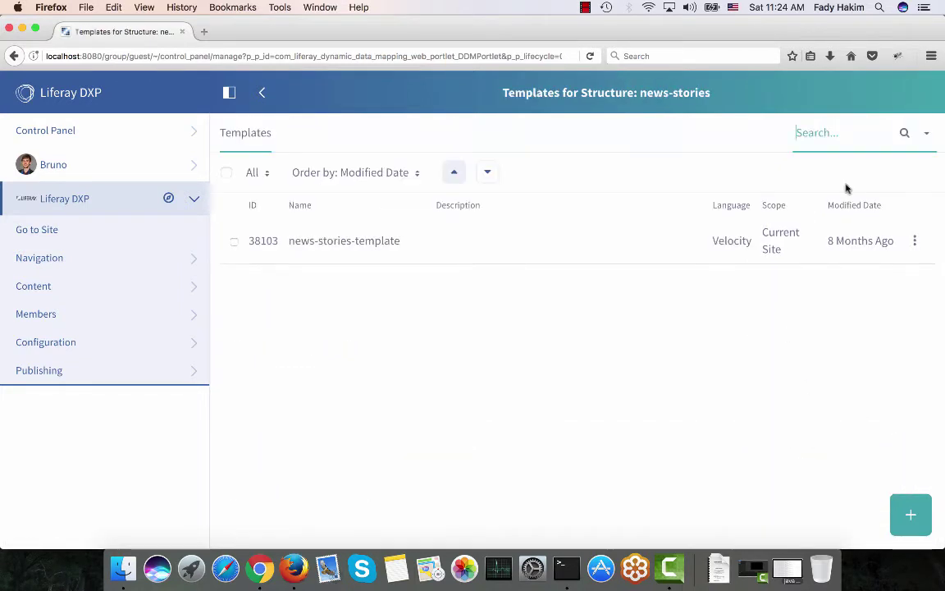
click(915, 243)
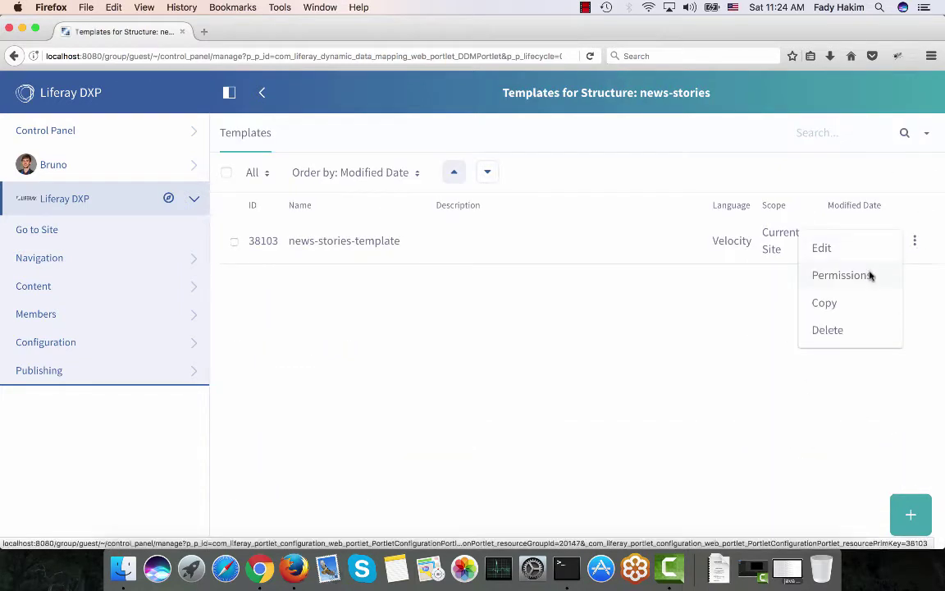
click(870, 274)
scroll(441, 343, down, 5)
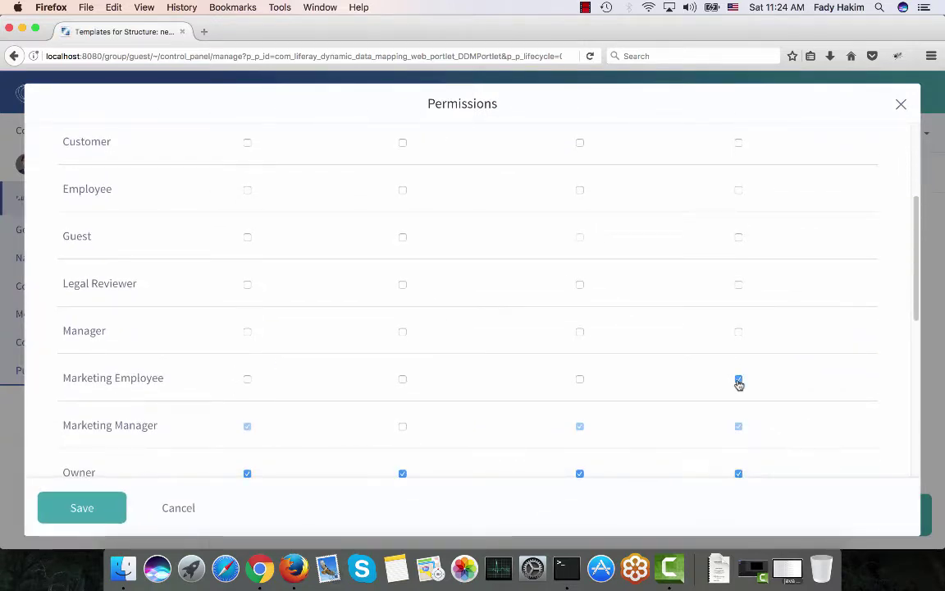
scroll(739, 383, up, 5)
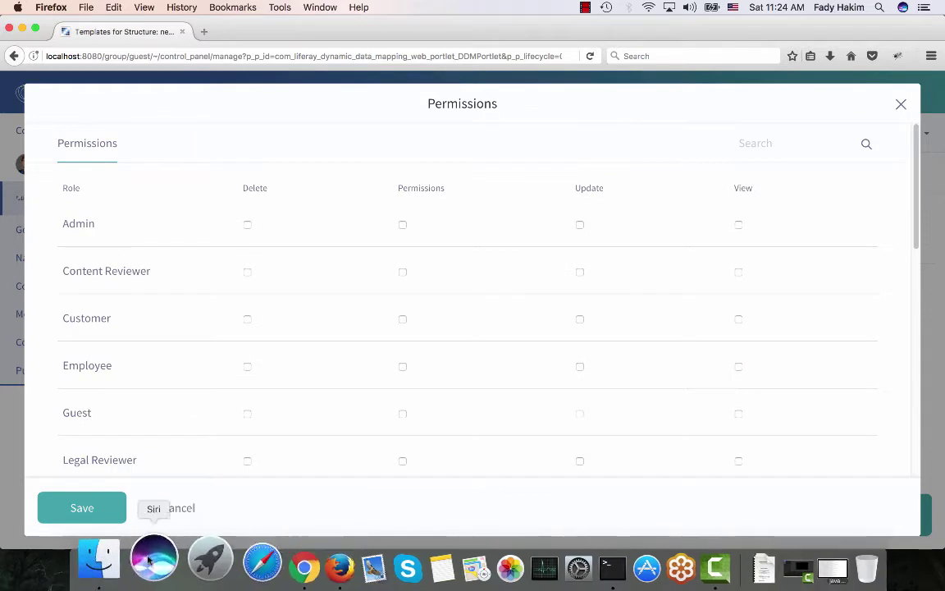
click(66, 515)
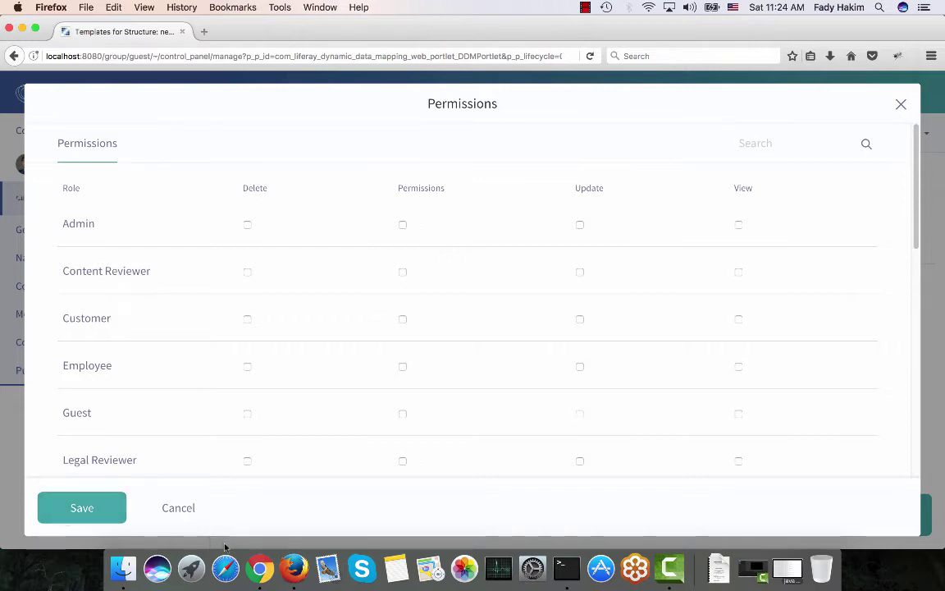
click(257, 566)
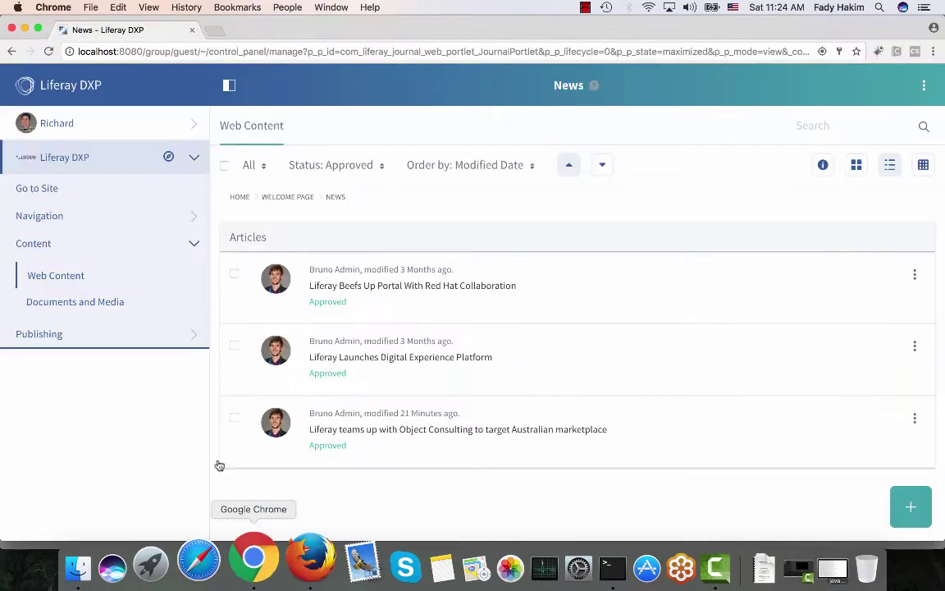
In Web Content, open Welcome Page > News and add a new news-stories article
click(53, 277)
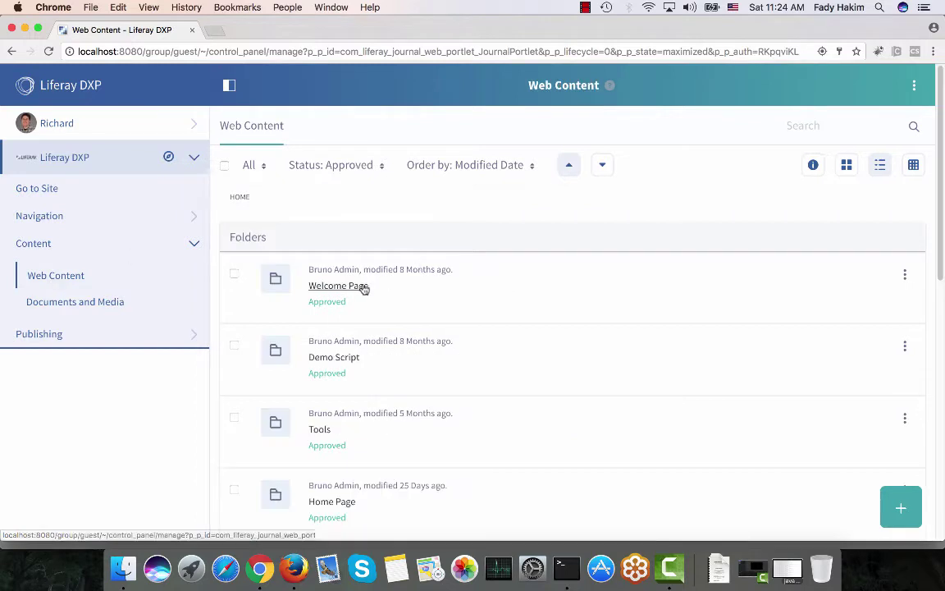
click(362, 291)
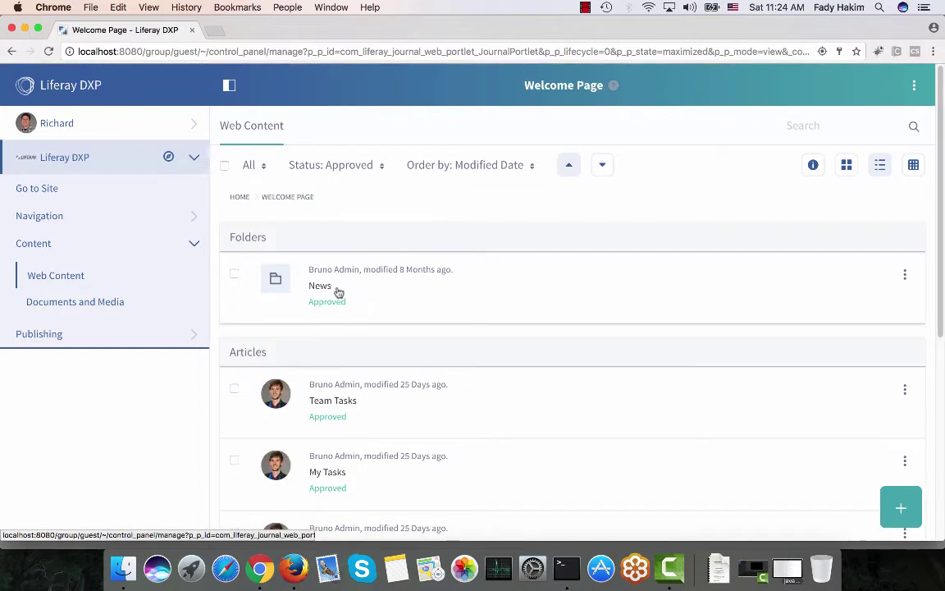
click(319, 287)
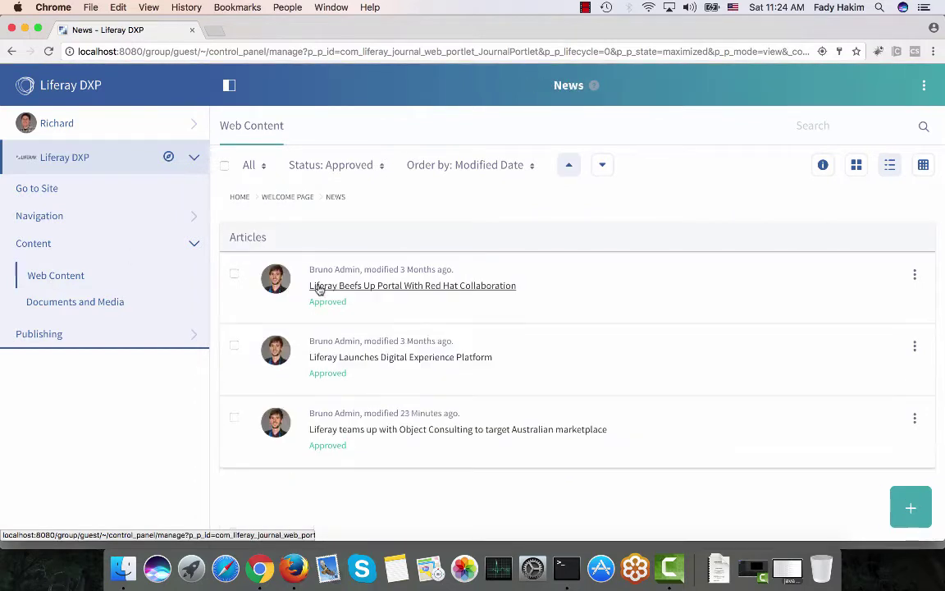
click(909, 511)
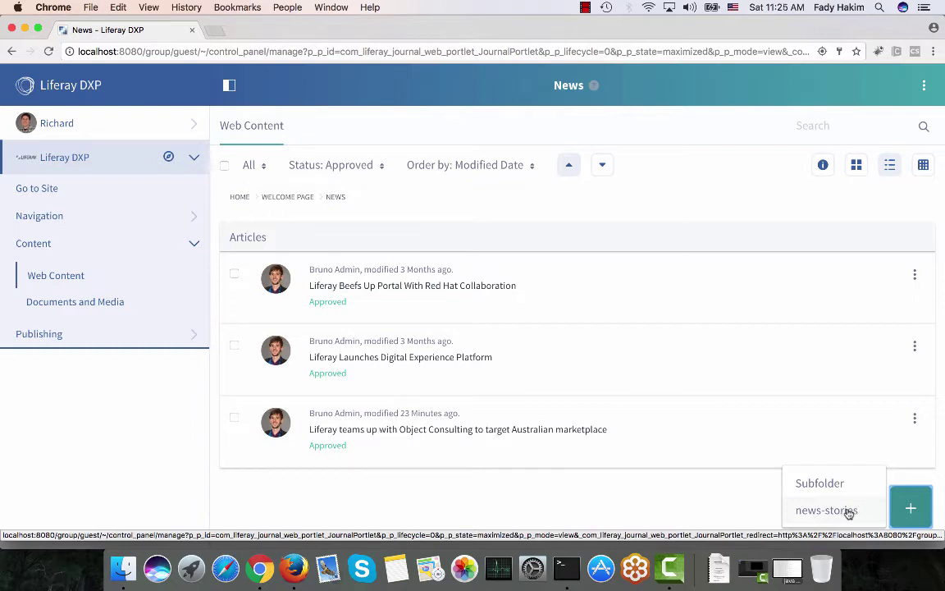
click(849, 511)
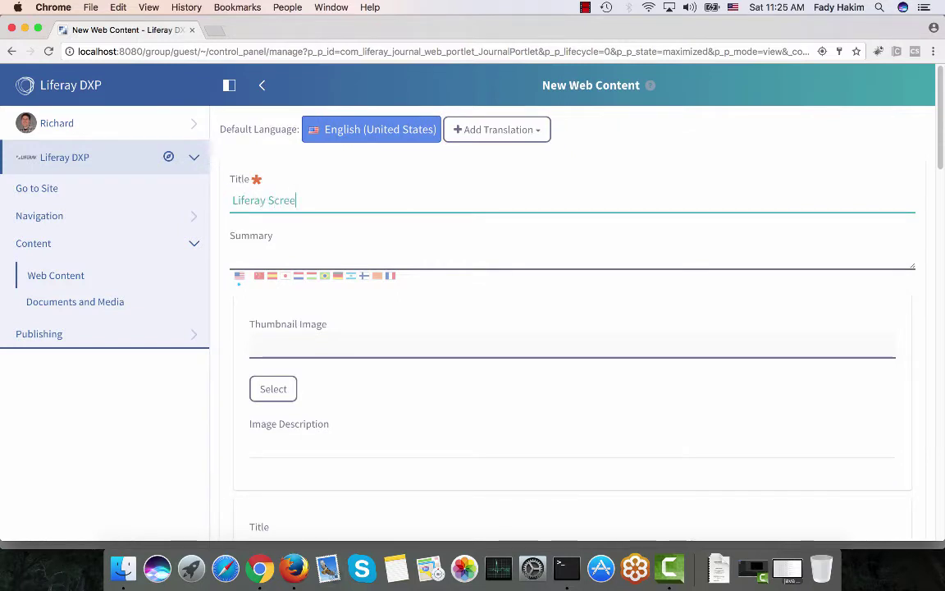
Finish the title 'Liferay Screens' and browse Documents and Media for a thumbnail
text(ns)
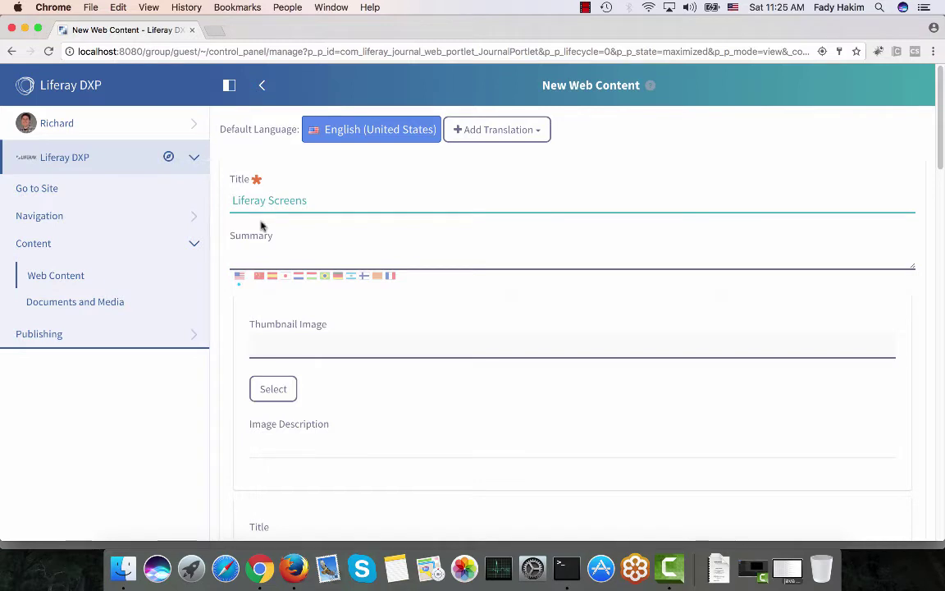
scroll(328, 315, down, 2)
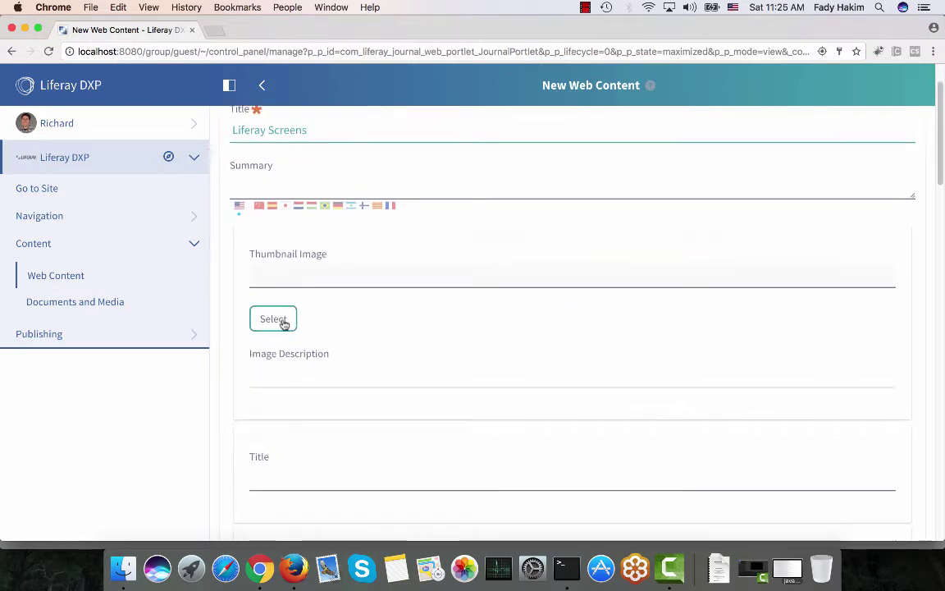
click(283, 322)
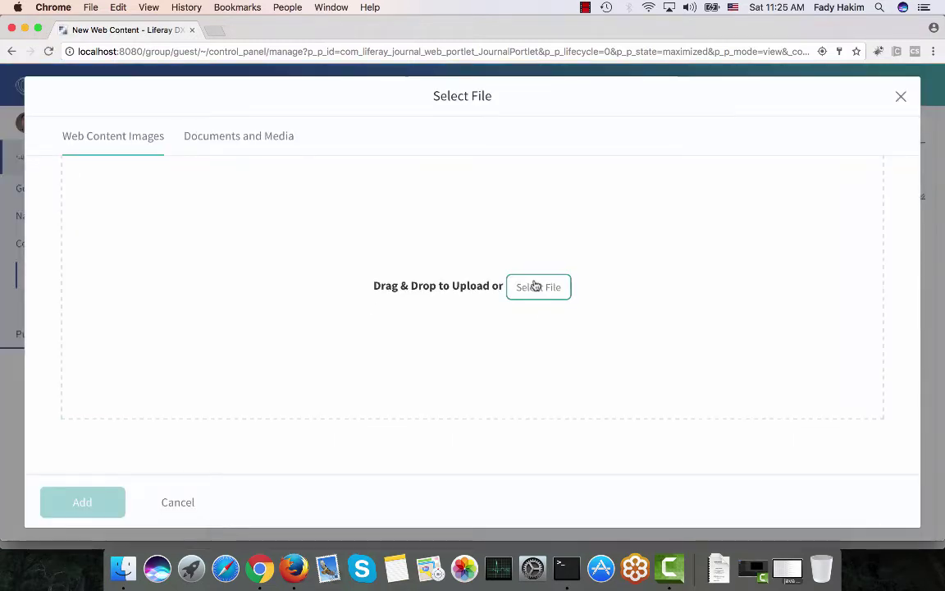
click(243, 137)
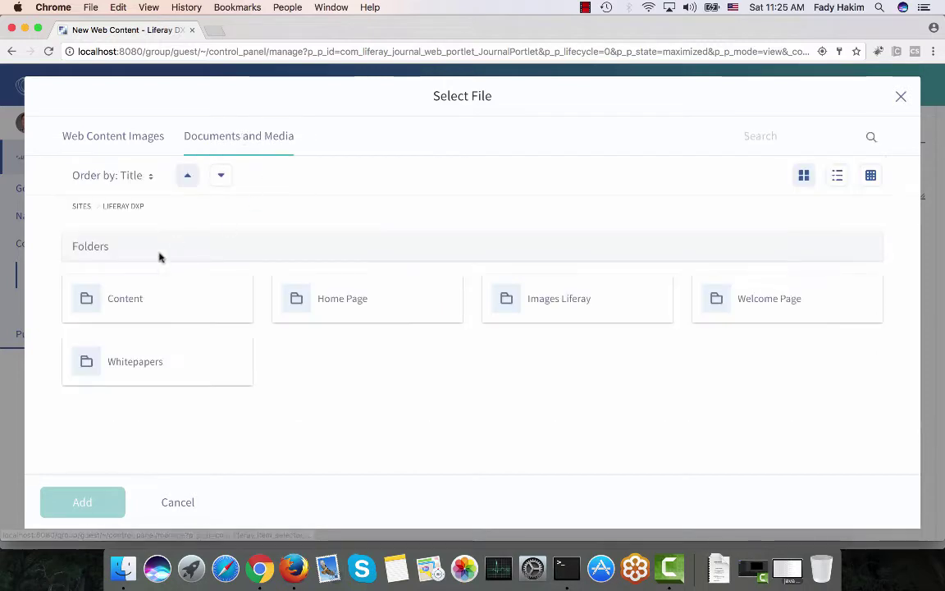
Add liferay-apple-android.jpeg from Welcome Page > News as thumbnail, then select the title text
click(776, 306)
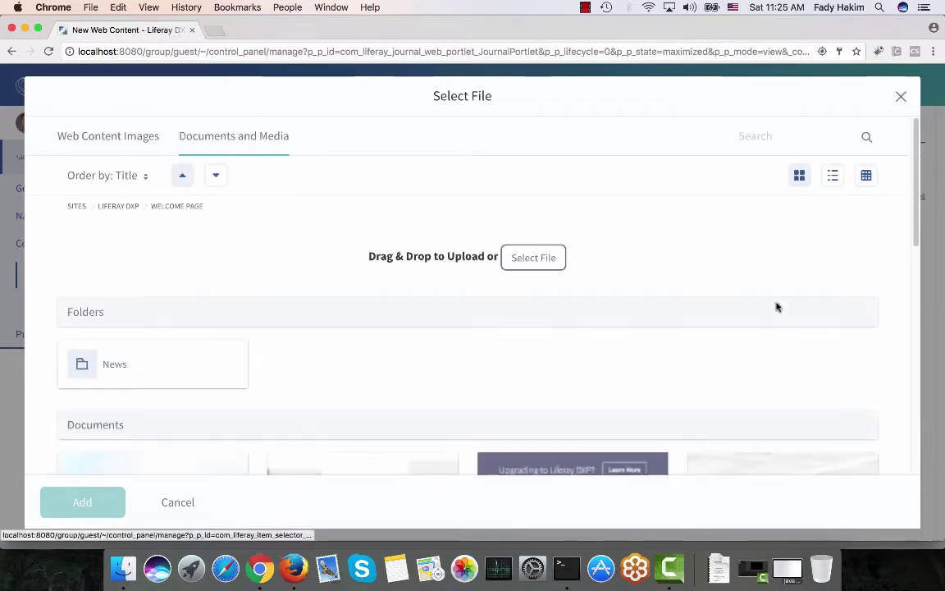
scroll(373, 293, down, 5)
scroll(373, 294, down, 5)
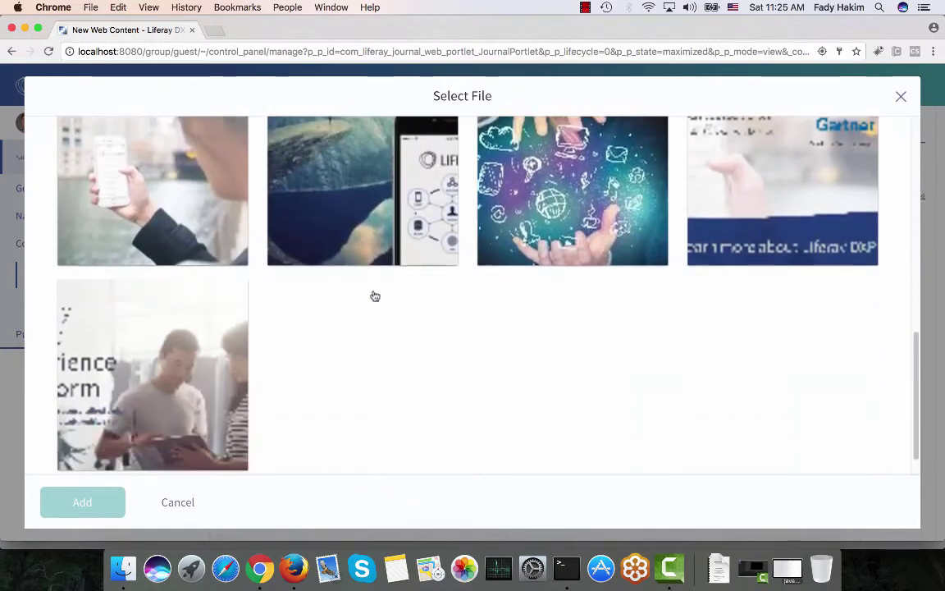
scroll(374, 294, up, 3)
scroll(374, 296, up, 7)
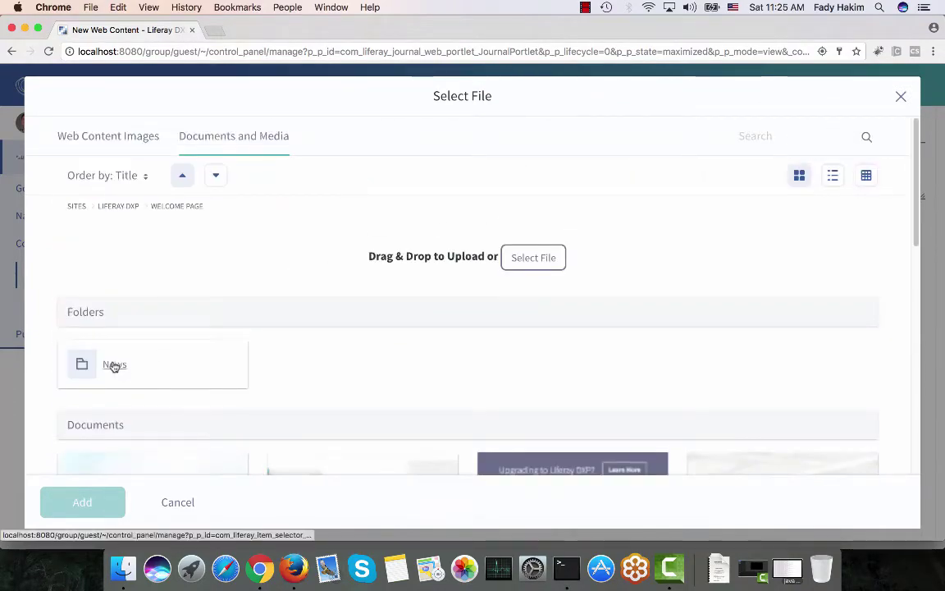
click(114, 365)
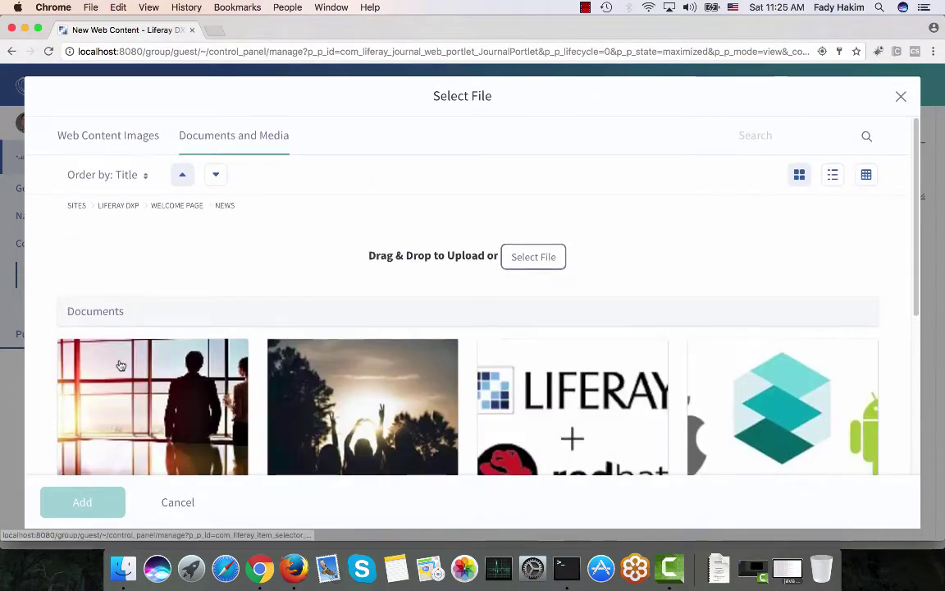
scroll(123, 344, down, 3)
click(738, 238)
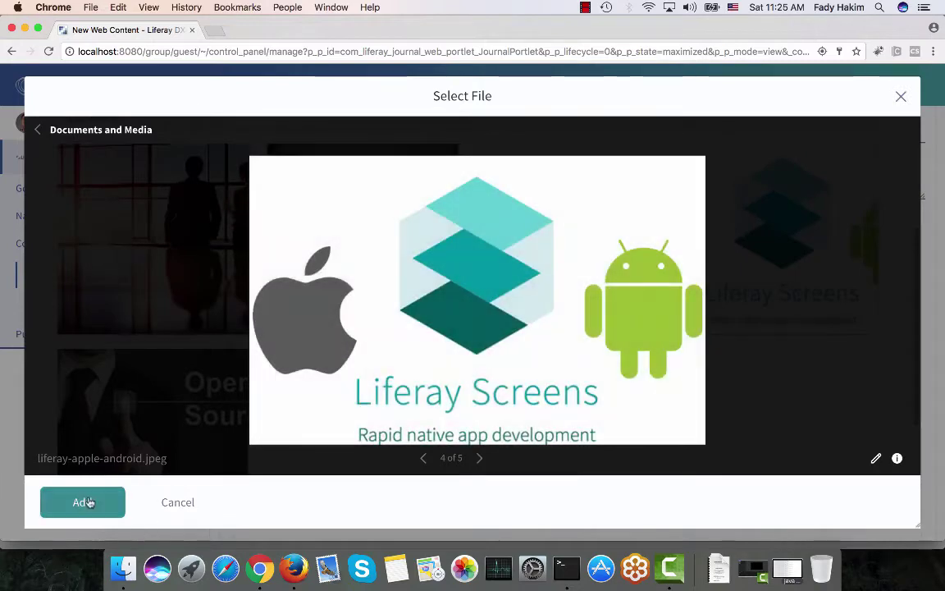
click(82, 502)
scroll(328, 334, down, 3)
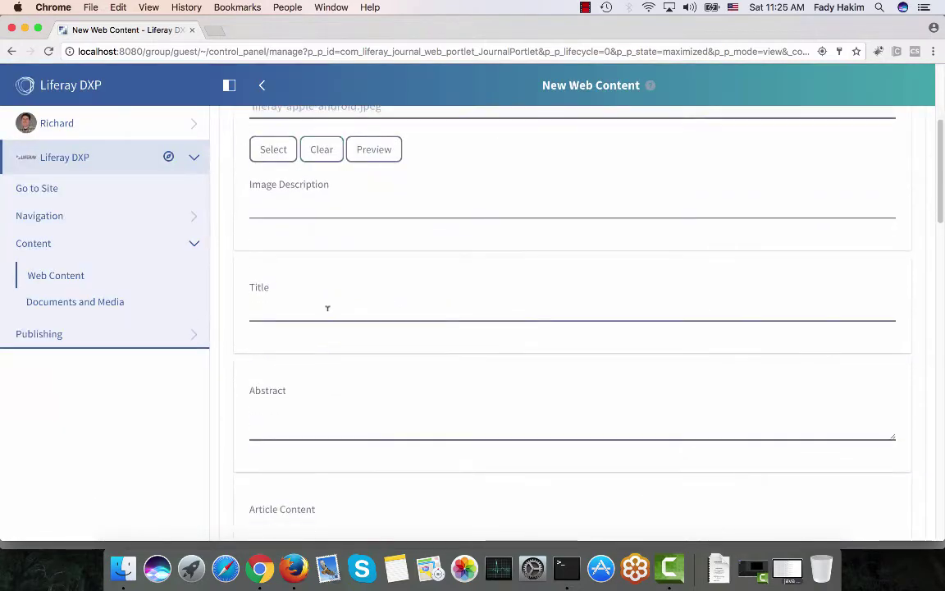
scroll(327, 308, up, 5)
drag(306, 200, 225, 178)
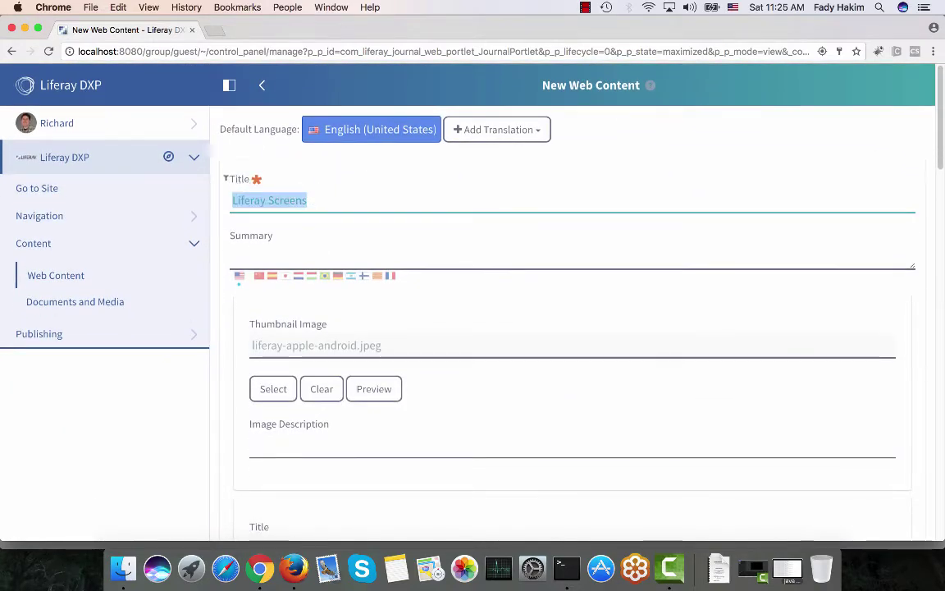
Copy 'Liferay Screens' into the lower Title field
key(super+c)
scroll(344, 278, down, 5)
click(322, 280)
key(super+v)
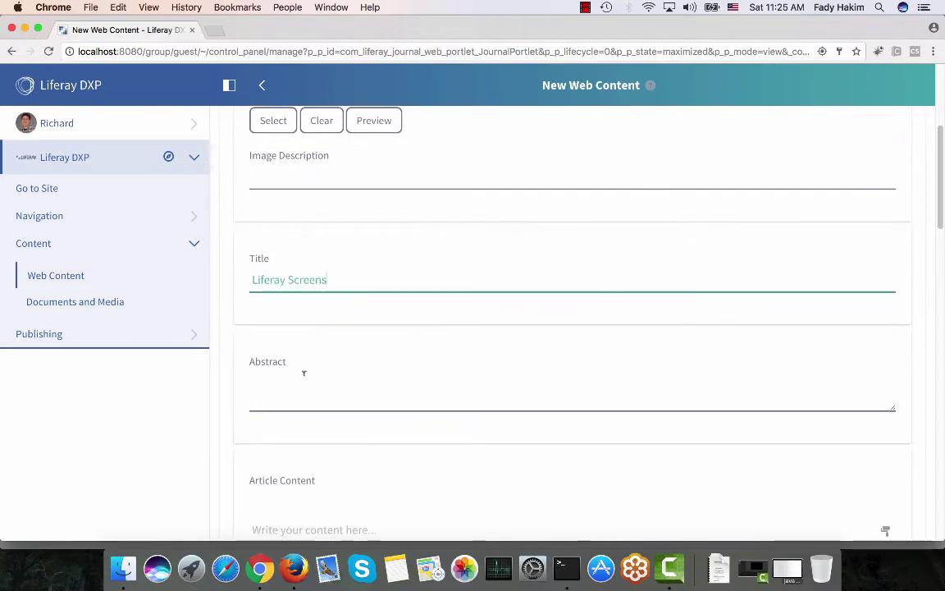
Paste the 'Sed ut perspiciatis…' sentence from Notes into the Abstract field
click(307, 396)
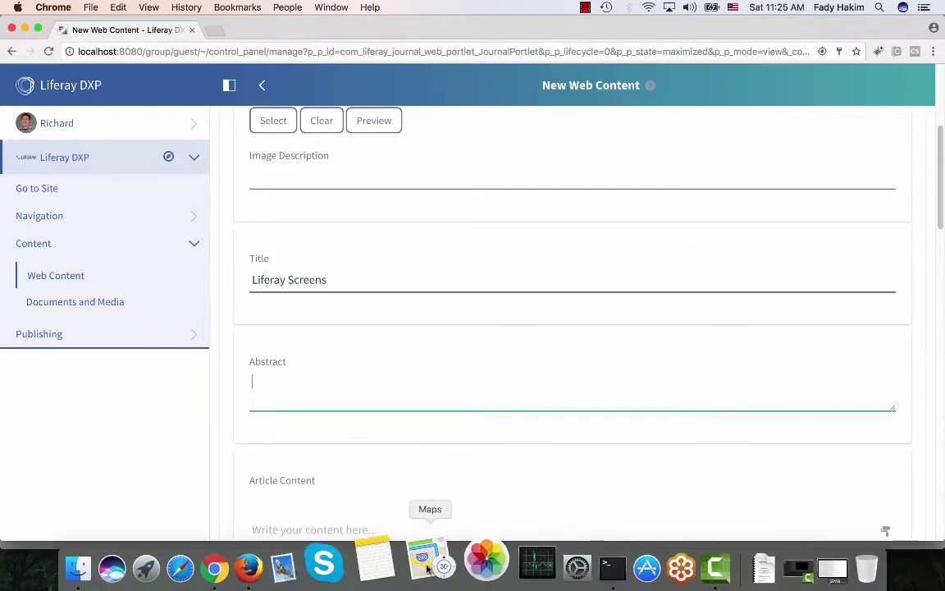
click(395, 568)
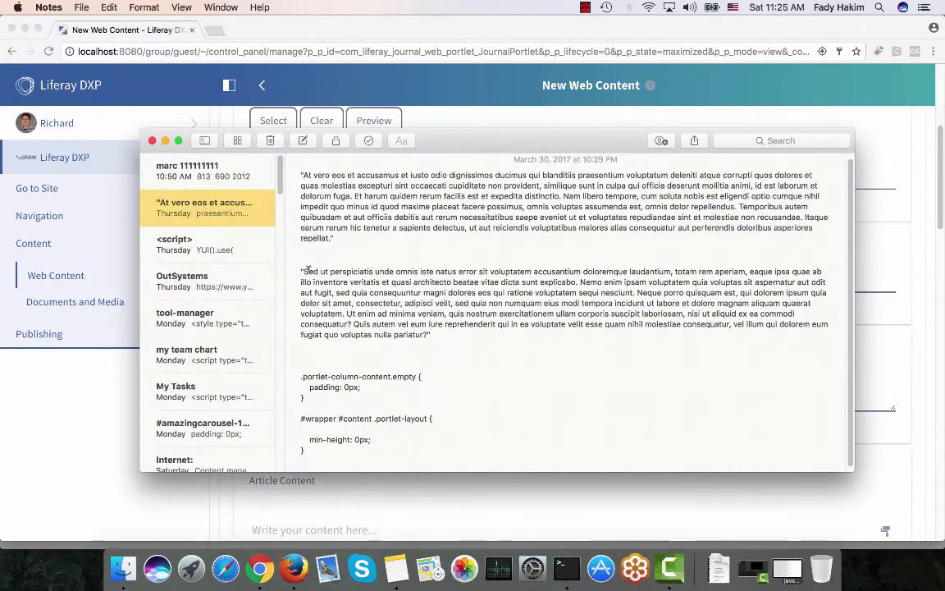
drag(302, 271, 481, 282)
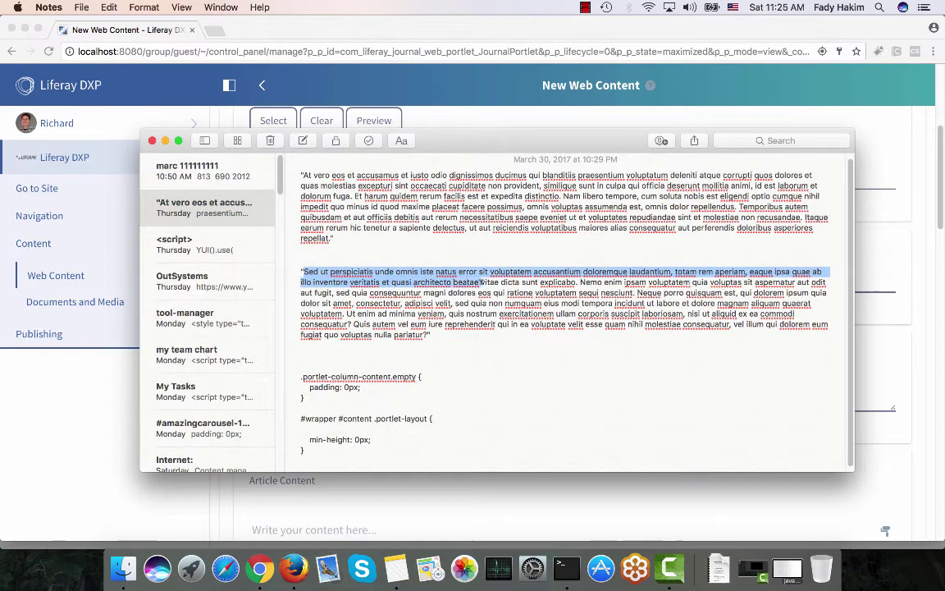
key(super+c)
key(super+Tab)
key(super+v)
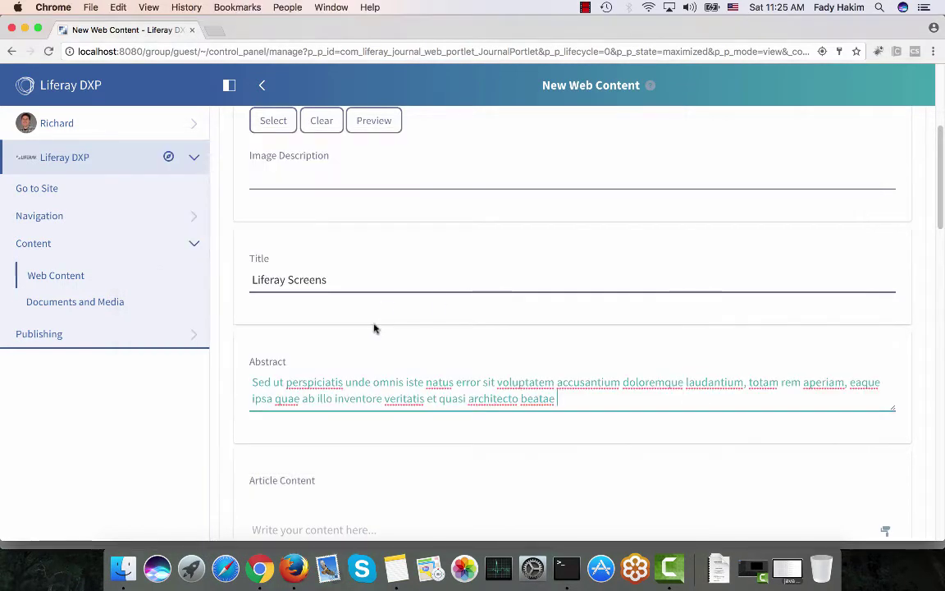
Paste the 'At vero eos…' paragraph from Notes into Article Content
scroll(374, 328, down, 2)
scroll(374, 328, down, 1)
click(326, 384)
key(super+Tab)
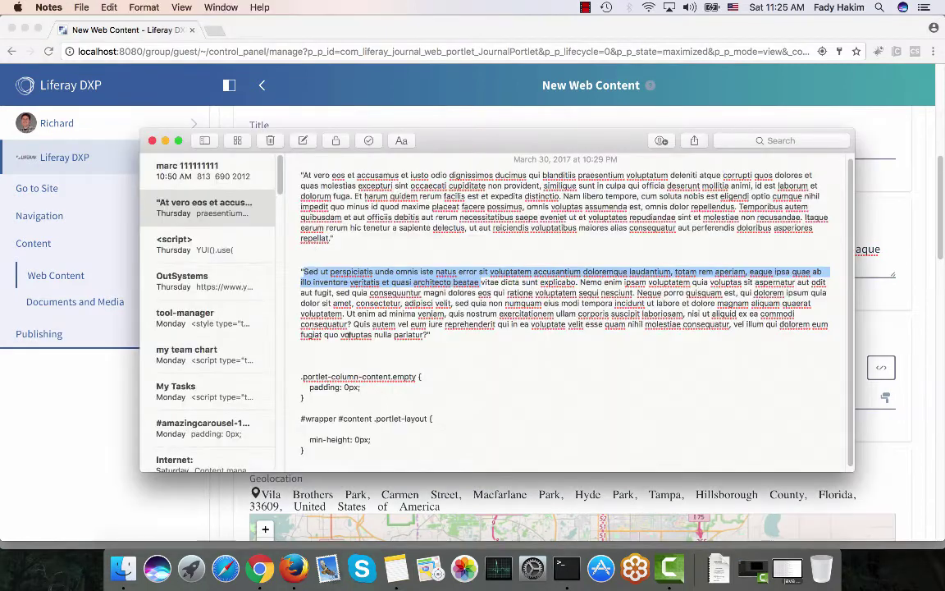
click(321, 271)
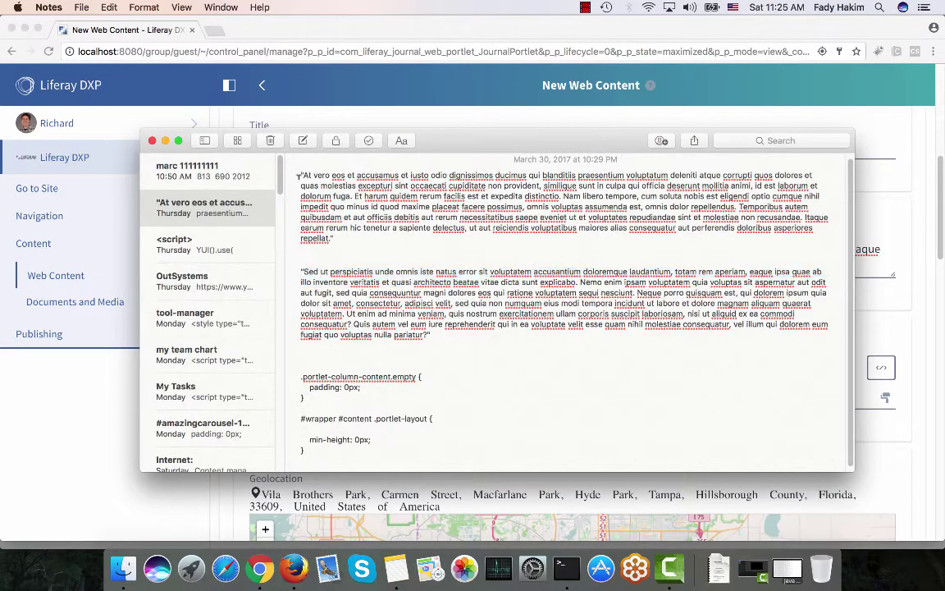
drag(302, 174, 332, 238)
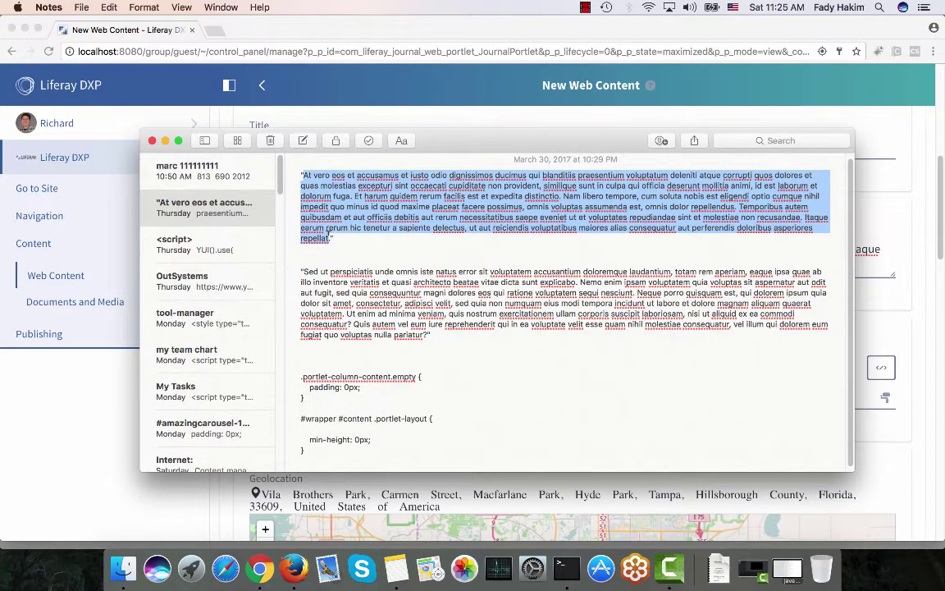
key(super+c)
key(super+Tab)
key(super+v)
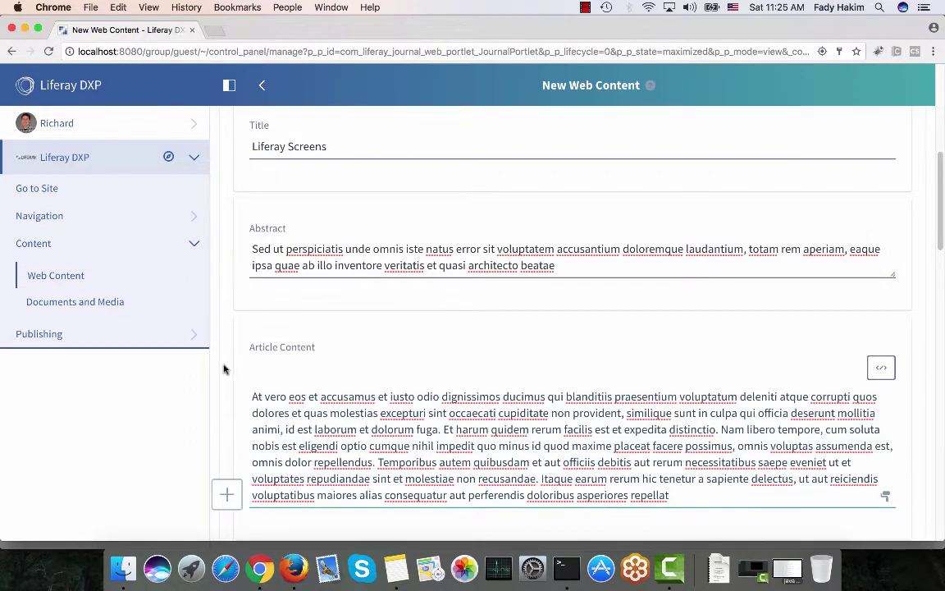
Pan the Geolocation map west and drop the pin on Augustine Road, Riverside County, California
scroll(223, 369, down, 7)
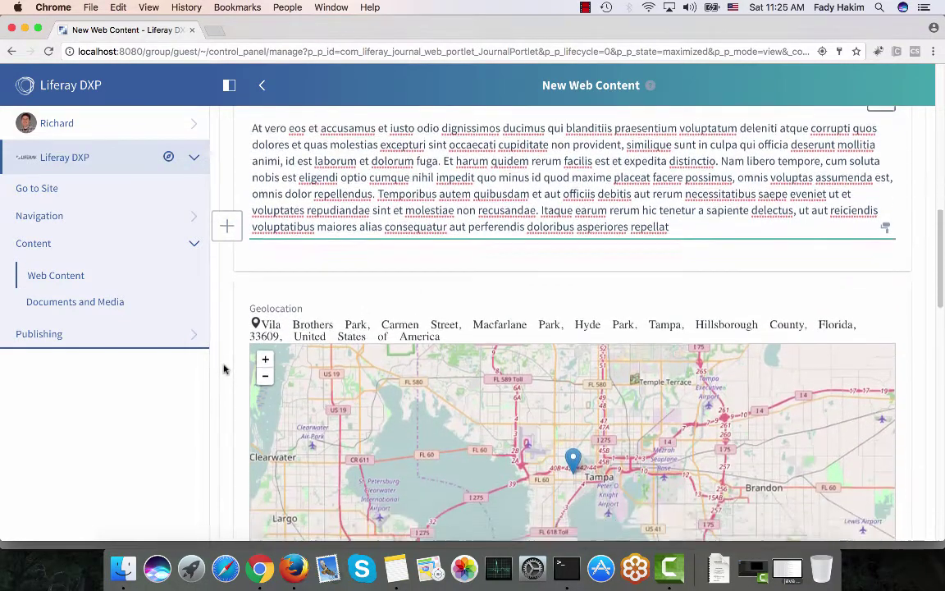
scroll(223, 369, down, 3)
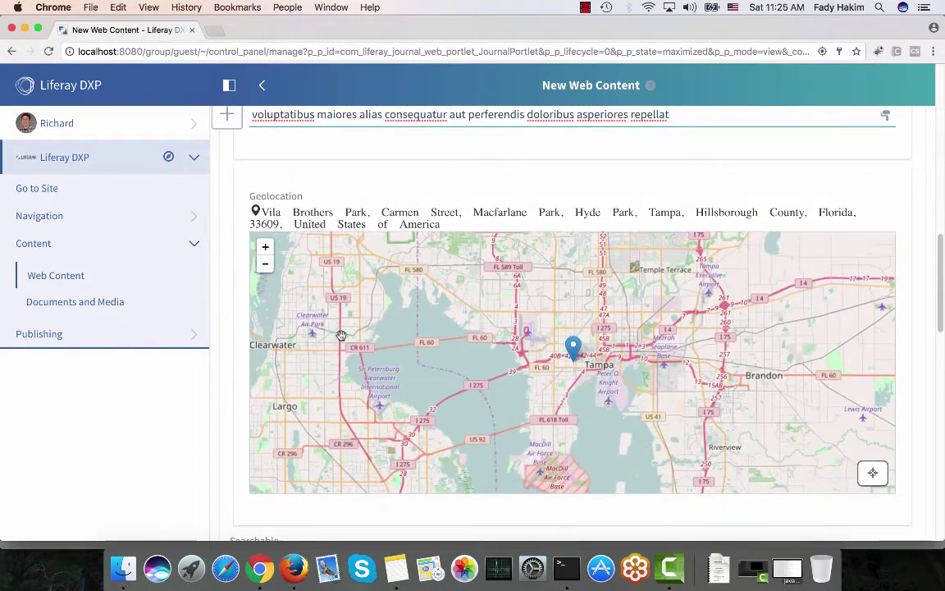
scroll(341, 334, down, 5)
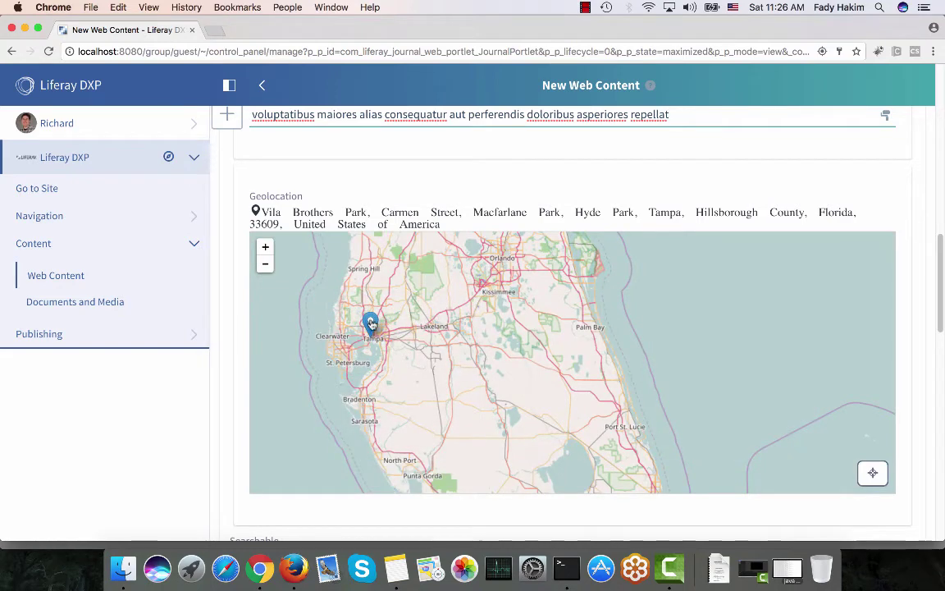
scroll(370, 324, down, 4)
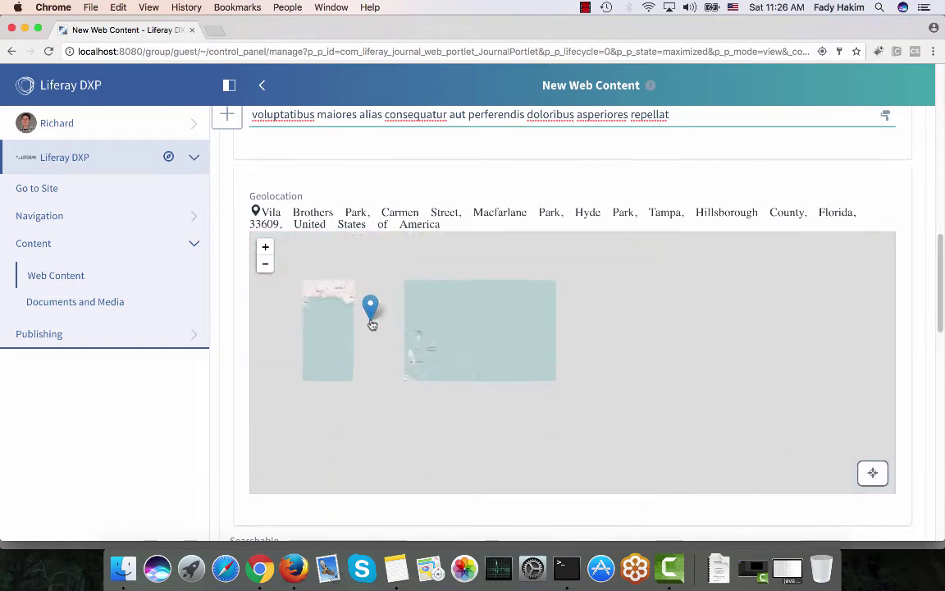
mouse_move(369, 270)
mouse_down()
mouse_move(441, 268)
mouse_move(477, 353)
mouse_up()
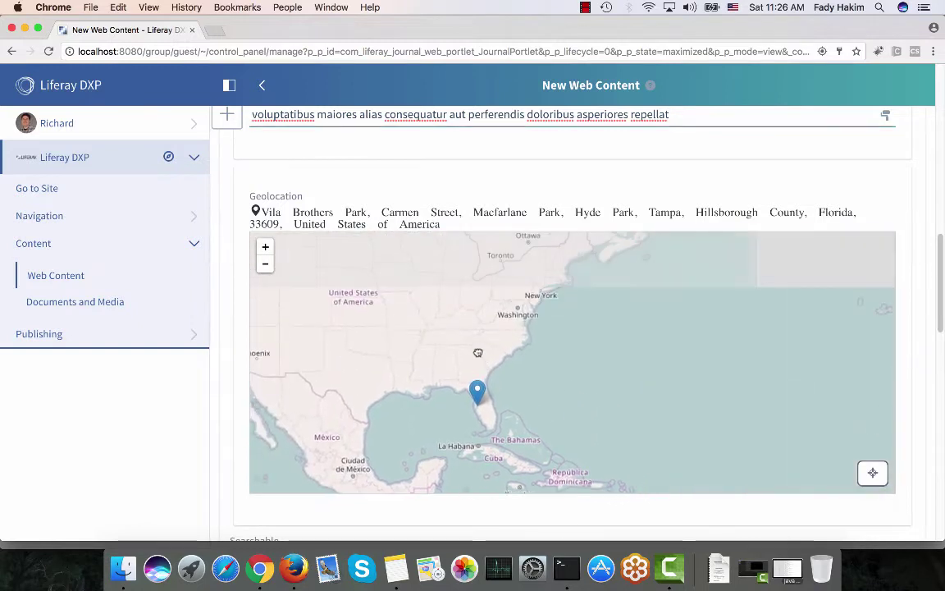
mouse_move(346, 347)
mouse_down()
mouse_move(569, 343)
mouse_move(554, 343)
mouse_up()
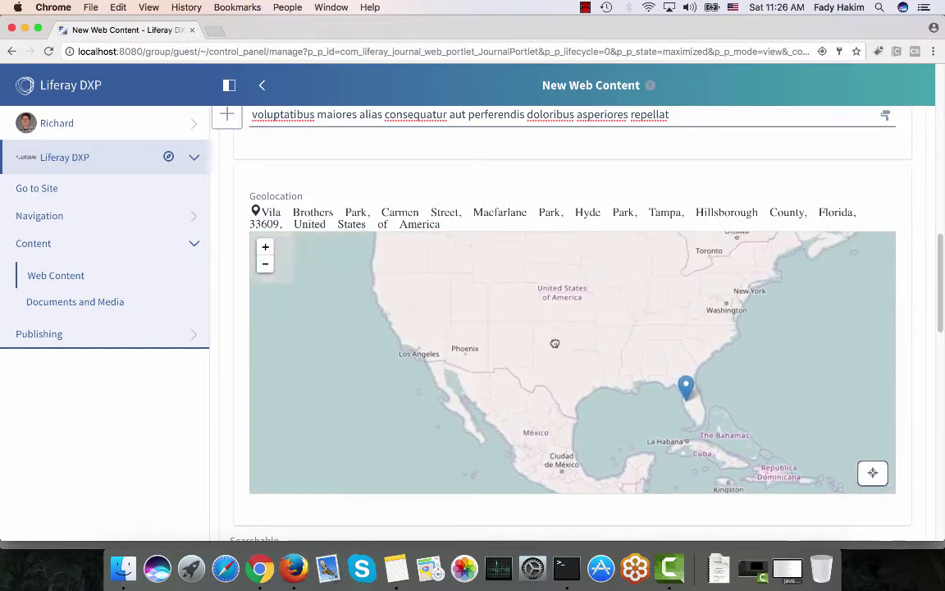
mouse_move(686, 382)
mouse_down()
mouse_move(587, 337)
mouse_move(433, 332)
mouse_move(440, 336)
mouse_up()
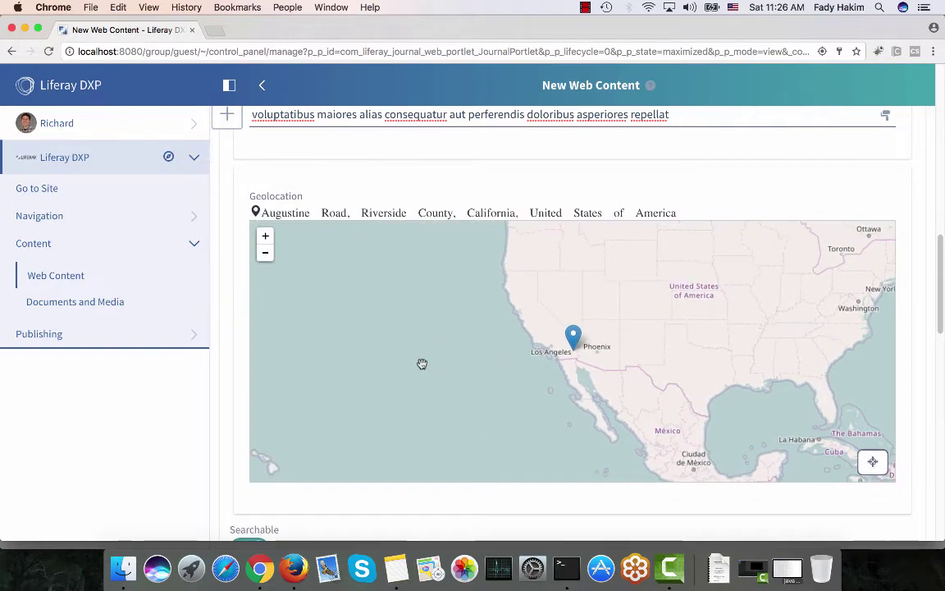
Change Priority to 0 and publish the Liferay Screens article
scroll(238, 394, down, 10)
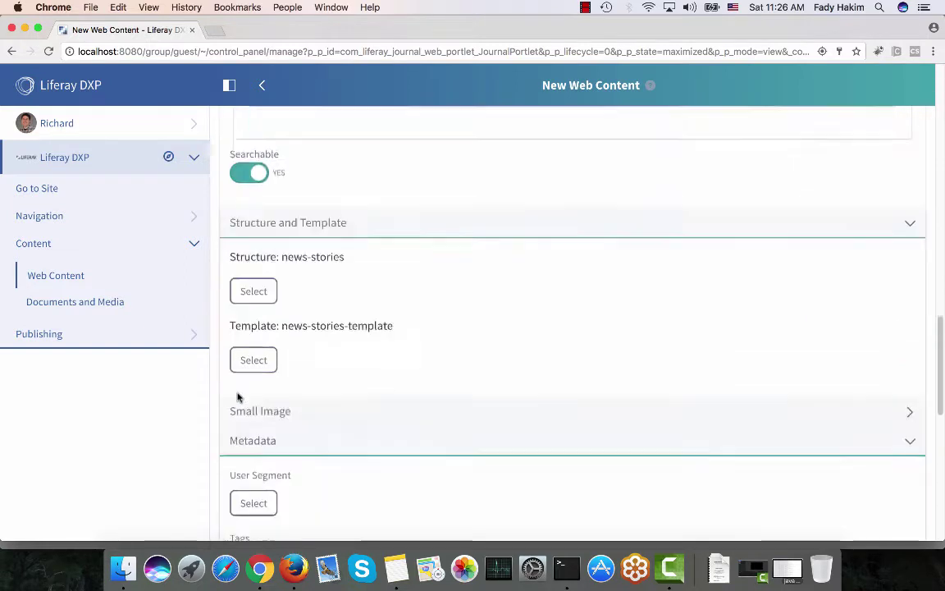
scroll(238, 397, down, 6)
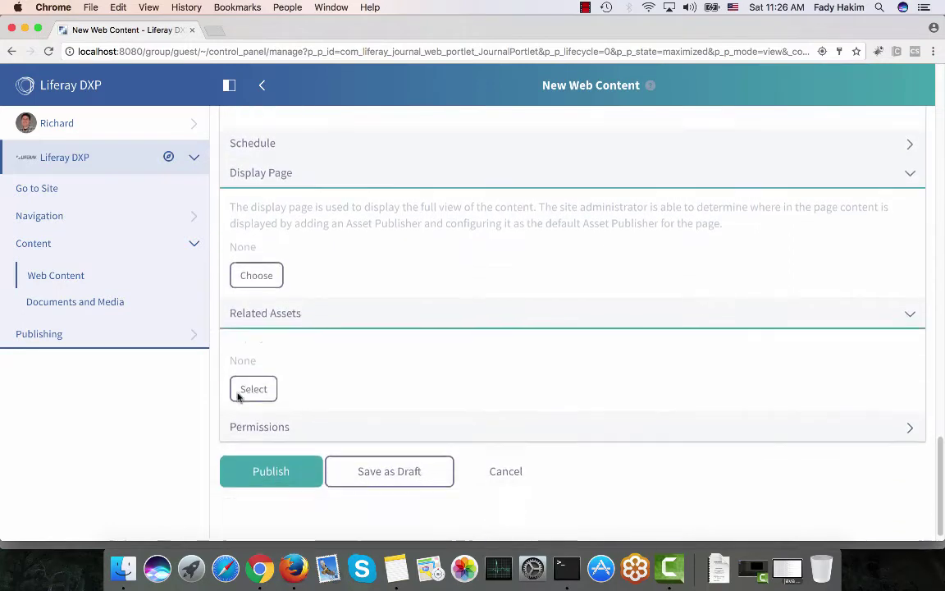
scroll(238, 397, up, 4)
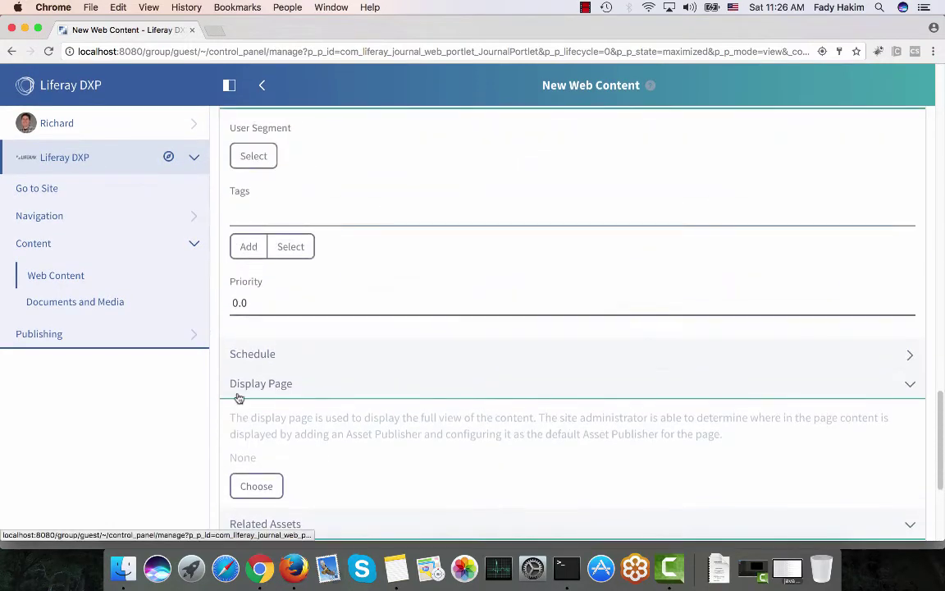
click(249, 298)
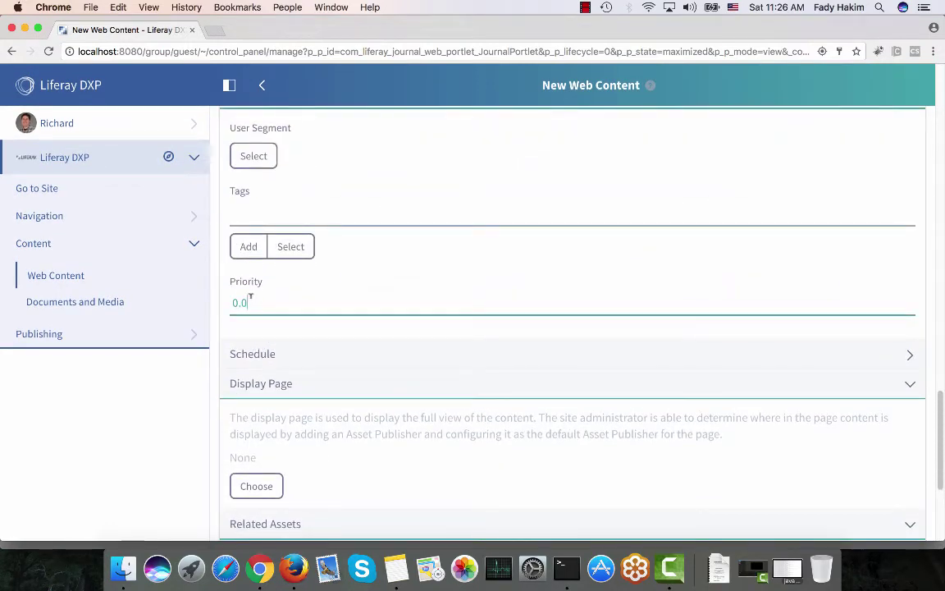
key(BackSpace)
key(BackSpace)
key(BackSpace)
text(0)
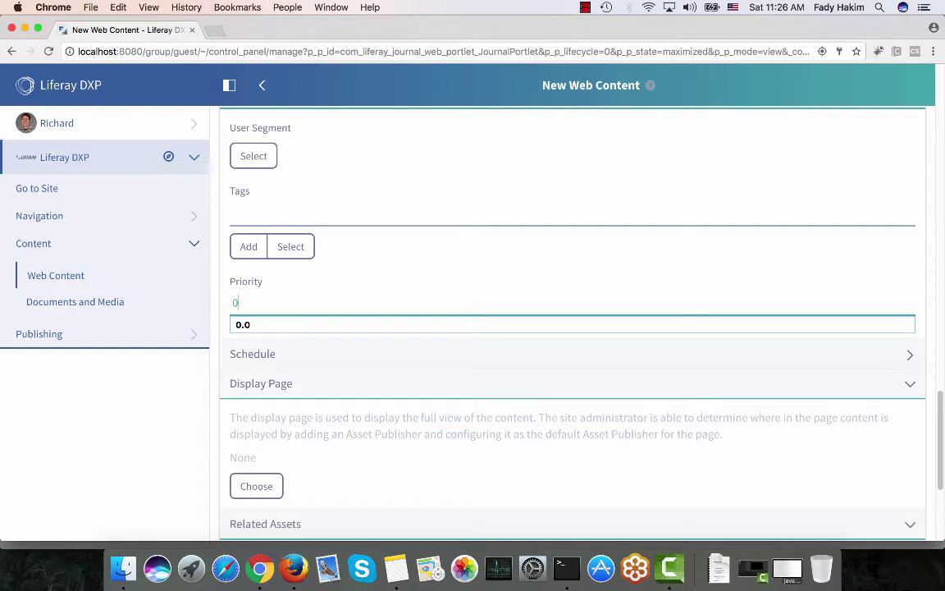
scroll(194, 437, down, 5)
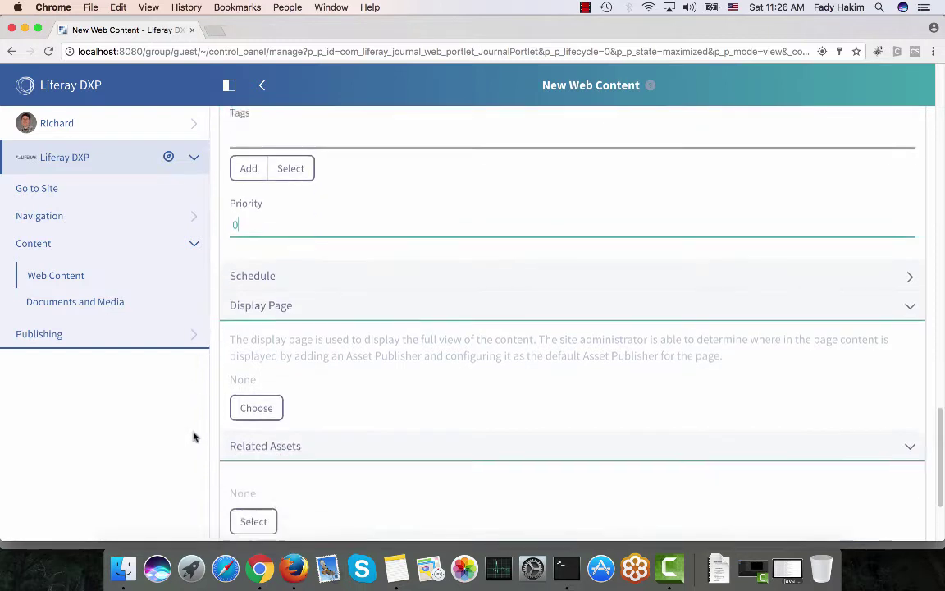
click(276, 456)
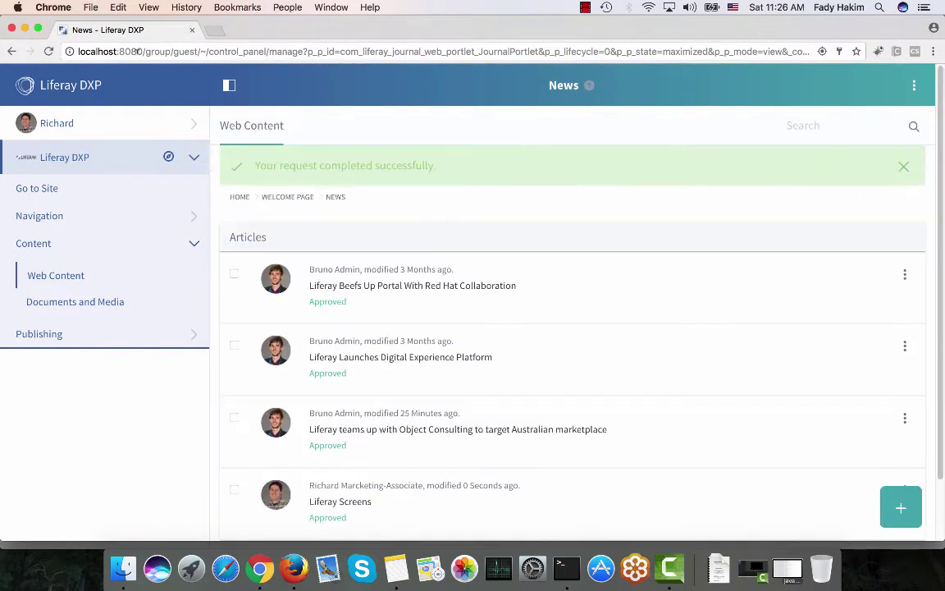
Load localhost:8080 in a new browser tab
drag(141, 49, 64, 47)
click(215, 32)
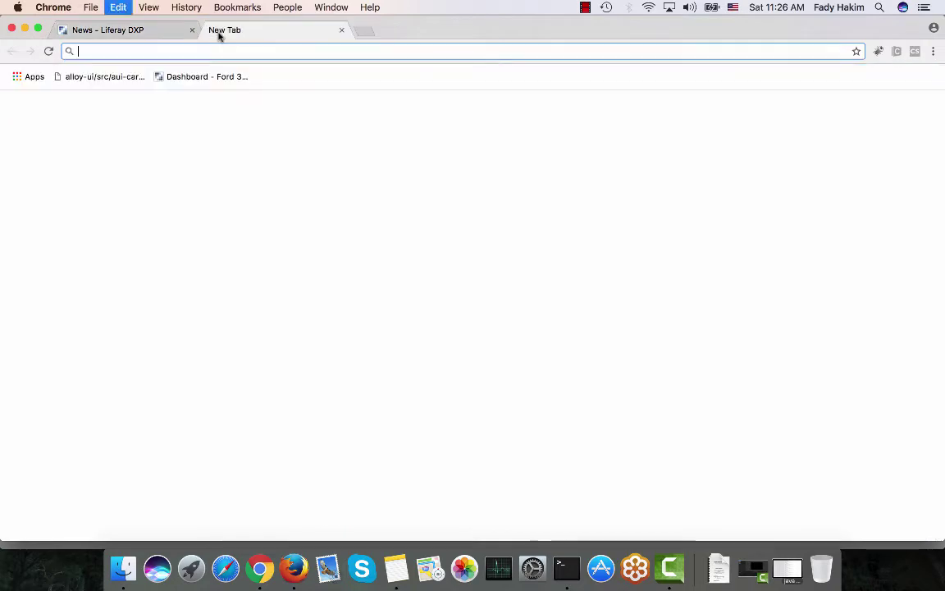
key(ctrl+v)
key(Return)
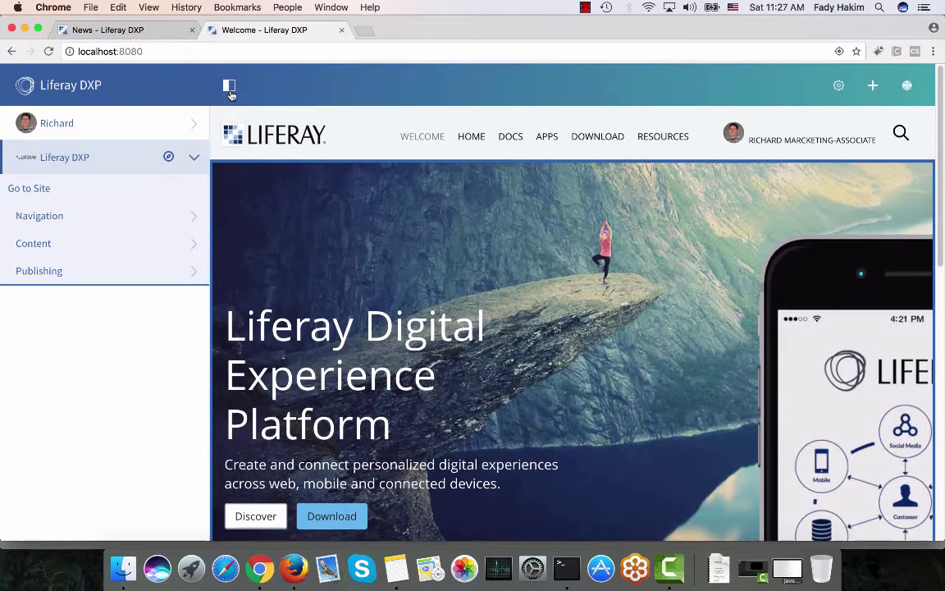
Hide the side menu, check Liferay Screens on the map, and open the Bookmarks list configuration
click(212, 83)
scroll(217, 189, down, 5)
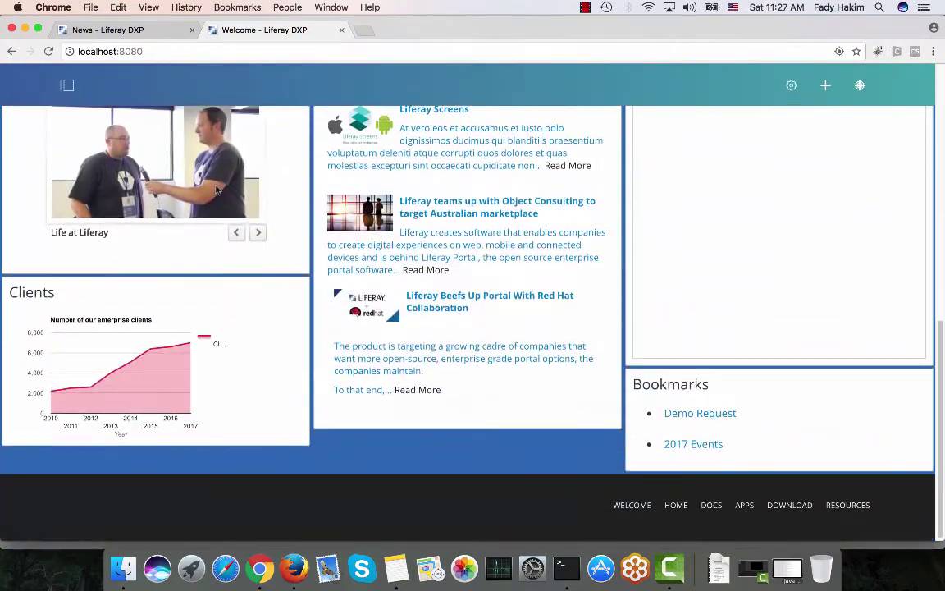
scroll(397, 192, up, 2)
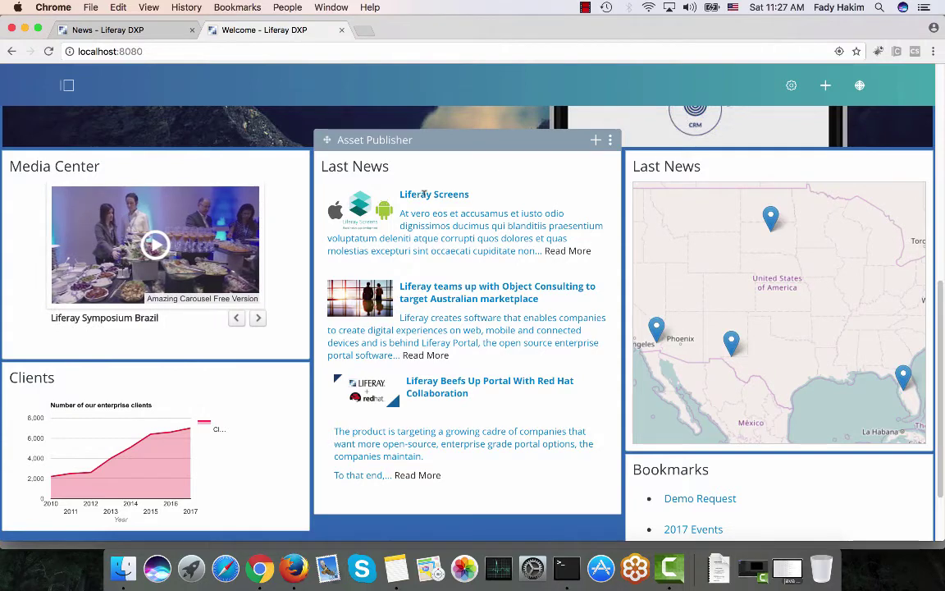
click(657, 328)
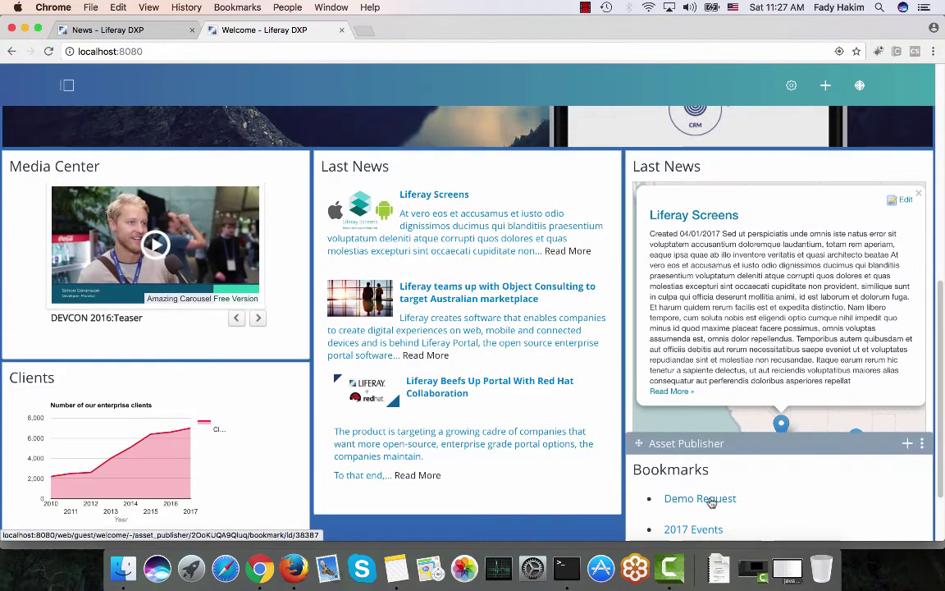
scroll(711, 502, down, 3)
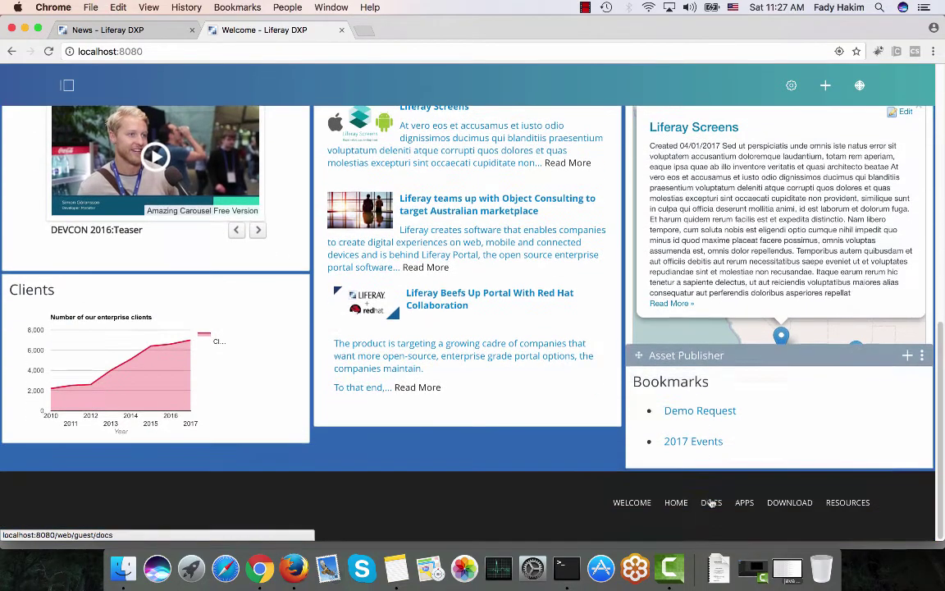
click(921, 356)
click(840, 388)
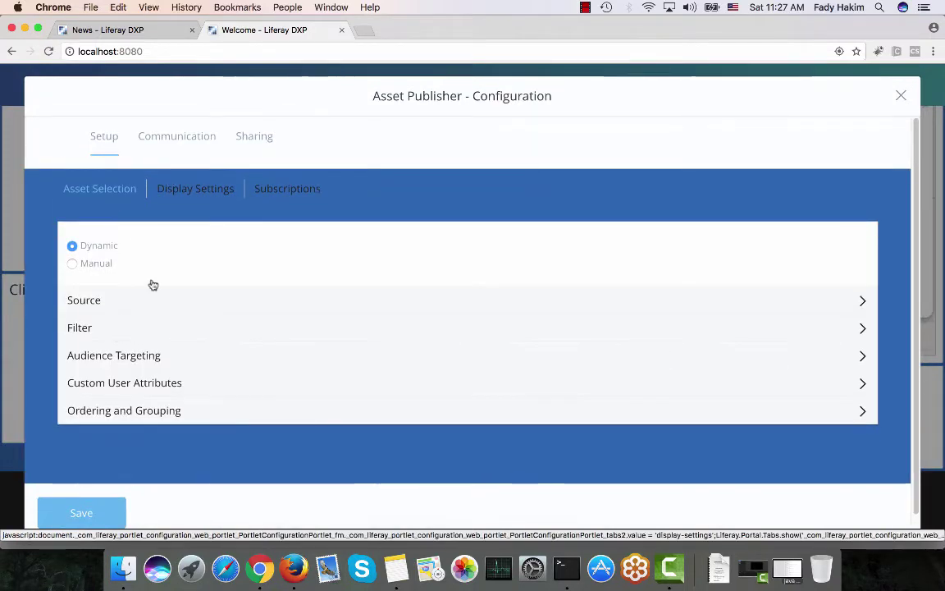
click(139, 302)
scroll(141, 308, down, 2)
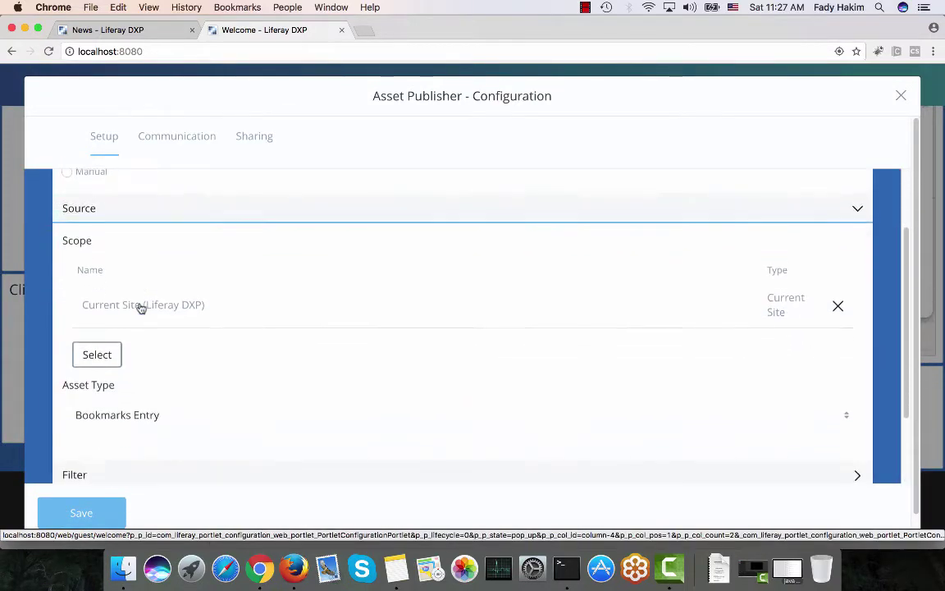
scroll(141, 308, down, 3)
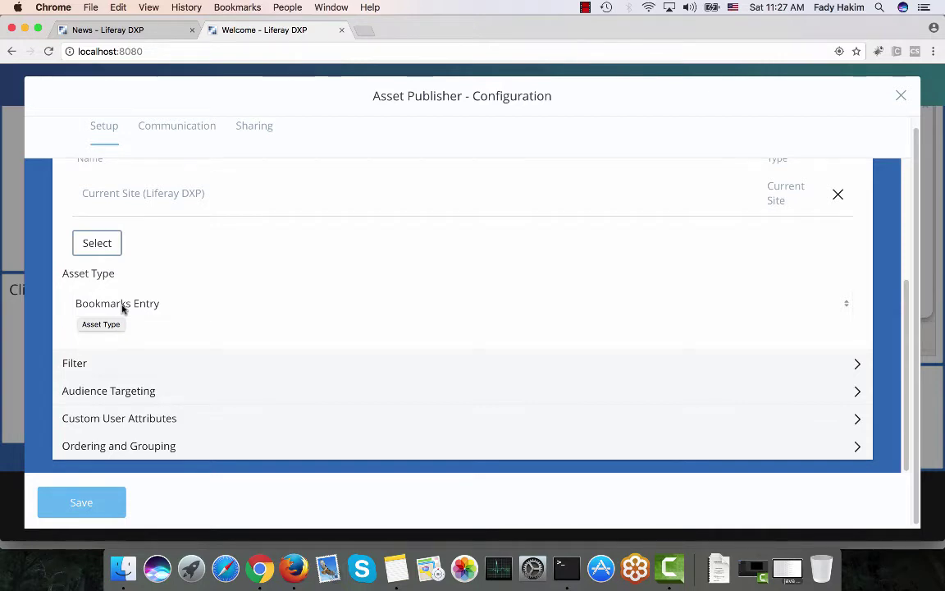
scroll(123, 308, down, 1)
click(100, 360)
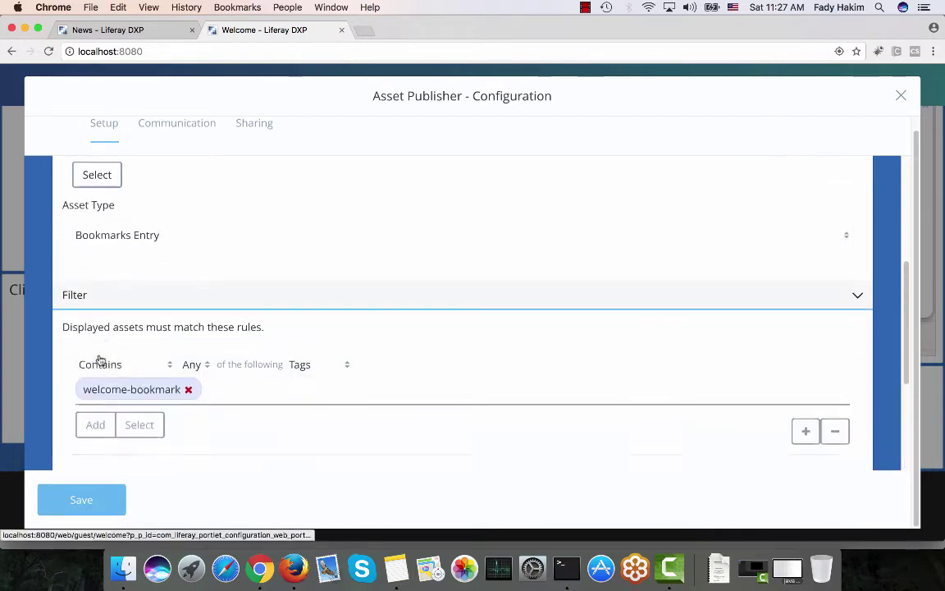
scroll(97, 359, down, 2)
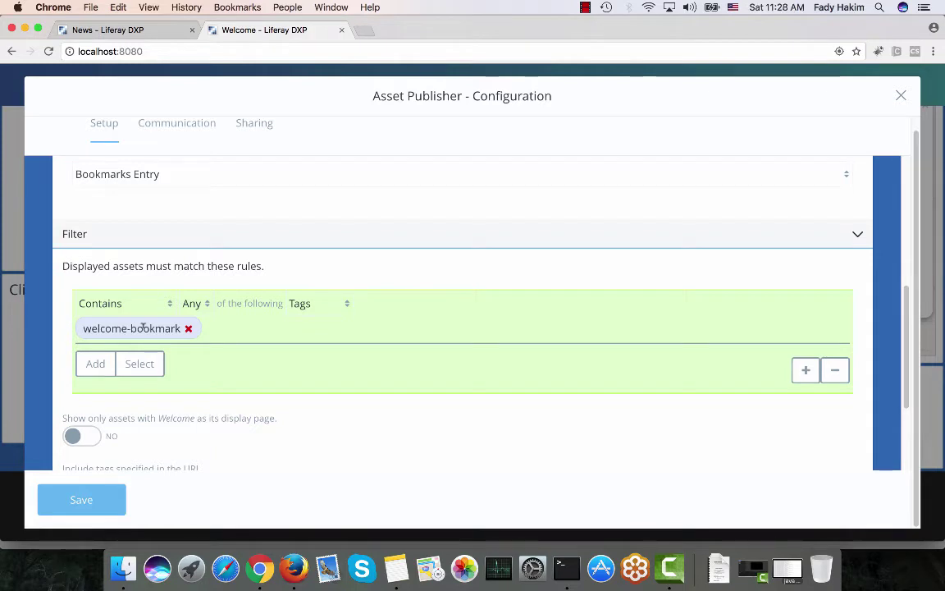
scroll(143, 327, up, 10)
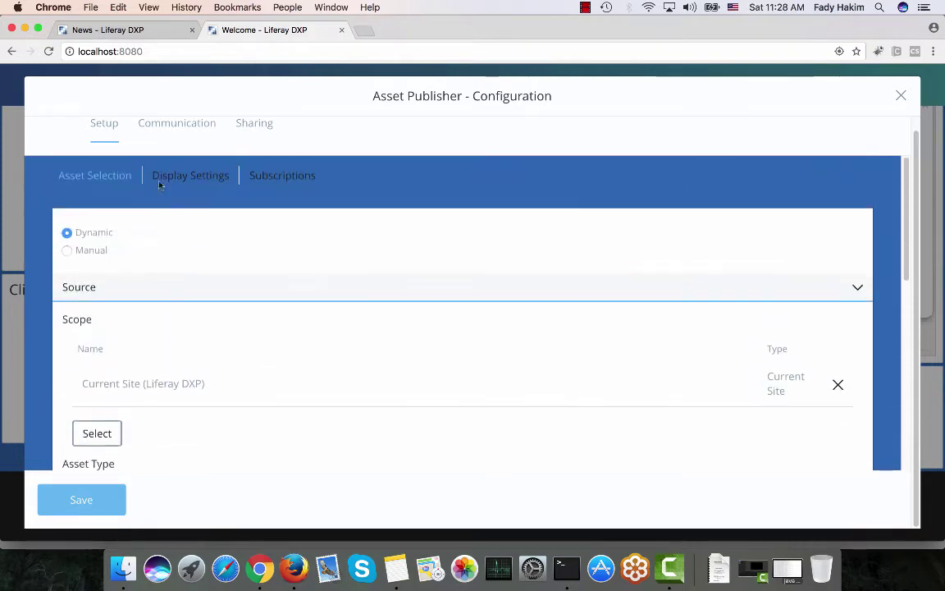
click(163, 191)
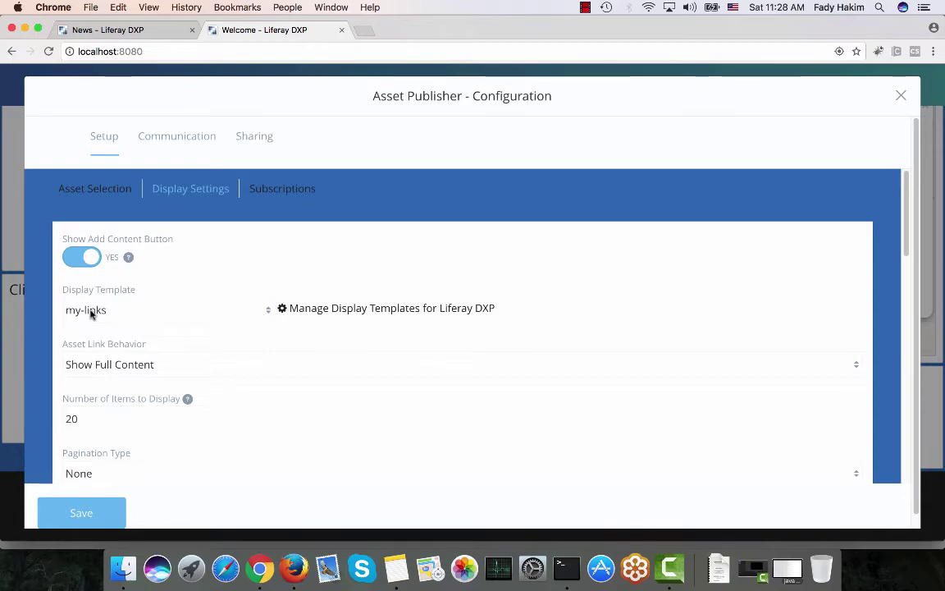
click(901, 95)
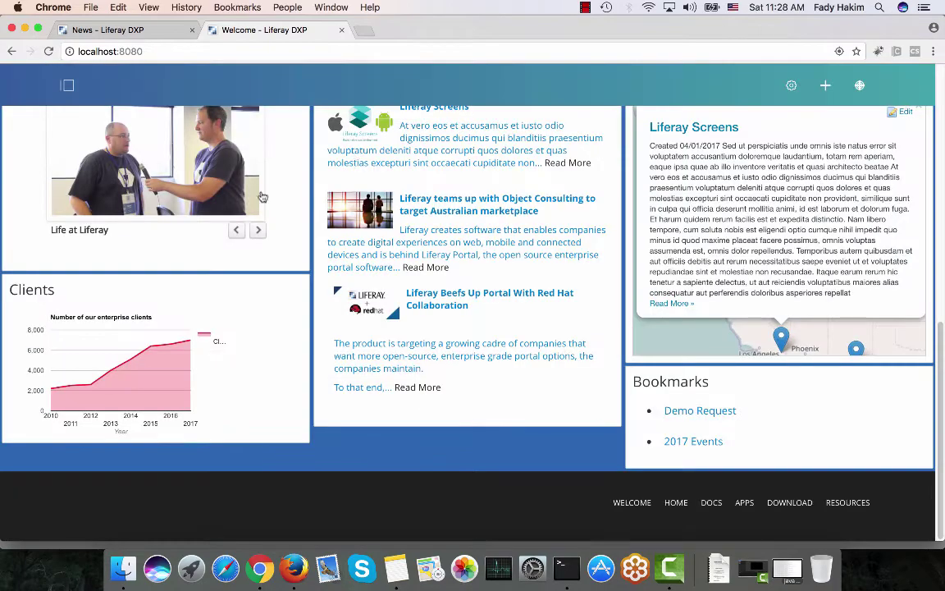
Expand and collapse Content in the product menu, then bring the Firefox admin session forward
scroll(234, 197, up, 10)
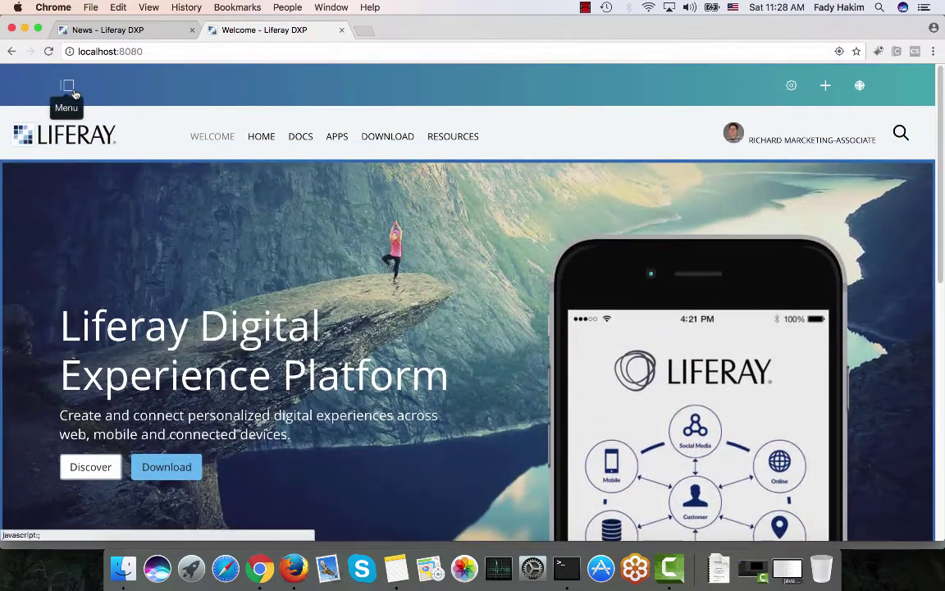
click(67, 89)
click(65, 243)
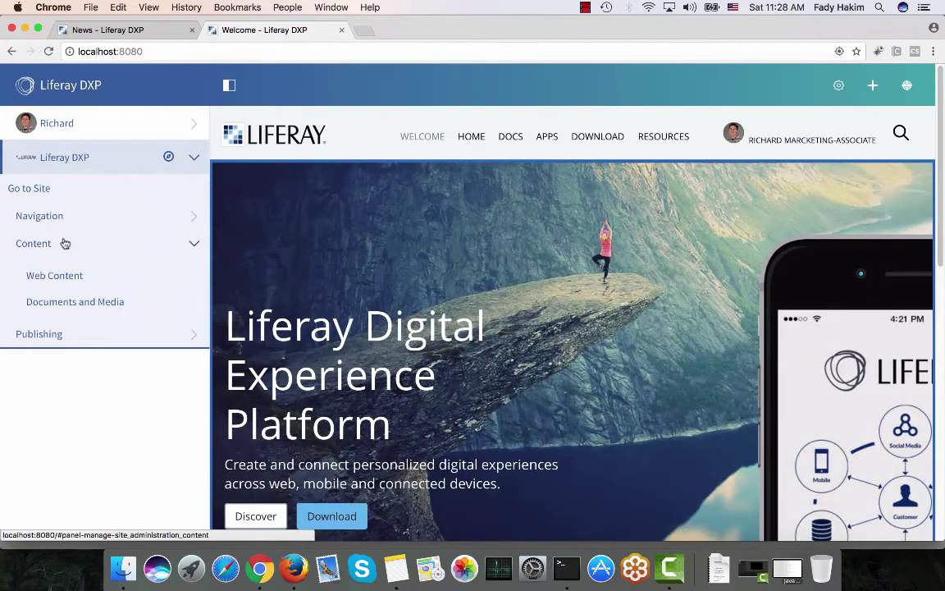
click(64, 243)
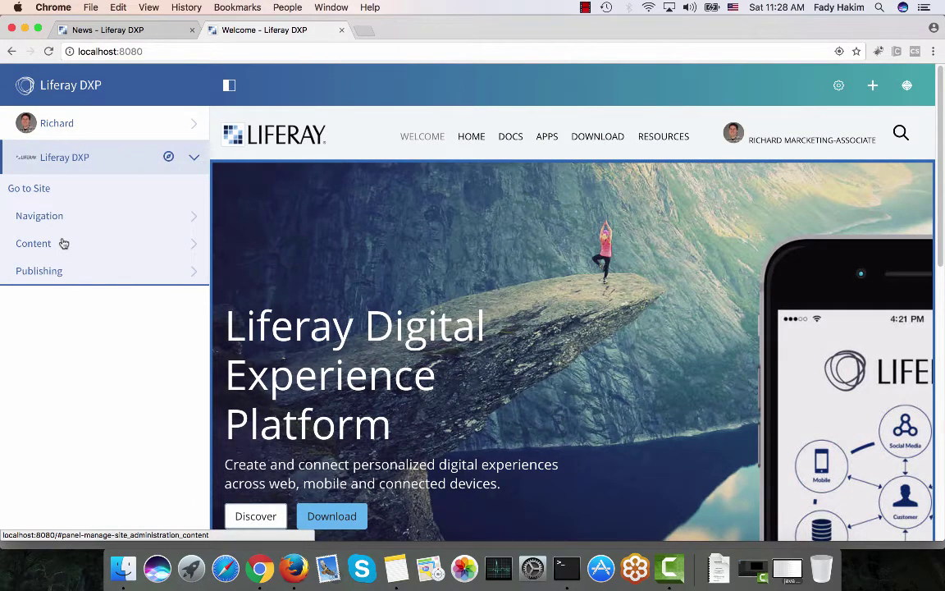
click(297, 564)
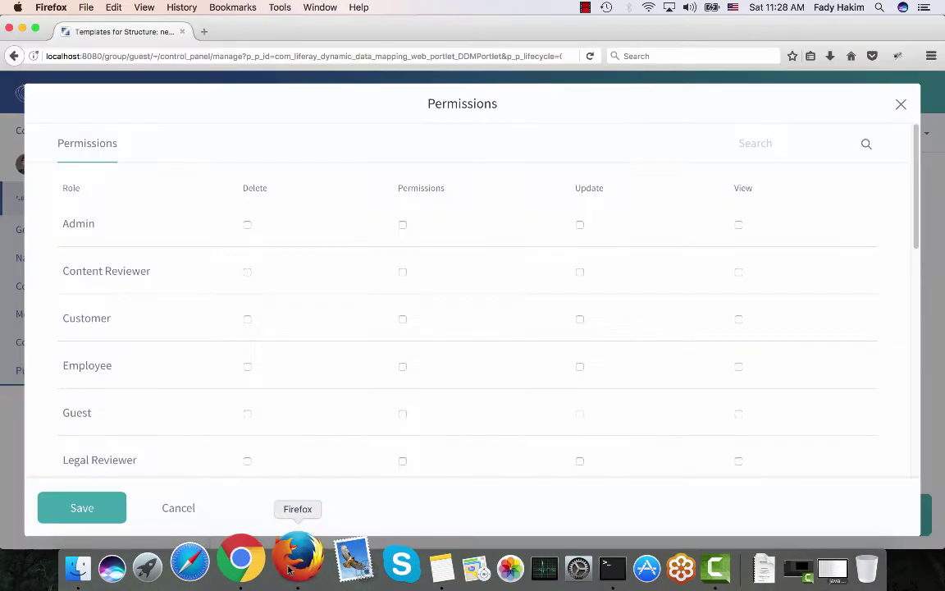
Close Permissions, copy the DOWNLOAD page's URL, then open Content > Bookmarks administration
click(900, 105)
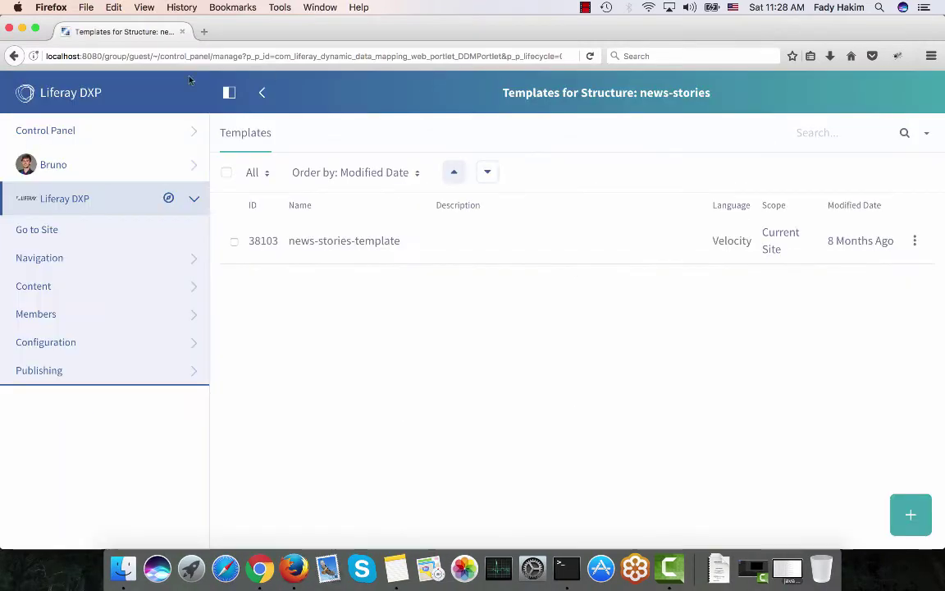
click(70, 229)
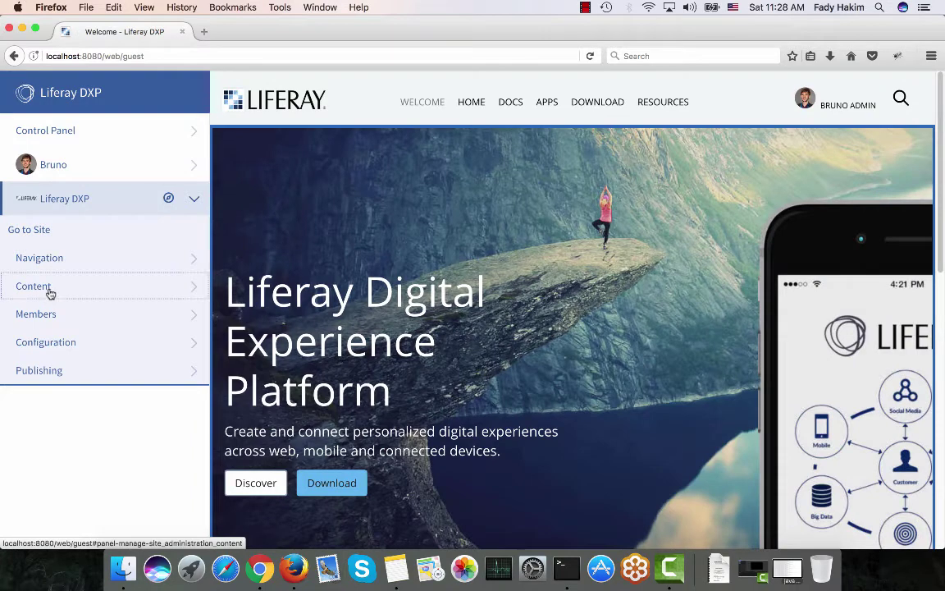
click(48, 289)
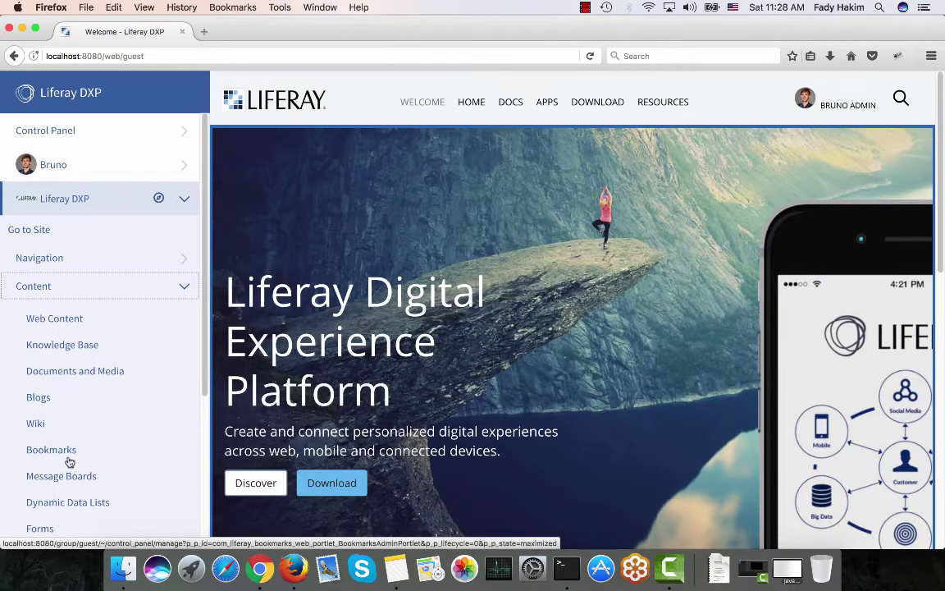
click(596, 108)
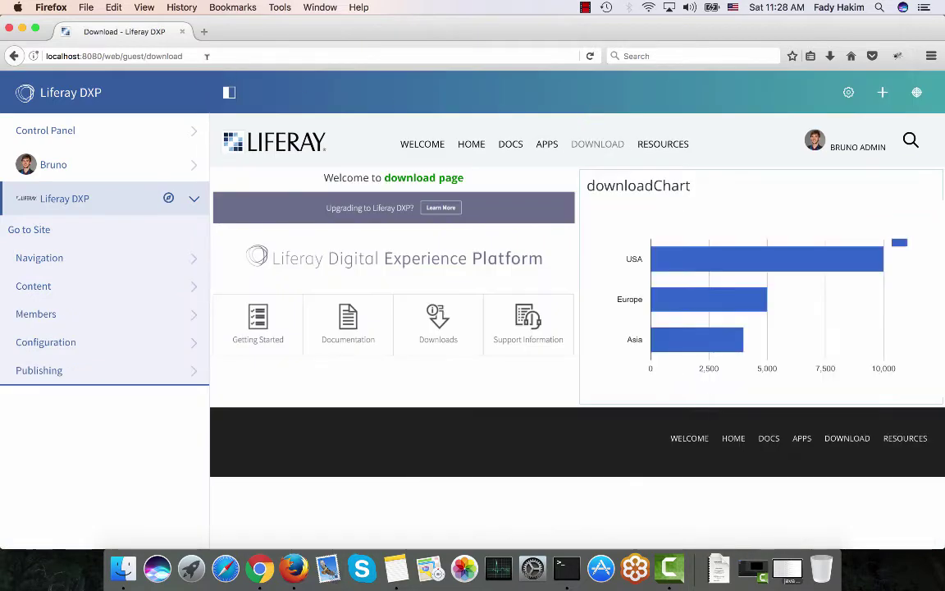
drag(207, 54, 23, 56)
key(super+c)
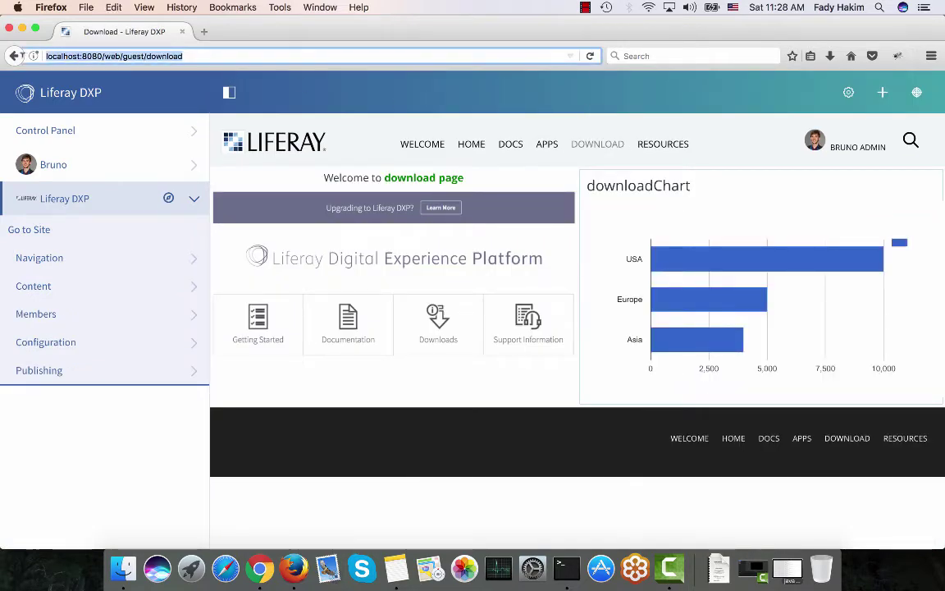
click(54, 285)
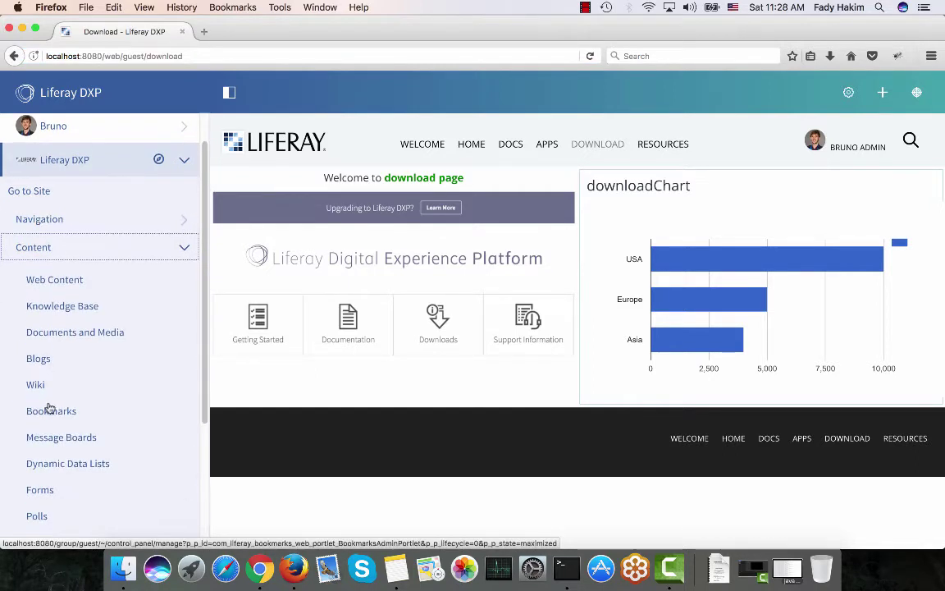
click(42, 415)
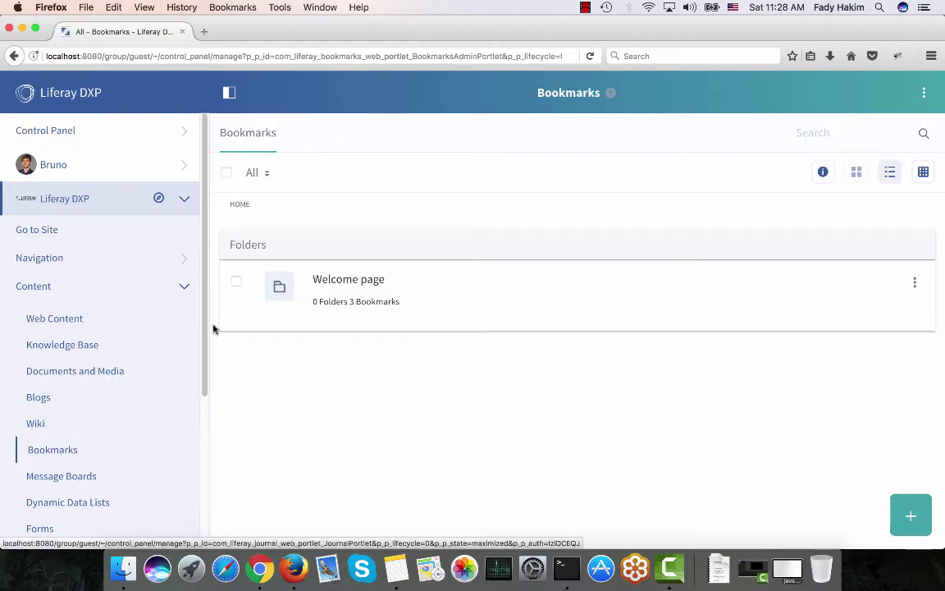
click(321, 283)
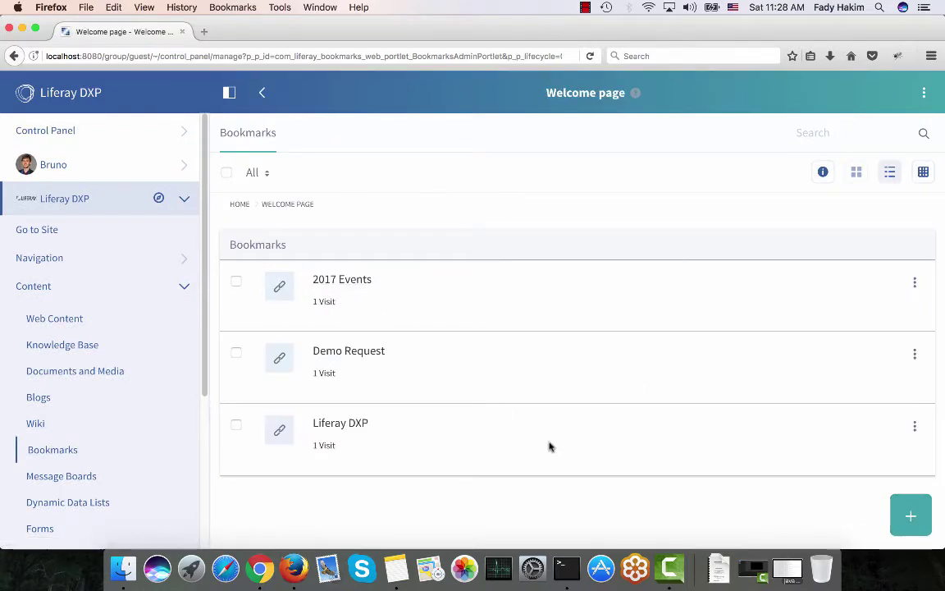
click(917, 518)
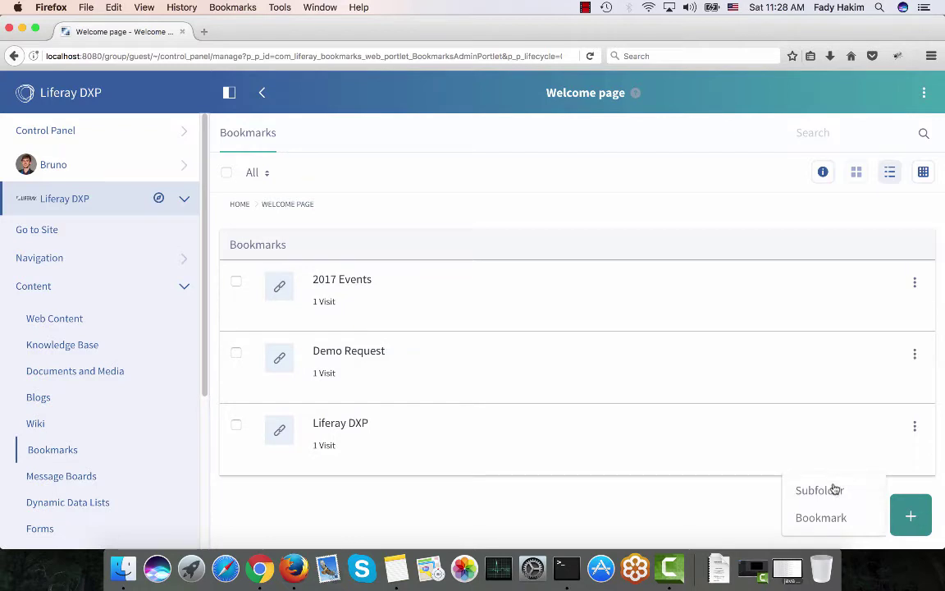
click(823, 525)
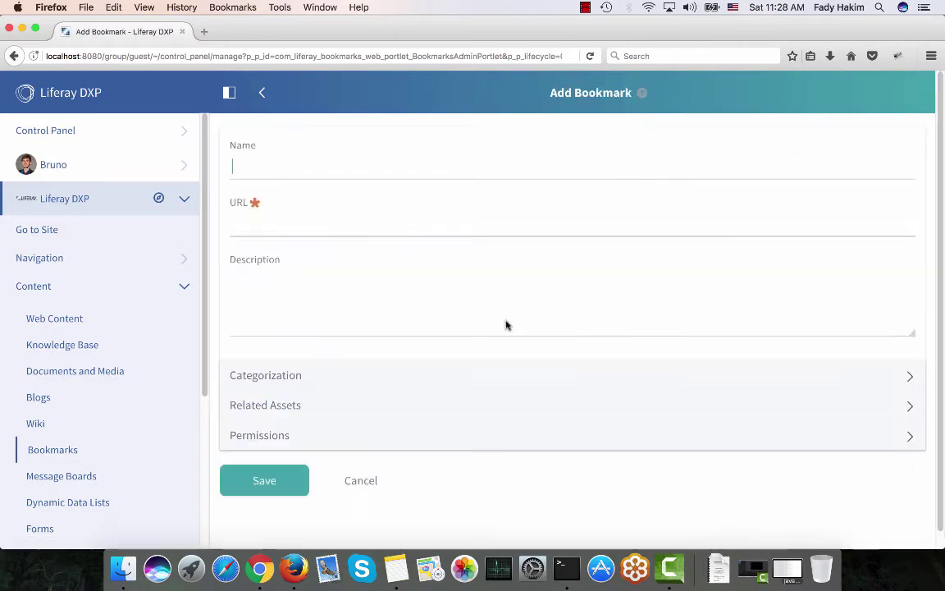
text(DOwn)
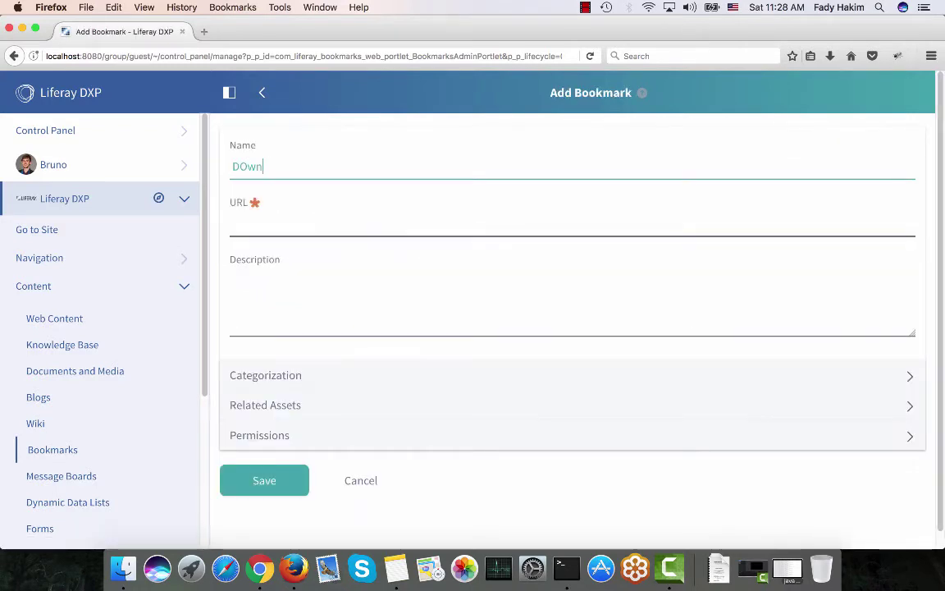
text(lo)
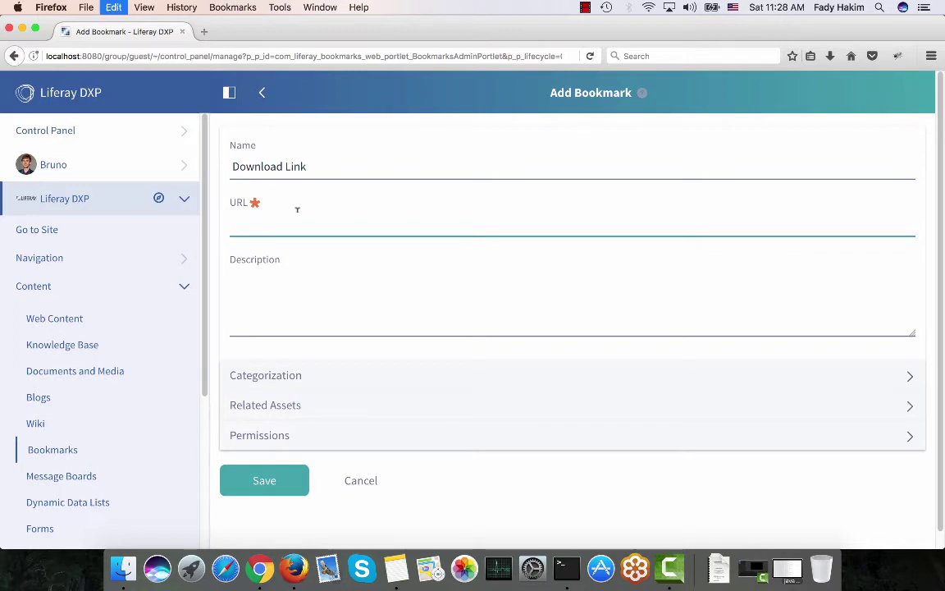
key(super+v)
scroll(336, 314, down, 1)
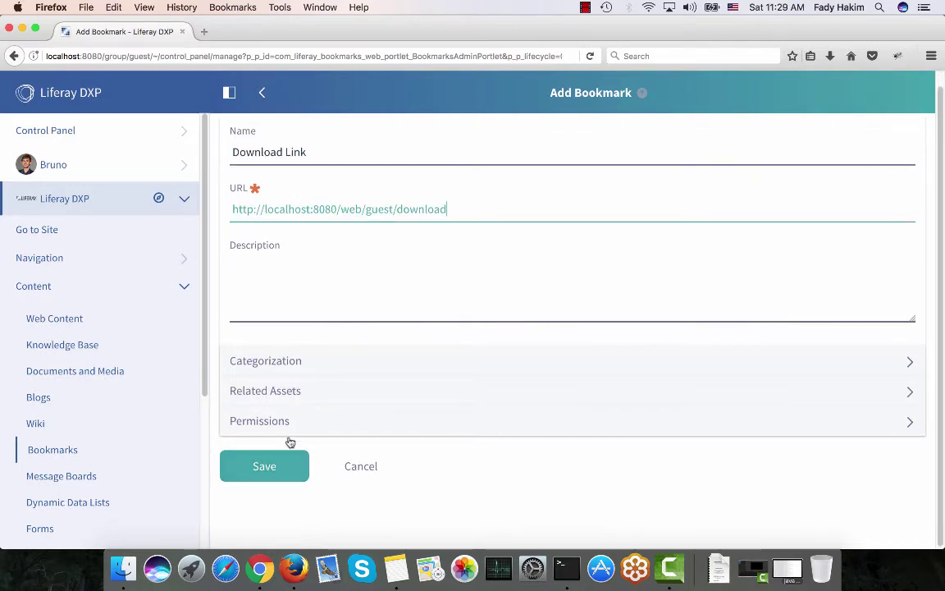
click(293, 371)
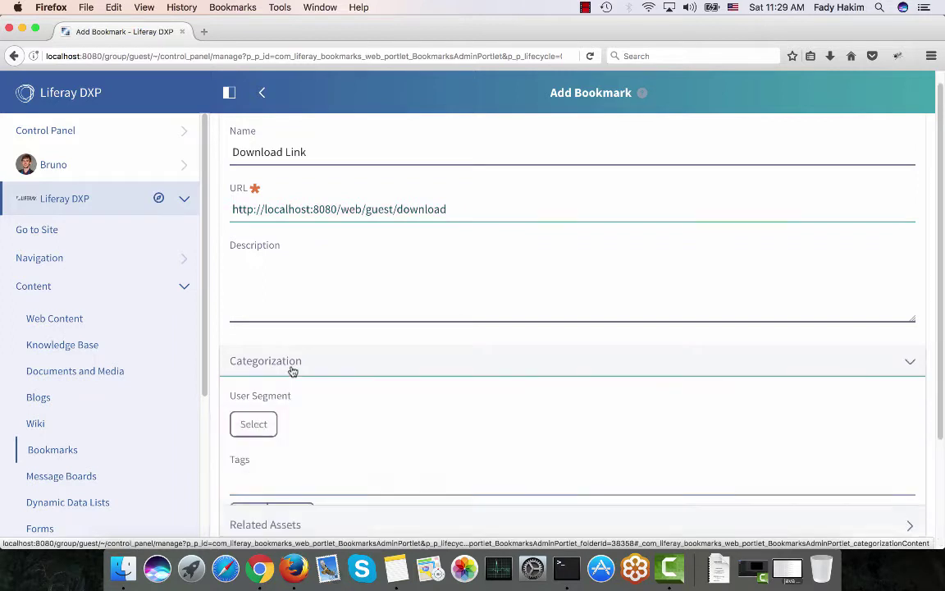
scroll(292, 412, down, 3)
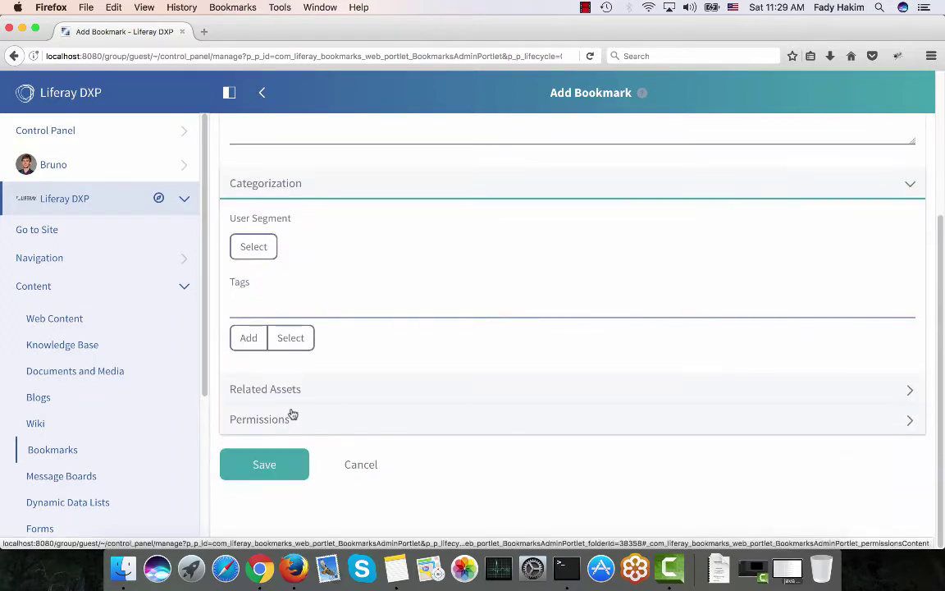
click(271, 476)
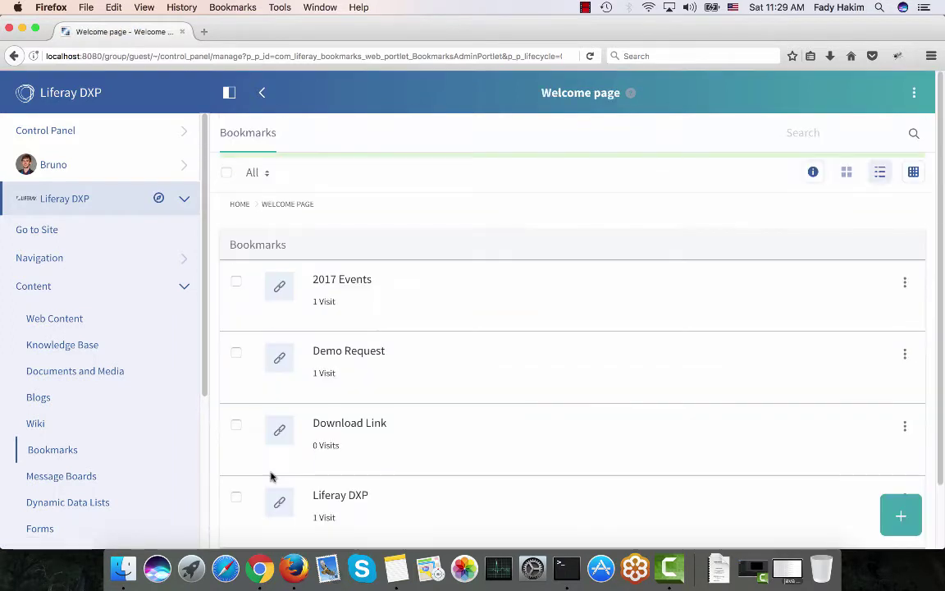
click(272, 574)
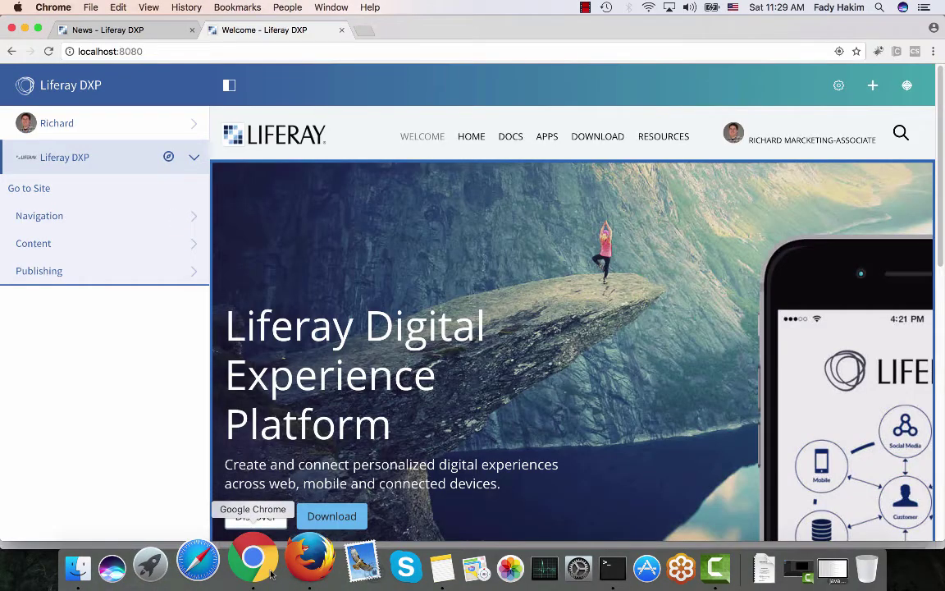
click(222, 85)
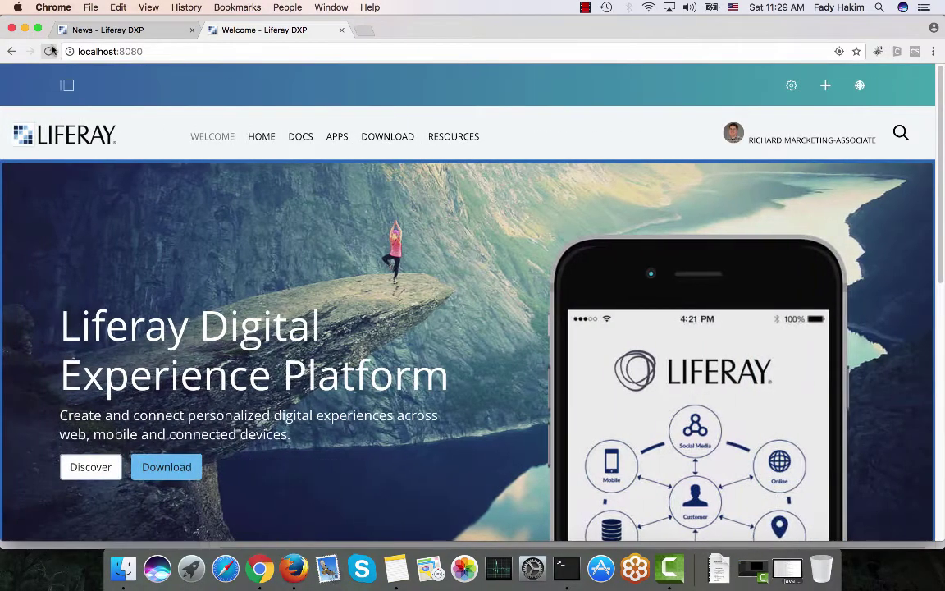
click(48, 51)
scroll(232, 250, down, 10)
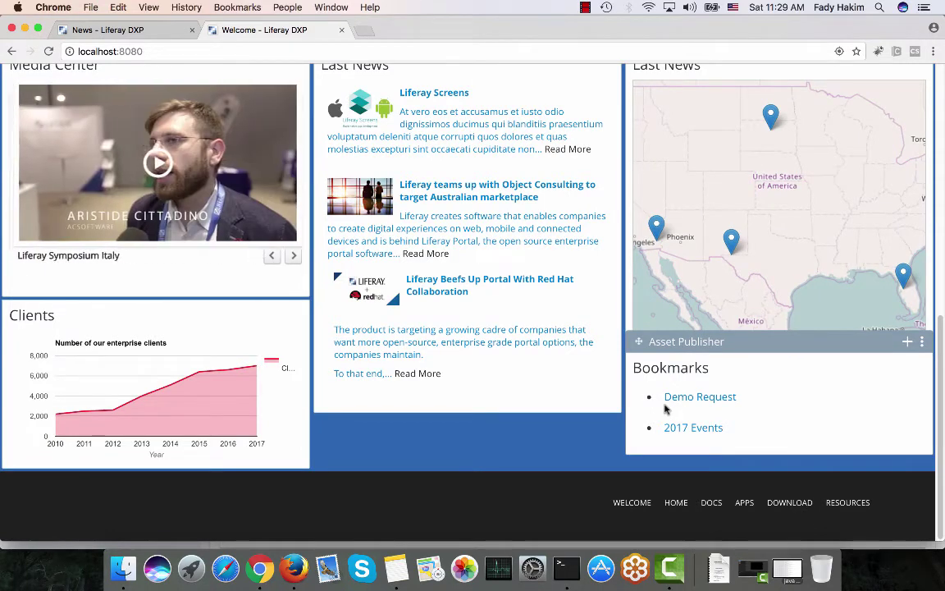
click(292, 574)
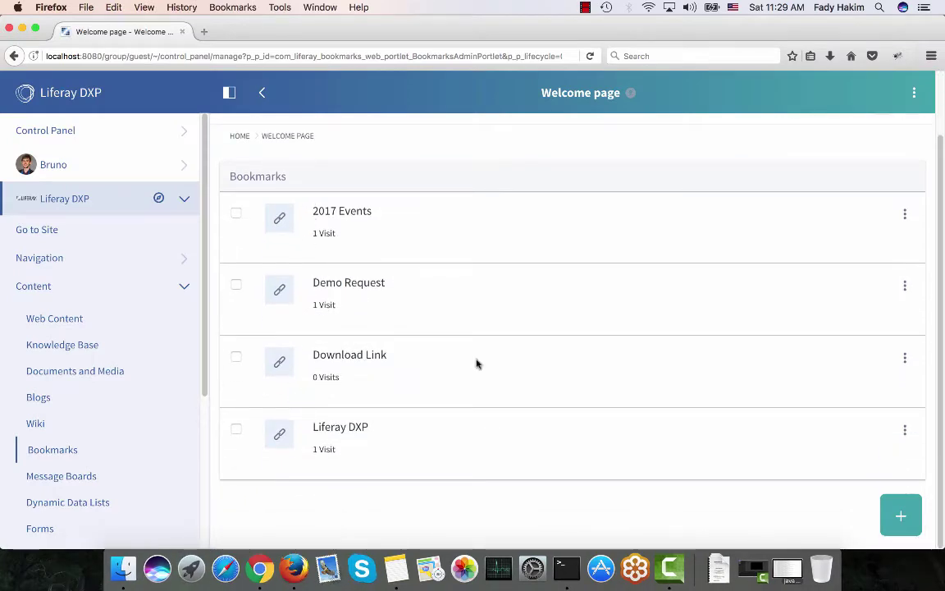
Edit the Download Link bookmark, add the welcome-bookmark tag, and save
click(905, 359)
click(810, 362)
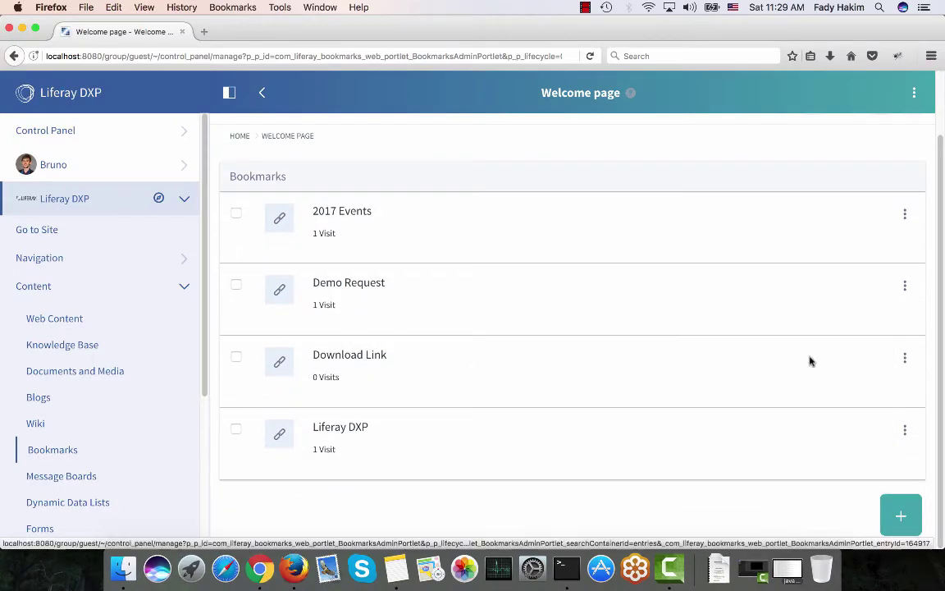
scroll(251, 251, down, 3)
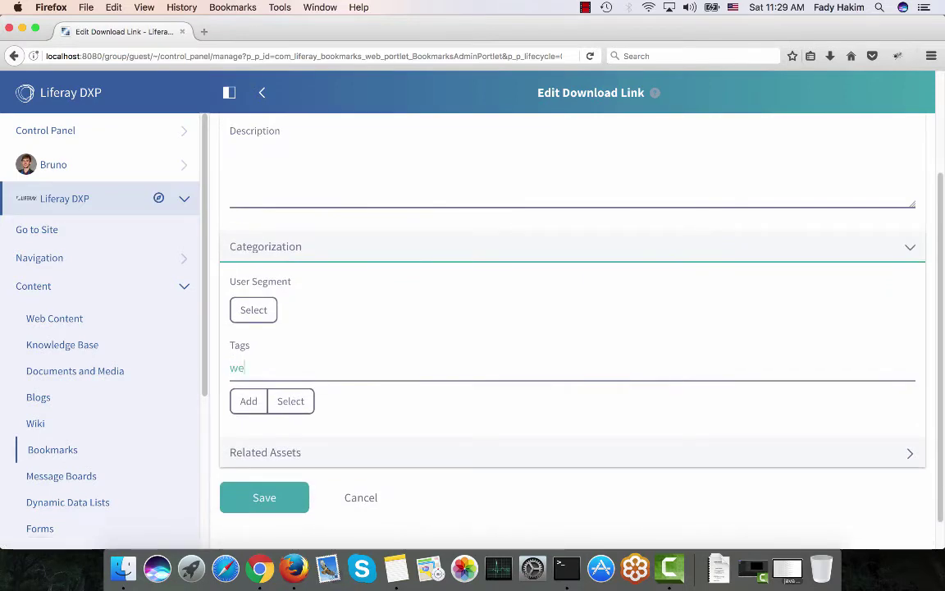
click(263, 390)
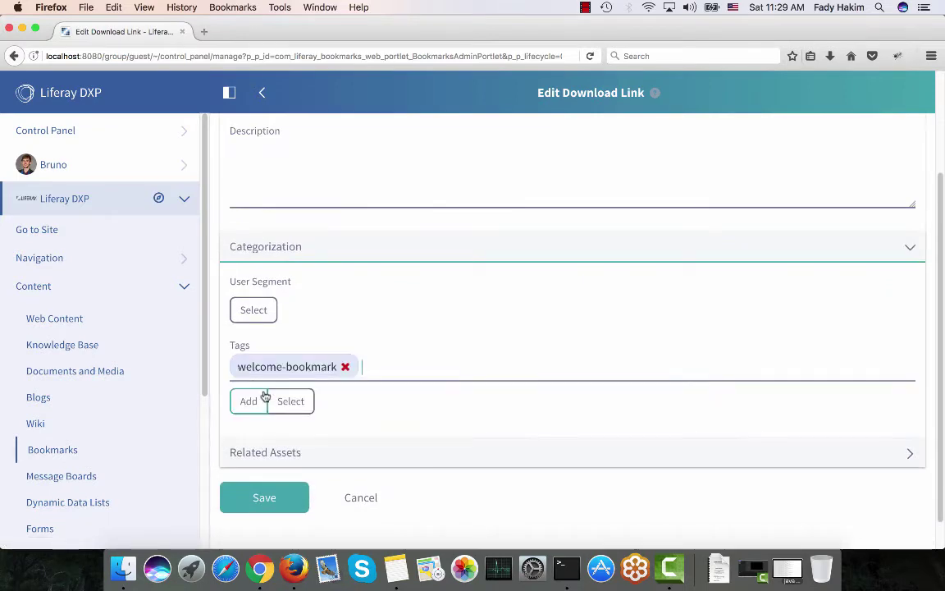
click(260, 499)
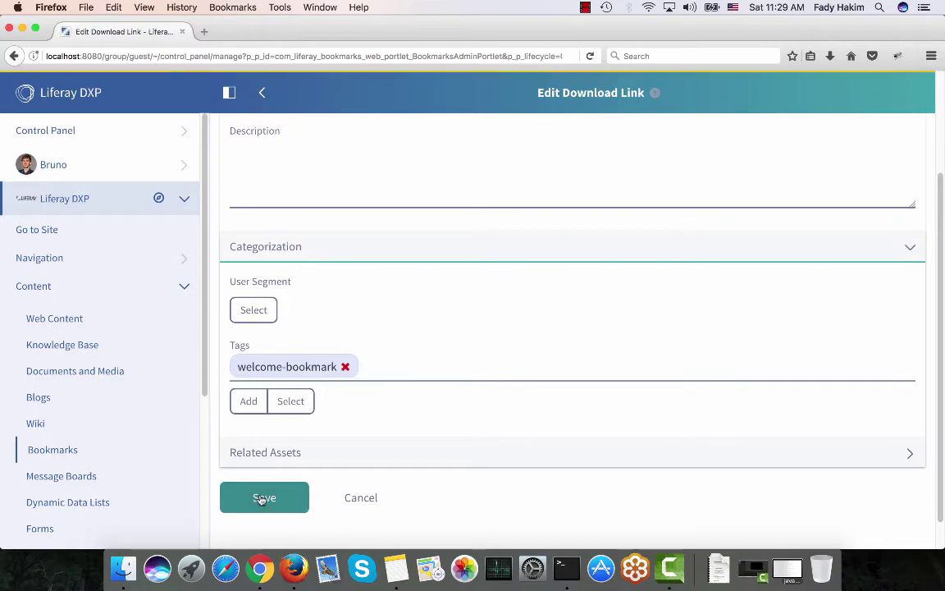
Reload the welcome page in Chrome and check that Download Link is listed under Bookmarks
click(243, 565)
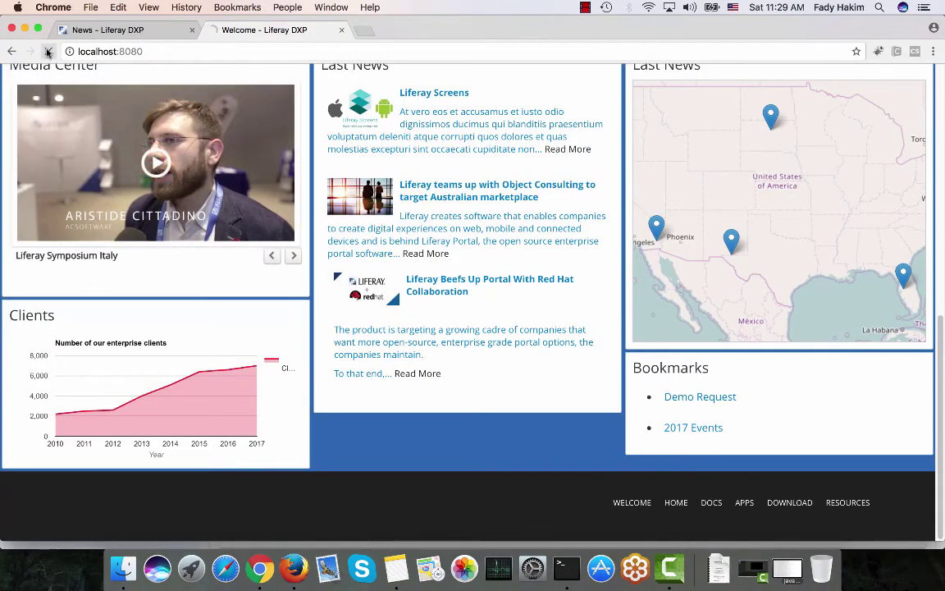
click(47, 50)
scroll(338, 194, down, 1)
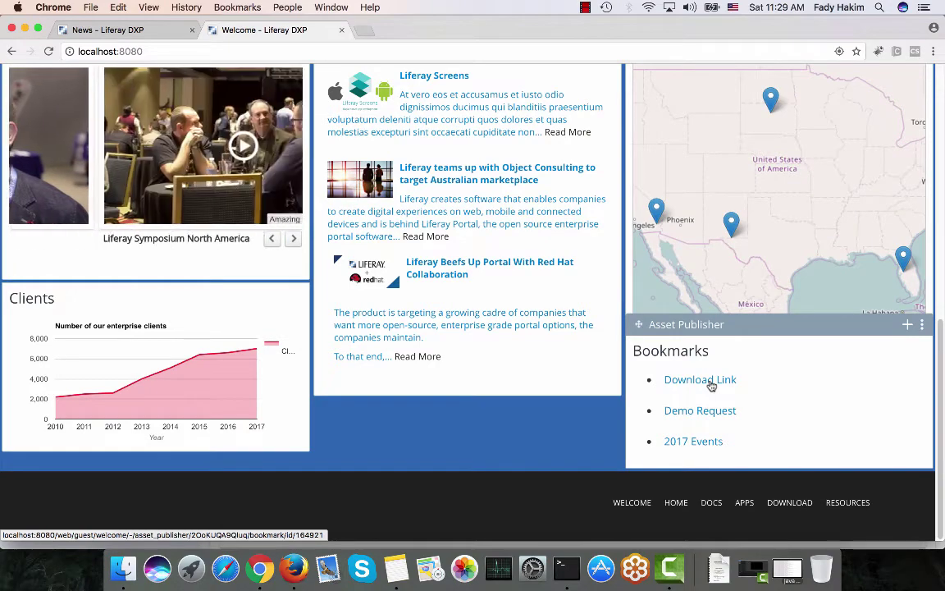
scroll(485, 365, up, 10)
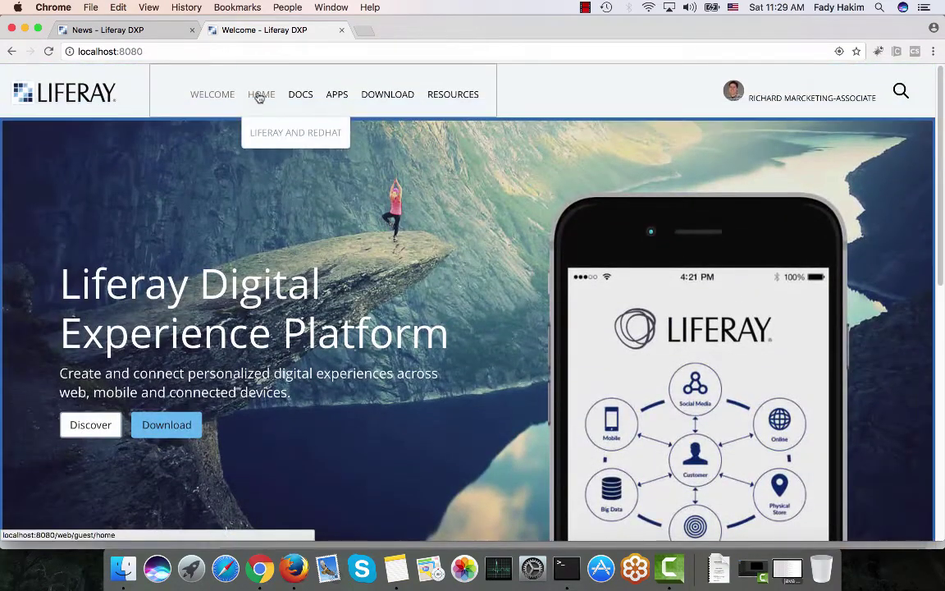
Go to the HOME page, browse its article tiles, and open the top article publisher's options
click(259, 97)
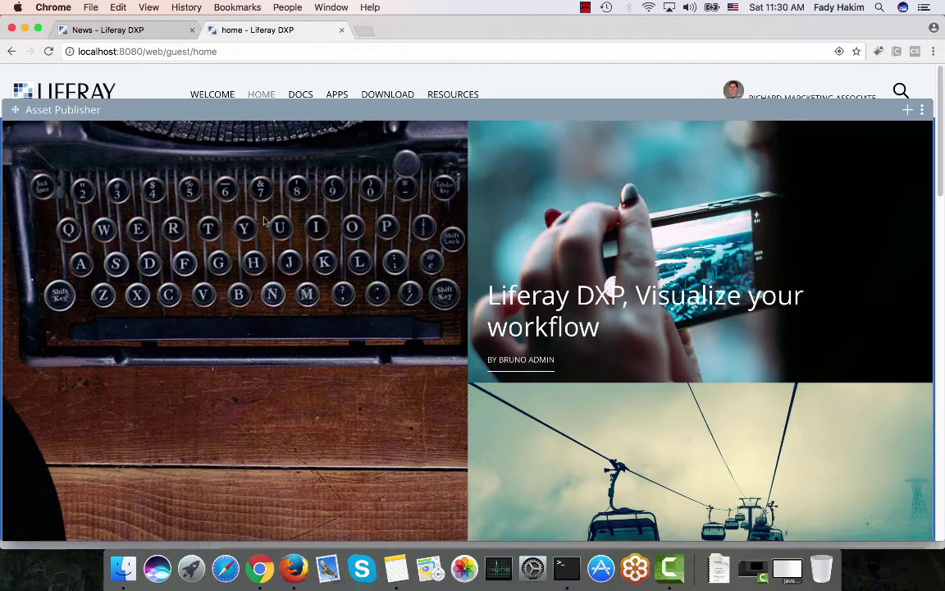
scroll(265, 219, down, 10)
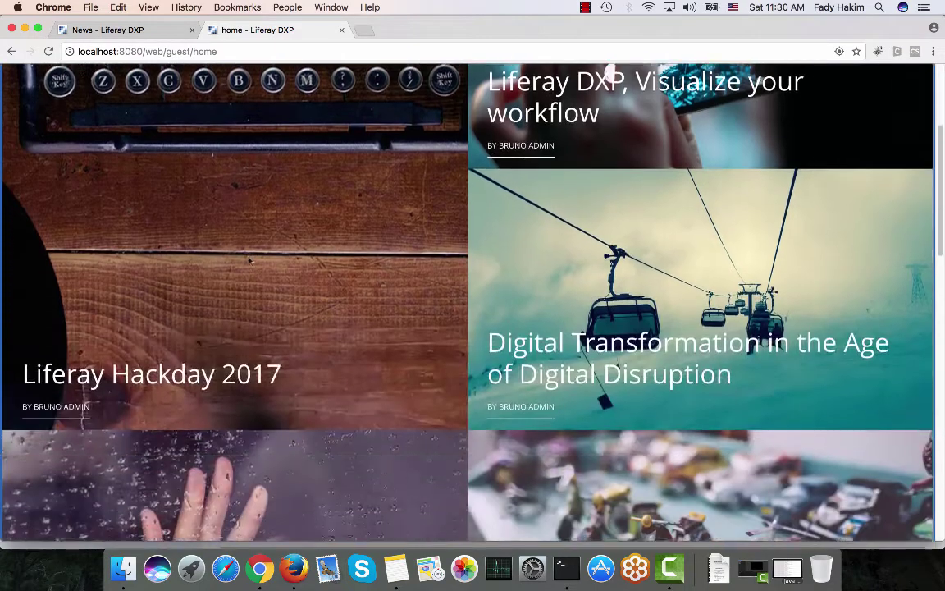
scroll(248, 260, up, 10)
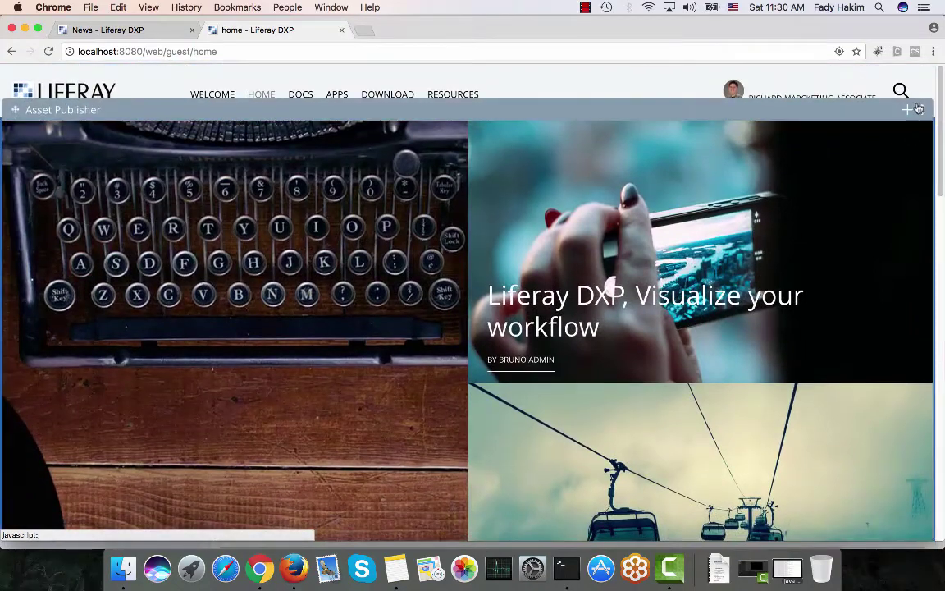
click(922, 108)
click(867, 142)
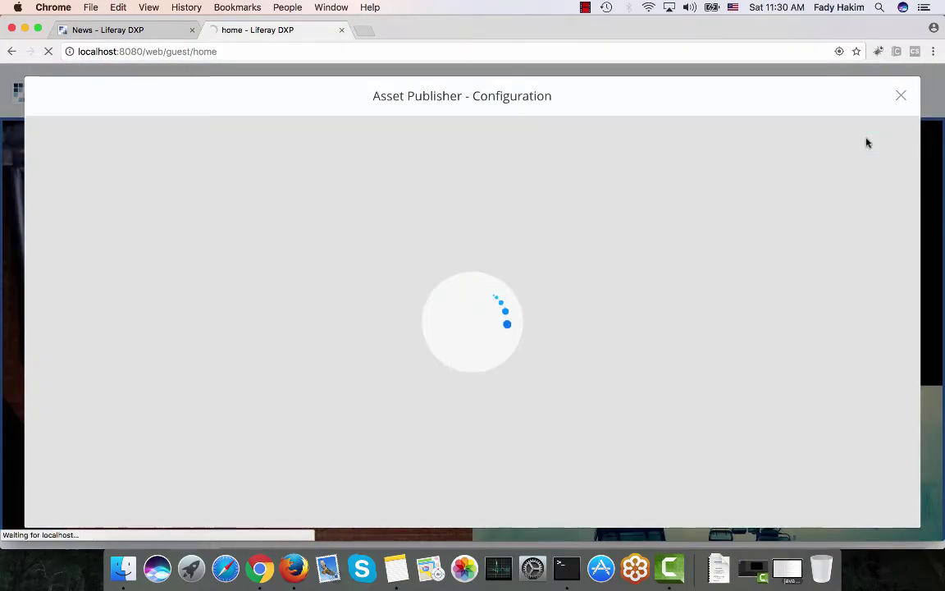
scroll(343, 277, down, 4)
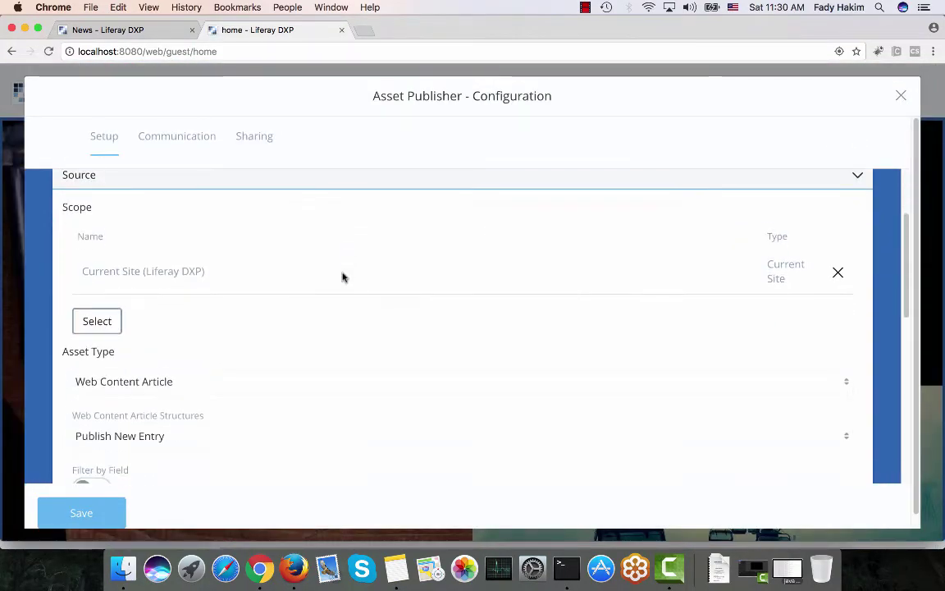
scroll(343, 277, down, 5)
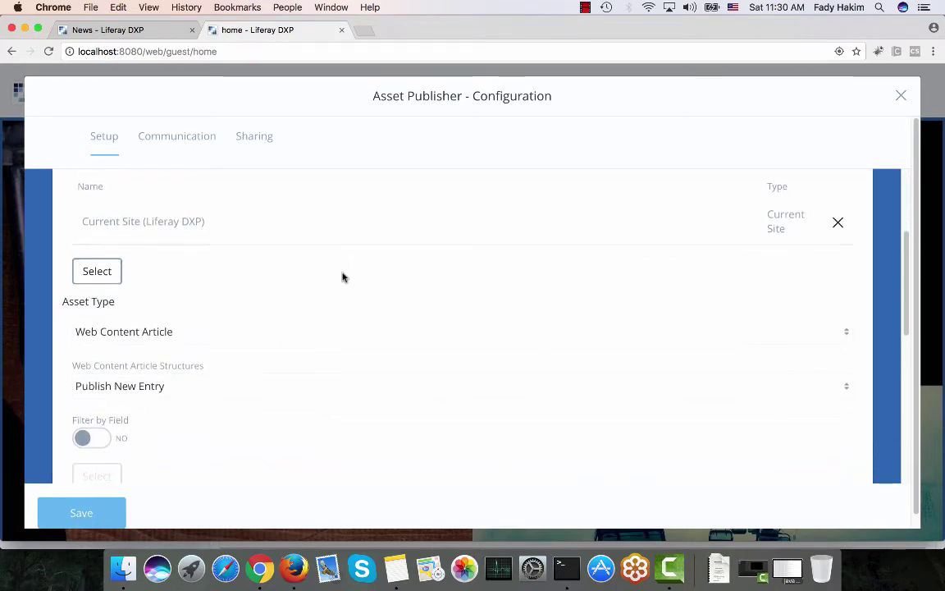
scroll(343, 277, up, 2)
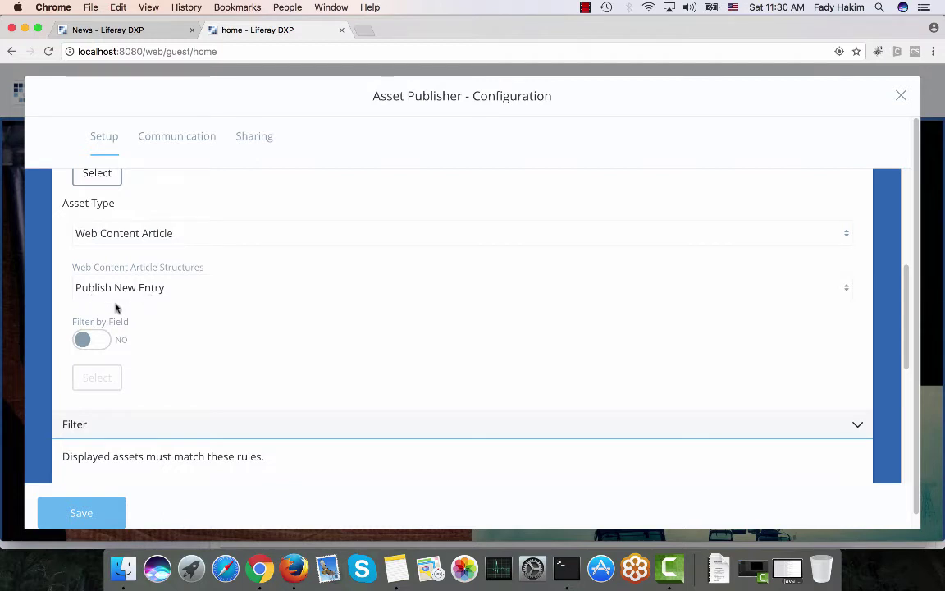
scroll(163, 325, down, 10)
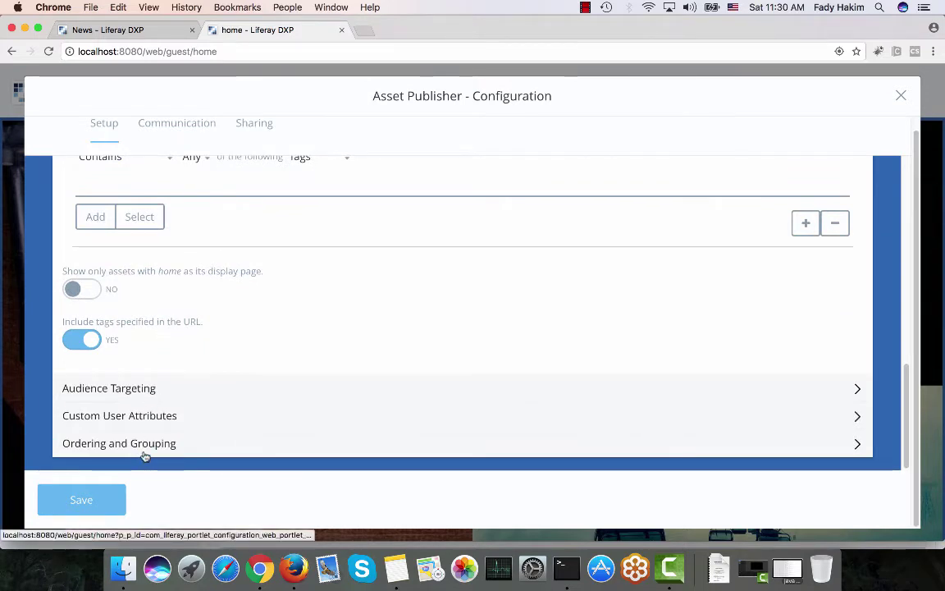
click(143, 443)
scroll(143, 449, down, 3)
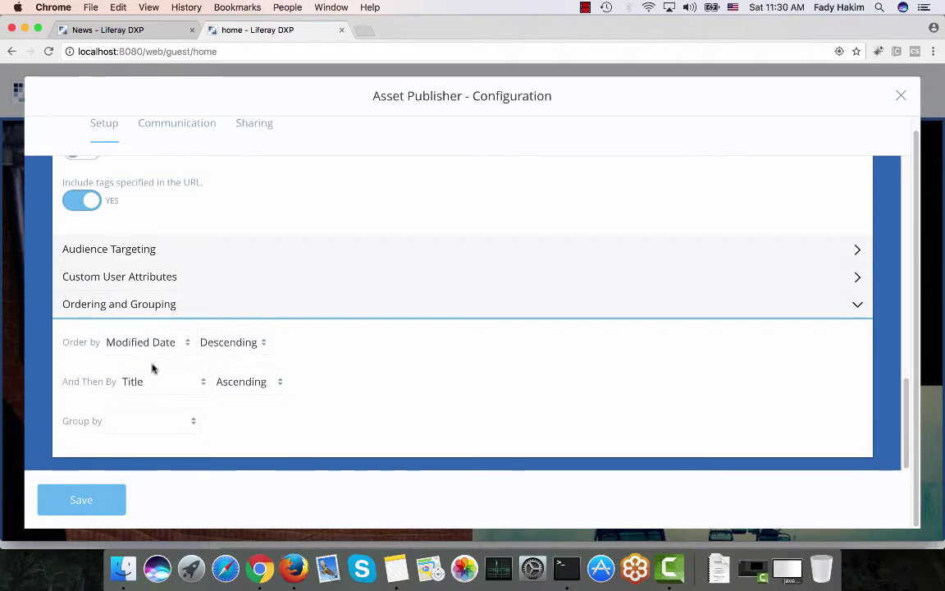
scroll(151, 366, up, 10)
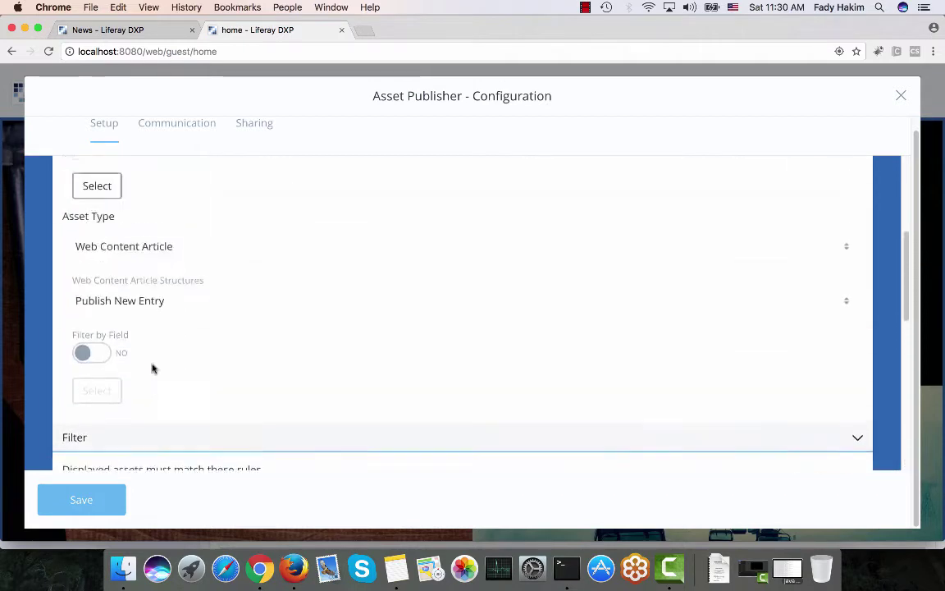
click(160, 189)
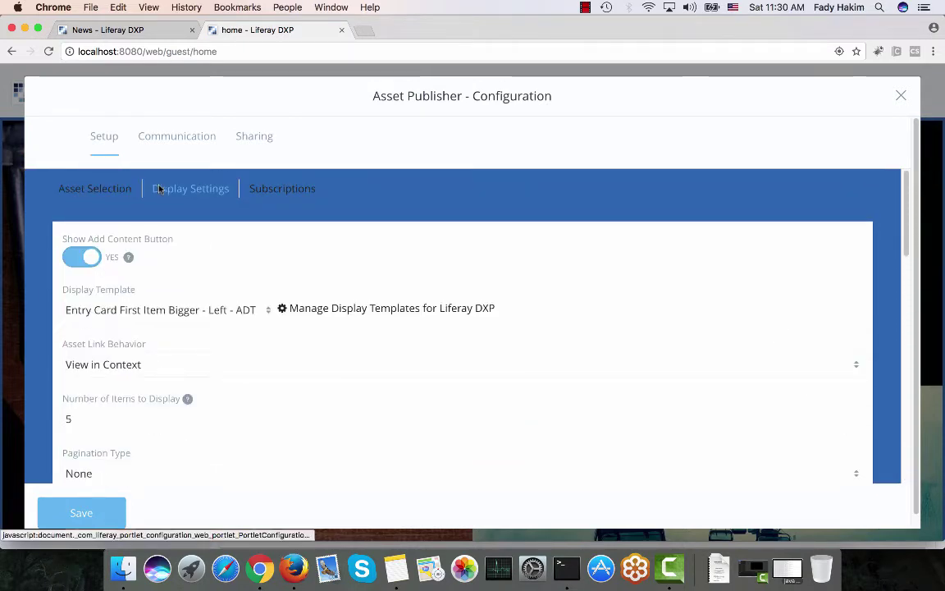
click(143, 317)
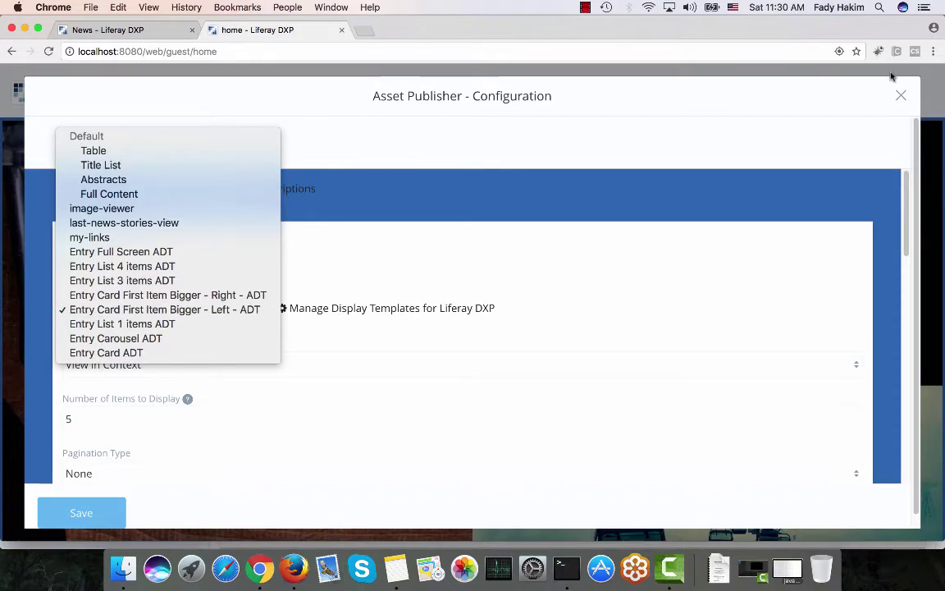
click(901, 96)
click(901, 96)
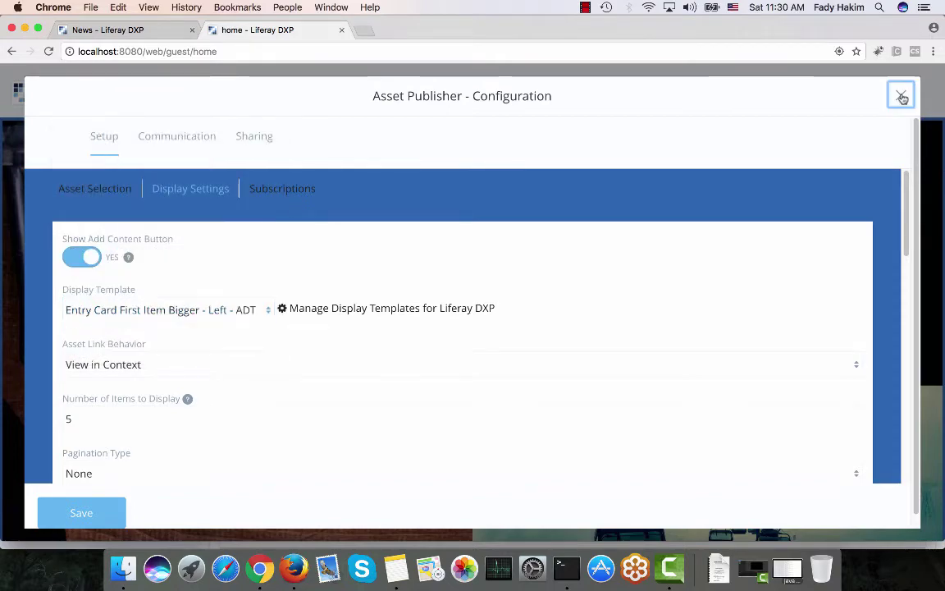
scroll(903, 205, down, 10)
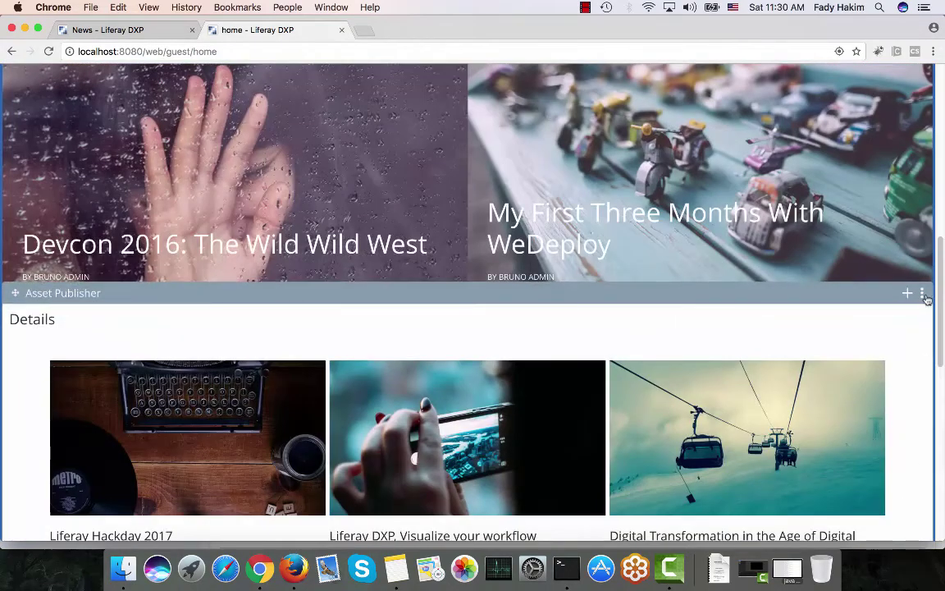
click(923, 295)
click(828, 326)
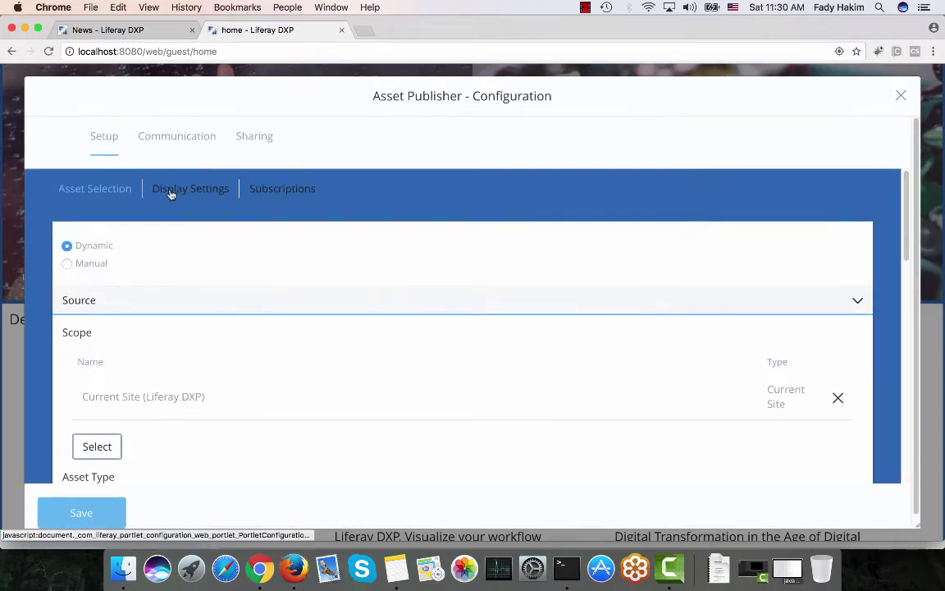
click(171, 189)
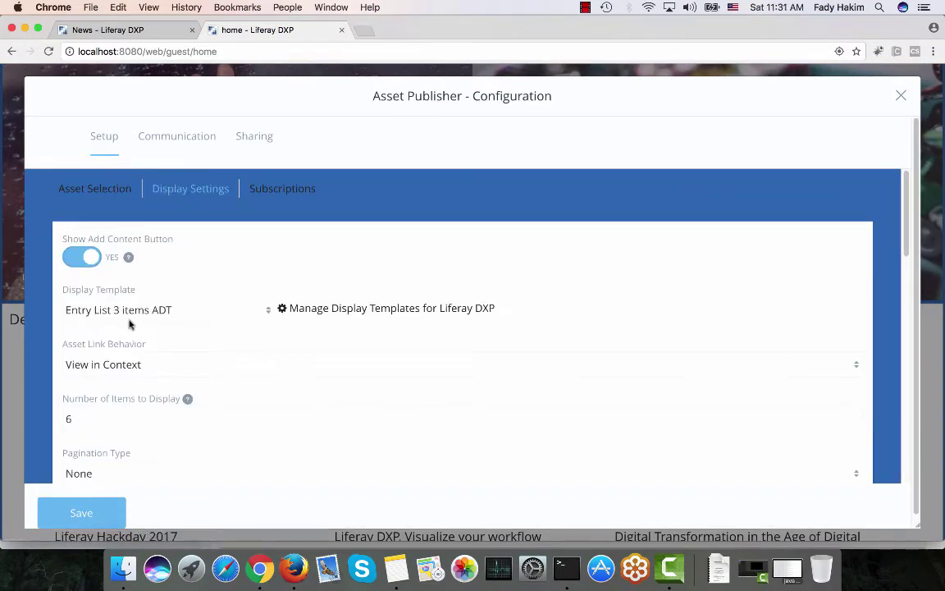
click(900, 96)
scroll(853, 410, down, 10)
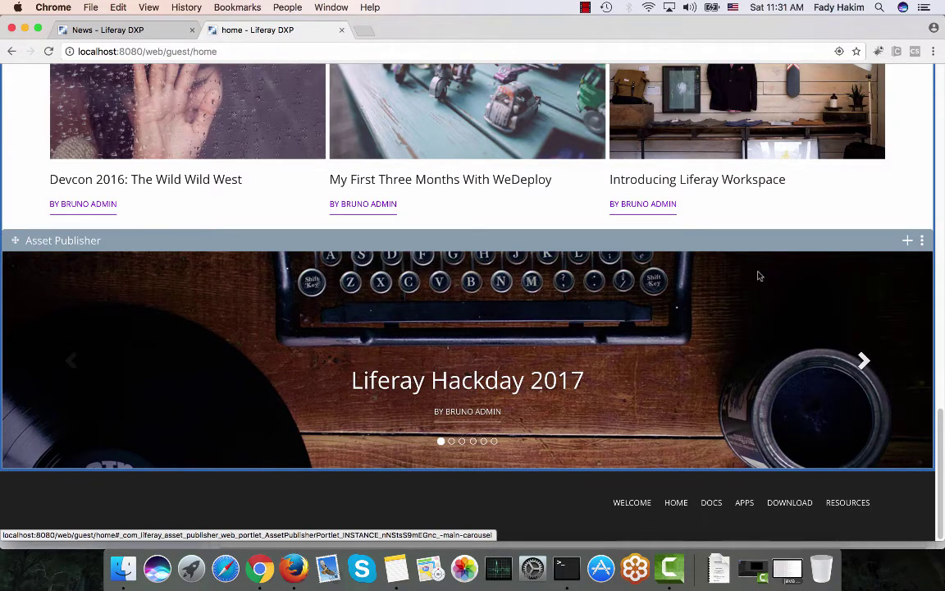
Open Web Content from the Content section of the site administration menu
scroll(758, 276, up, 15)
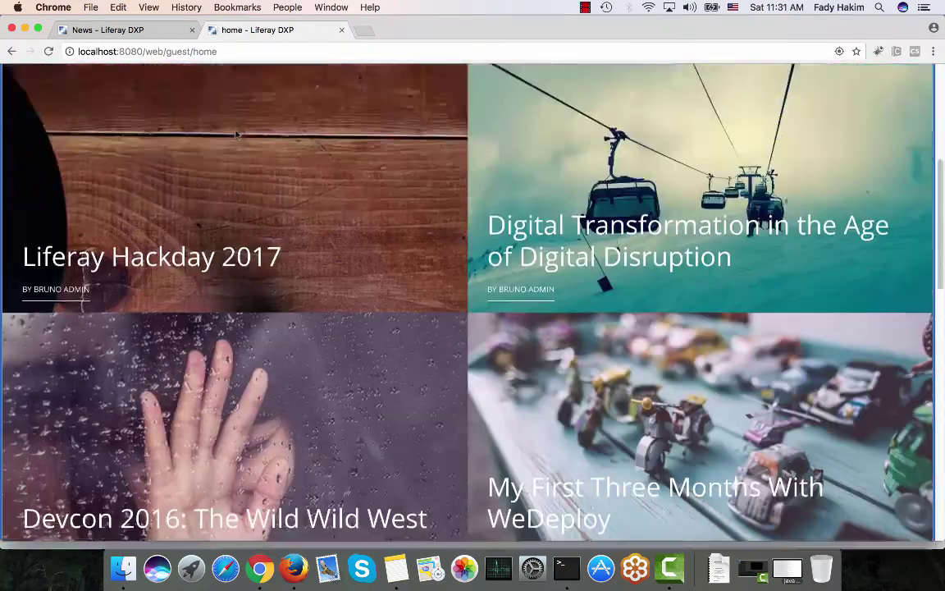
scroll(237, 133, up, 5)
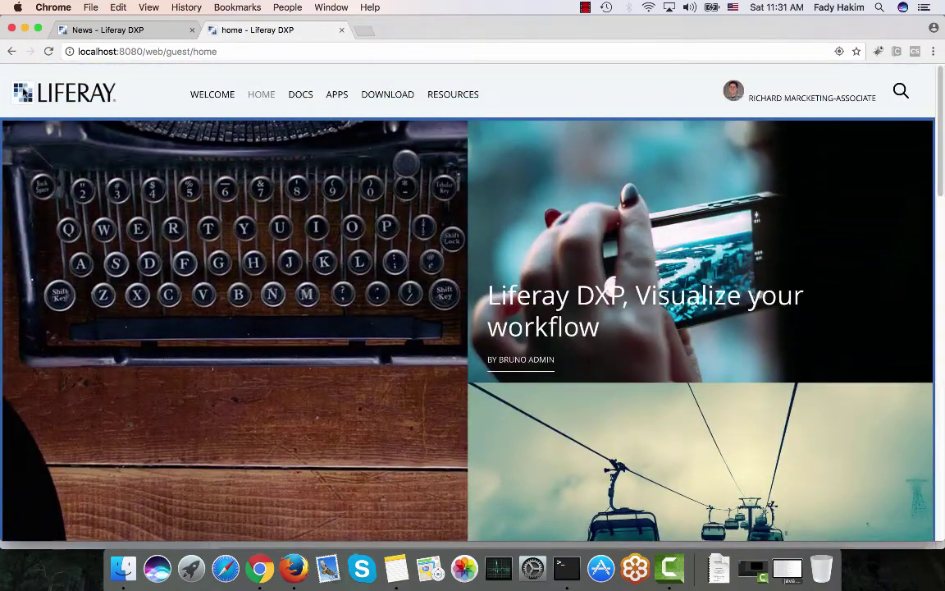
scroll(23, 89, up, 2)
click(66, 85)
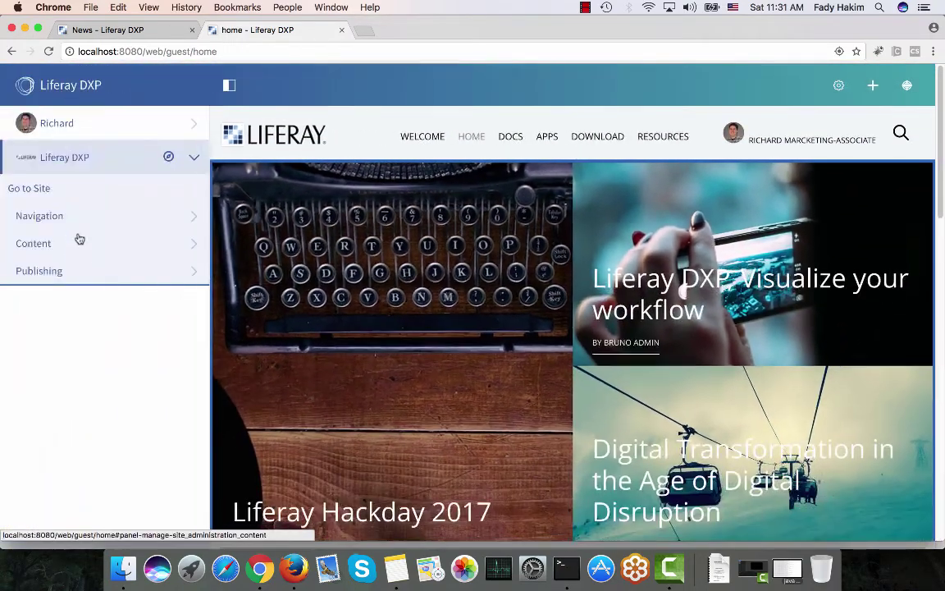
click(79, 238)
click(71, 283)
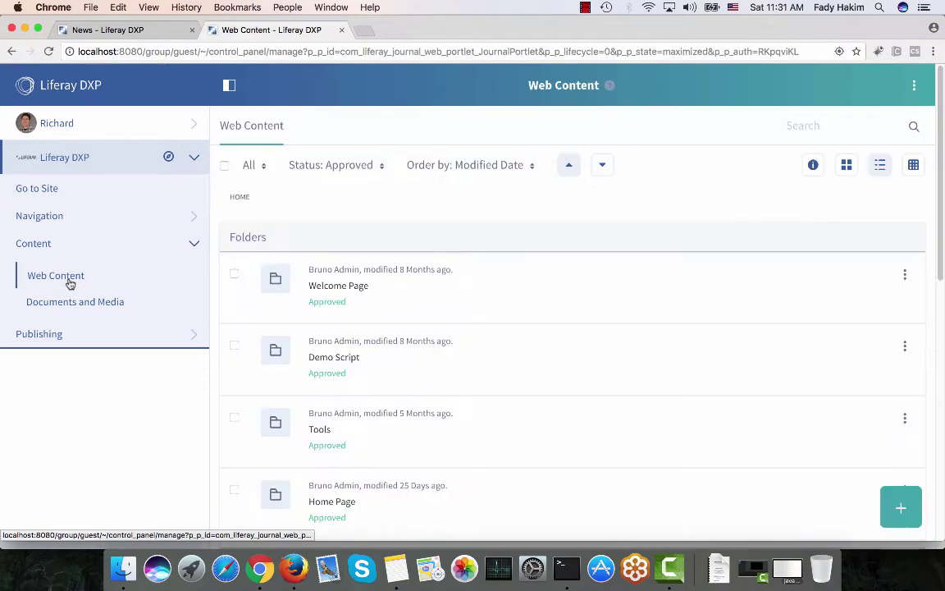
Open the Home Page folder and show the content types available to add
scroll(359, 332, down, 2)
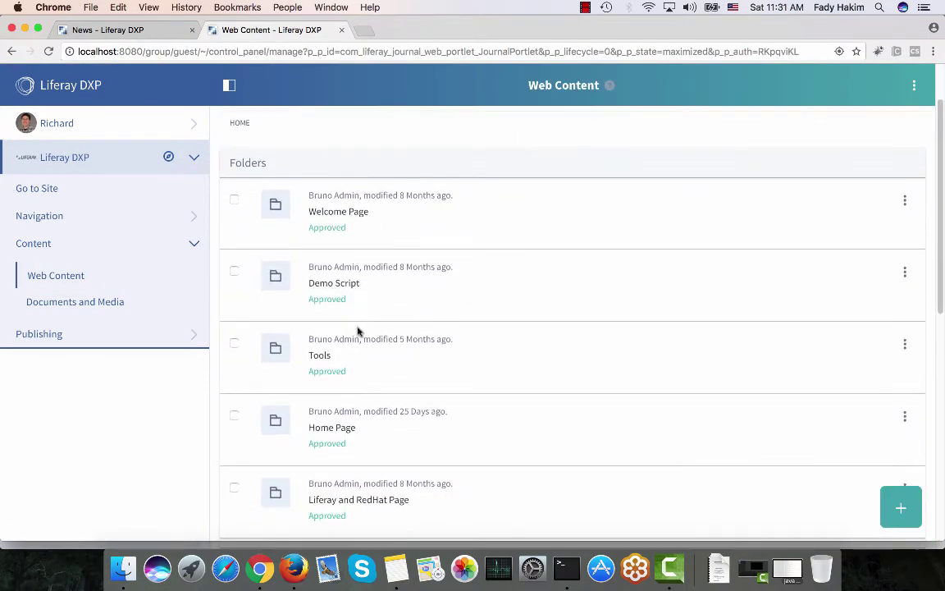
click(318, 428)
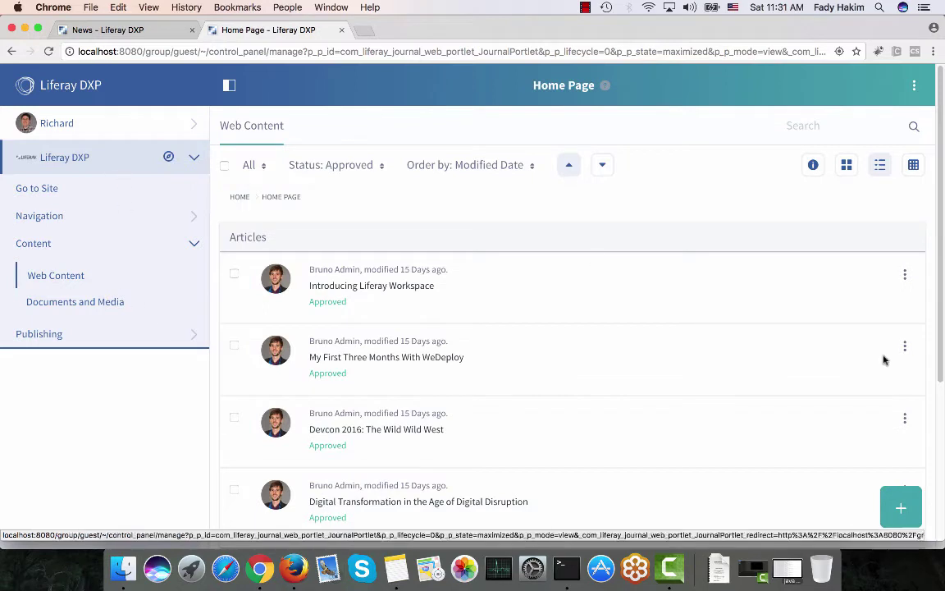
click(908, 508)
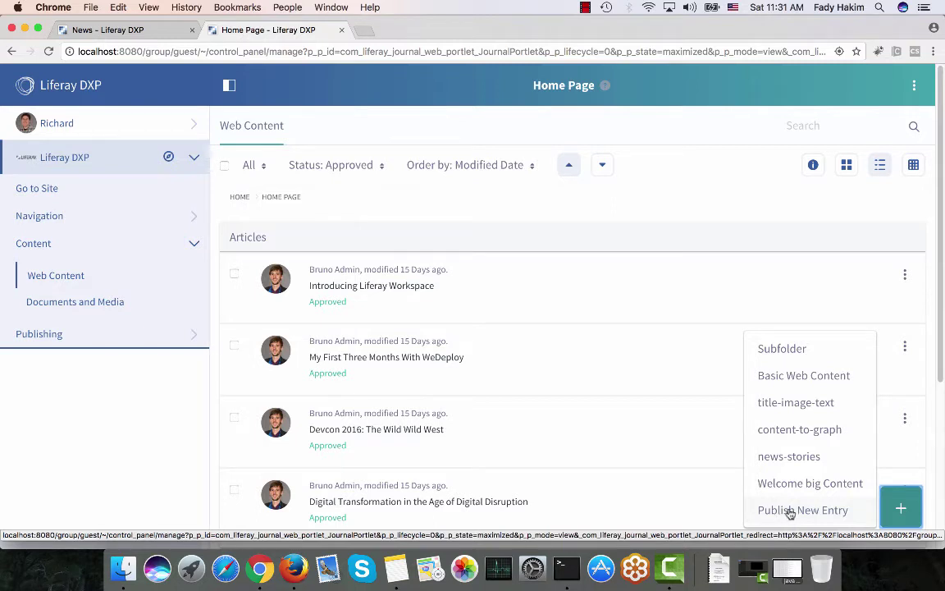
Start a new article titled 'Gartner Event' and open the cover image file chooser
click(790, 513)
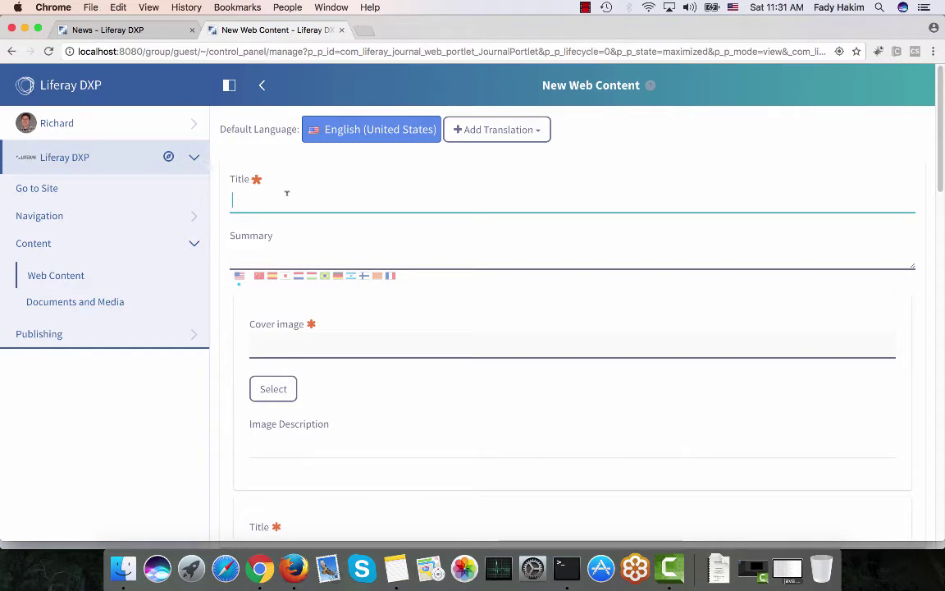
text(Gartner )
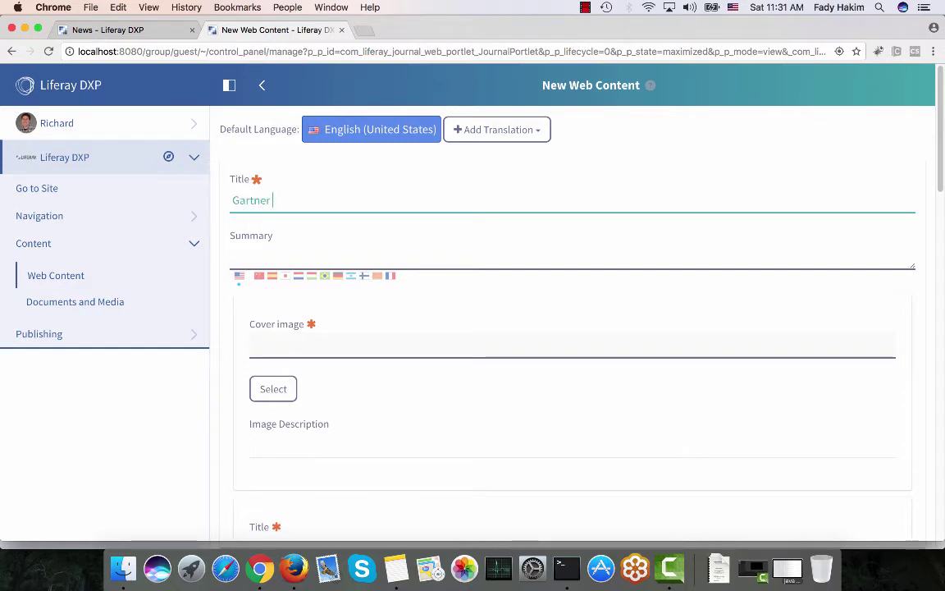
text(Event)
scroll(188, 226, down, 2)
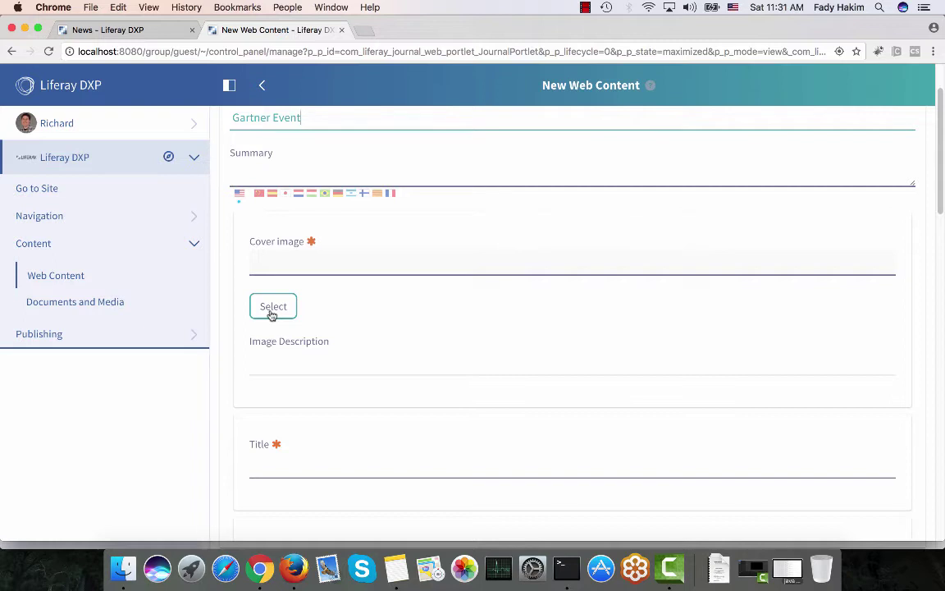
click(271, 315)
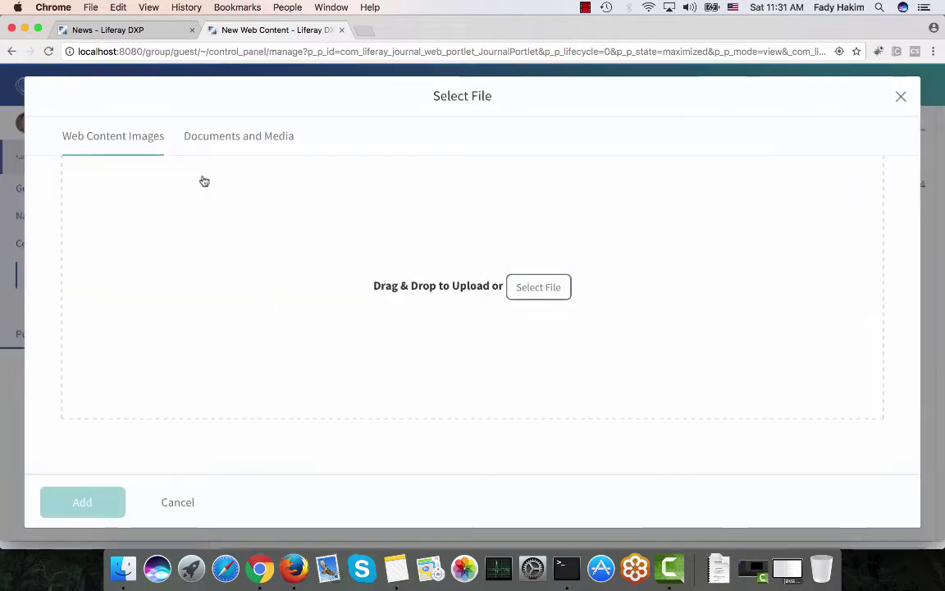
Set Image-6, the booth photo in Documents and Media > Images Liferay, as the cover image
click(213, 136)
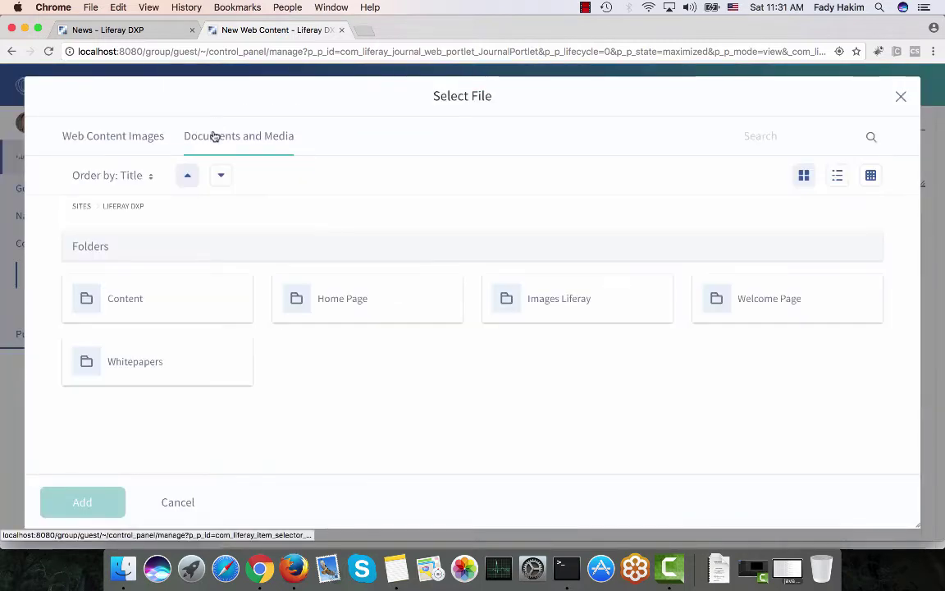
click(566, 298)
scroll(258, 271, down, 5)
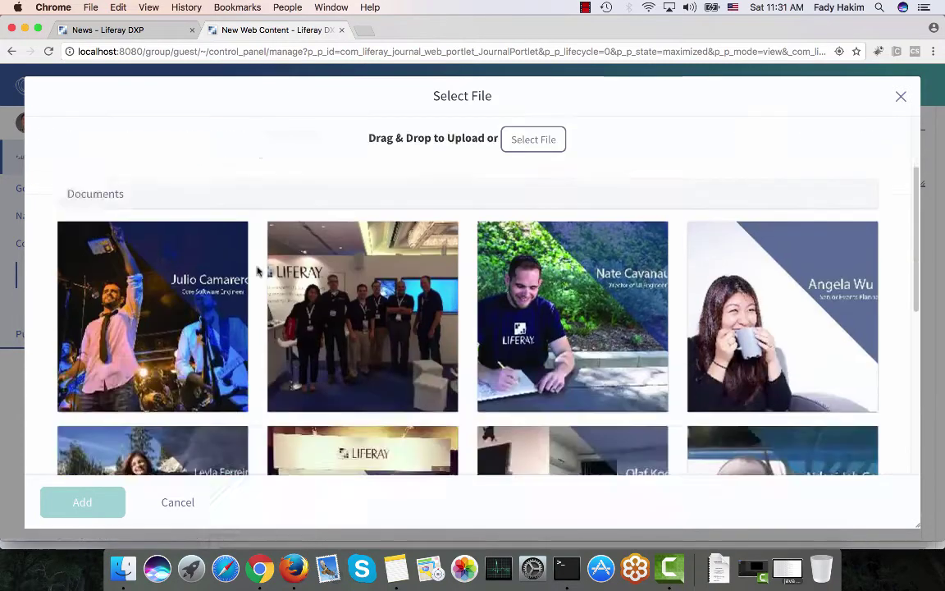
scroll(258, 271, down, 1)
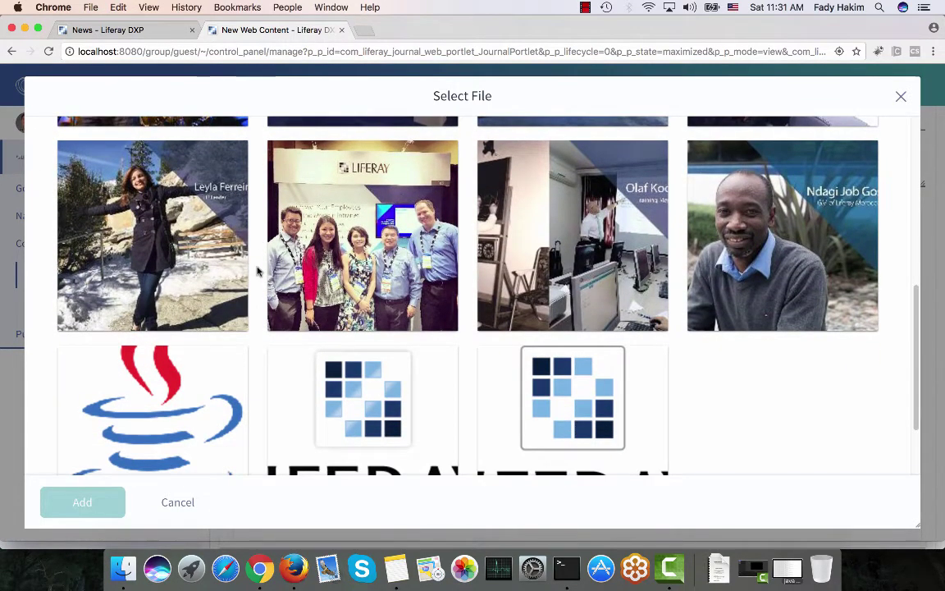
click(415, 197)
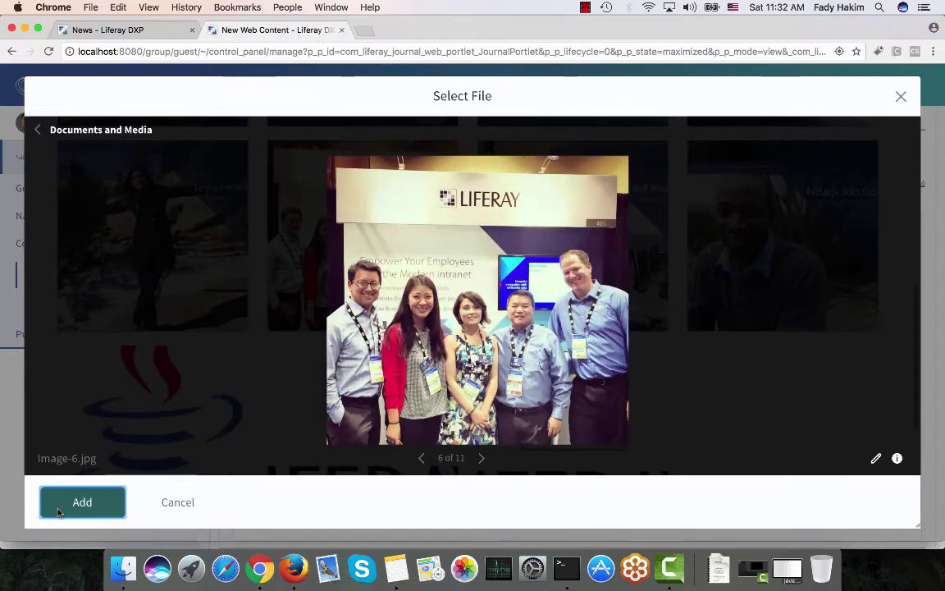
click(69, 498)
scroll(301, 332, down, 2)
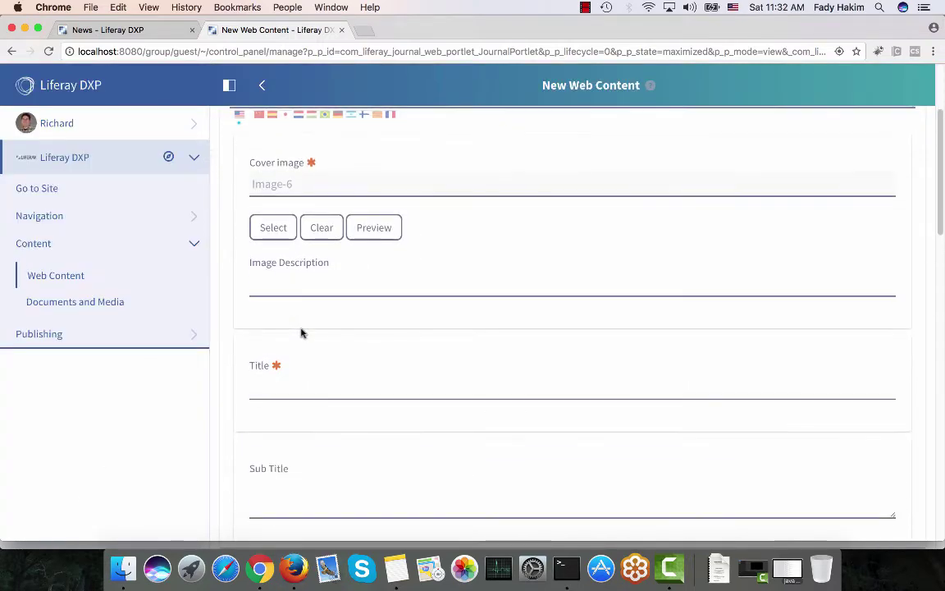
Enter 'Liferay Gartner' as the article's display title
click(253, 386)
text(Li)
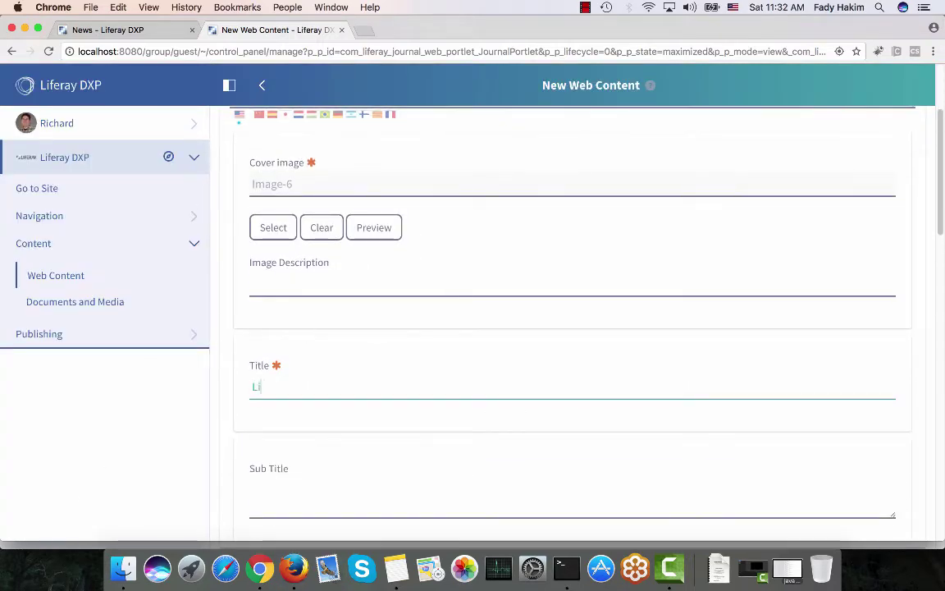
text(feray Gartner)
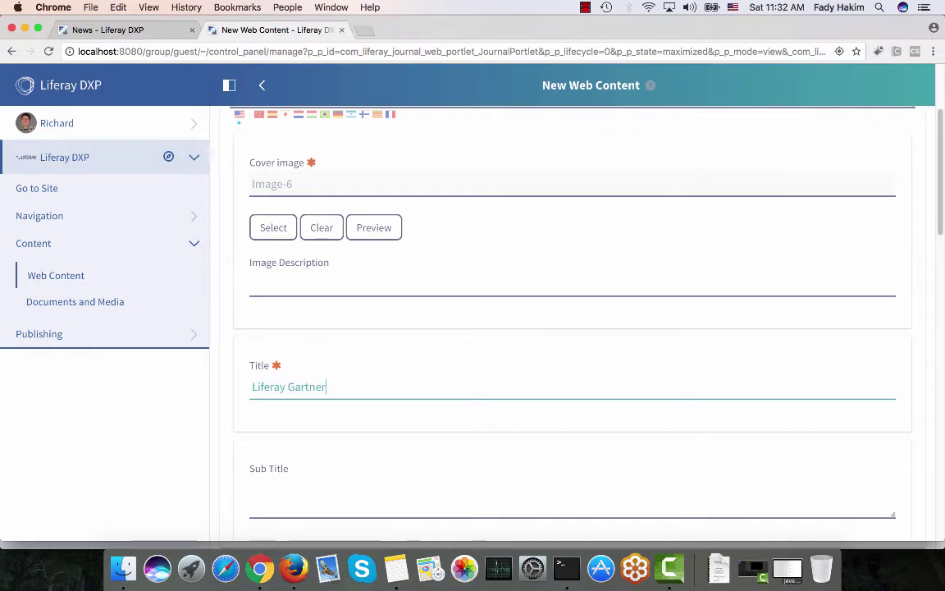
scroll(239, 492, down, 3)
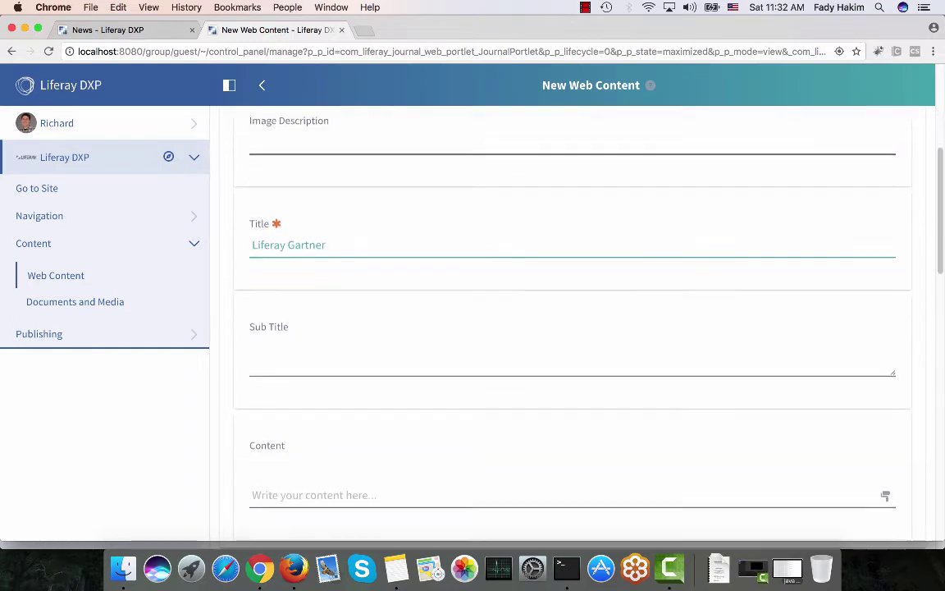
Fill the Sub Title with a short Latin phrase copied from Notes, trimmed after 'omnis'
click(288, 361)
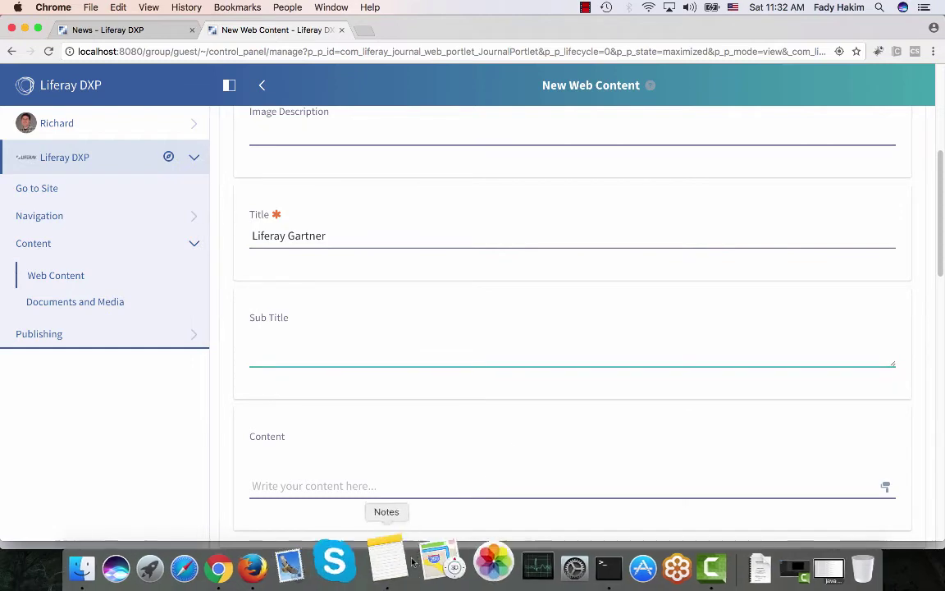
click(395, 568)
click(369, 237)
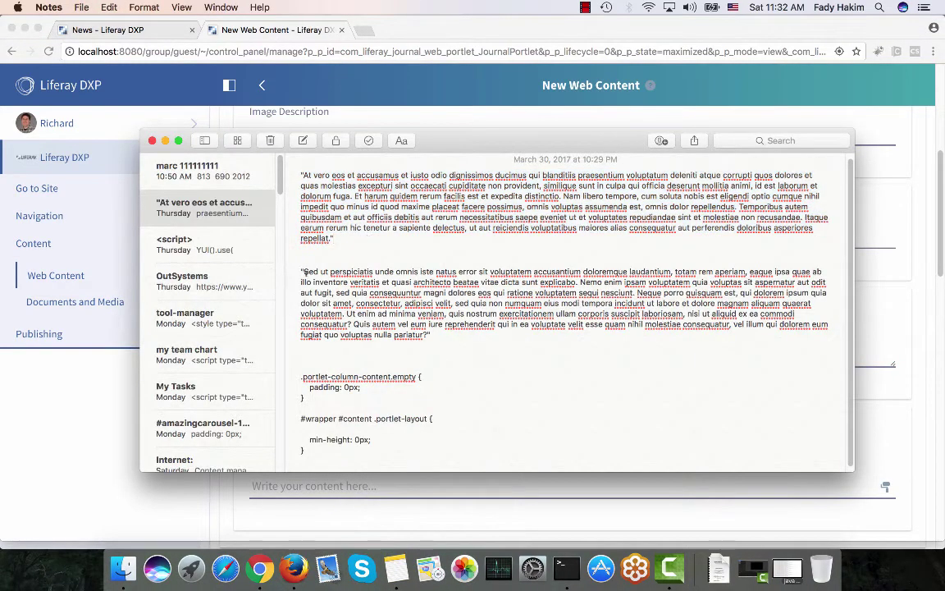
drag(302, 272, 379, 279)
key(super+c)
key(super+Tab)
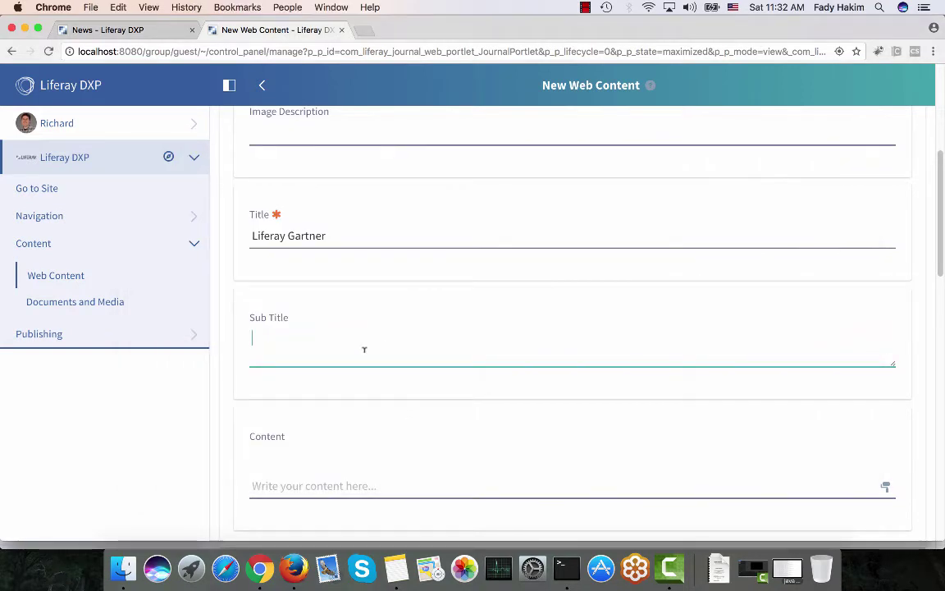
key(super+v)
drag(447, 350, 404, 338)
key(BackSpace)
scroll(388, 348, down, 2)
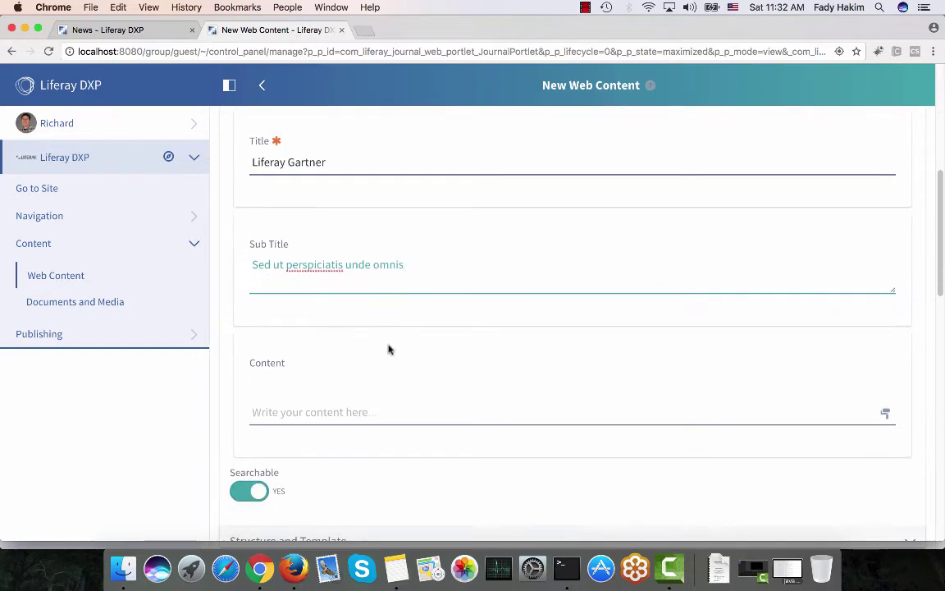
Paste the second Latin paragraph from Notes into the Content body
key(super+Tab)
click(429, 335)
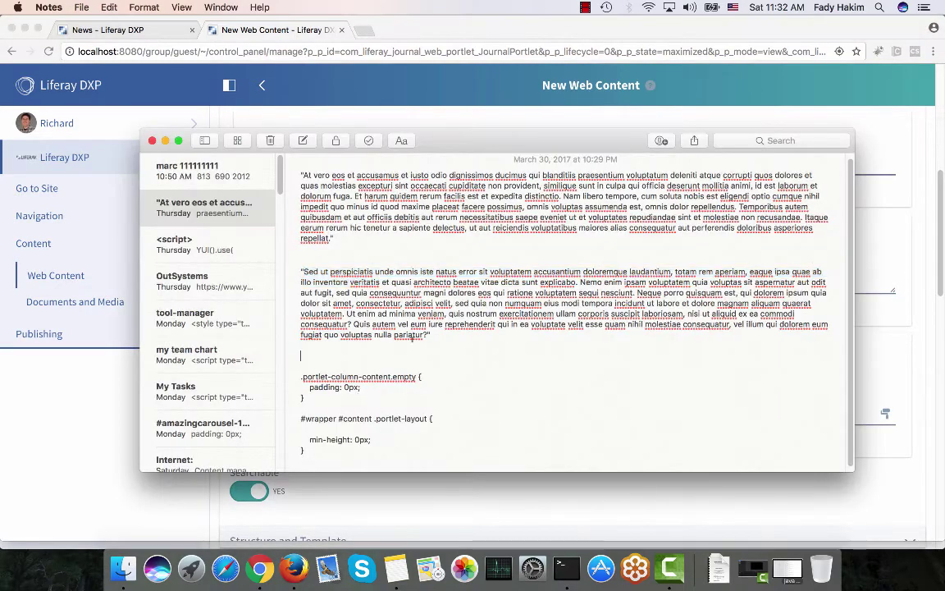
drag(430, 335, 304, 272)
key(super+c)
key(super+Tab)
click(279, 407)
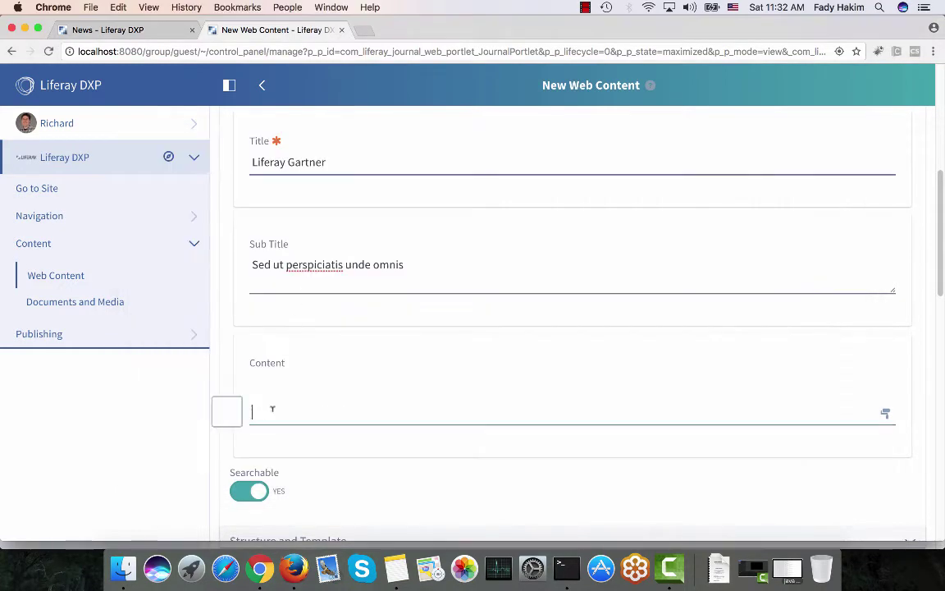
key(super+v)
Review the form and publish the Liferay Gartner article
scroll(116, 412, down, 10)
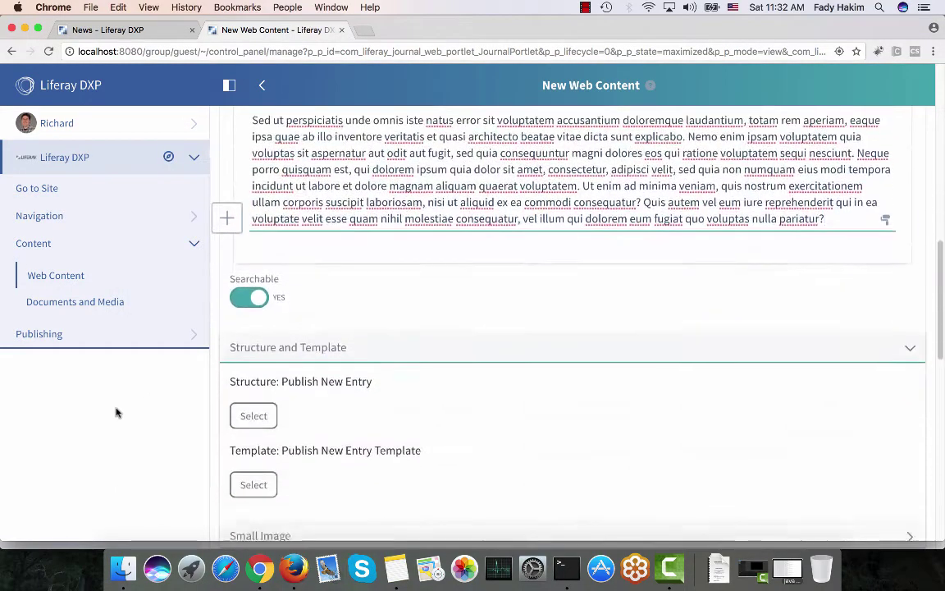
scroll(116, 412, up, 10)
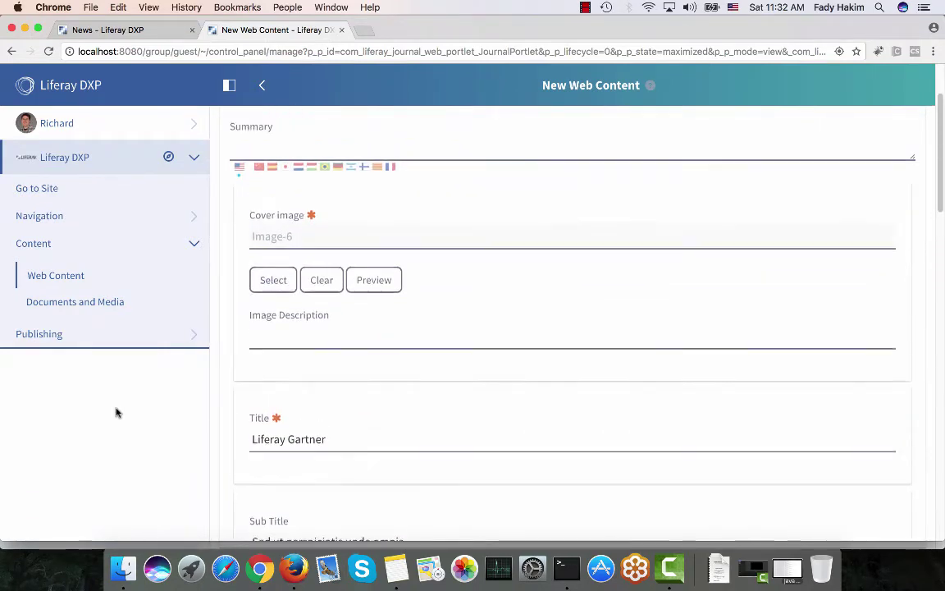
scroll(116, 412, up, 2)
scroll(116, 413, down, 1)
scroll(116, 413, down, 5)
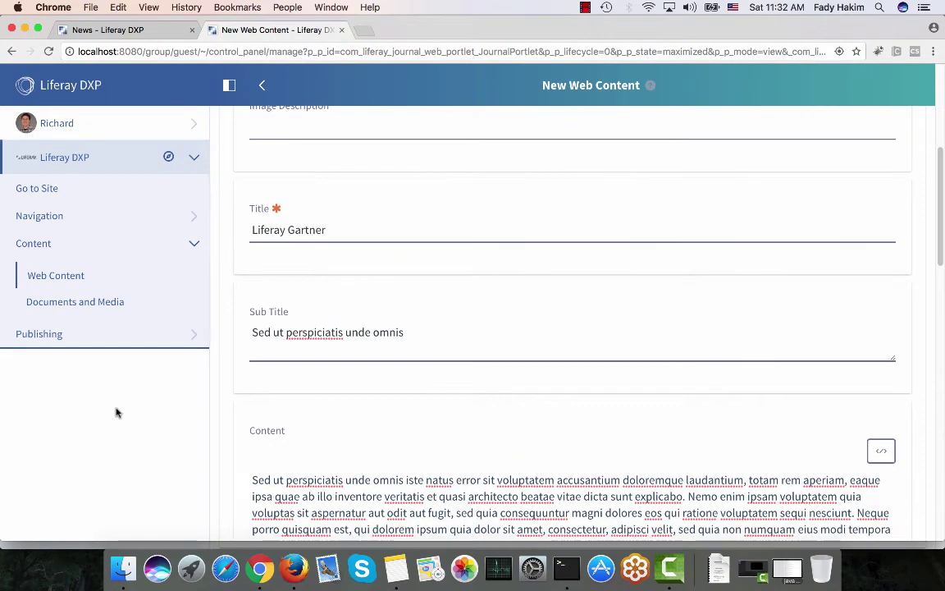
scroll(115, 413, down, 3)
scroll(115, 413, down, 3)
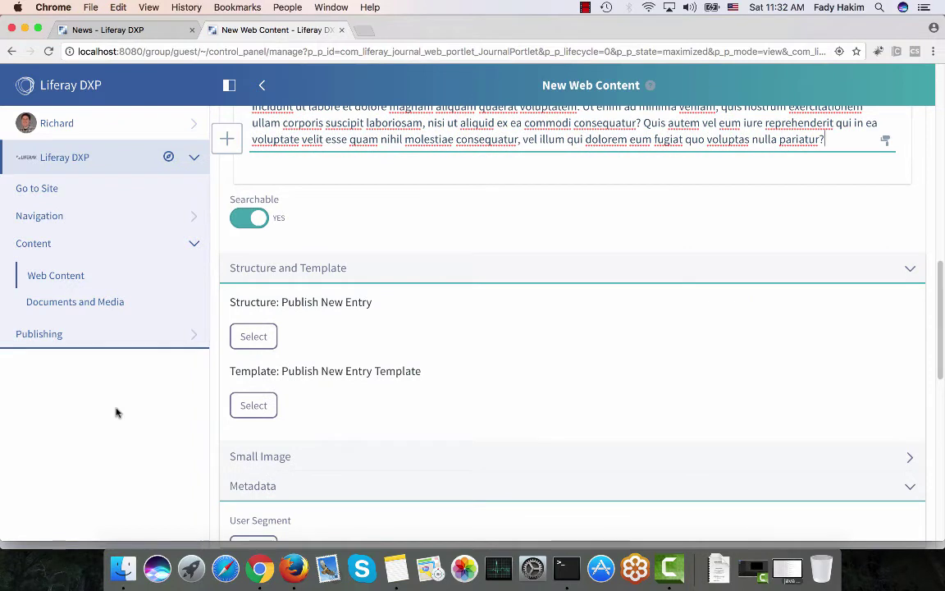
scroll(116, 413, down, 5)
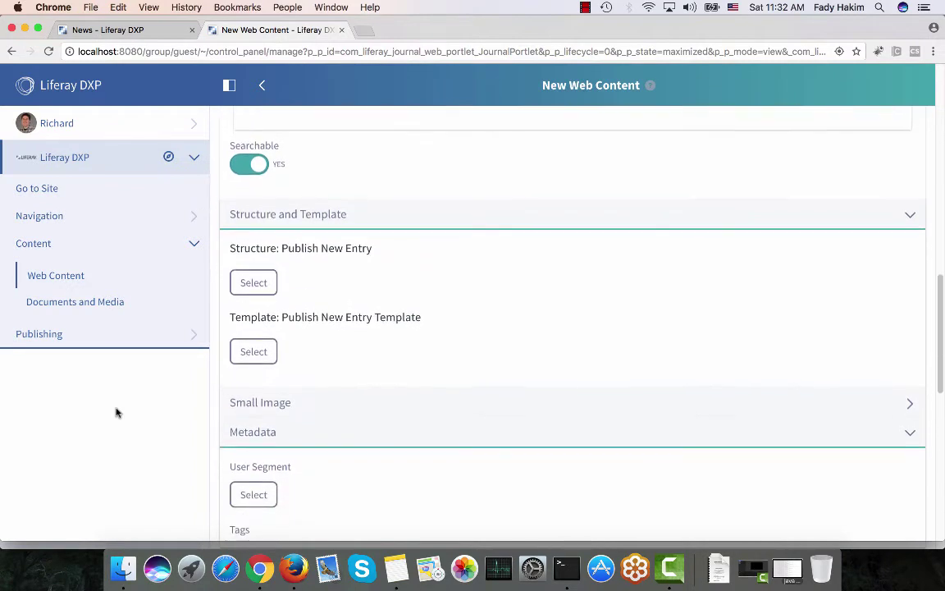
scroll(116, 412, down, 5)
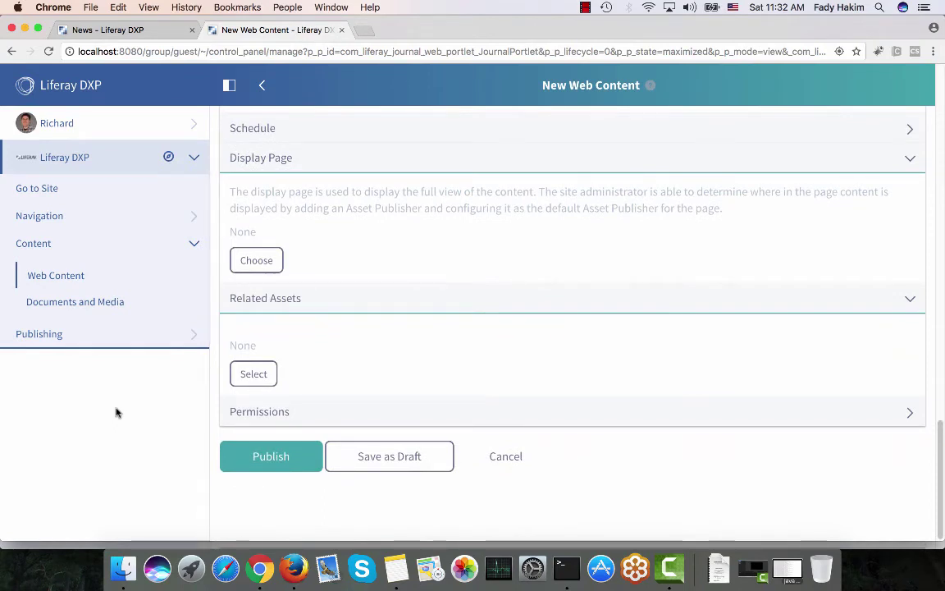
click(265, 468)
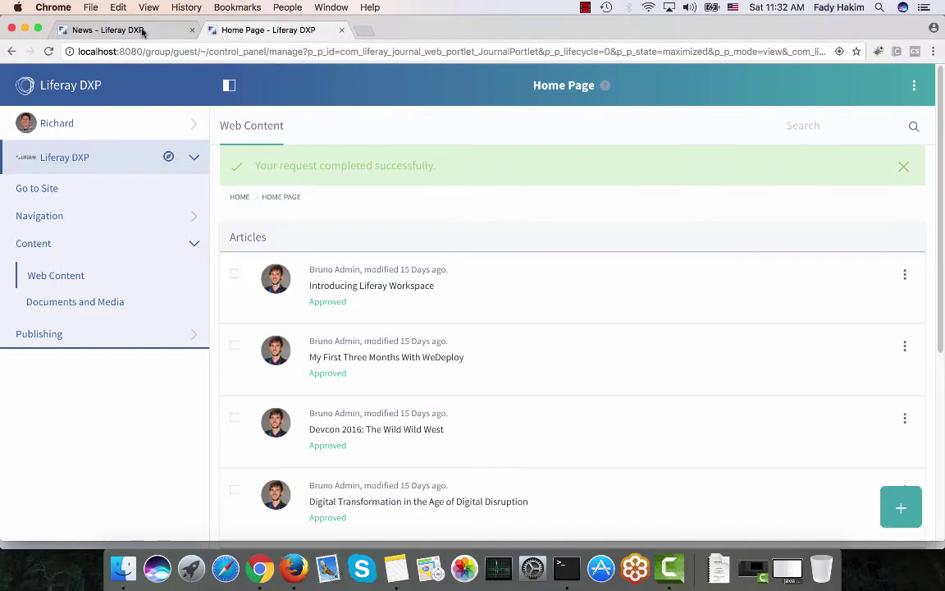
click(141, 30)
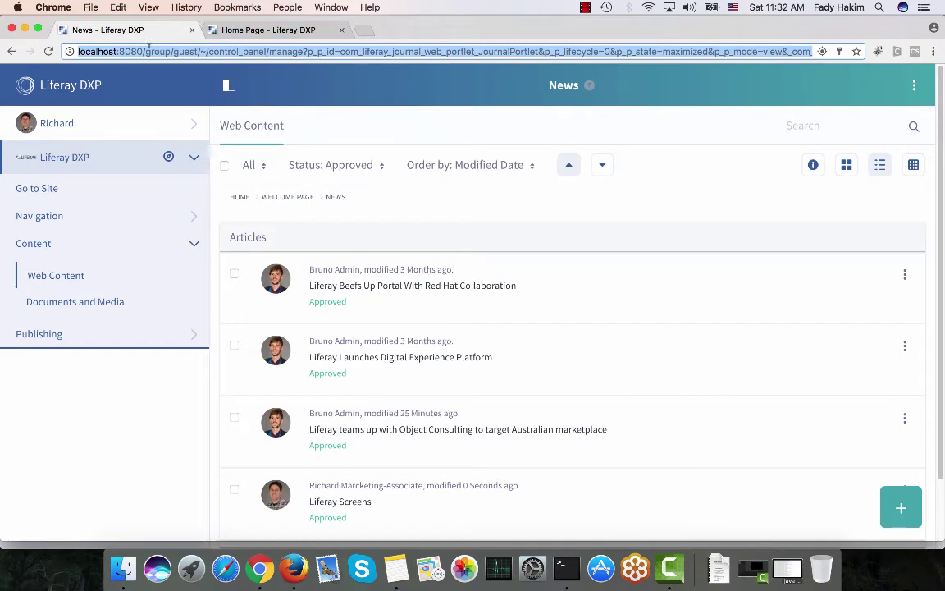
click(146, 52)
drag(146, 51, 143, 72)
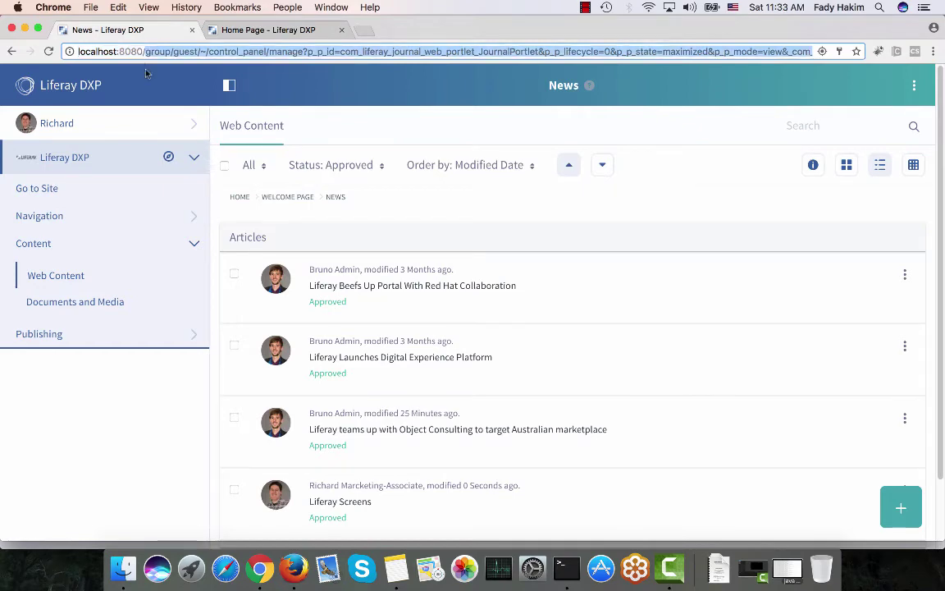
key(BackSpace)
key(Return)
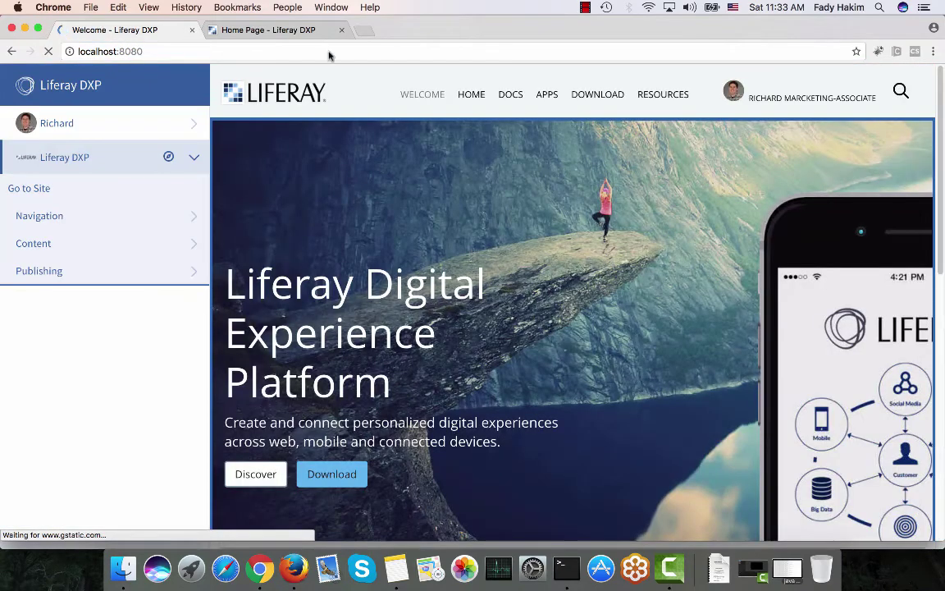
click(471, 95)
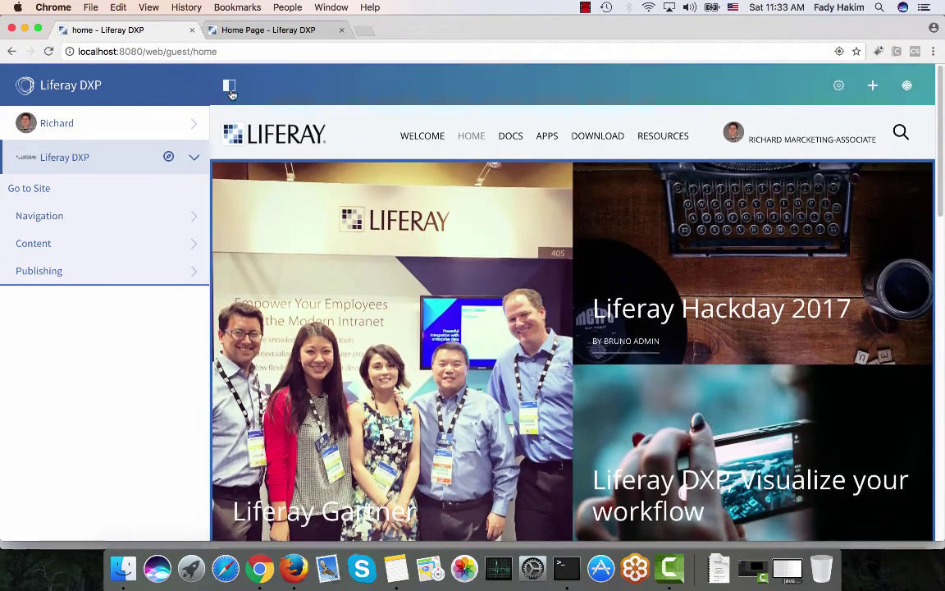
click(224, 85)
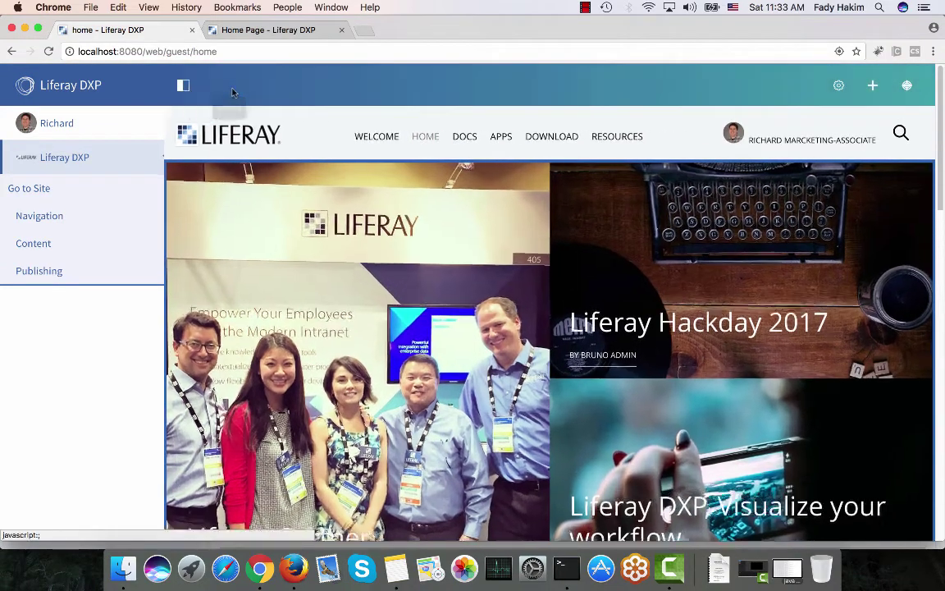
scroll(436, 332, down, 3)
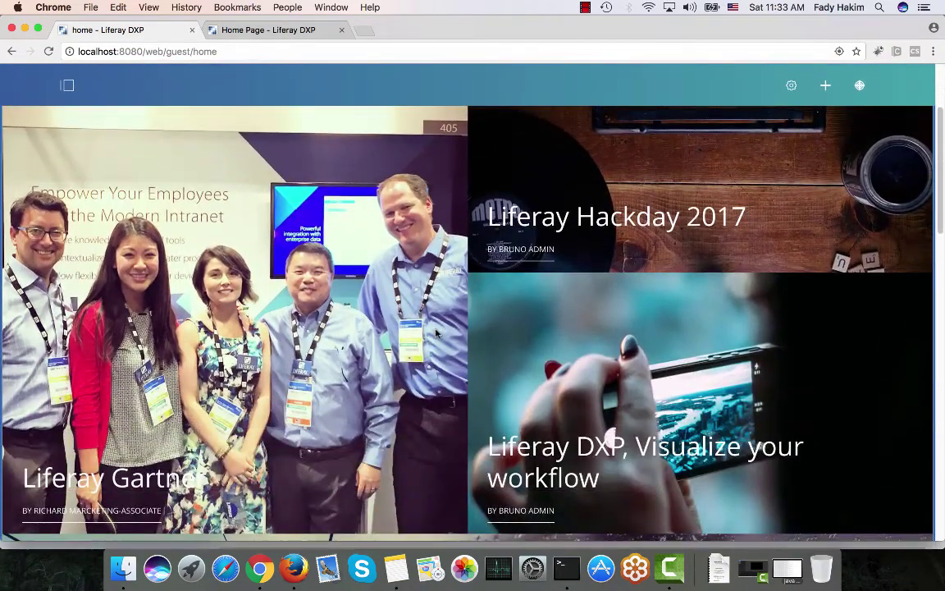
scroll(346, 377, down, 3)
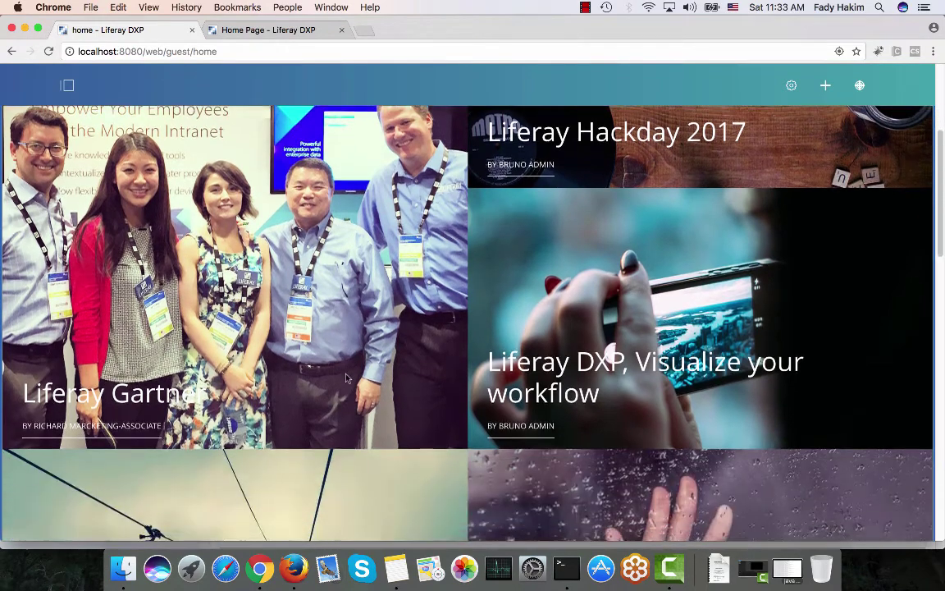
scroll(346, 377, down, 15)
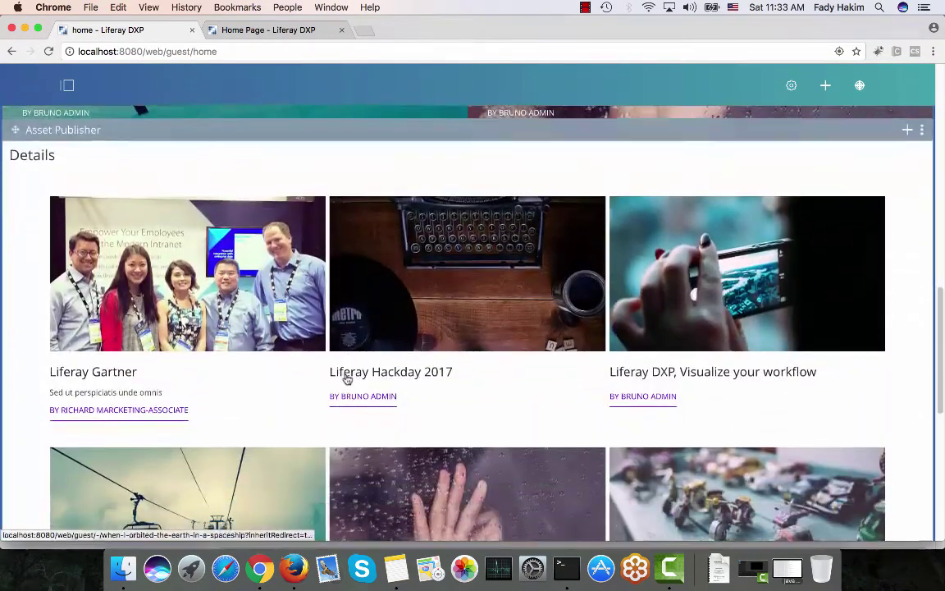
scroll(346, 378, down, 8)
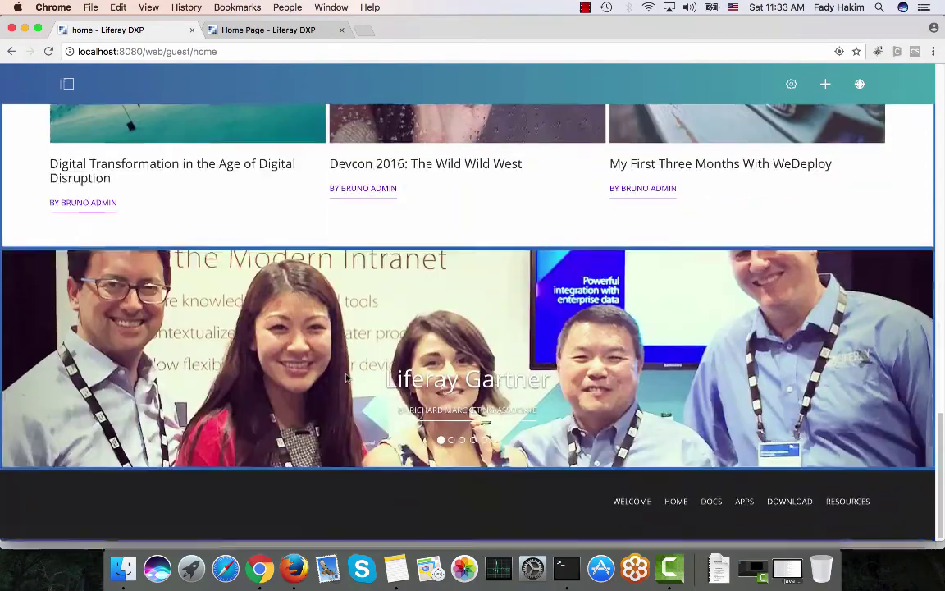
click(863, 361)
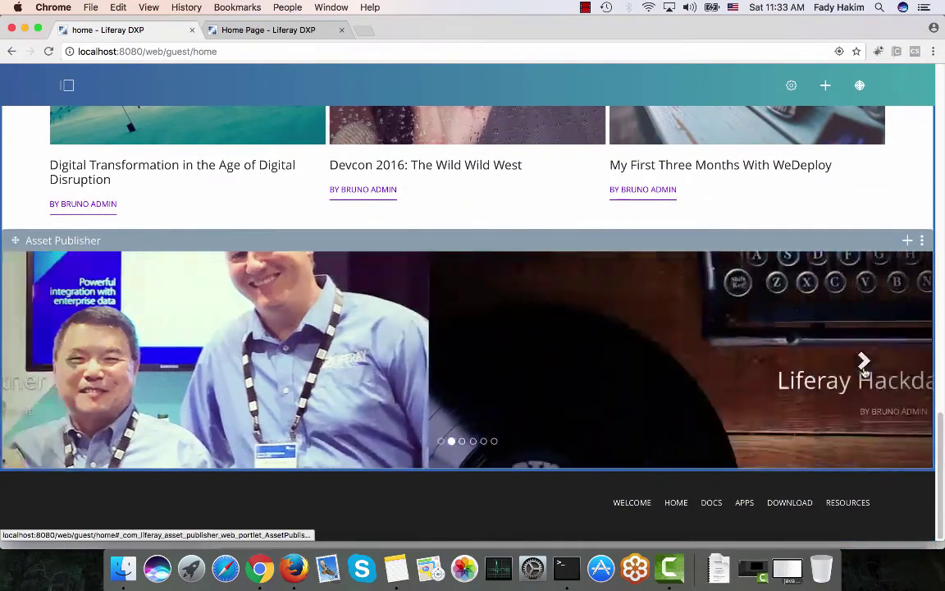
click(863, 361)
scroll(863, 353, up, 20)
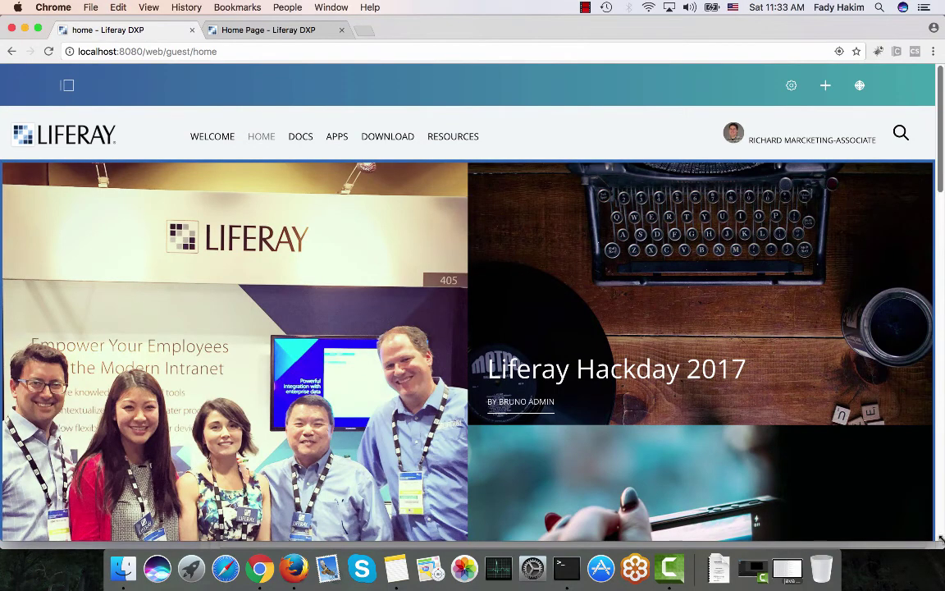
drag(943, 545, 262, 529)
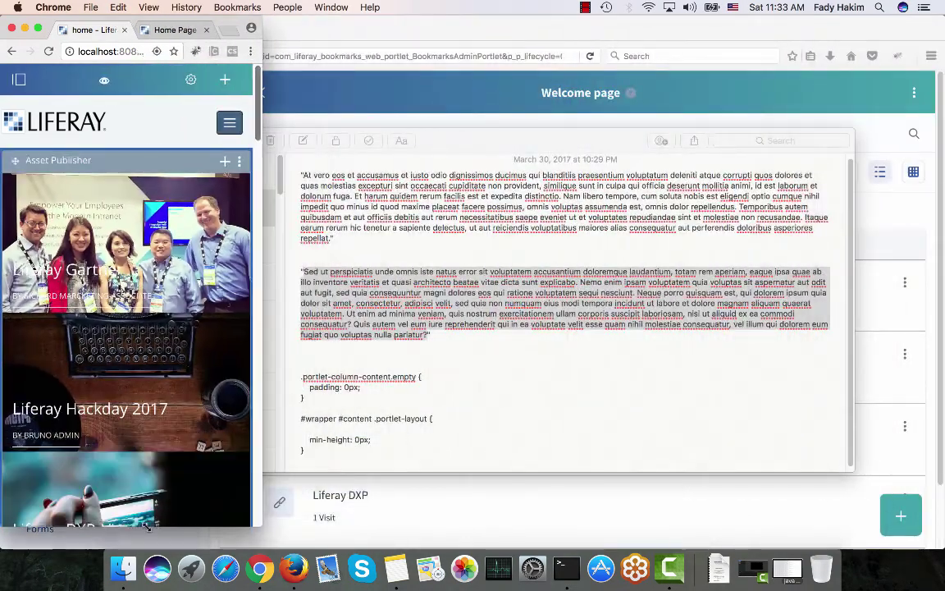
scroll(82, 315, down, 15)
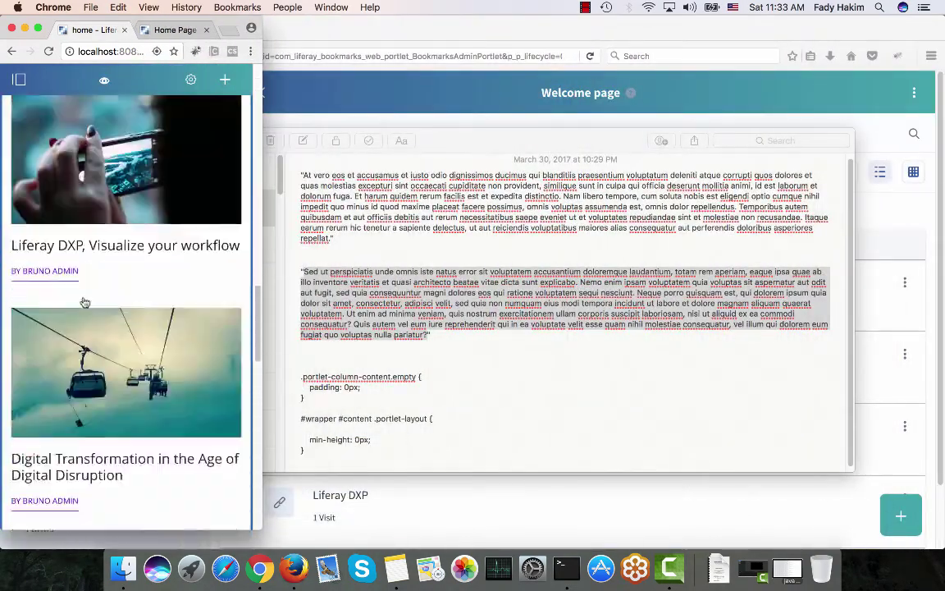
scroll(83, 302, up, 15)
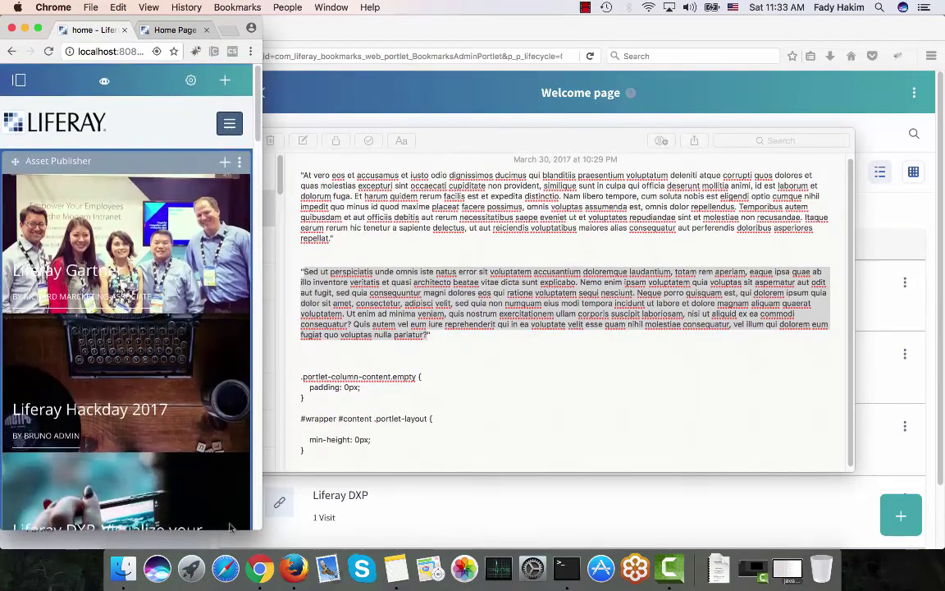
drag(264, 525, 927, 548)
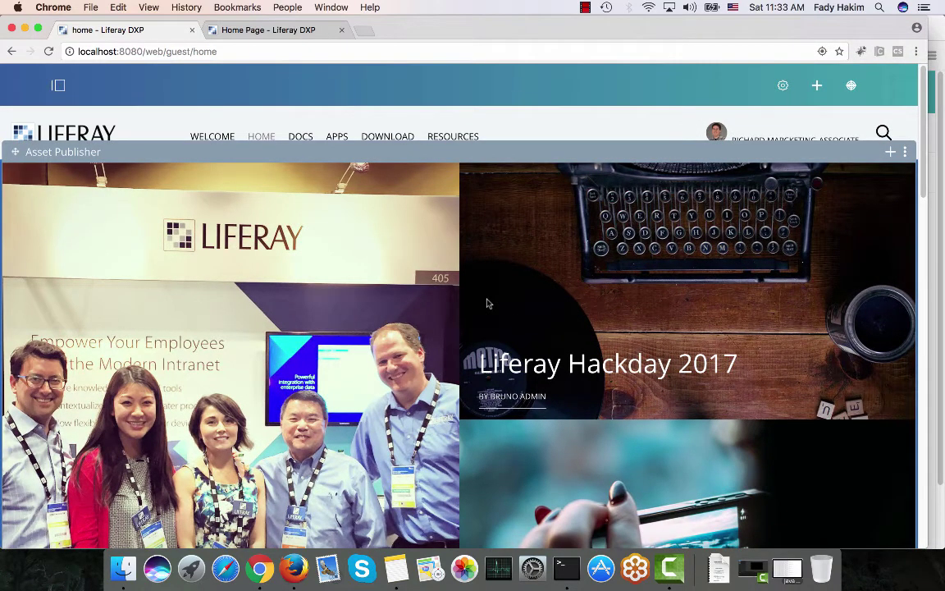
Close the extra Home Page tab and open the Liferay Hackday 2017 article
click(342, 29)
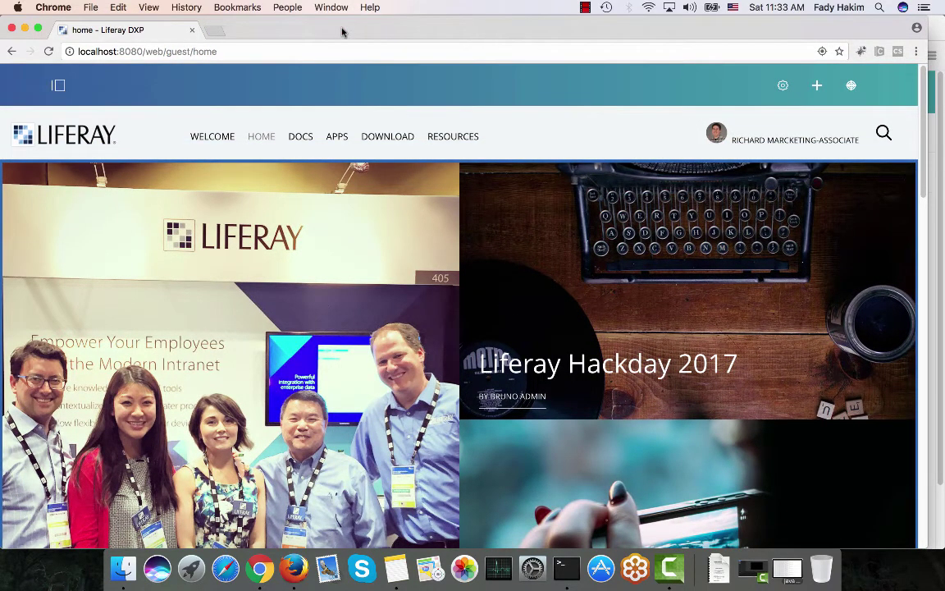
scroll(469, 303, down, 2)
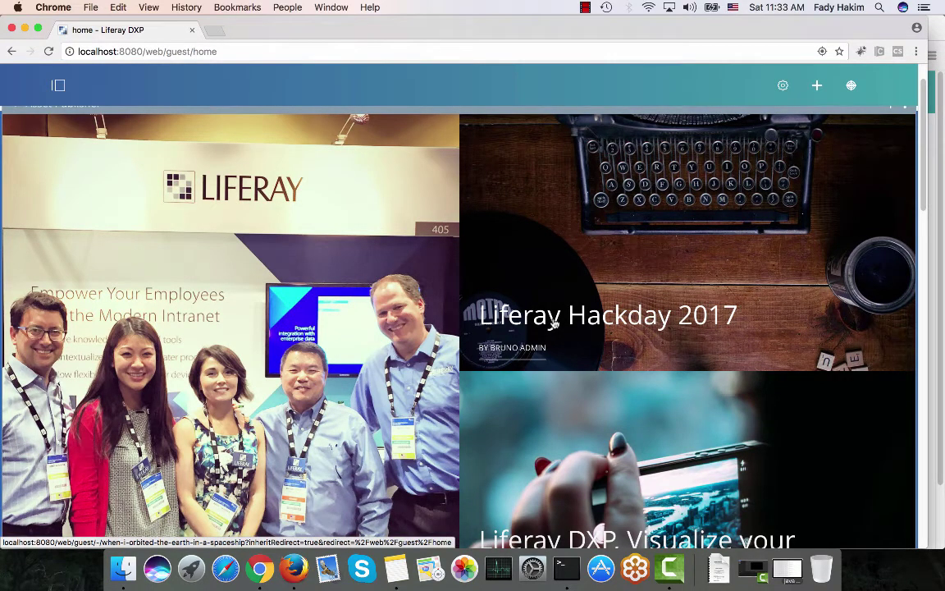
click(554, 324)
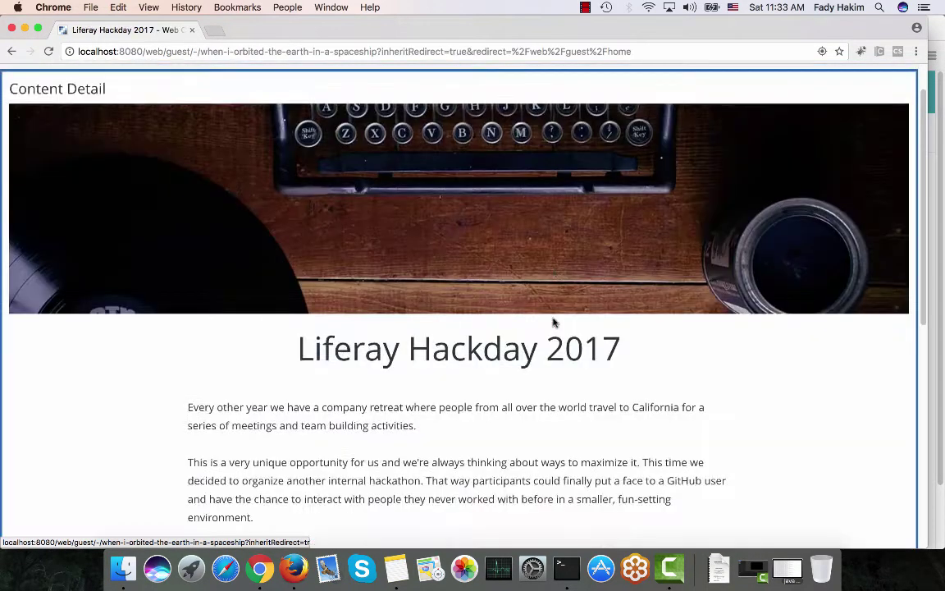
Give the Hackday article a three-star rating and place the cursor in the comment box
scroll(359, 271, down, 3)
scroll(359, 270, down, 5)
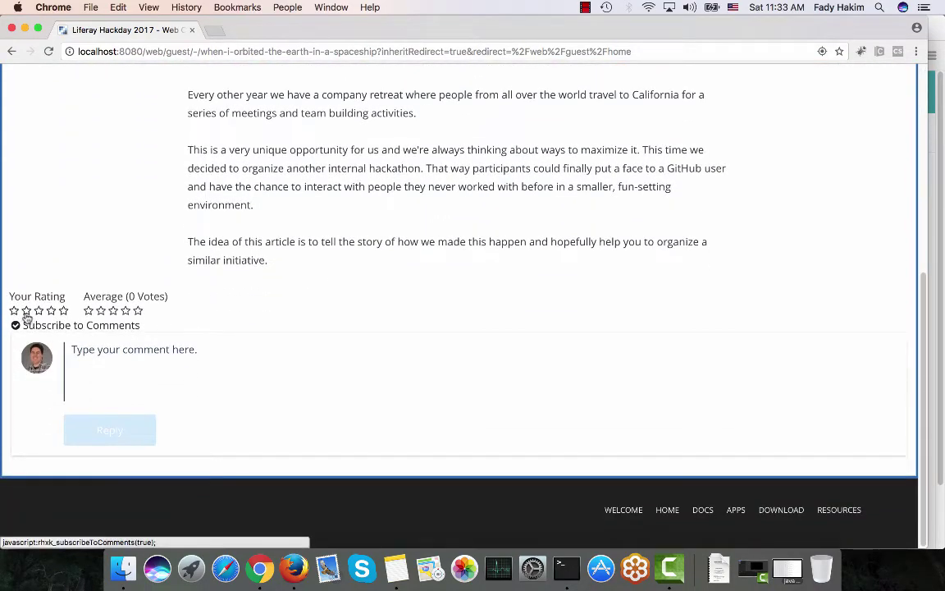
click(39, 311)
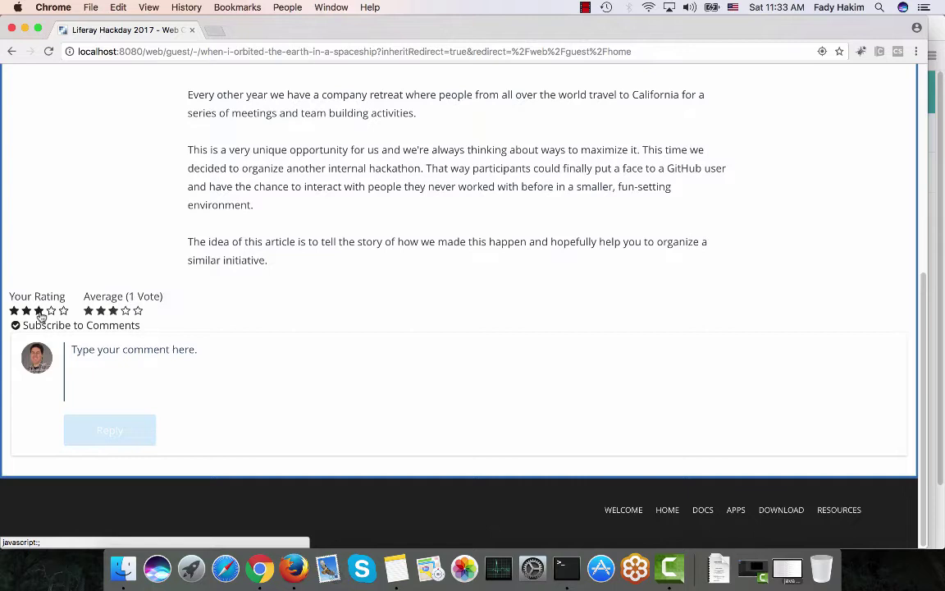
click(109, 352)
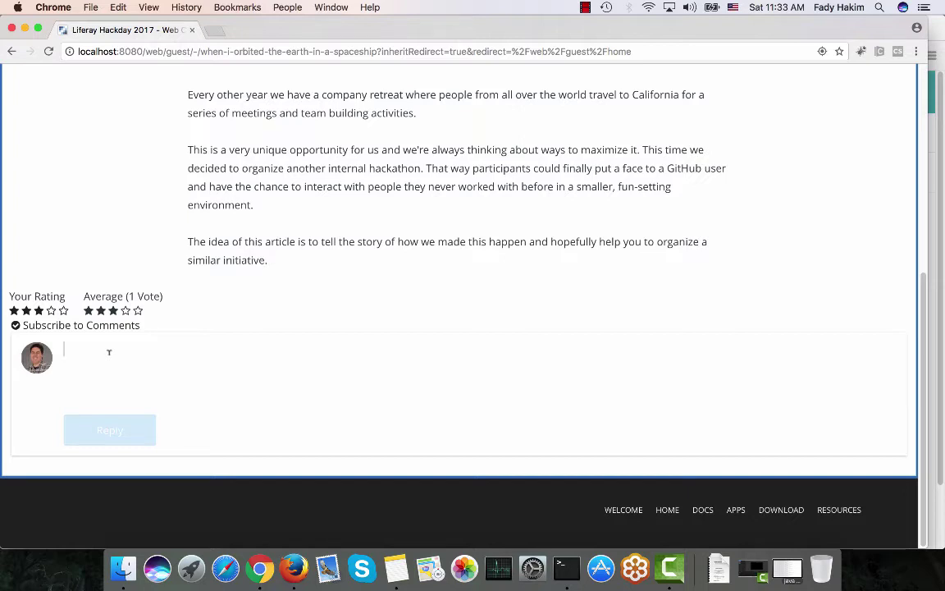
text(@mich)
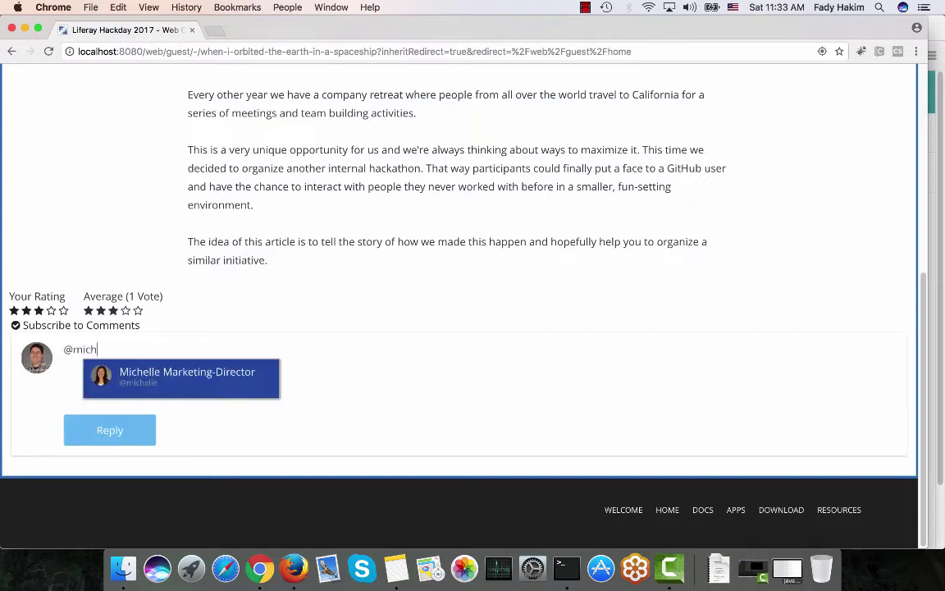
text(elle ple)
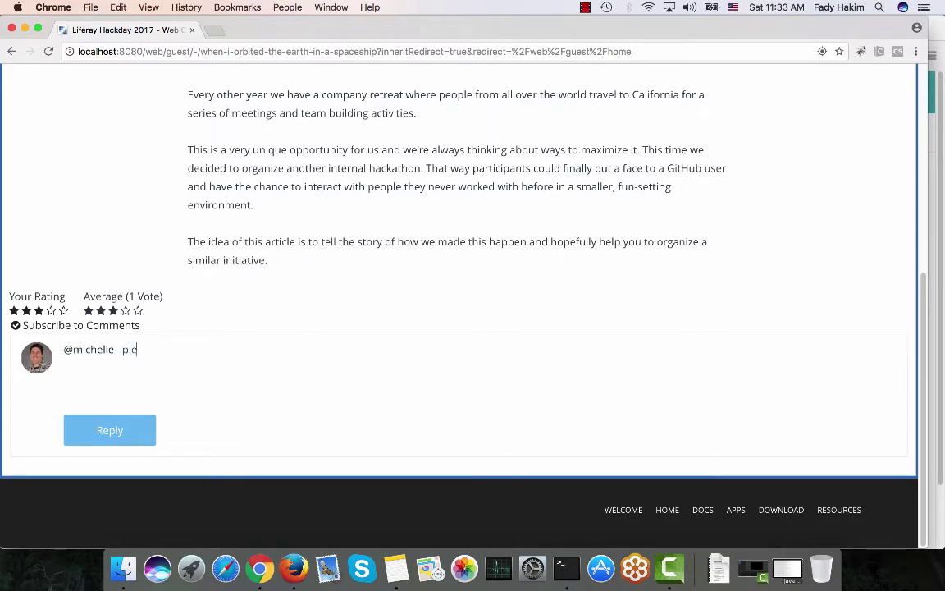
text(ase re)
key(BackSpace)
key(BackSpace)
key(BackSpace)
key(BackSpace)
key(BackSpace)
key(BackSpace)
key(BackSpace)
key(BackSpace)
key(BackSpace)
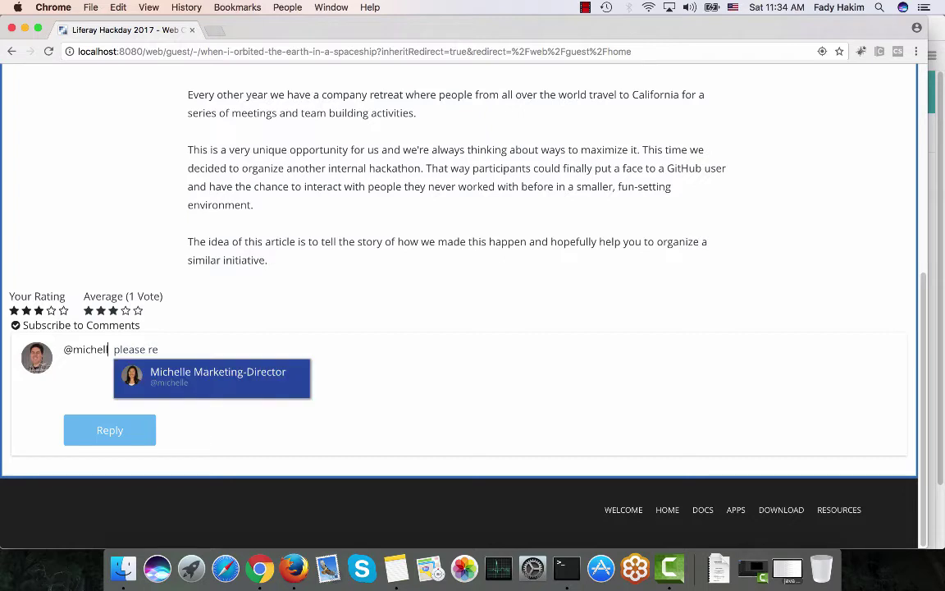
text(@)
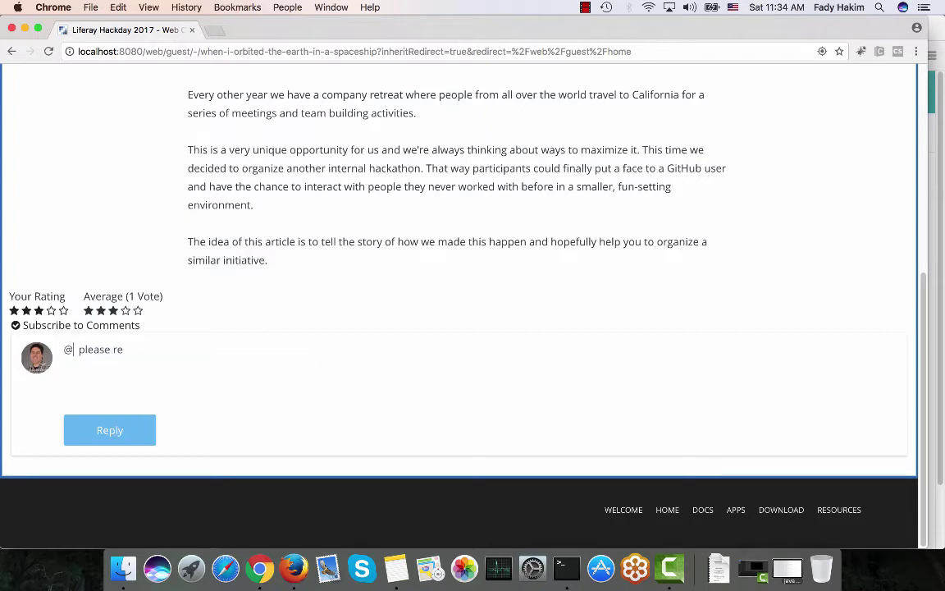
text(br)
key(Return)
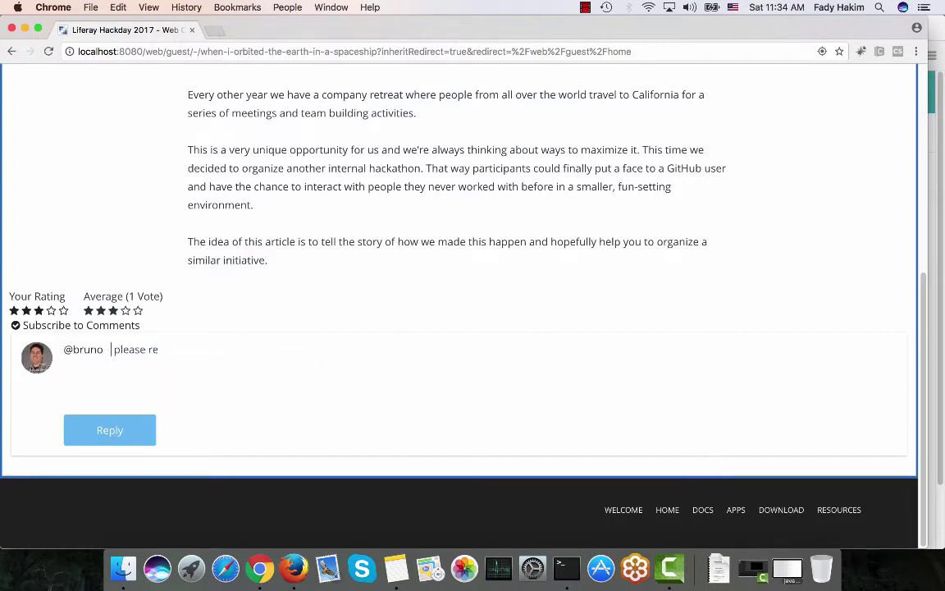
click(161, 348)
text(ad this.)
Make 'please read this.' bold and underlined, then post the comment
drag(114, 349, 208, 346)
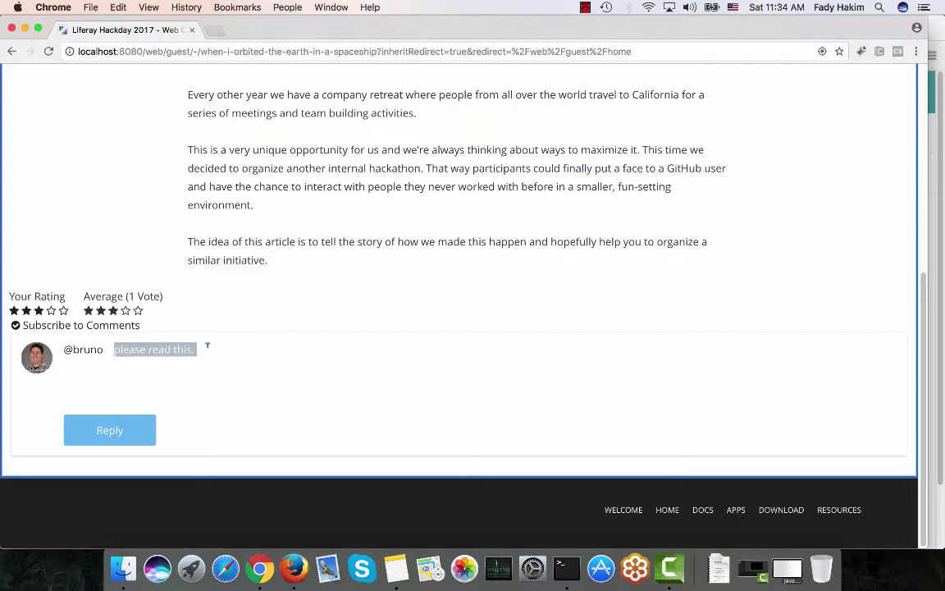
key(super+b)
click(209, 352)
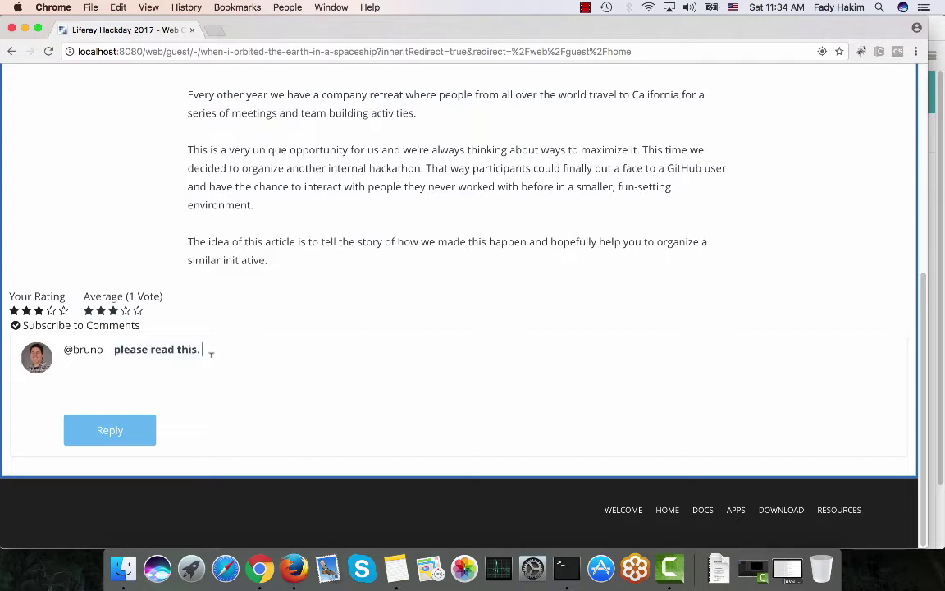
drag(114, 349, 203, 343)
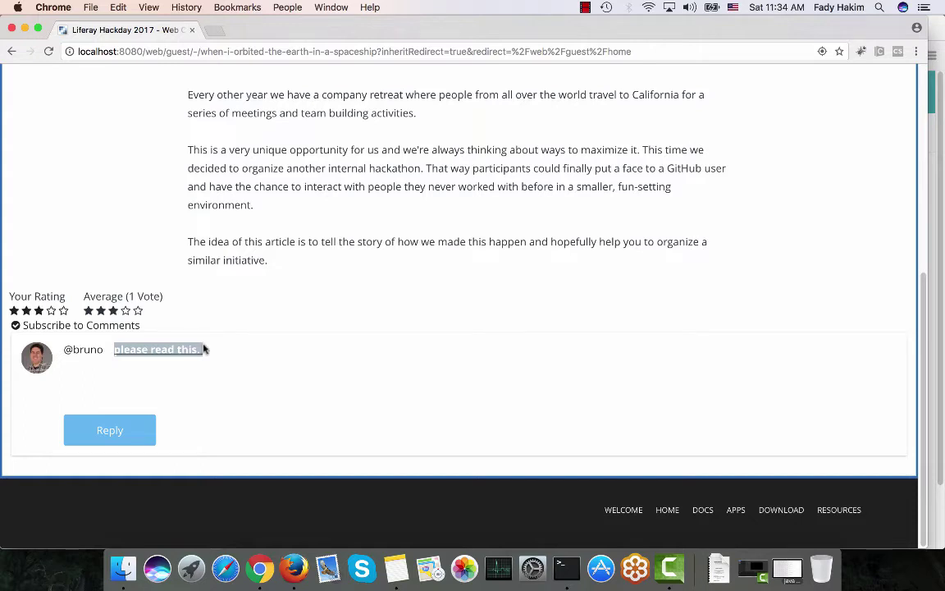
key(super+u)
click(238, 352)
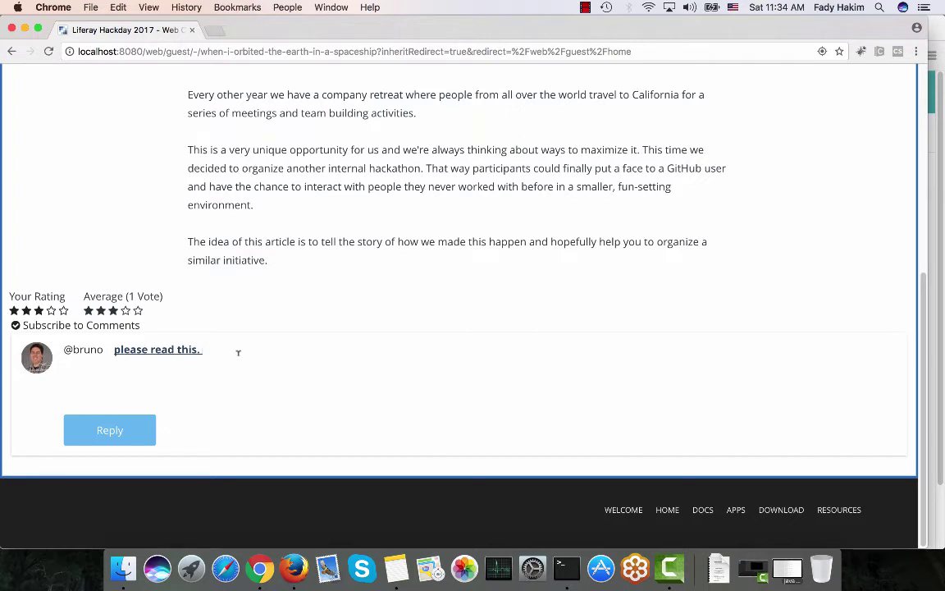
click(125, 433)
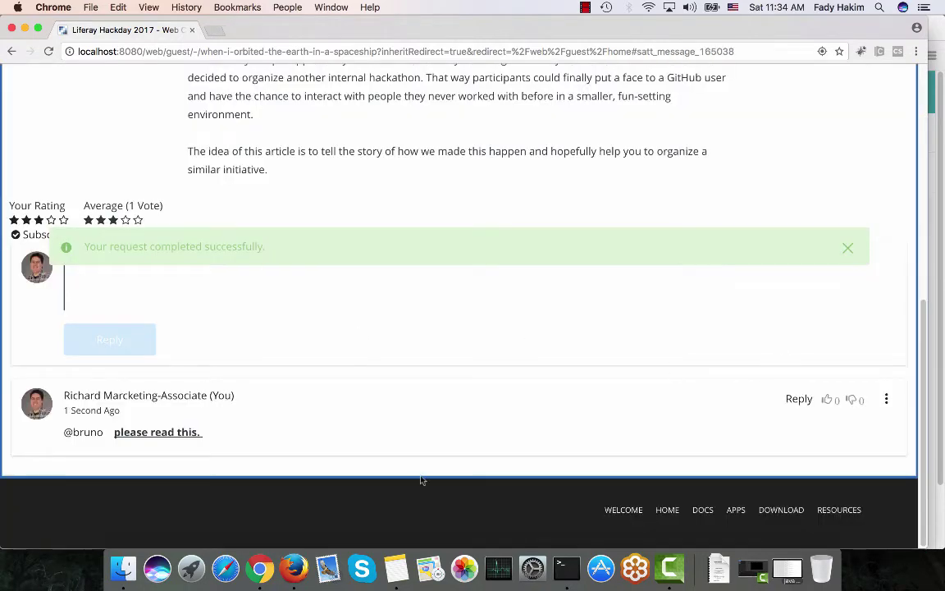
In Firefox as the mentioned user, refresh the page and bring up the Notifications list
click(294, 568)
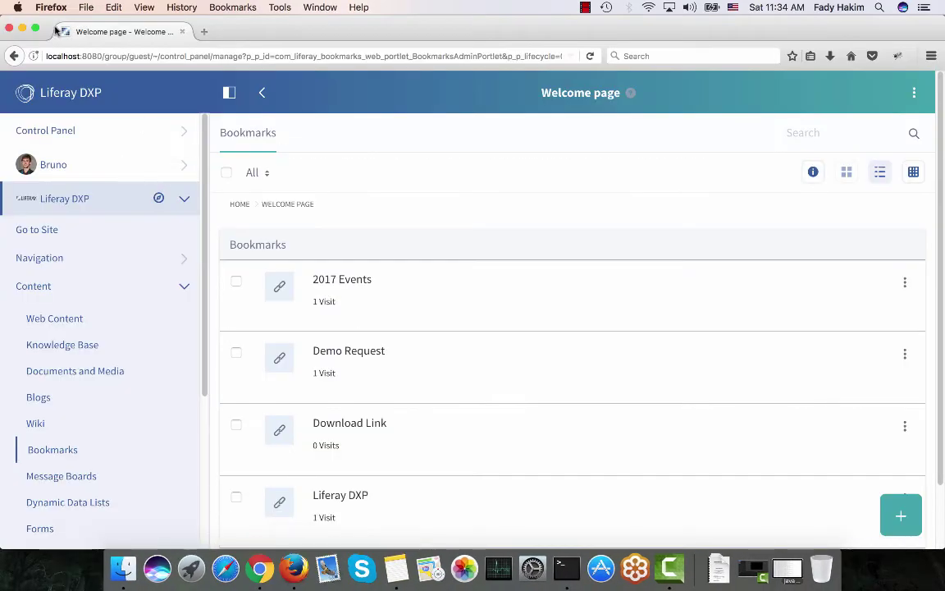
click(591, 57)
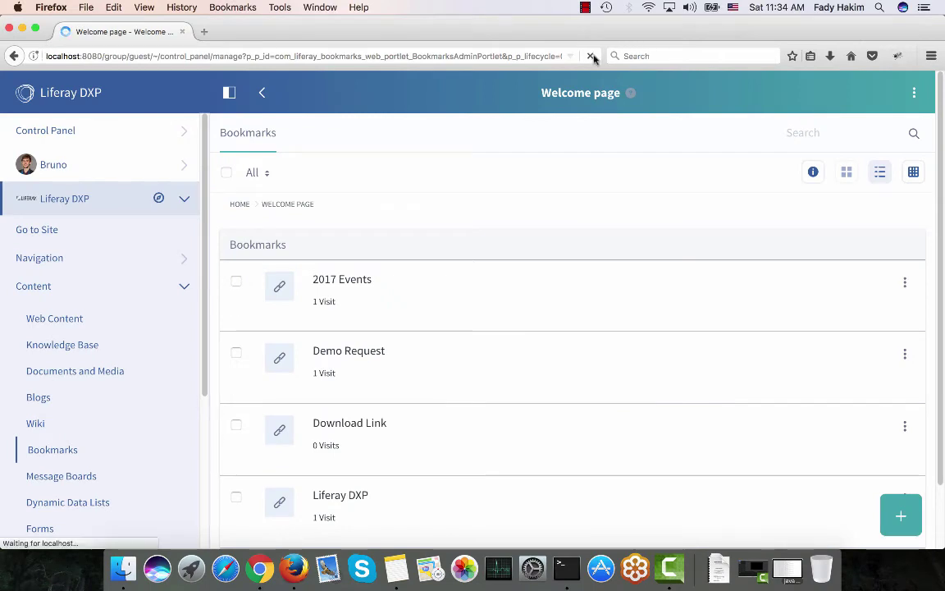
click(157, 171)
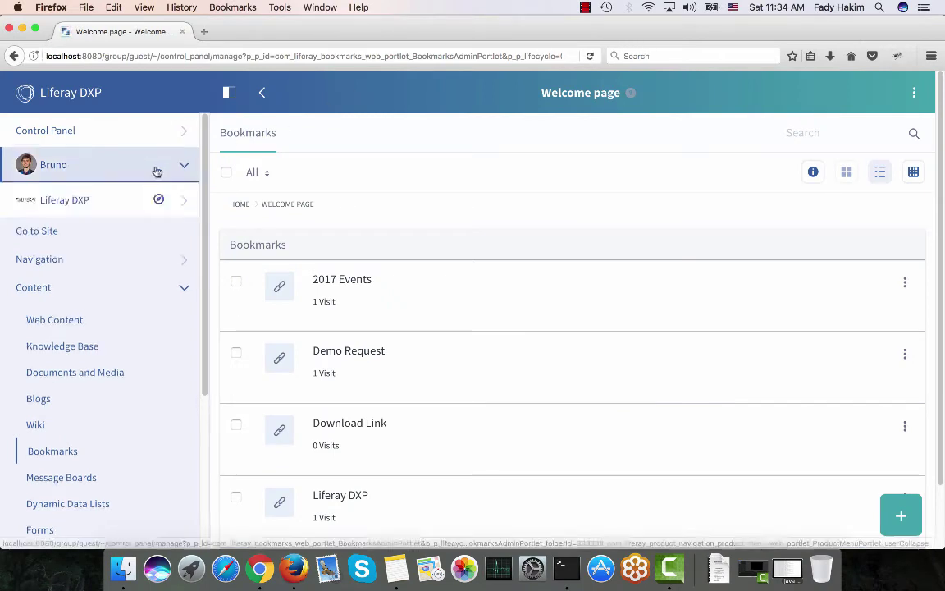
click(108, 333)
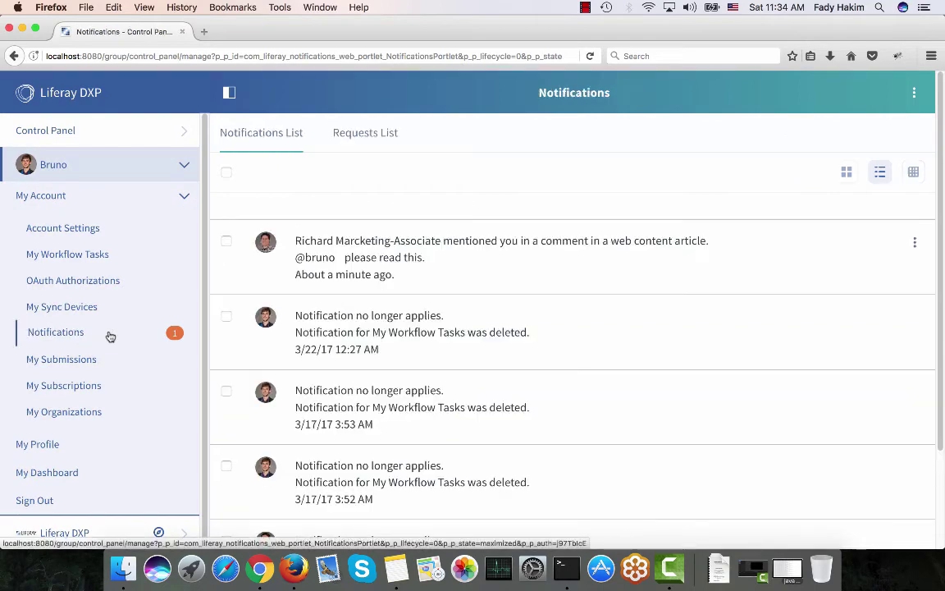
Follow the mention notification to the Liferay Hackday 2017 article and subscribe to its comments
click(324, 267)
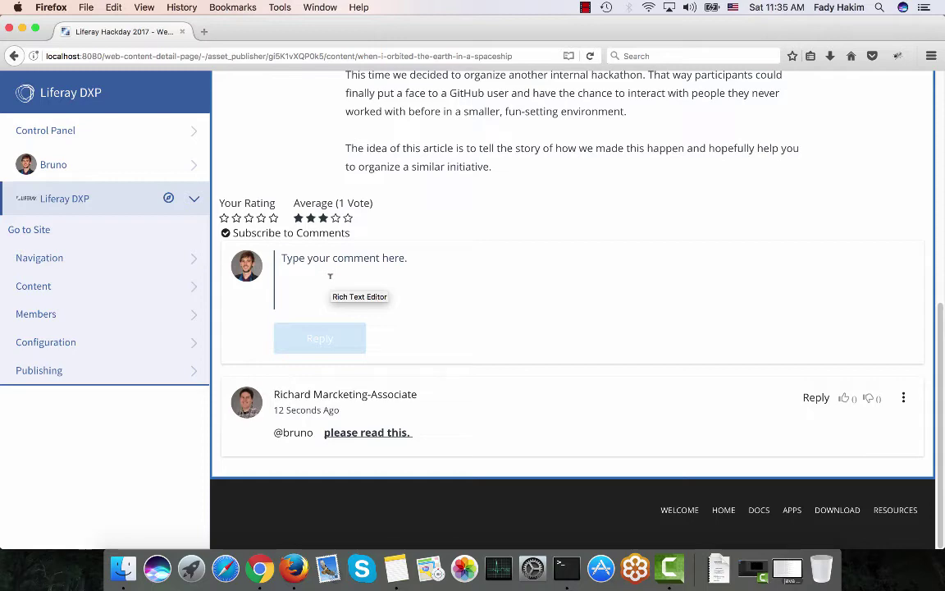
click(230, 236)
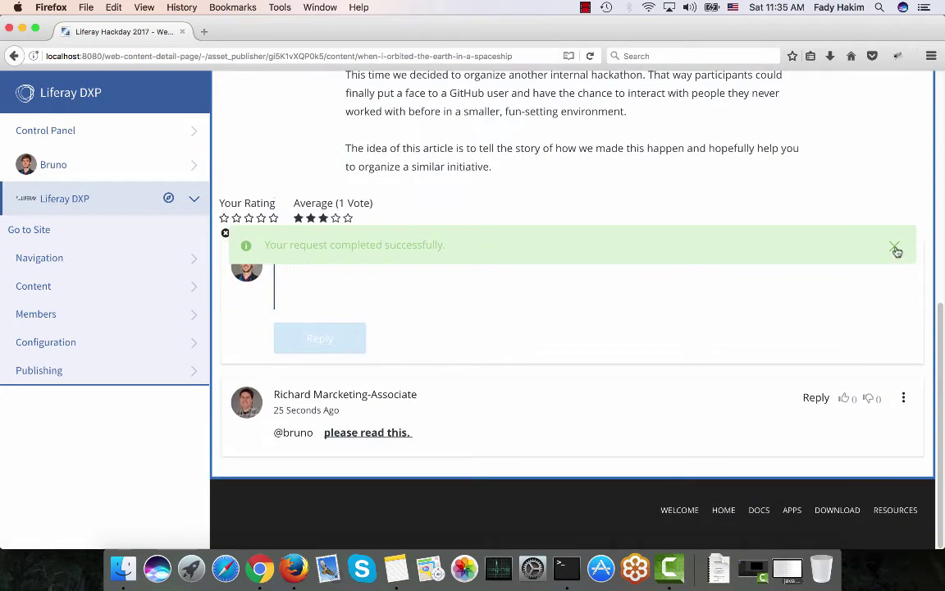
click(894, 246)
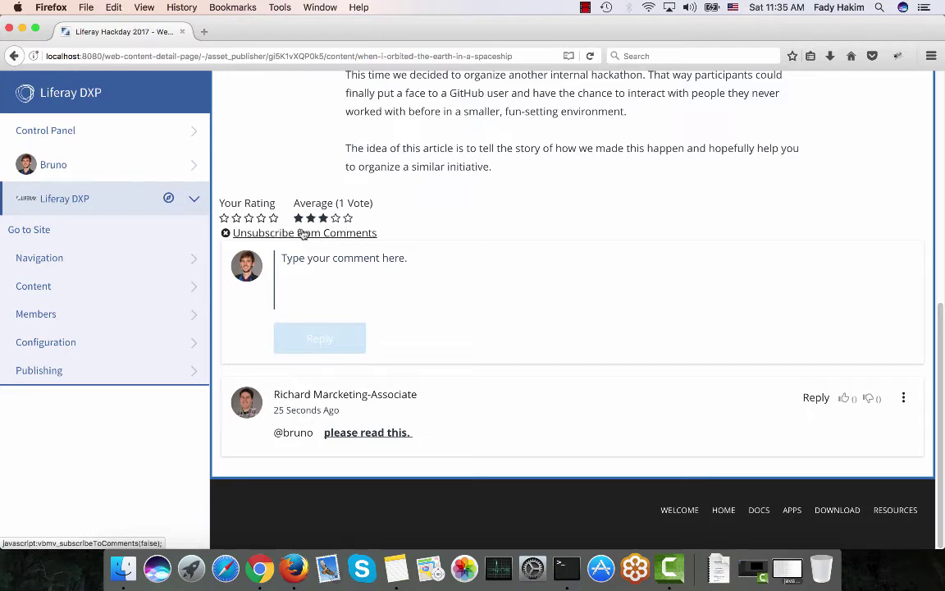
Unsubscribe from the Liferay Hackday 2017 comments and bring the marketing associate's Chrome session forward
click(302, 232)
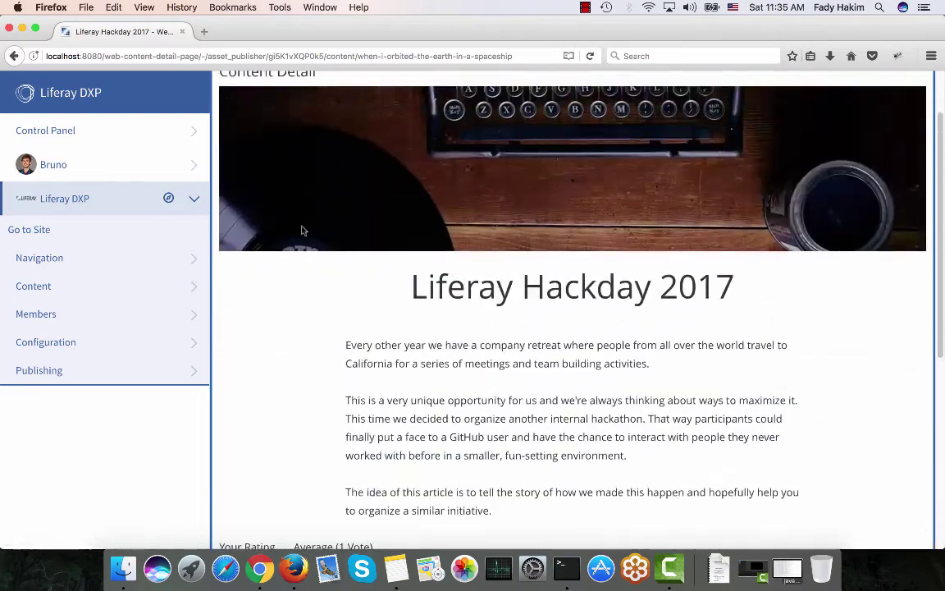
click(260, 574)
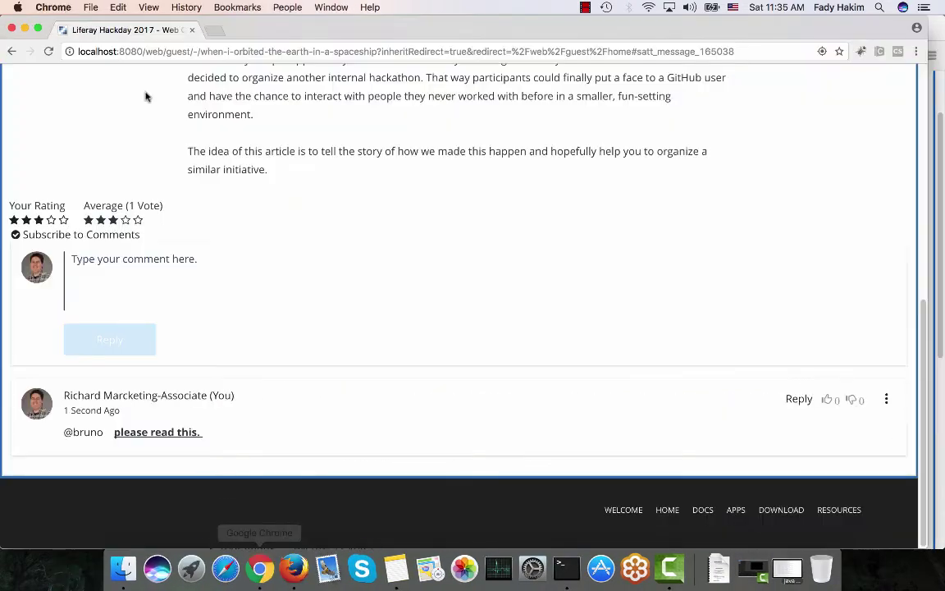
Reload the article, go to the Welcome page, and sign the marketing associate out
key(super+r)
click(209, 112)
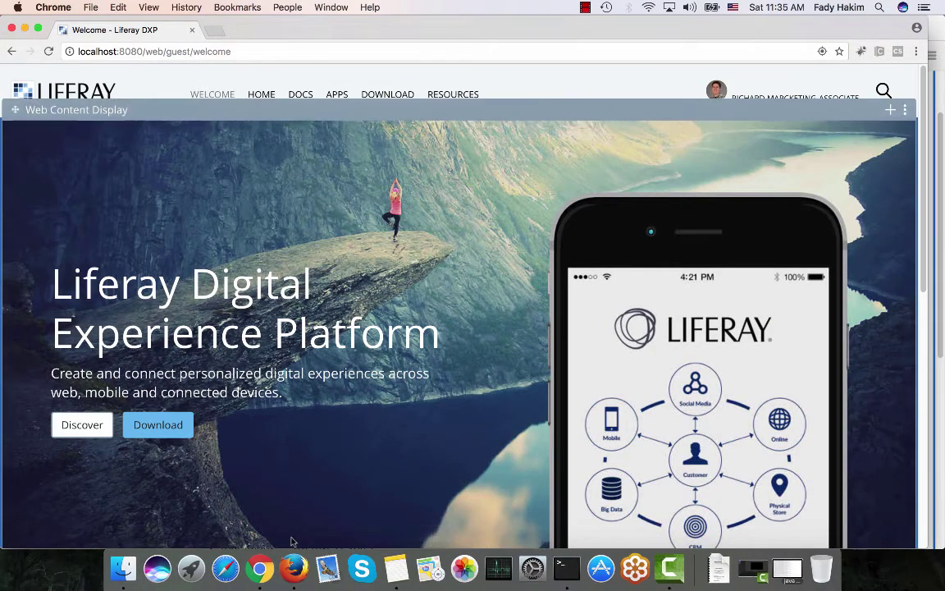
scroll(31, 89, up, 1)
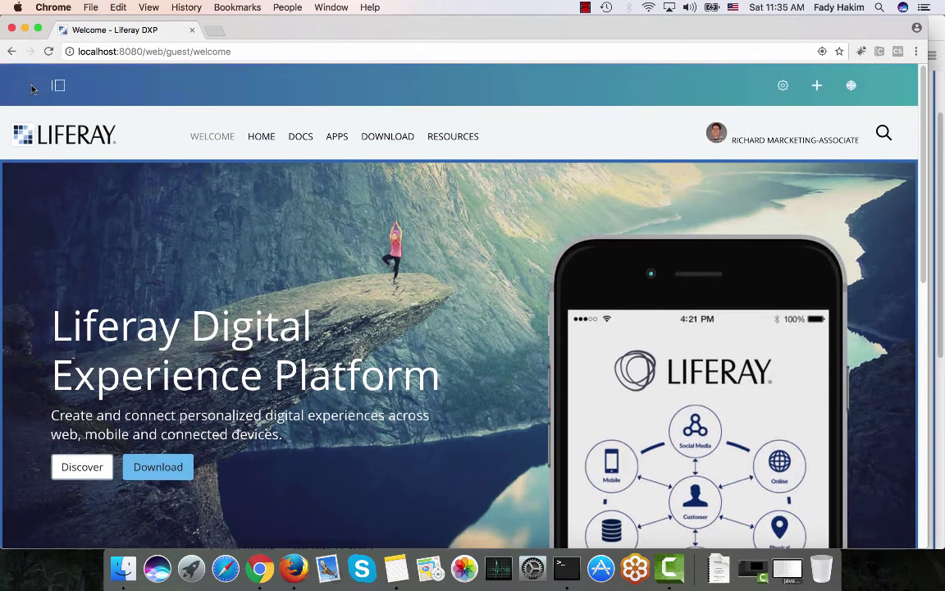
click(30, 85)
click(57, 124)
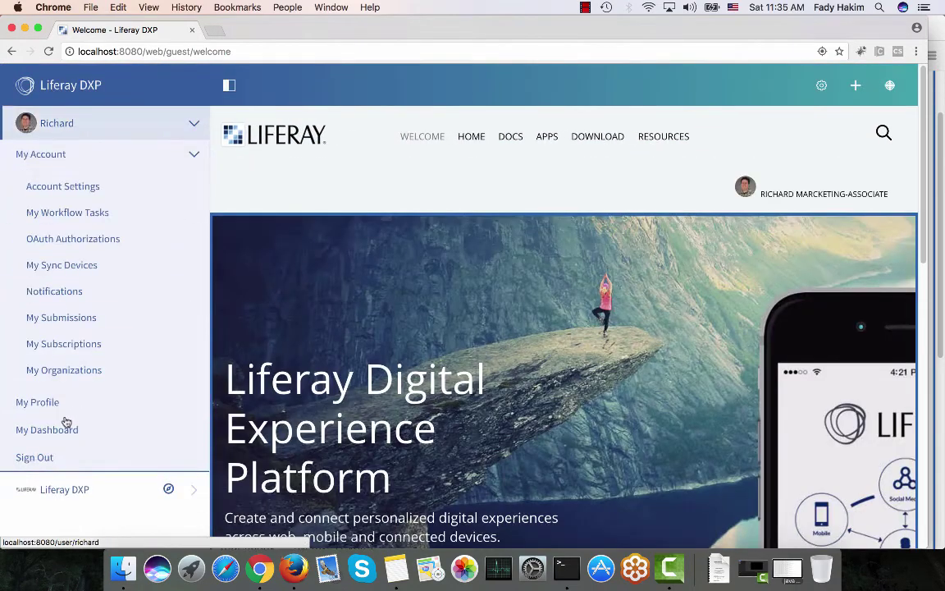
click(49, 454)
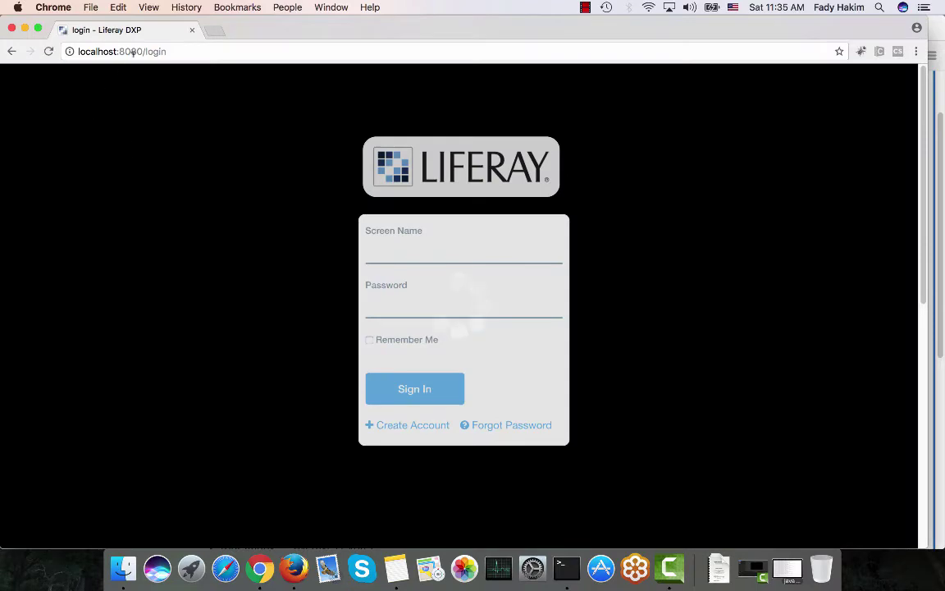
Load localhost:8080 to reach the public Welcome page as a guest
drag(149, 51, 194, 53)
text(l)
key(Return)
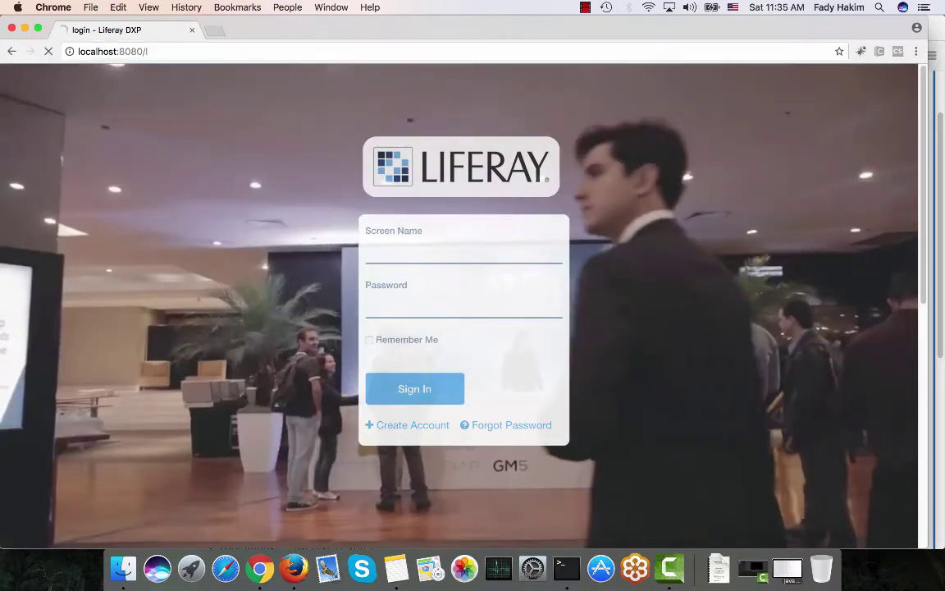
click(156, 51)
key(BackSpace)
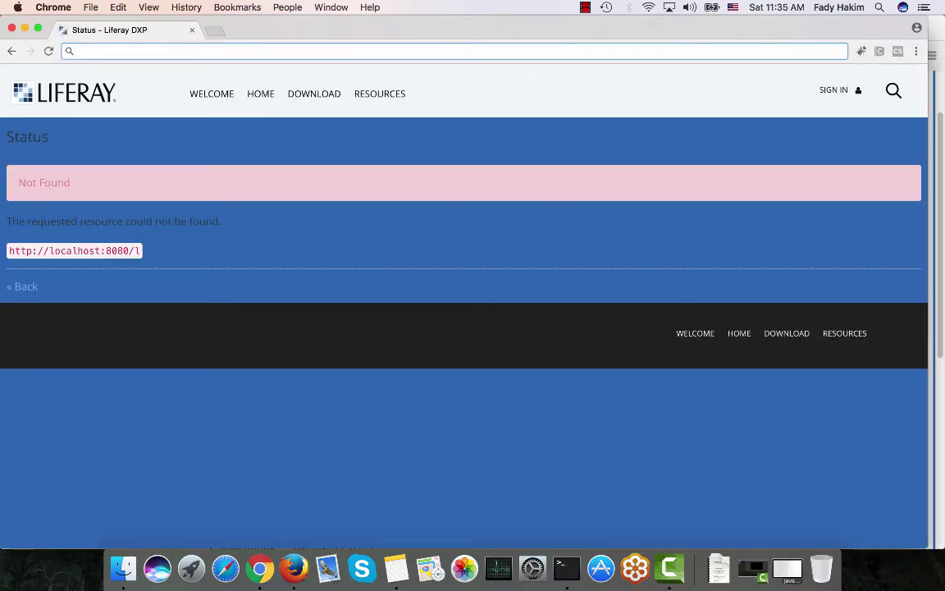
text(lo)
key(Return)
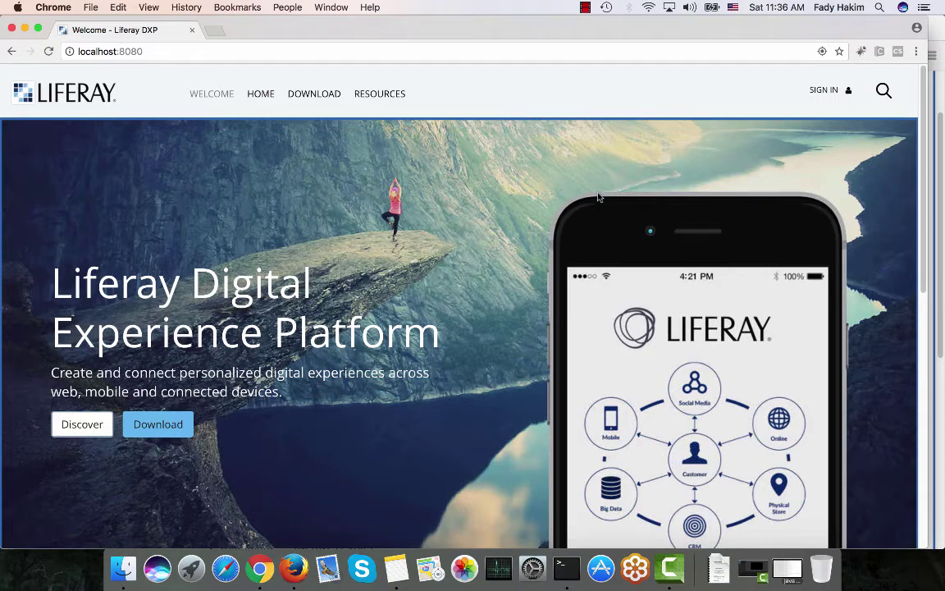
click(294, 559)
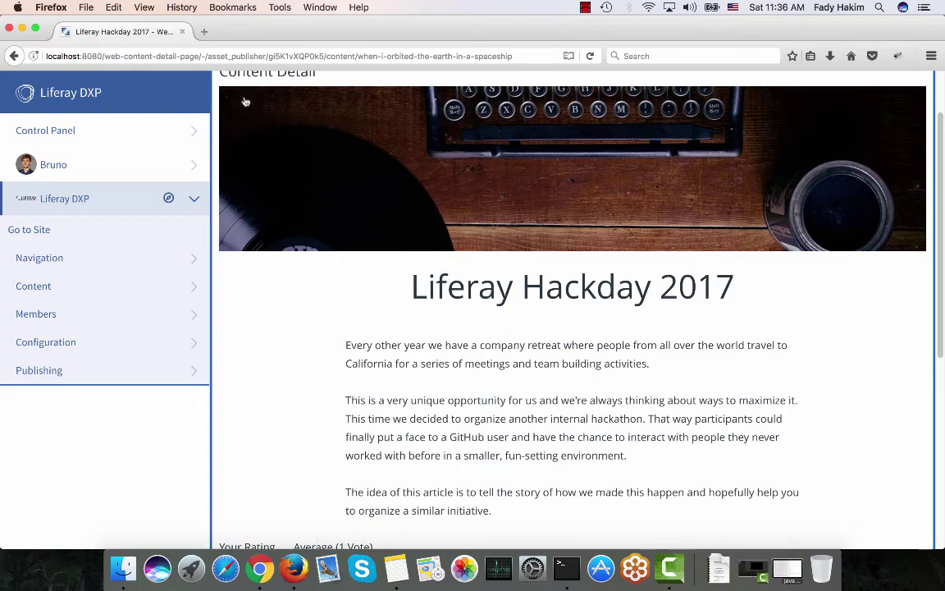
scroll(238, 100, up, 2)
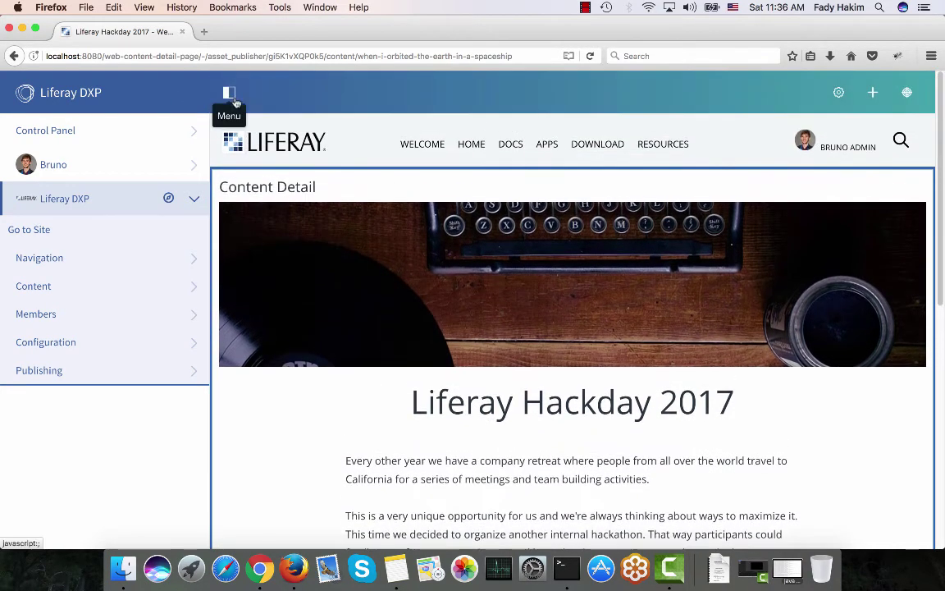
click(223, 93)
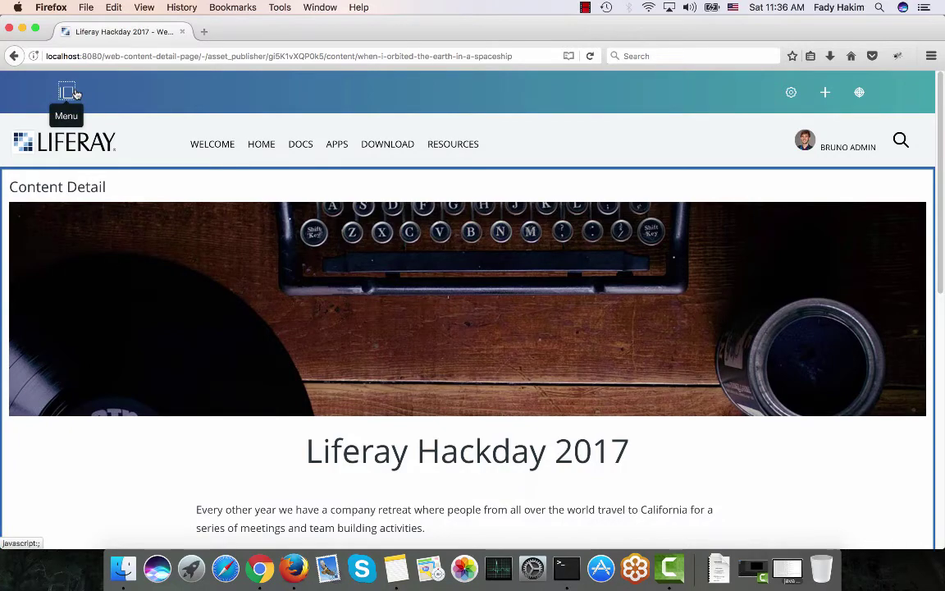
click(70, 92)
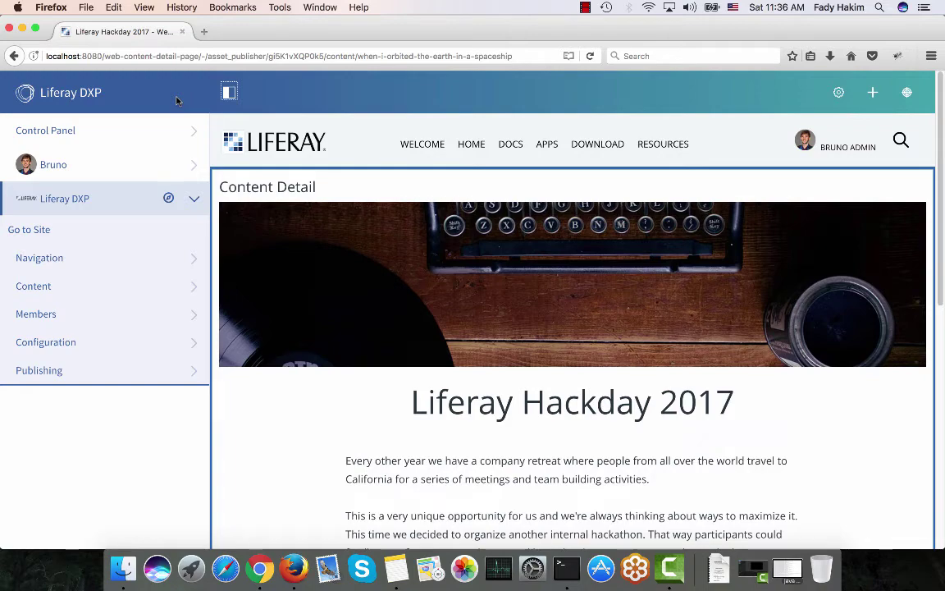
click(229, 92)
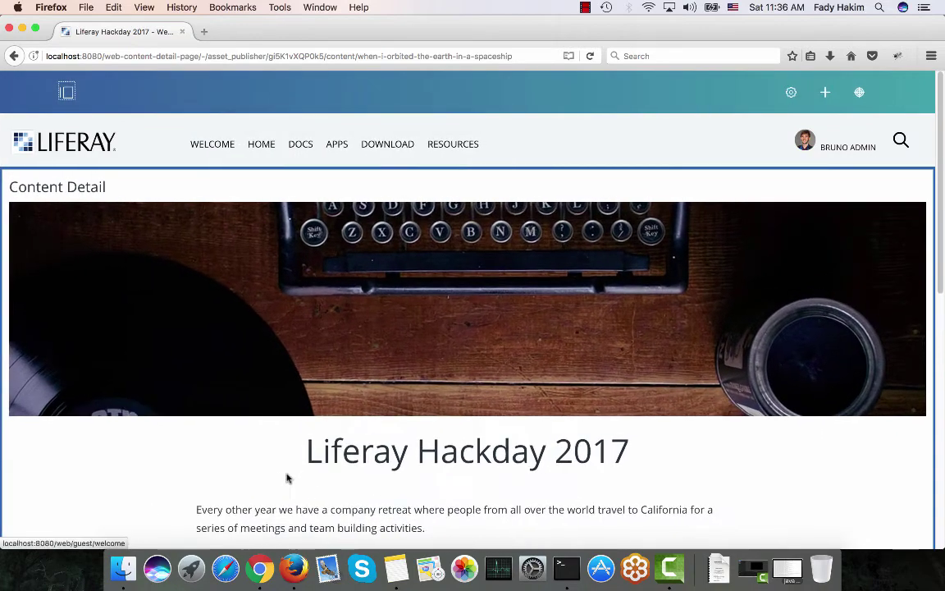
click(261, 566)
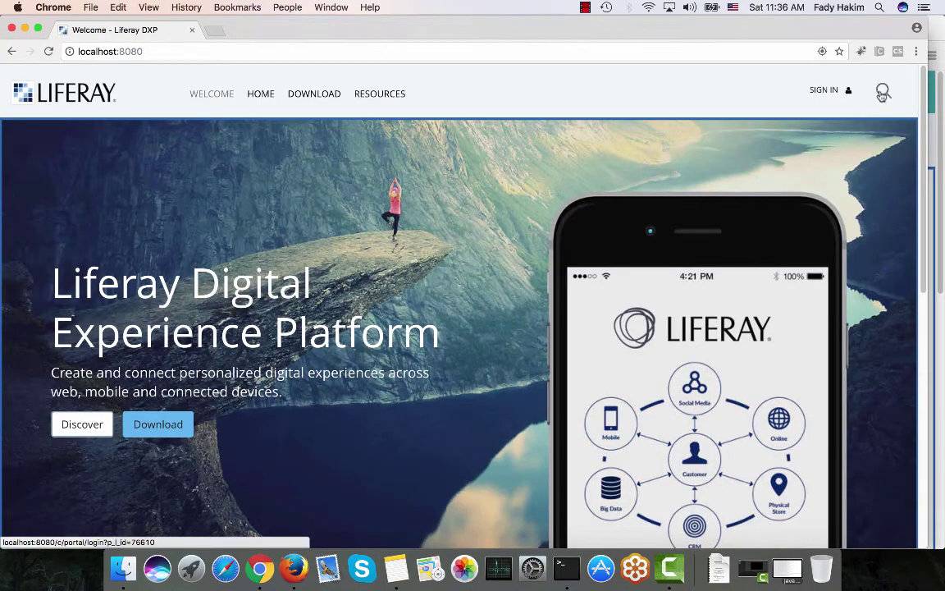
Run a site search for 'news' from the header search box
click(883, 92)
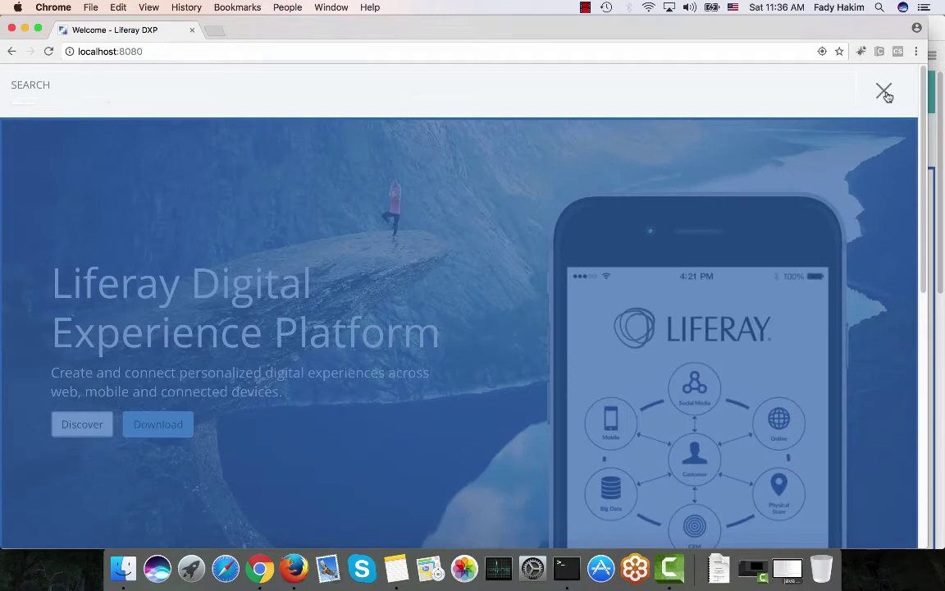
text(news)
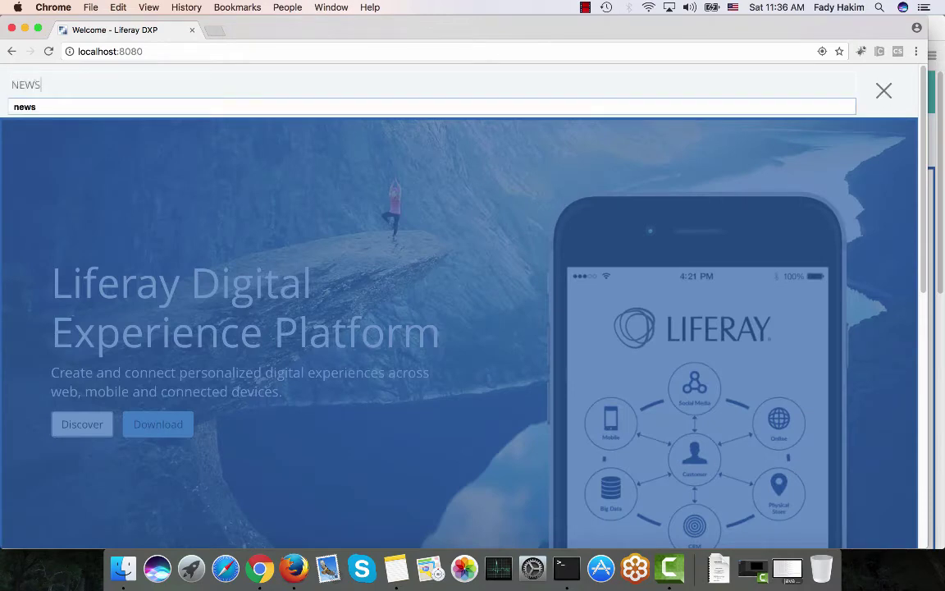
key(Return)
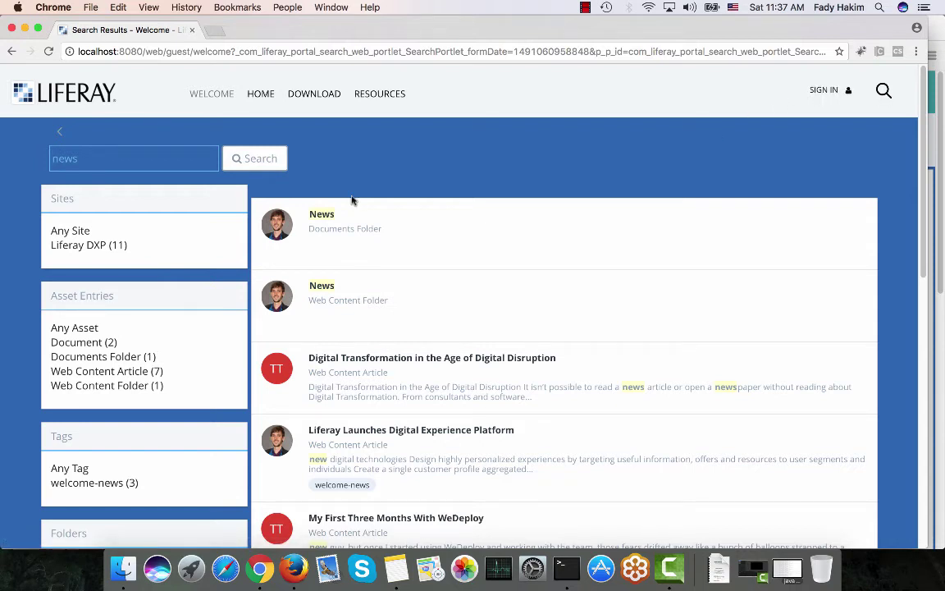
Filter the news results by the 'Liferay DXP (11)' and 'Web Content Folder (1)' facets
scroll(92, 218, down, 1)
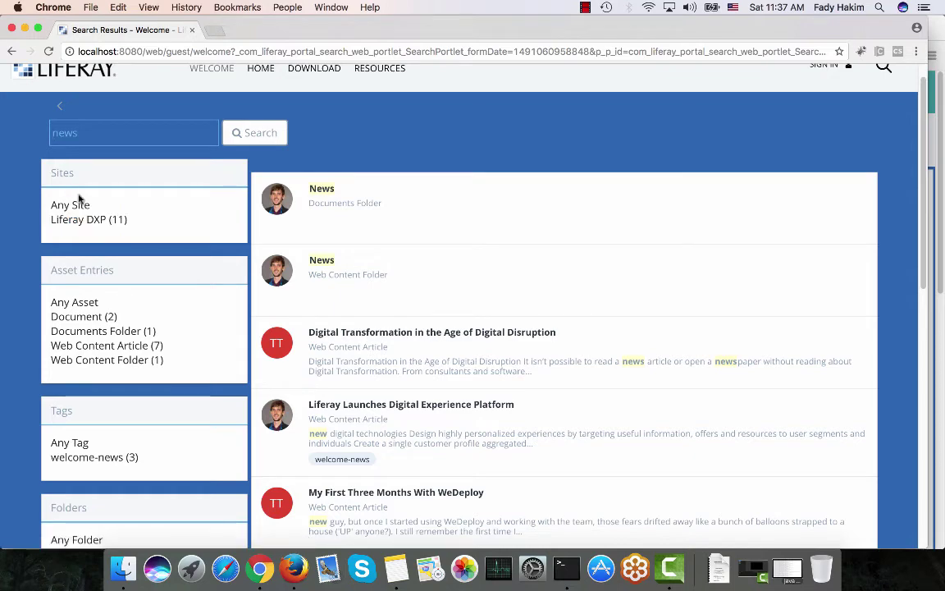
scroll(77, 197, down, 1)
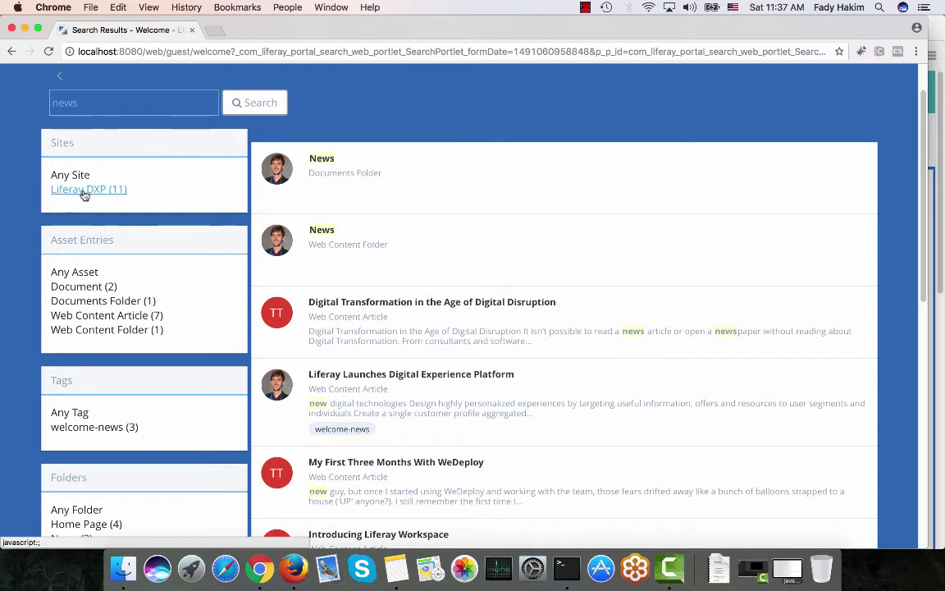
click(84, 190)
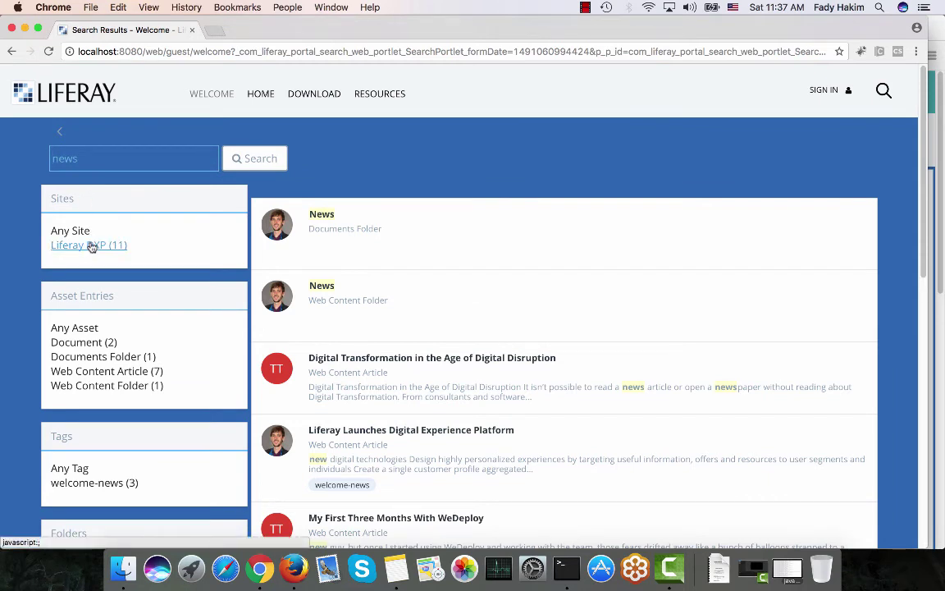
scroll(90, 246, down, 3)
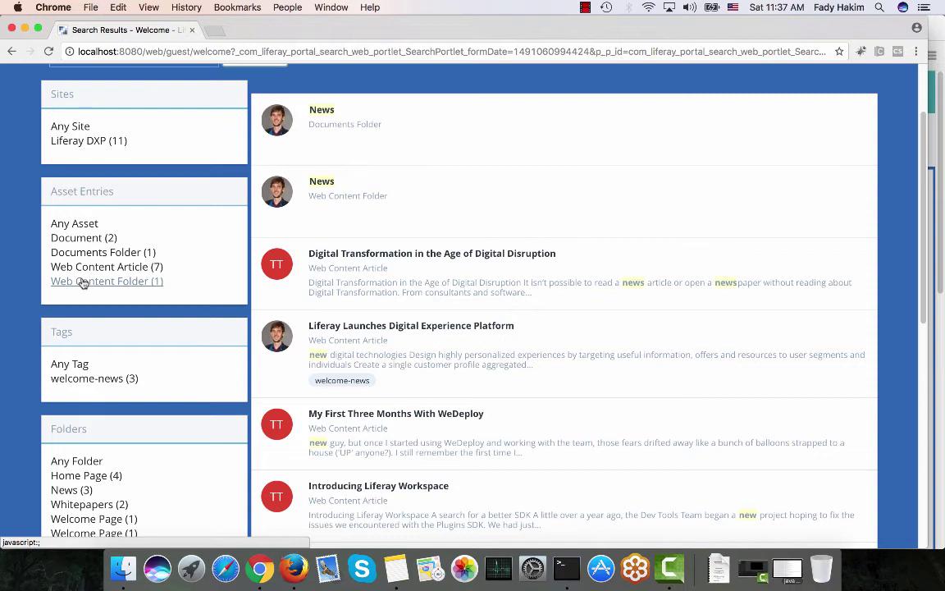
click(82, 283)
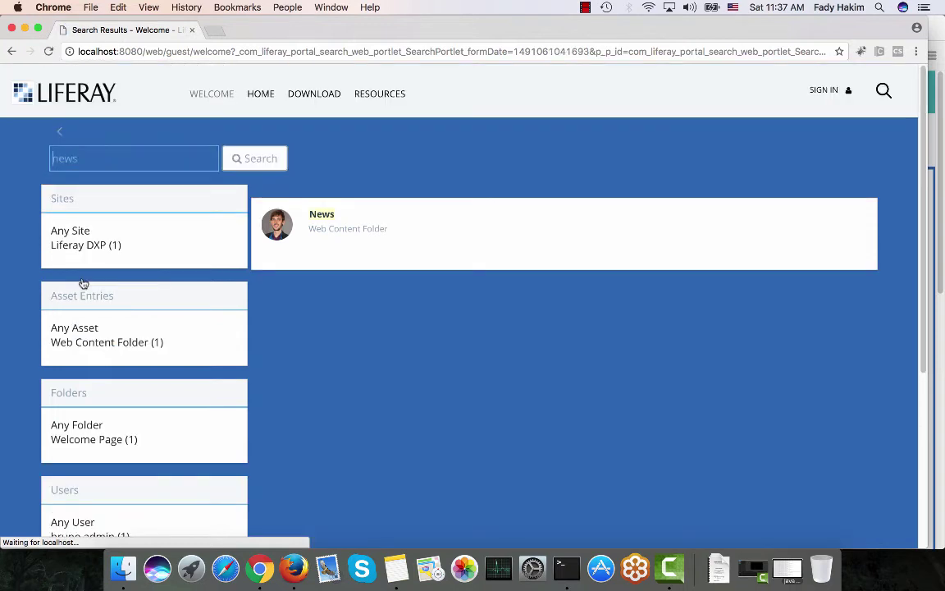
Review the filtered result and go back to the Welcome page
scroll(327, 217, down, 2)
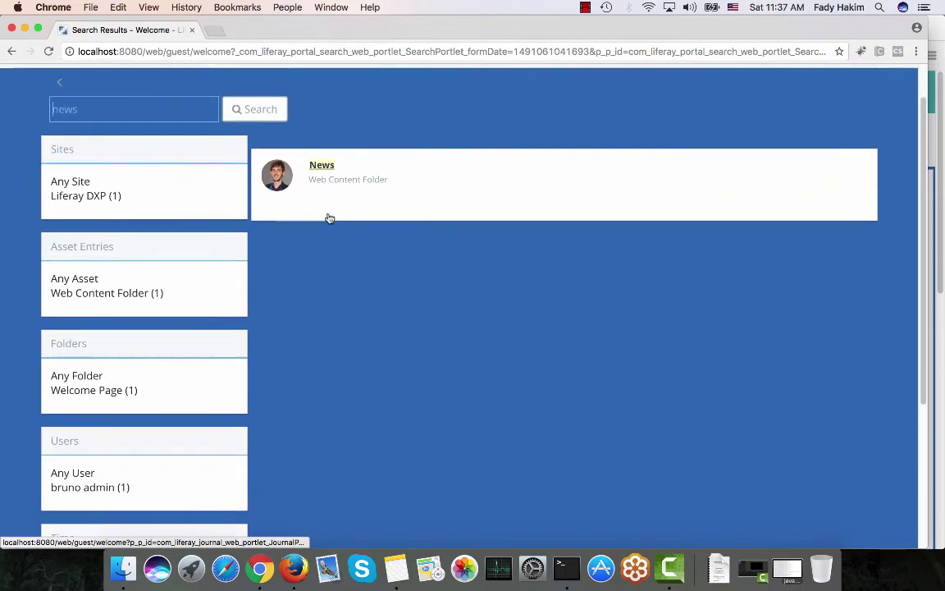
scroll(329, 218, down, 3)
scroll(329, 219, up, 3)
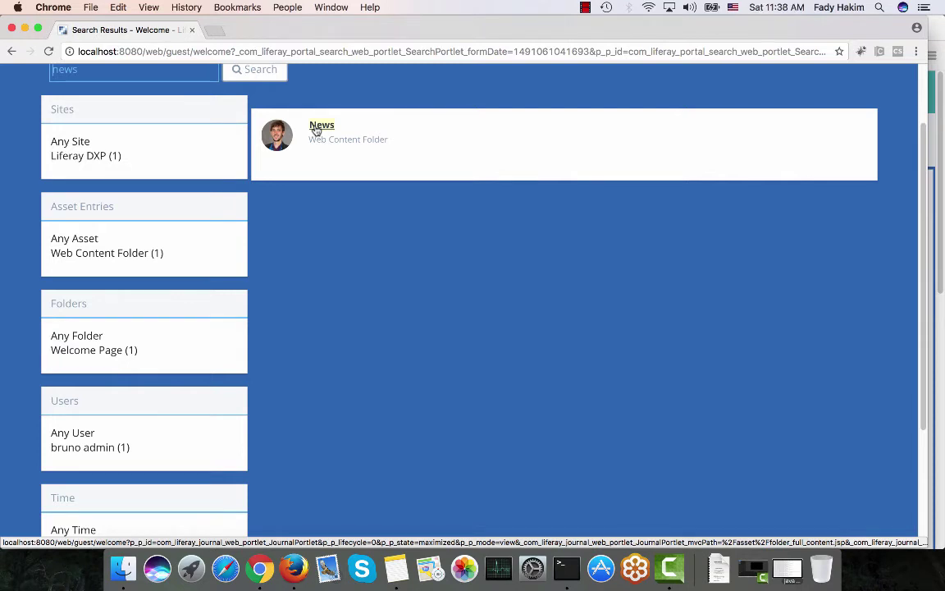
scroll(316, 131, up, 2)
click(59, 135)
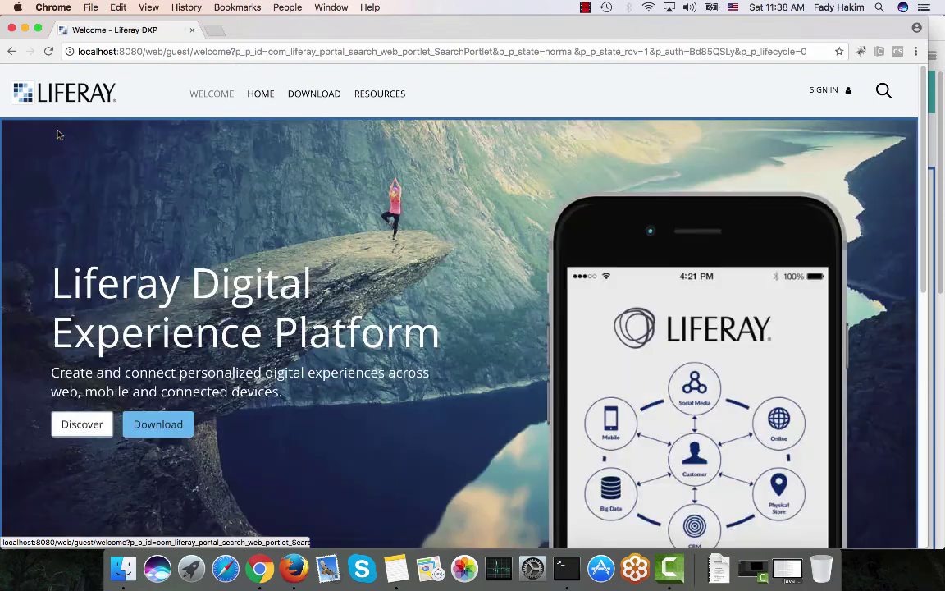
Search 'news' again, filter by the welcome-news tag, then switch to the signed-in Firefox session
click(884, 88)
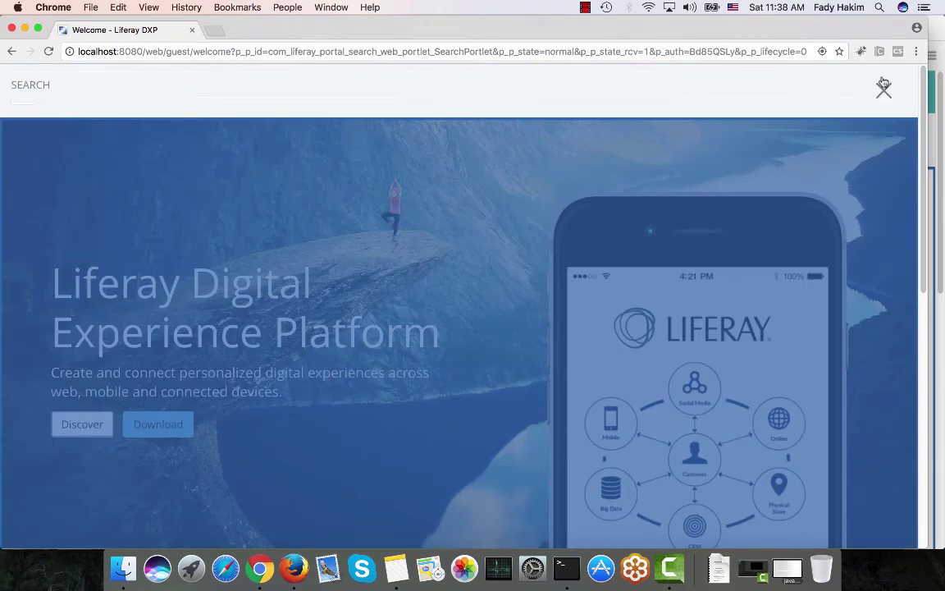
text(news)
key(Return)
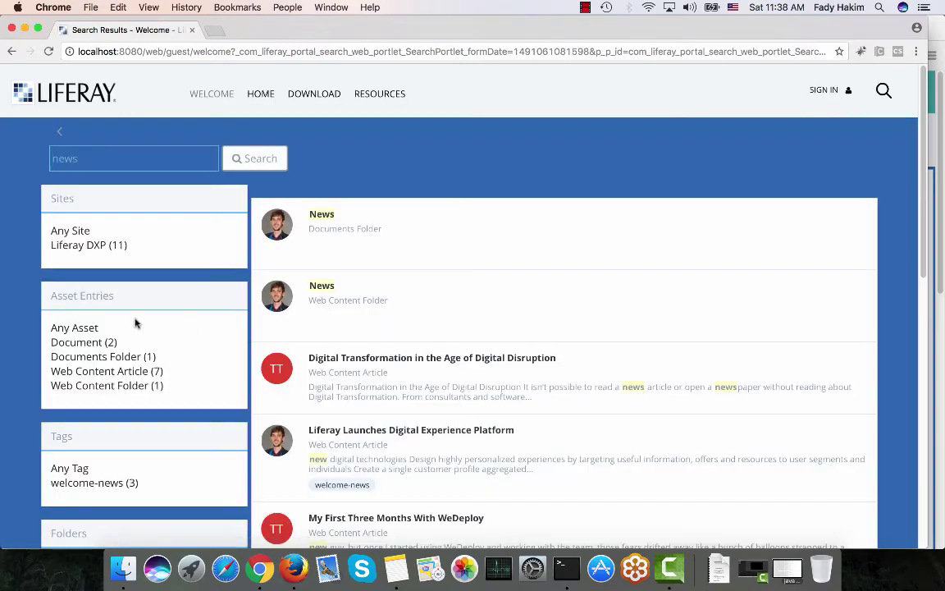
scroll(135, 321, down, 3)
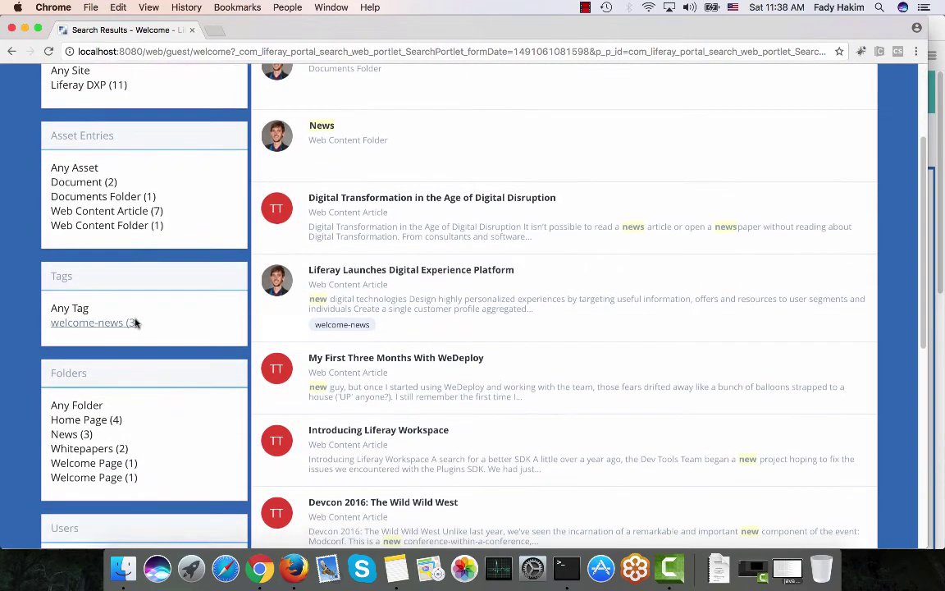
click(90, 324)
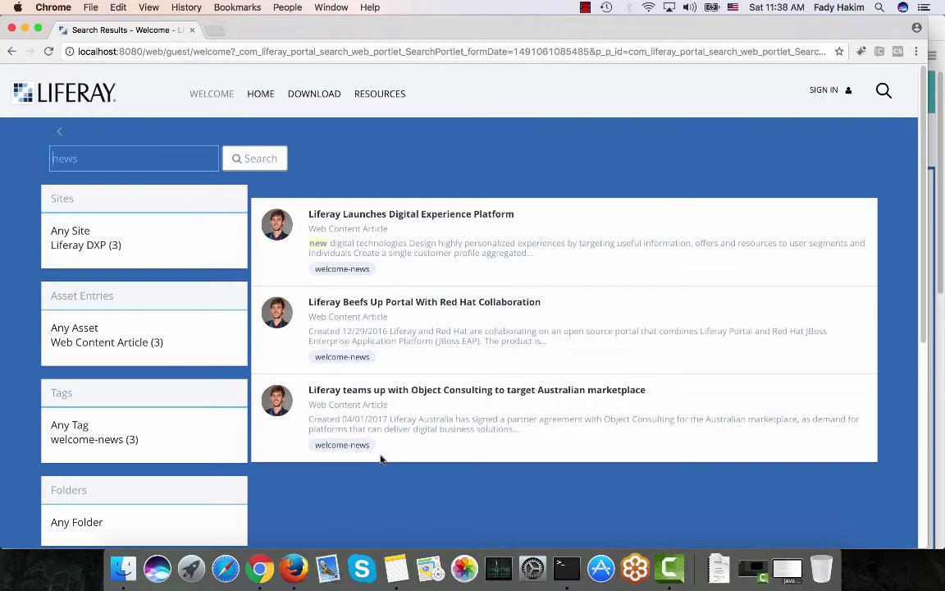
click(296, 565)
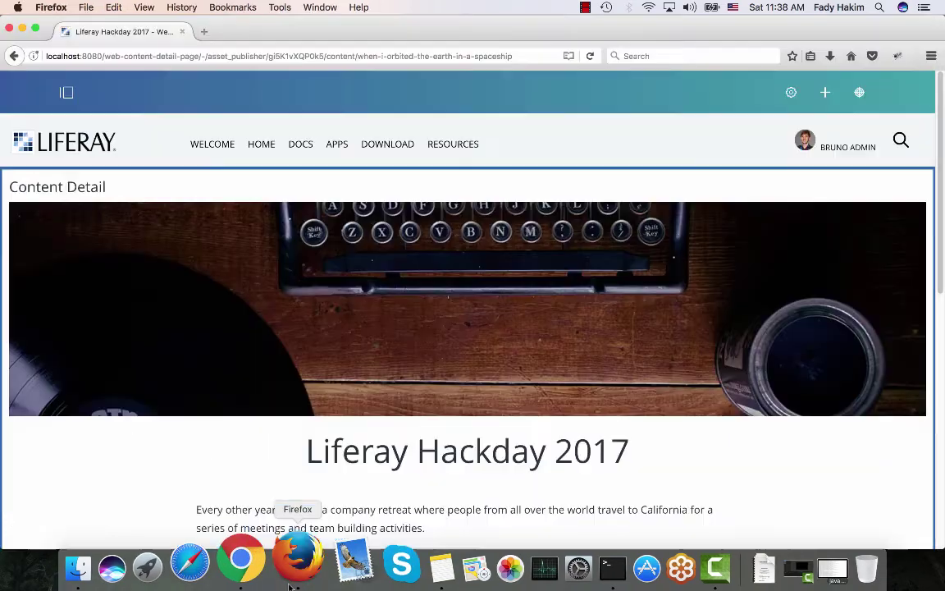
Go to Content > Web Content and open the Welcome Page > News folder
click(66, 92)
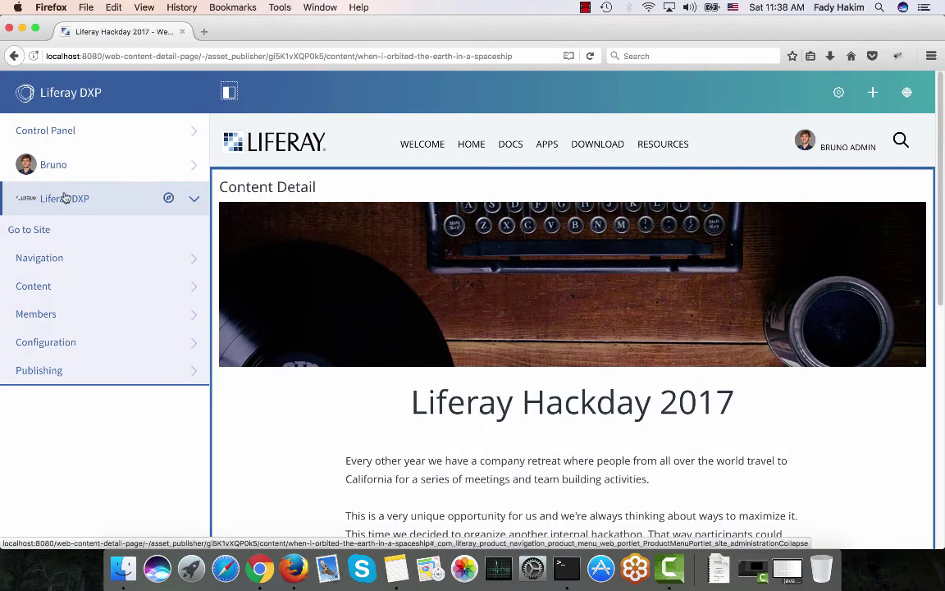
click(53, 232)
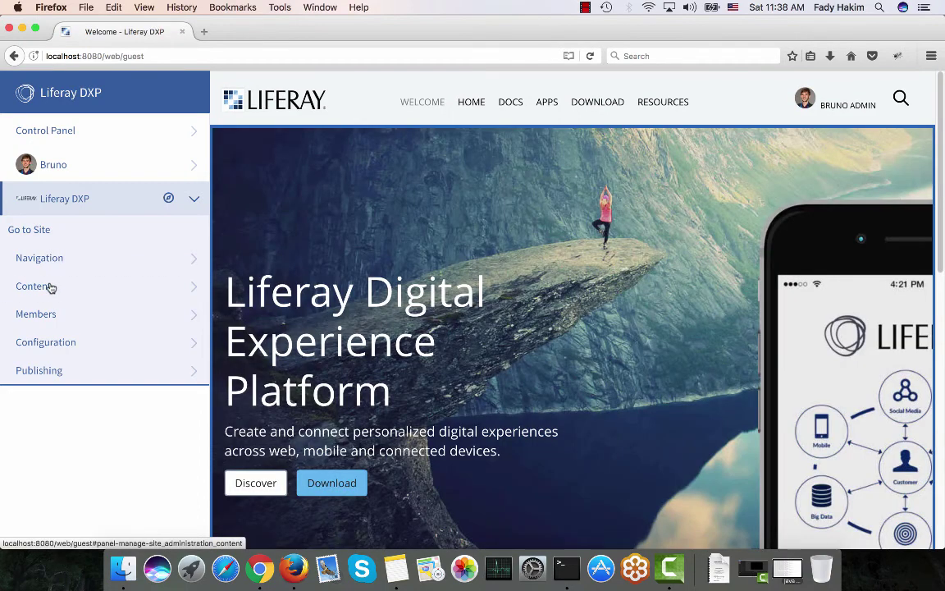
click(48, 285)
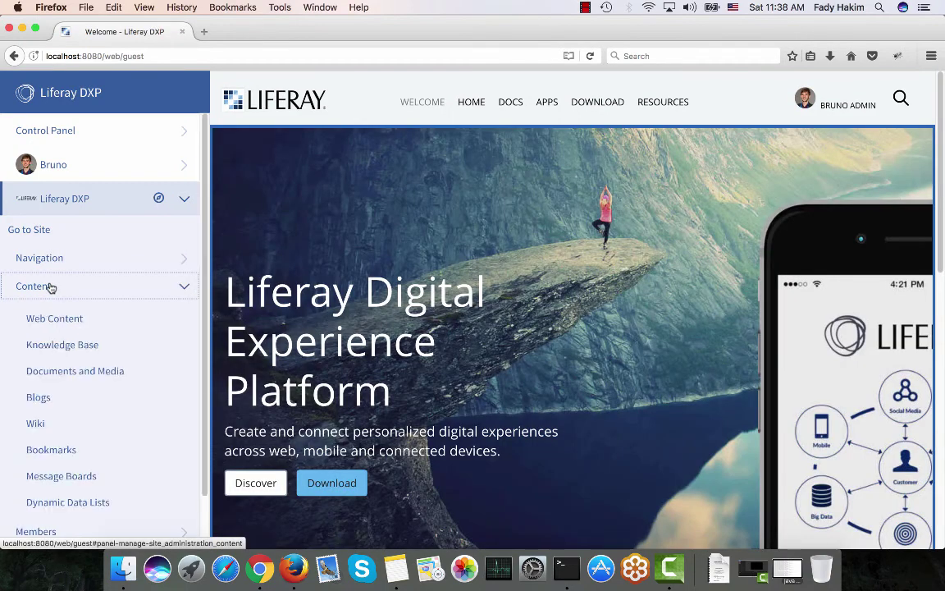
click(50, 320)
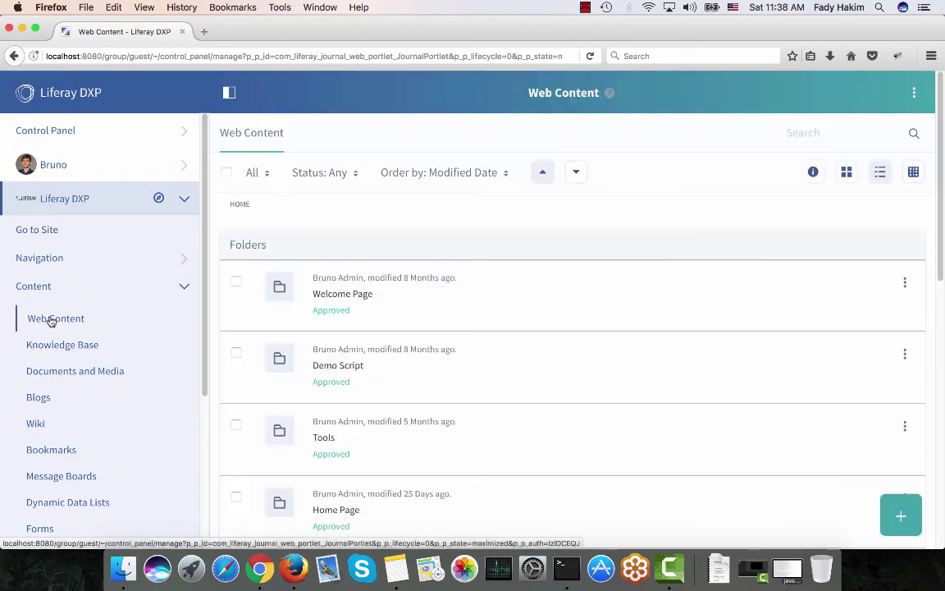
click(354, 298)
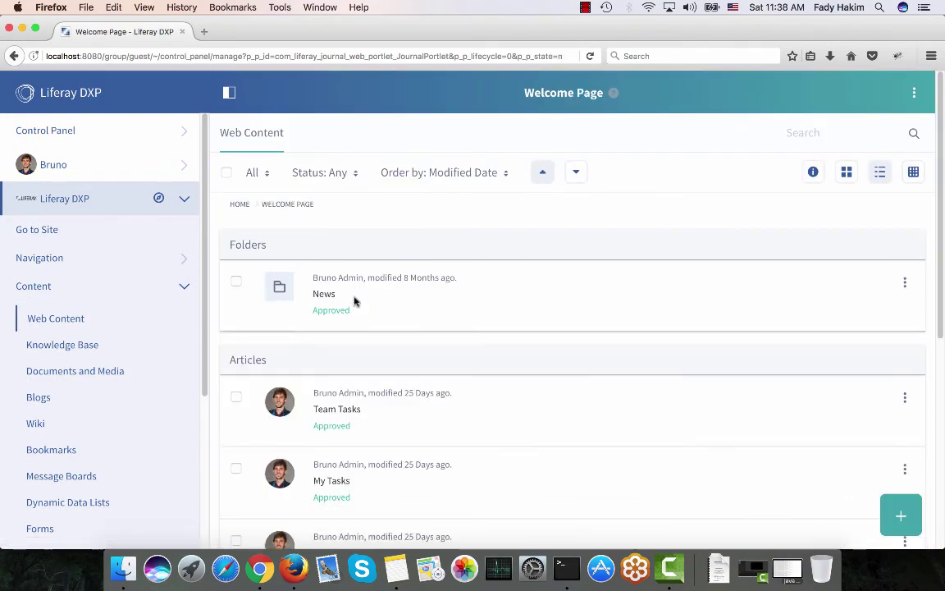
click(325, 293)
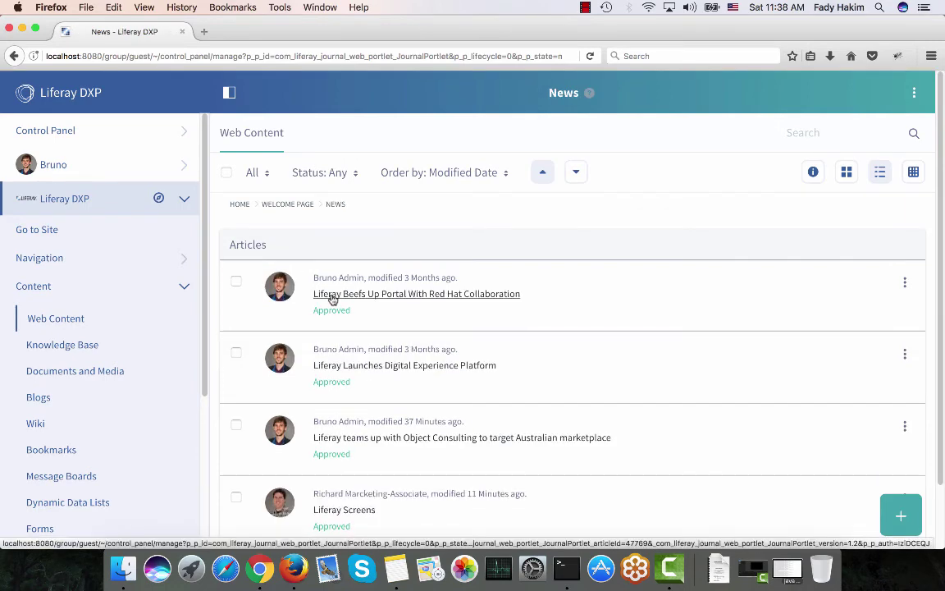
key(super+Tab)
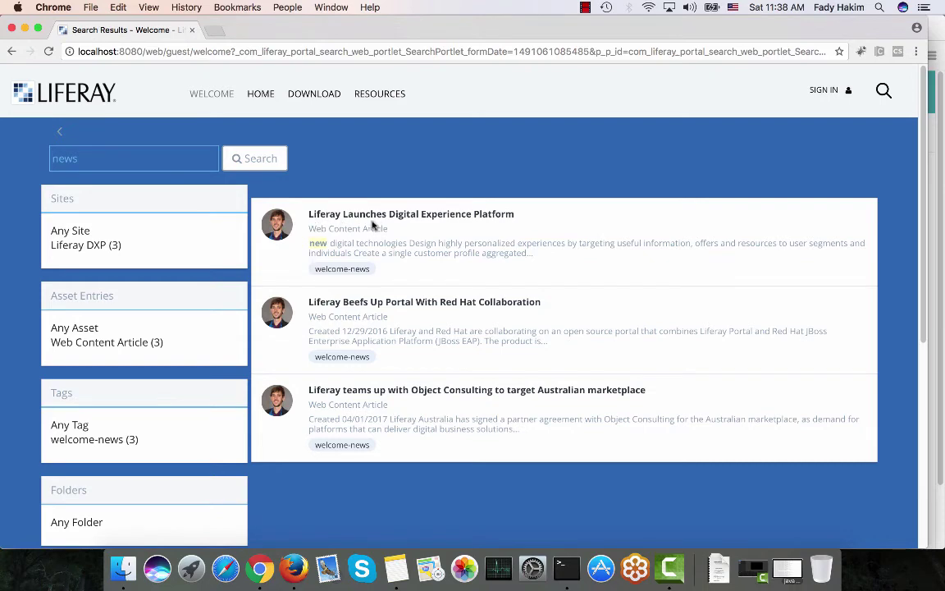
key(super+Tab)
scroll(348, 294, down, 1)
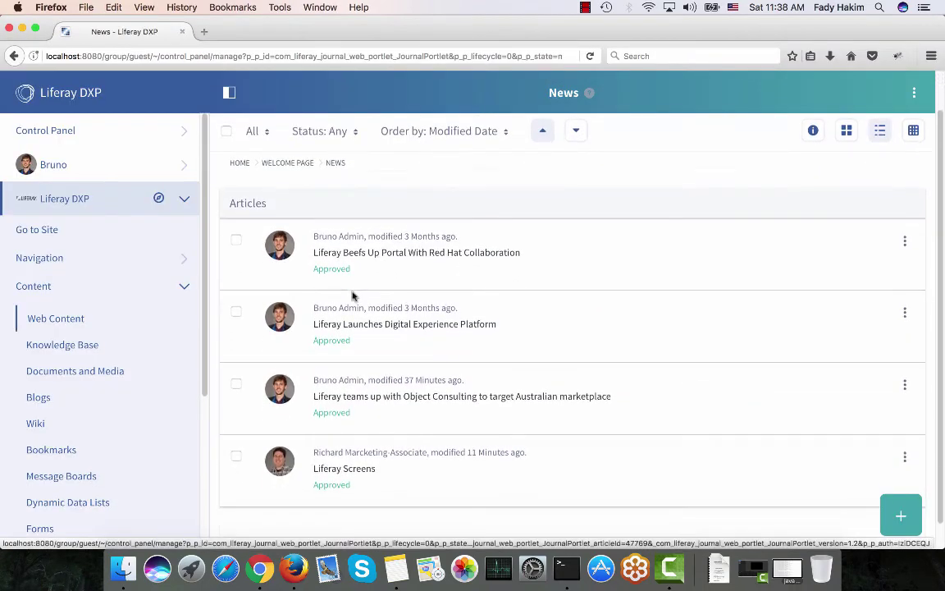
Remove Guest View and Add Discussion permissions from the Digital Experience Platform article and save
click(905, 314)
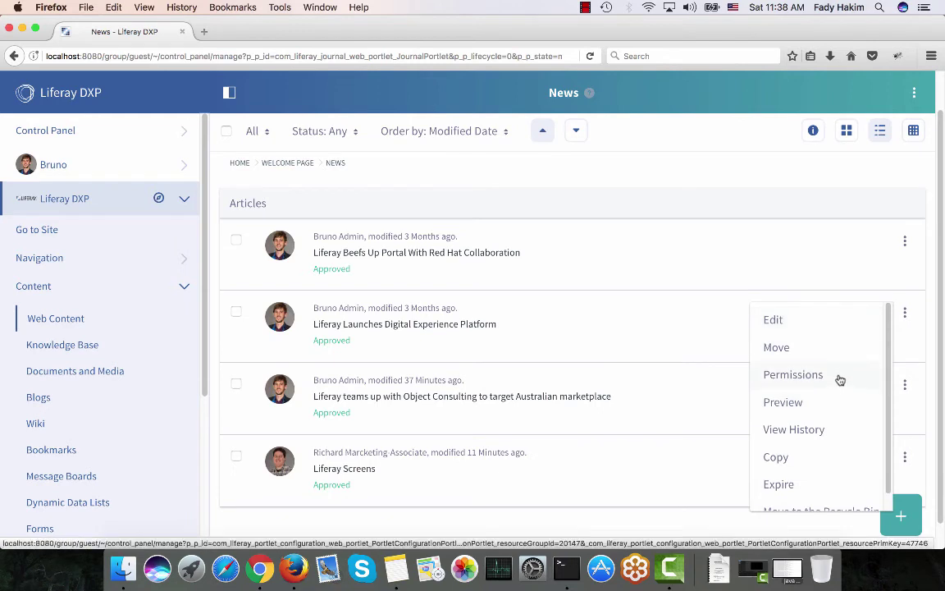
click(839, 377)
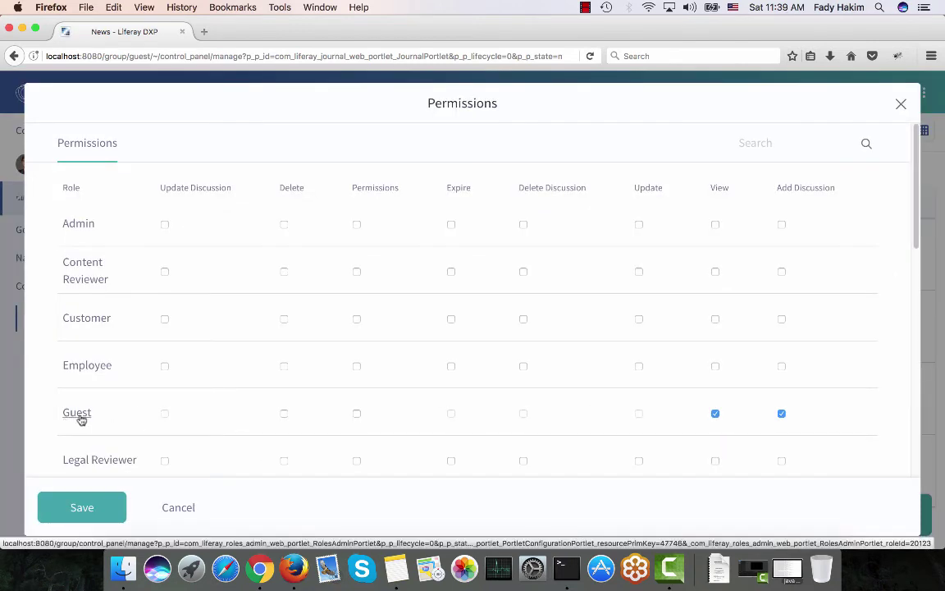
click(715, 416)
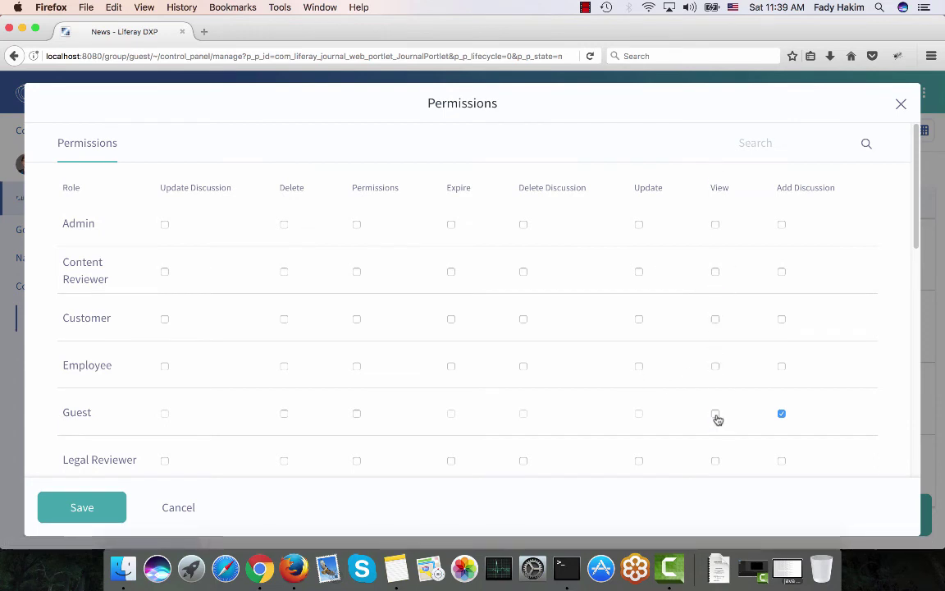
click(783, 416)
click(91, 507)
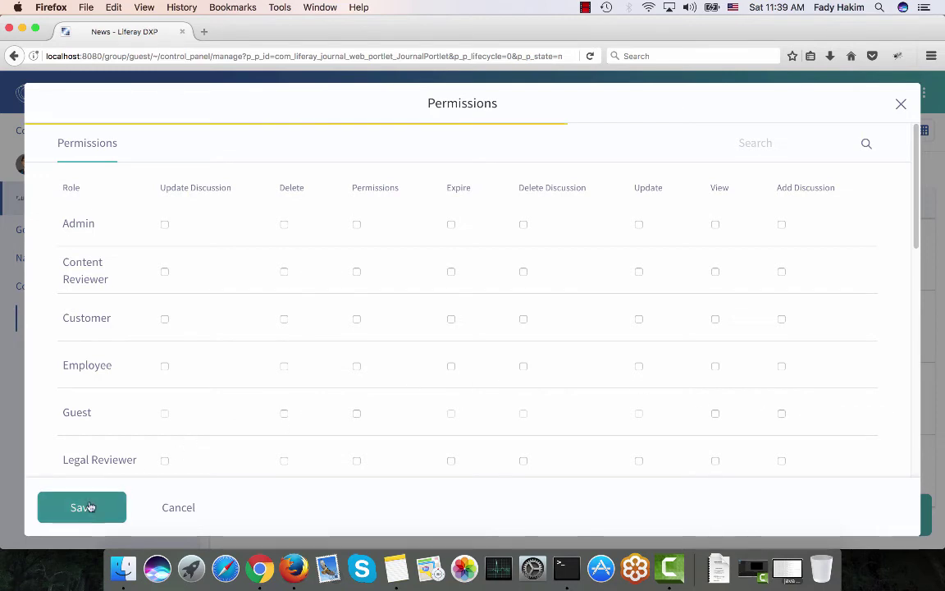
click(257, 579)
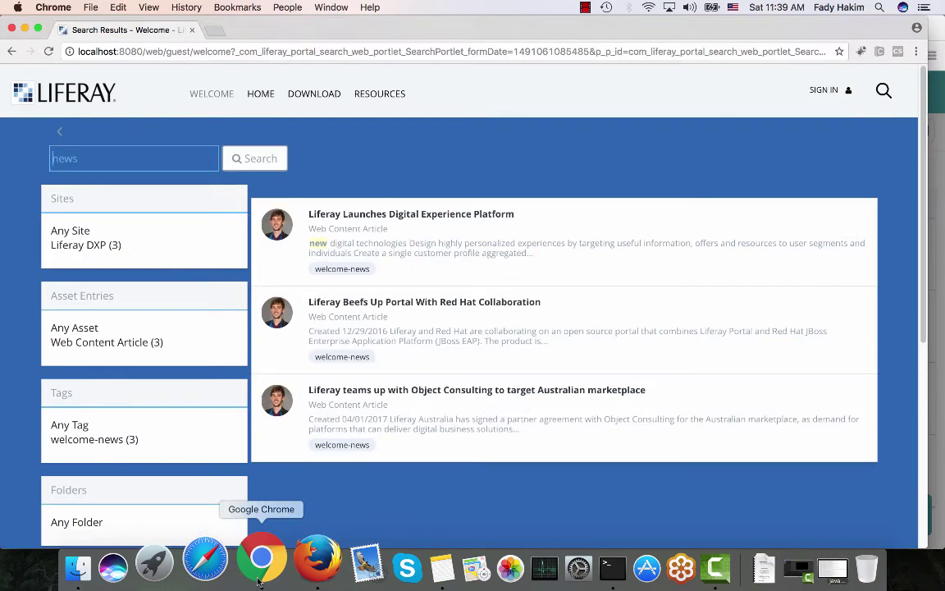
As a guest, re-run the 'news' search filtered by welcome-news, then open the Download page
click(57, 130)
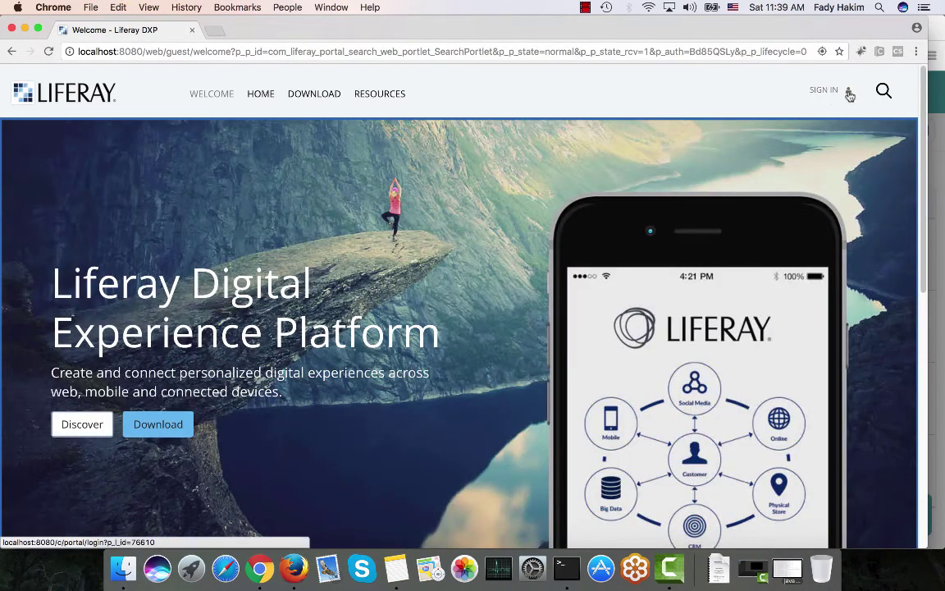
click(882, 90)
text(ne)
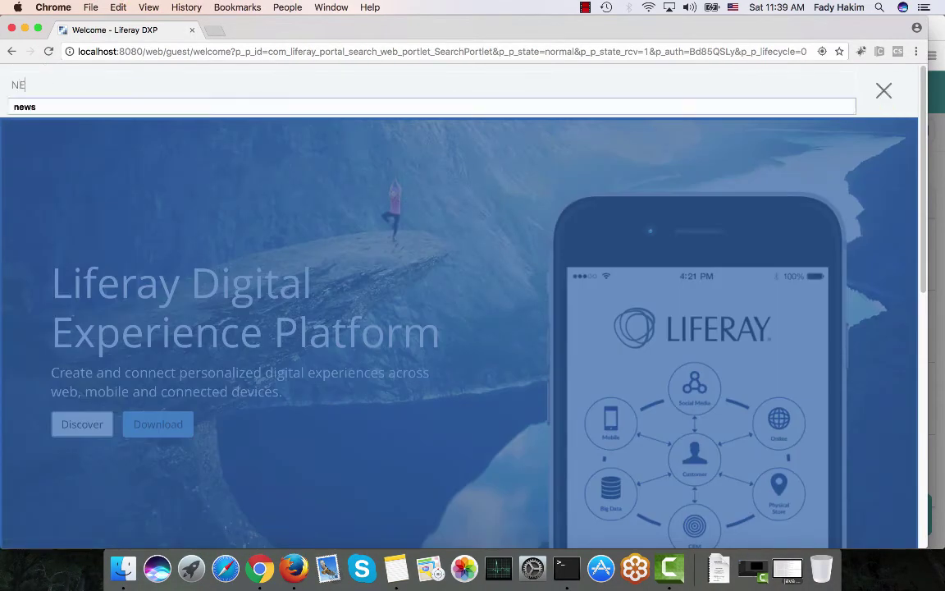
text(ws)
key(Return)
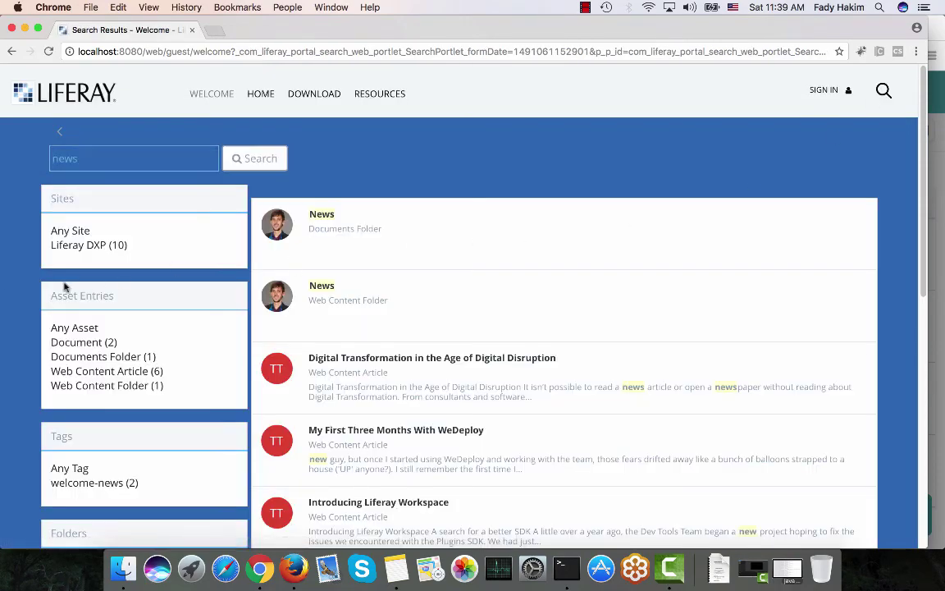
scroll(78, 332, down, 3)
click(78, 328)
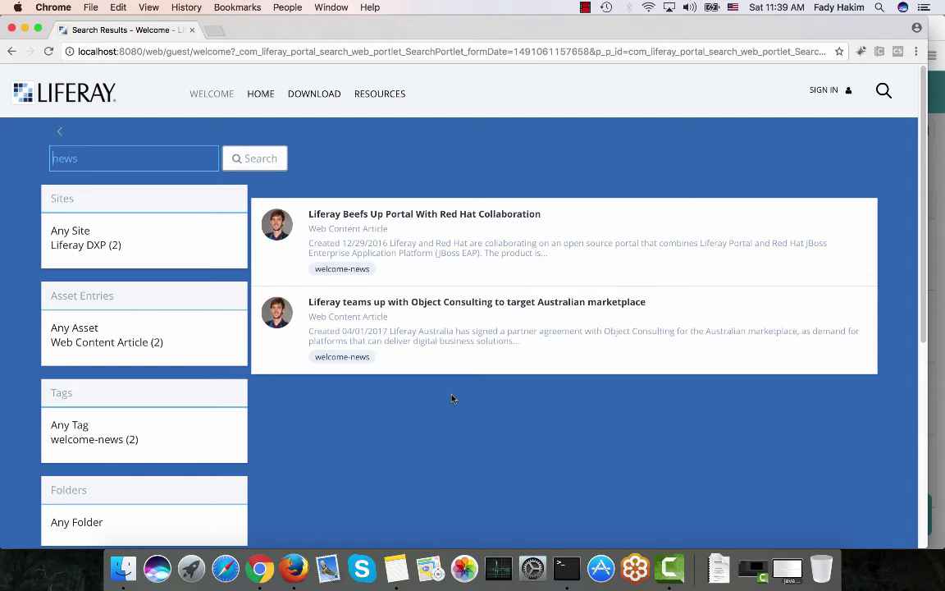
click(59, 131)
click(302, 96)
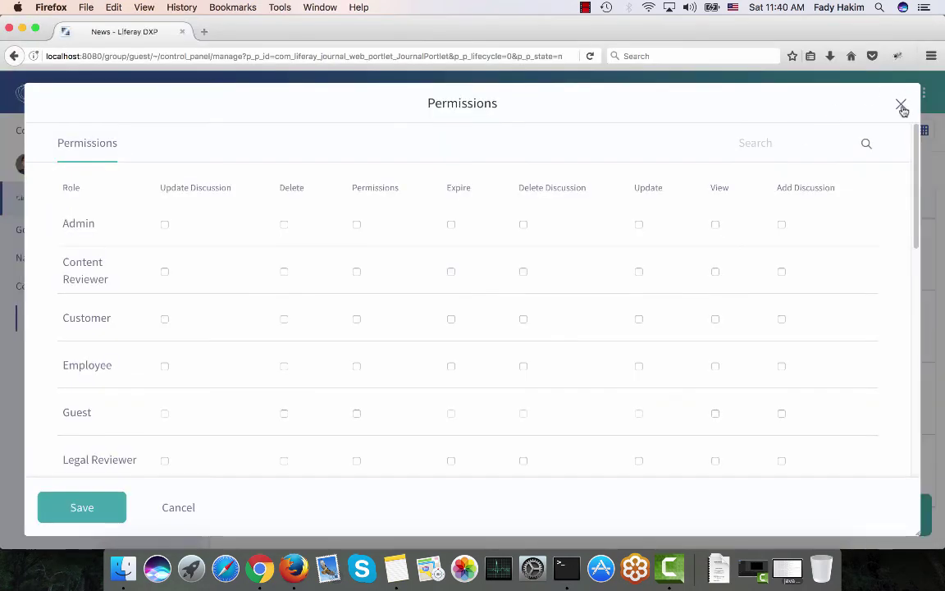
Close the permissions dialog and return to the Download page via the Welcome page
click(902, 102)
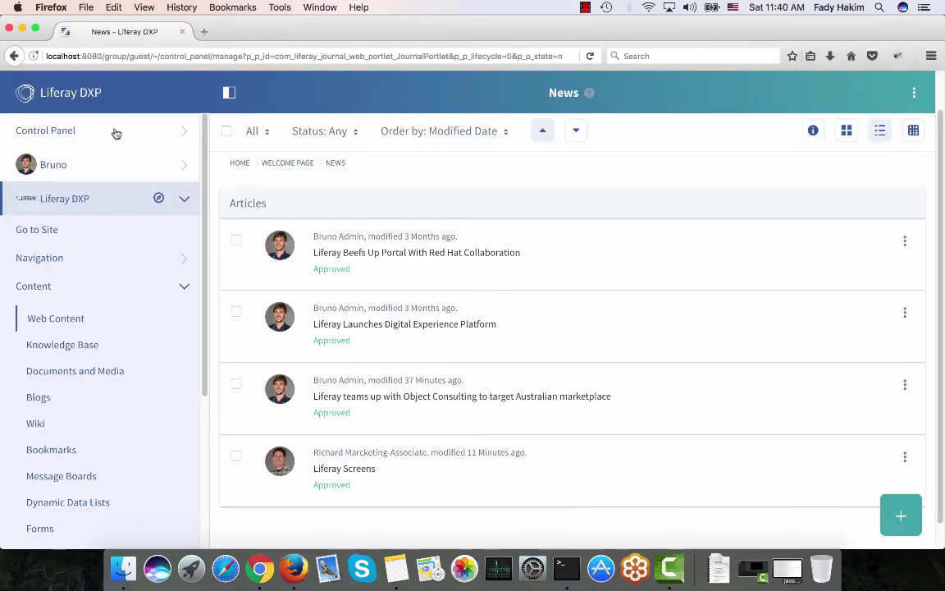
click(72, 229)
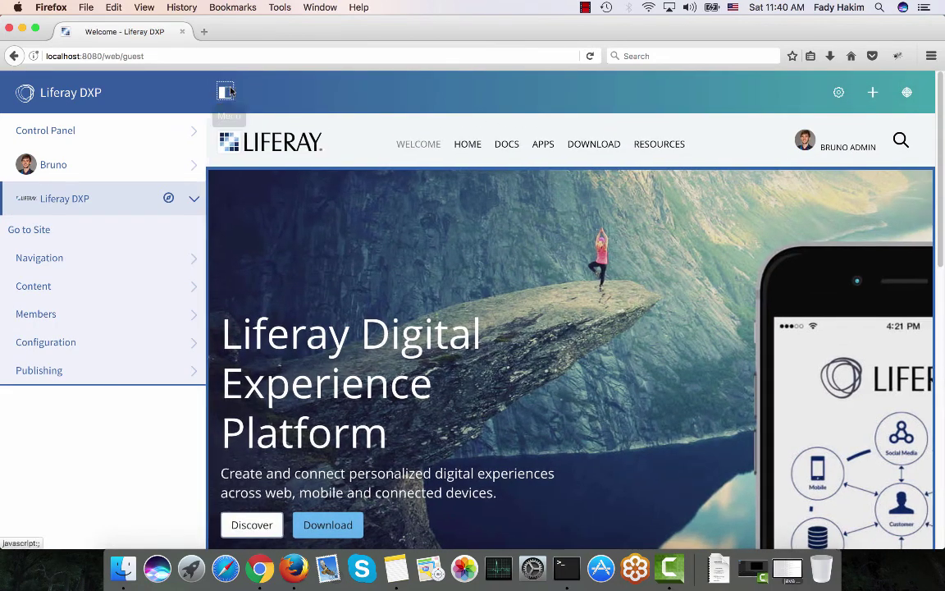
click(227, 92)
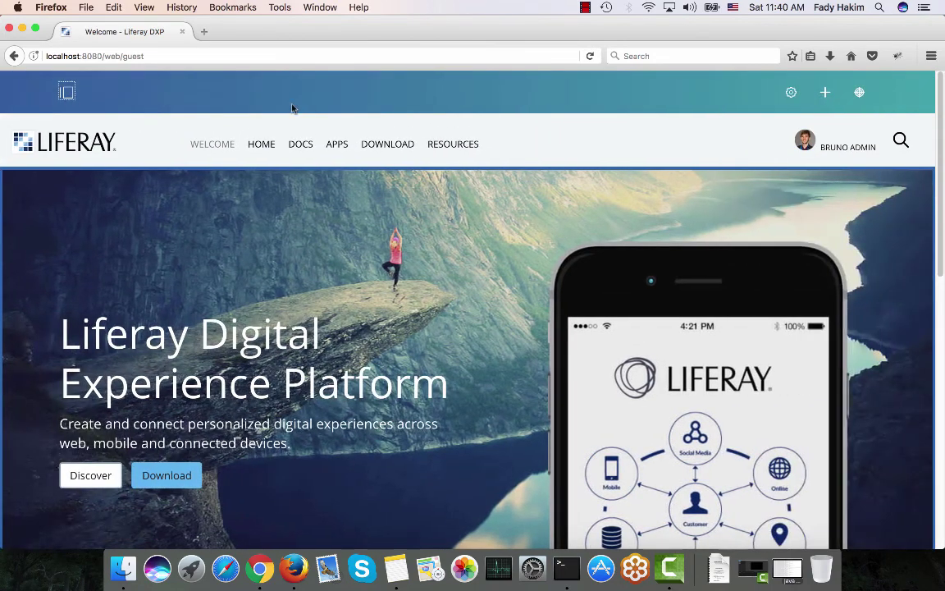
click(387, 148)
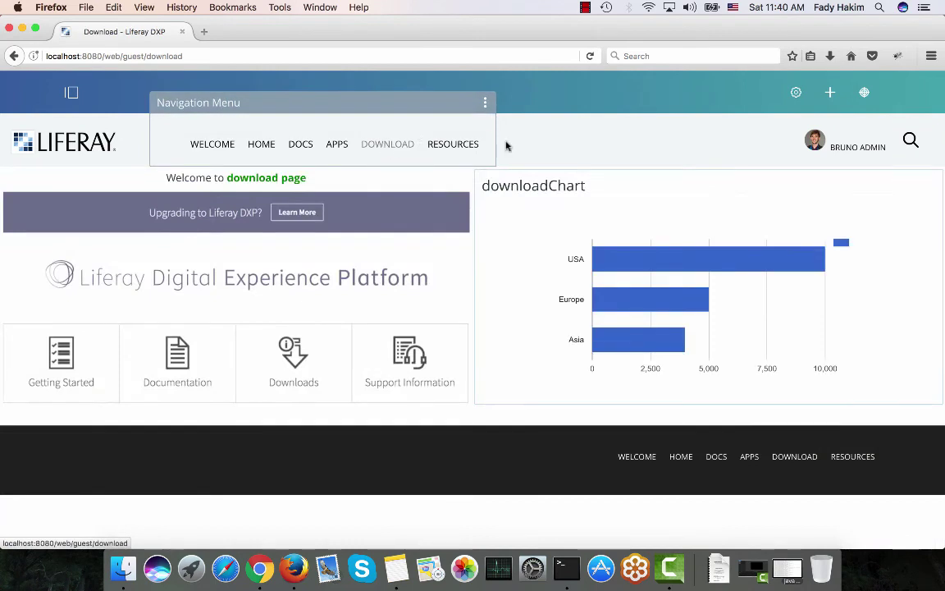
Save downloadChart permissions with View for Manager and Site Member only, not Guest
click(932, 159)
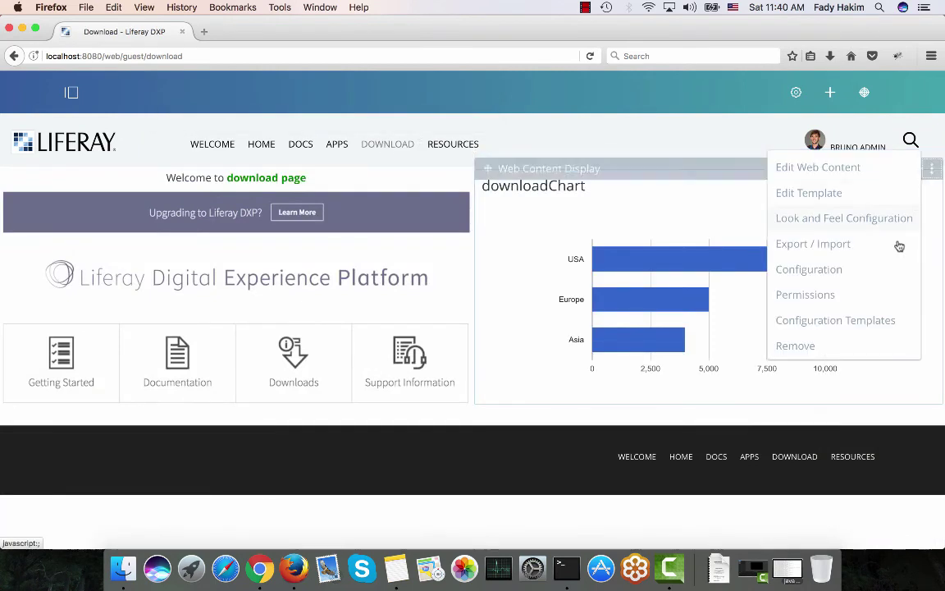
click(805, 295)
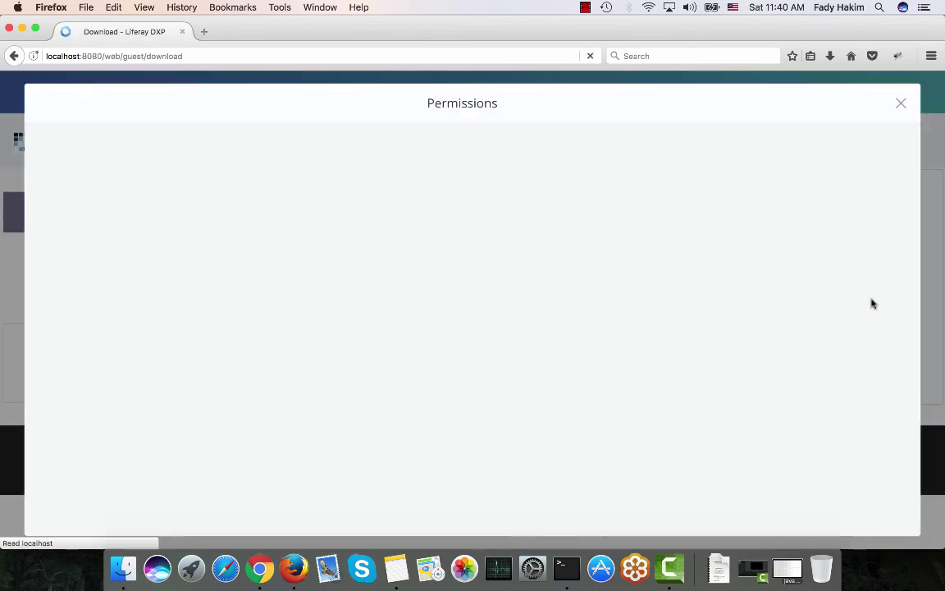
scroll(296, 332, down, 2)
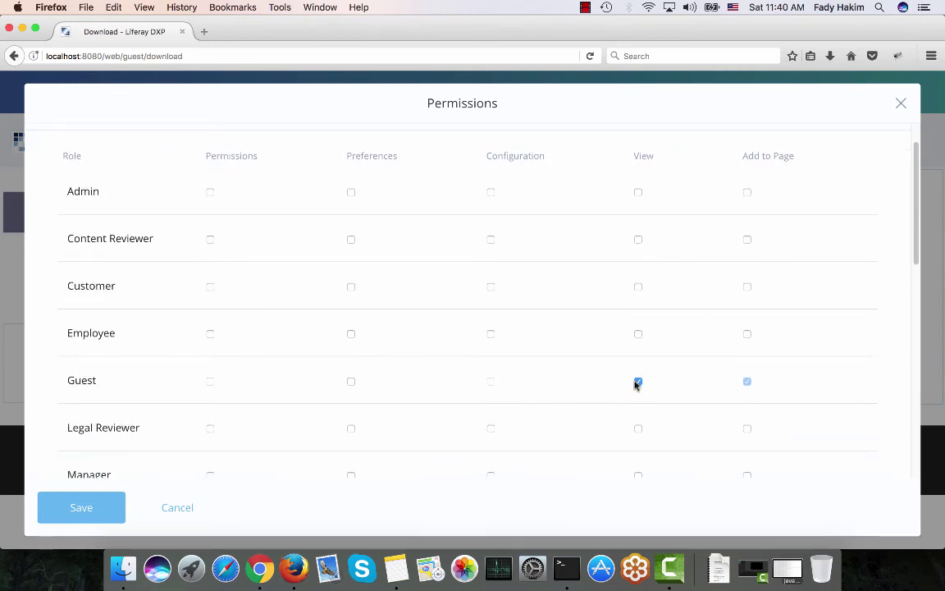
scroll(578, 353, down, 5)
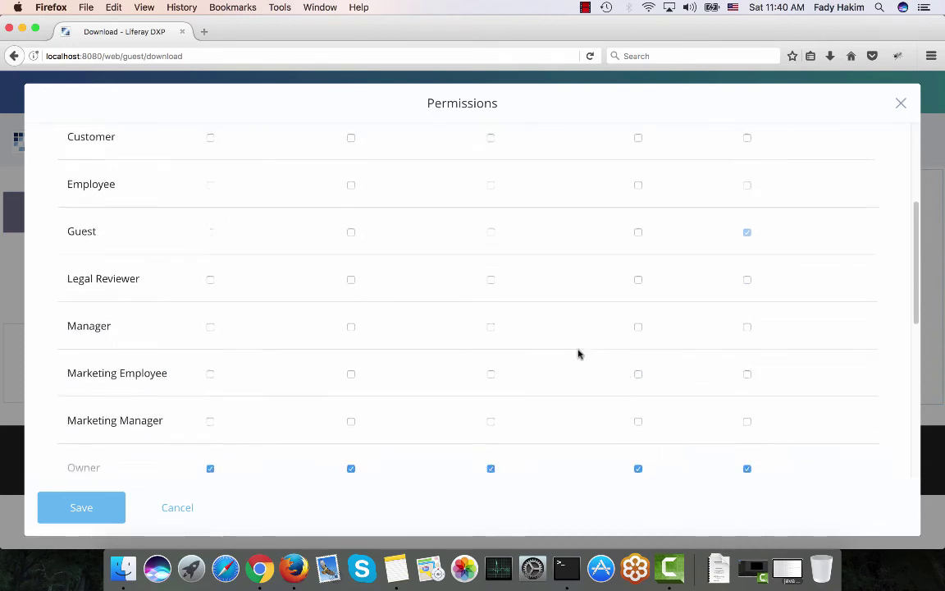
scroll(579, 354, down, 3)
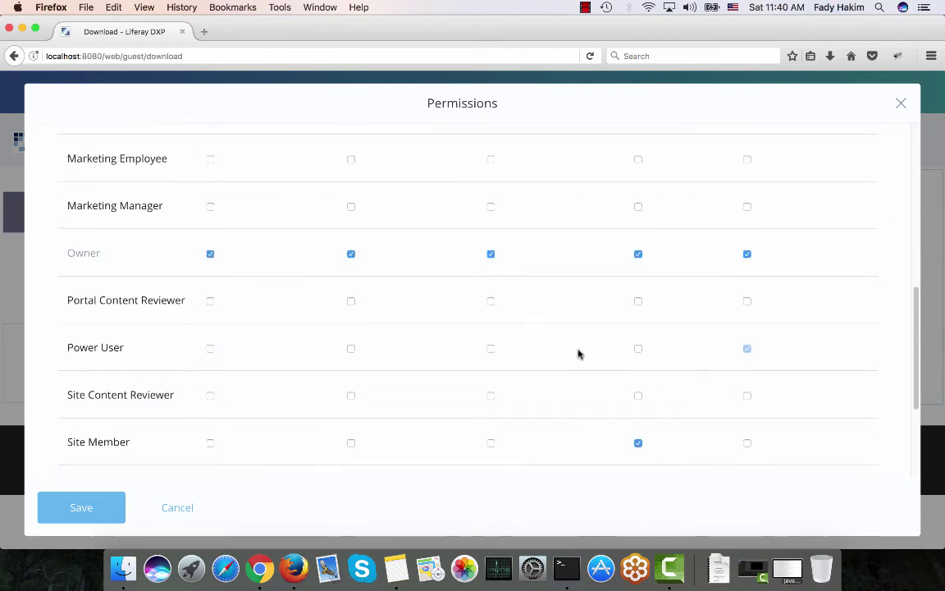
scroll(578, 354, down, 1)
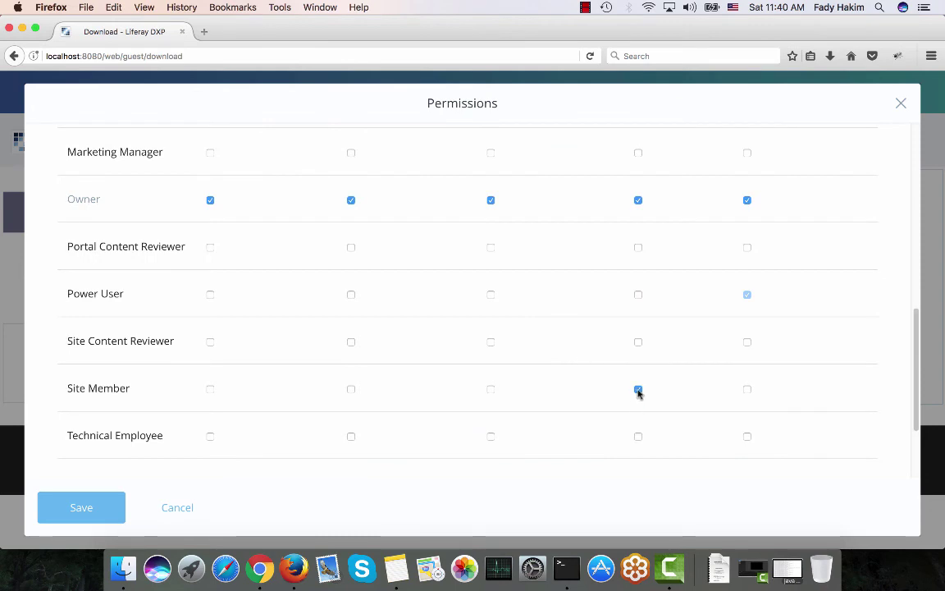
scroll(638, 393, down, 2)
scroll(638, 393, up, 5)
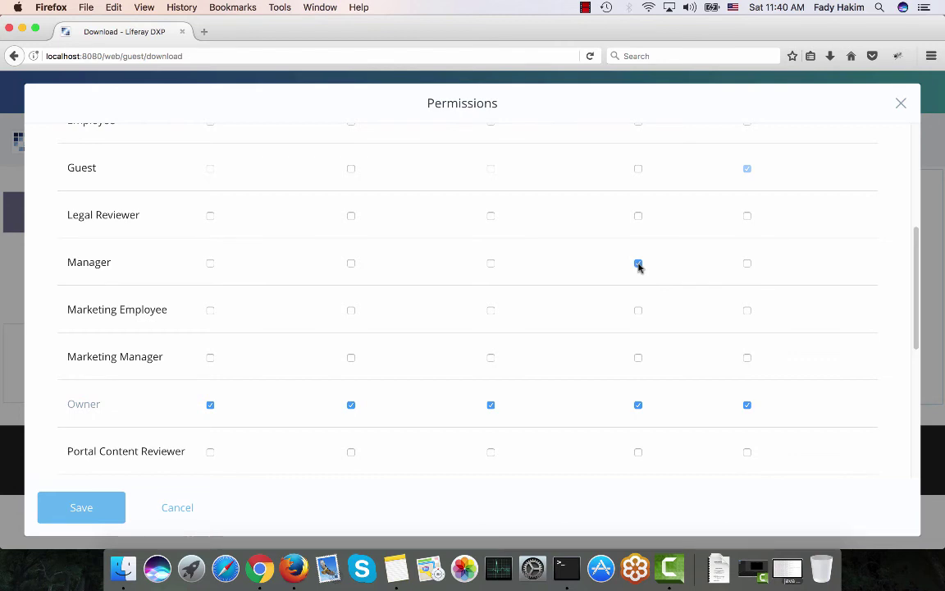
click(61, 517)
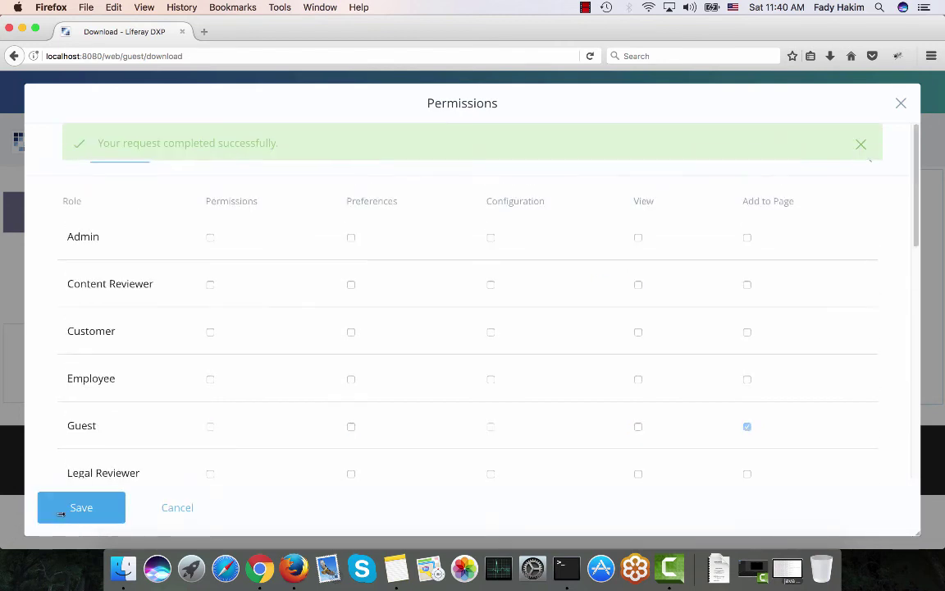
click(899, 103)
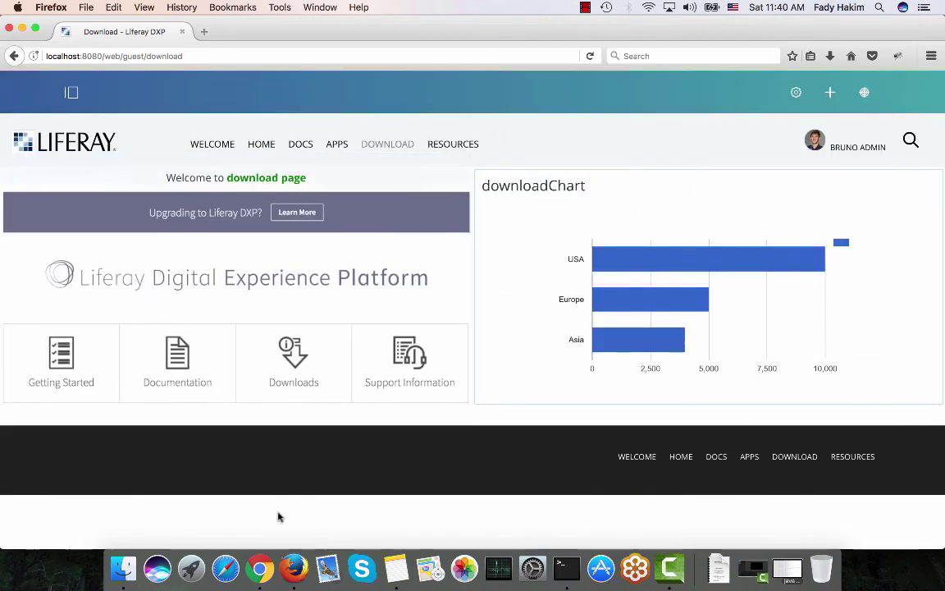
In the guest Chrome session, reload the Download page to confirm the chart is hidden
click(261, 564)
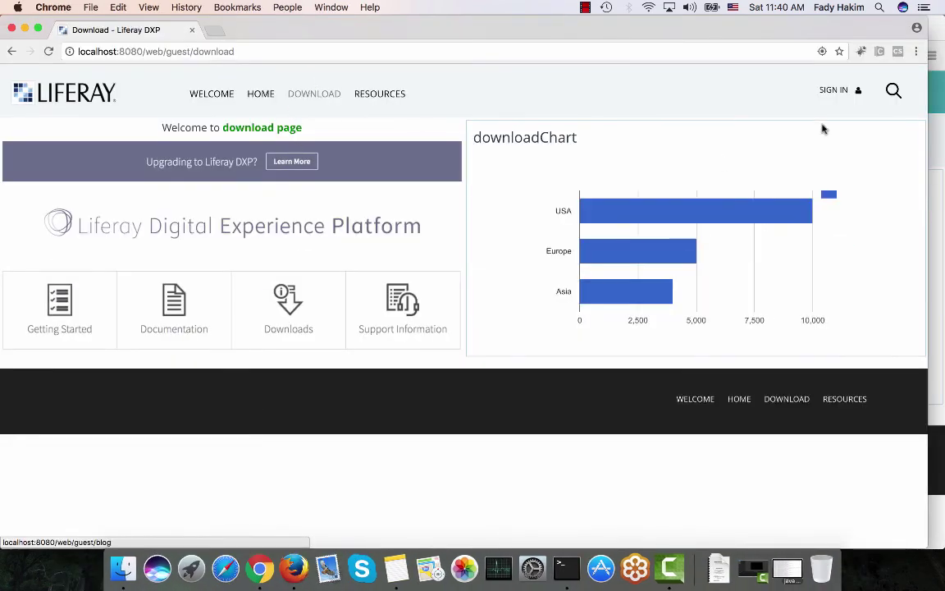
click(326, 101)
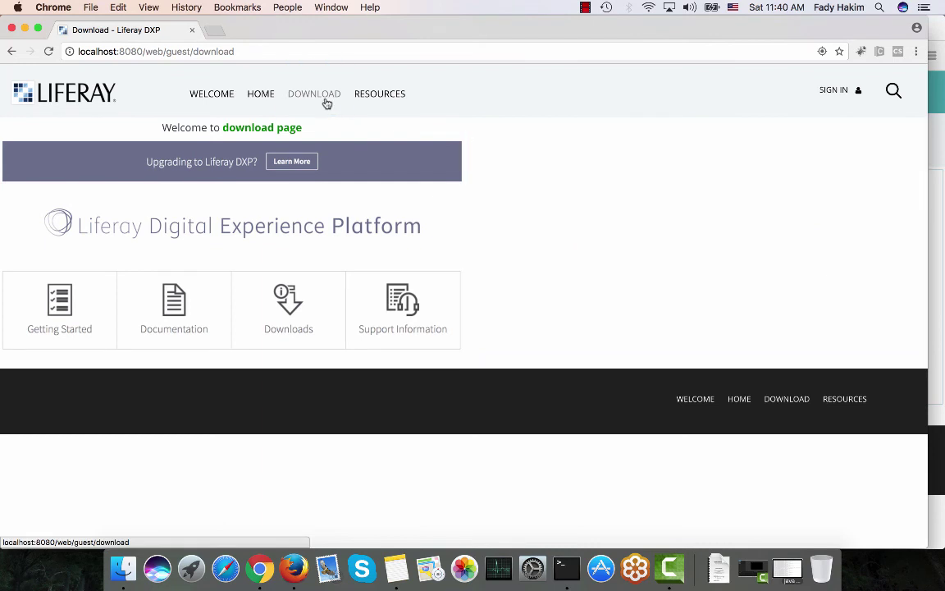
click(326, 102)
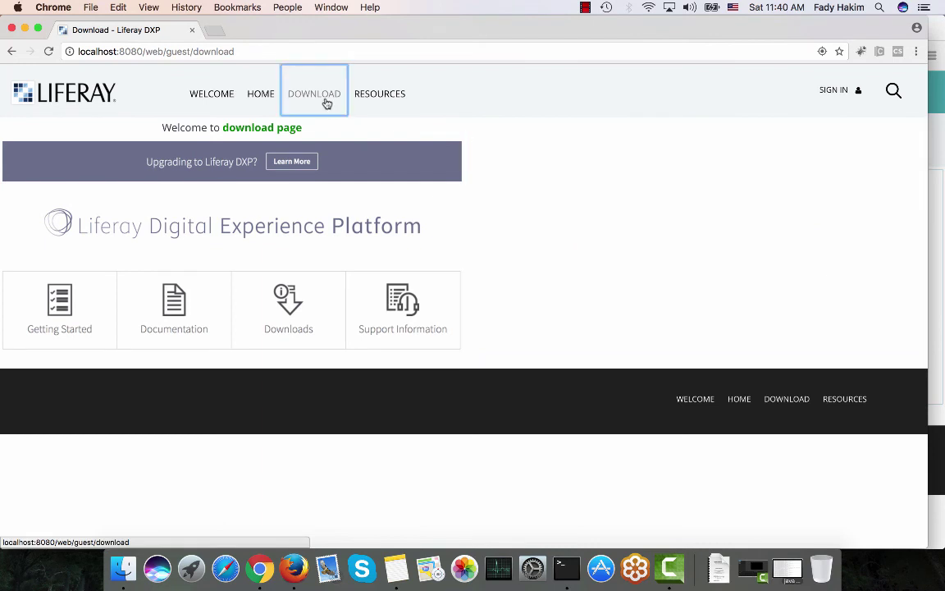
Sign in with the engineer's screen name and password, then open the Download page
click(833, 93)
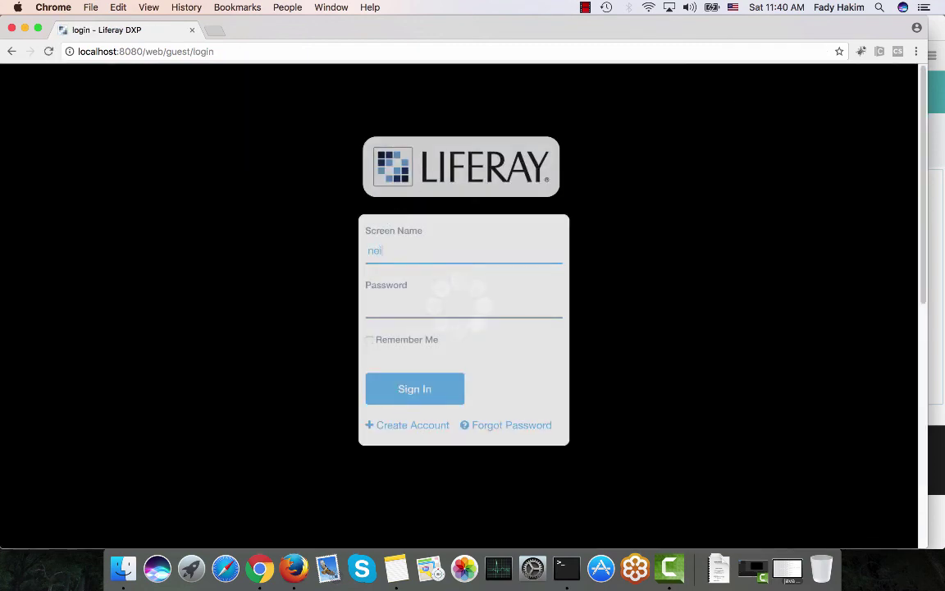
text(l)
key(Tab)
text(••••)
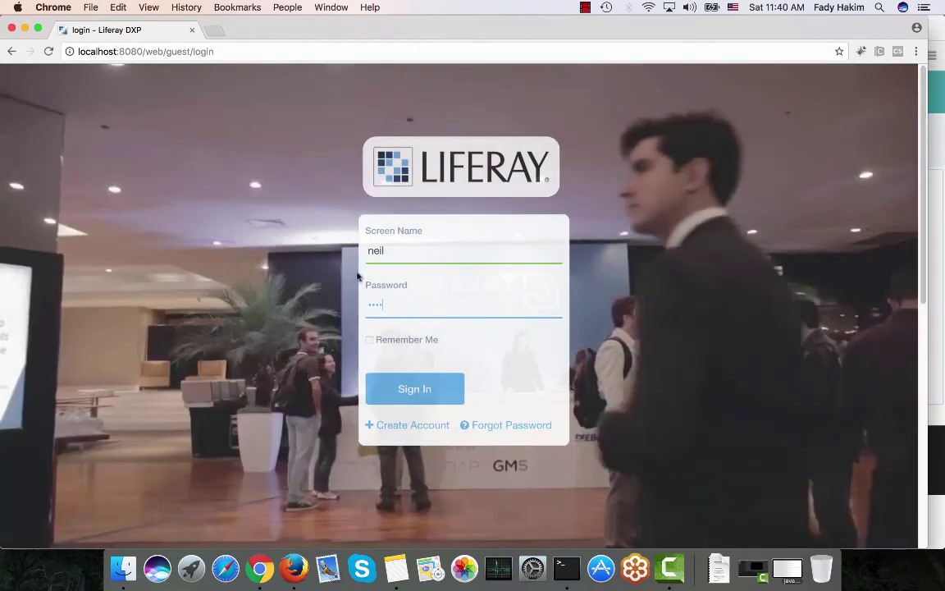
click(403, 396)
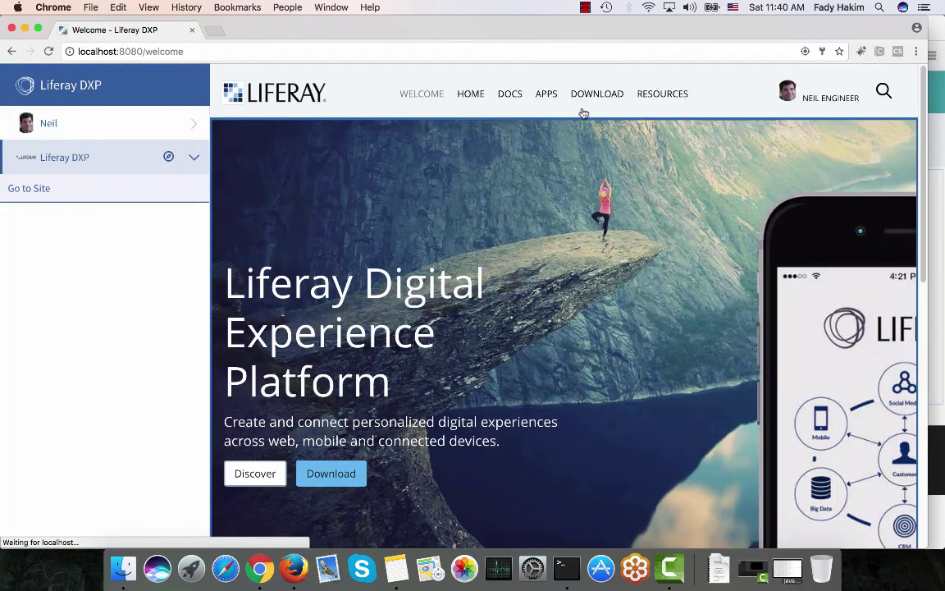
click(599, 95)
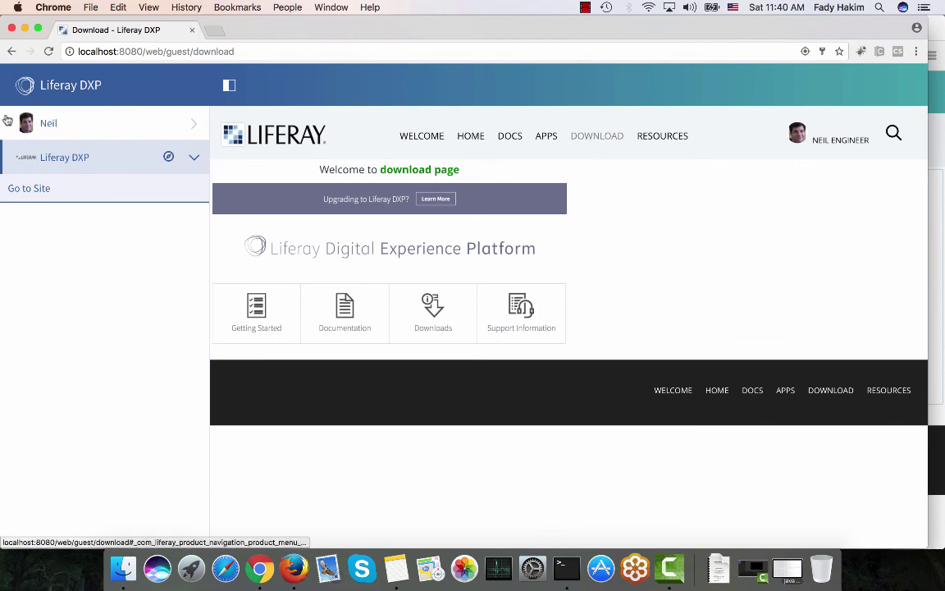
Sign out of the engineer account, log in as the manager user, and open the Download page with downloadChart
click(51, 126)
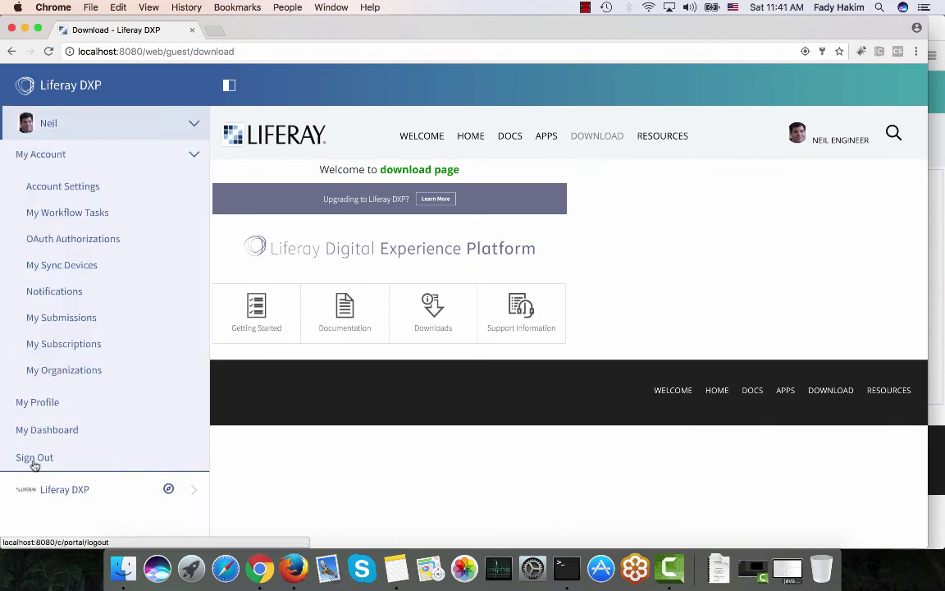
click(32, 457)
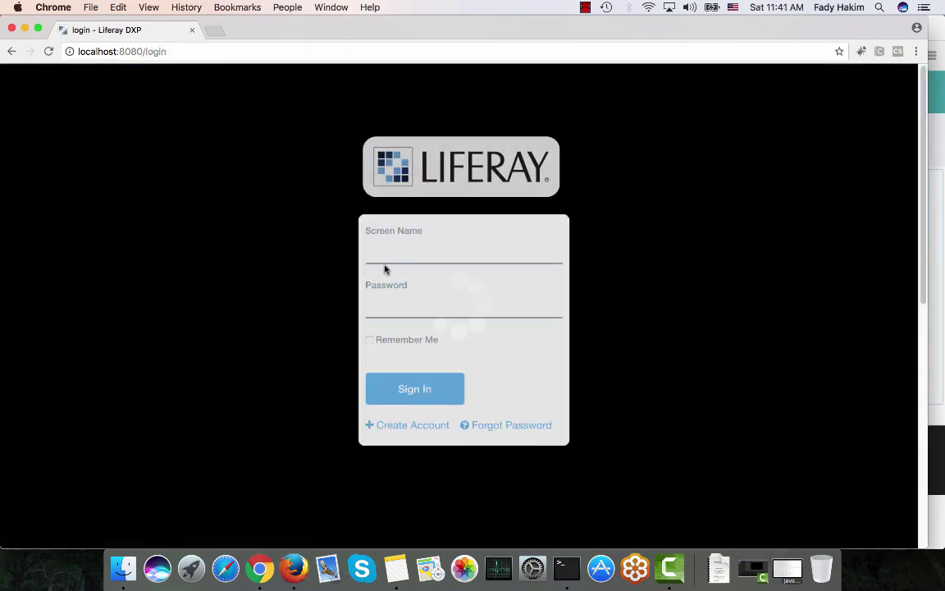
click(389, 254)
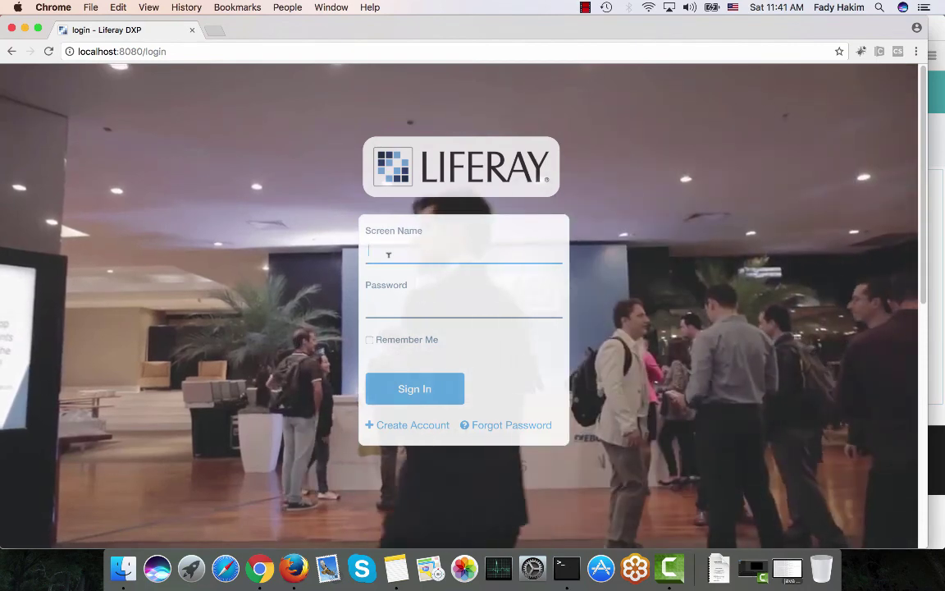
text(josh)
key(Tab)
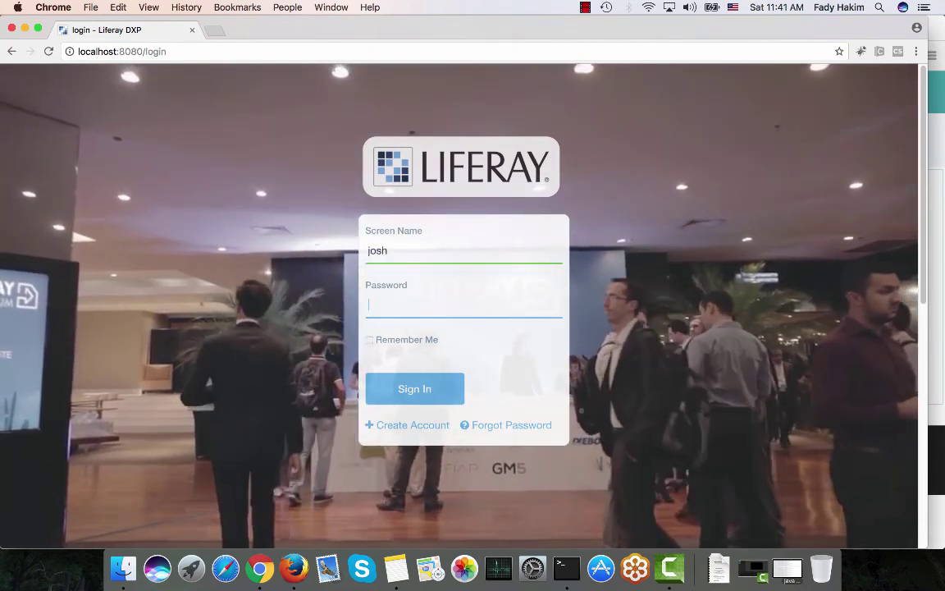
text(••••)
key(Return)
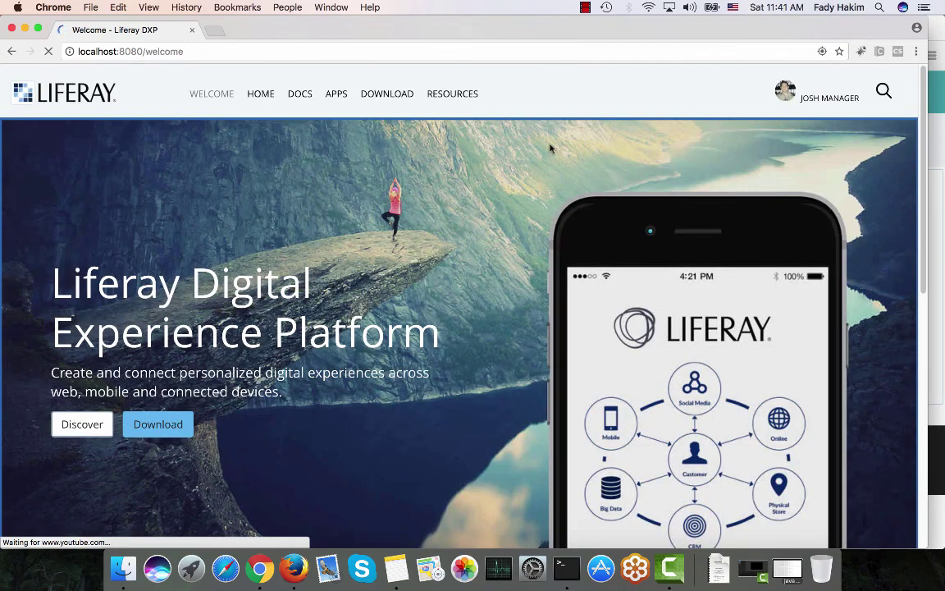
click(395, 95)
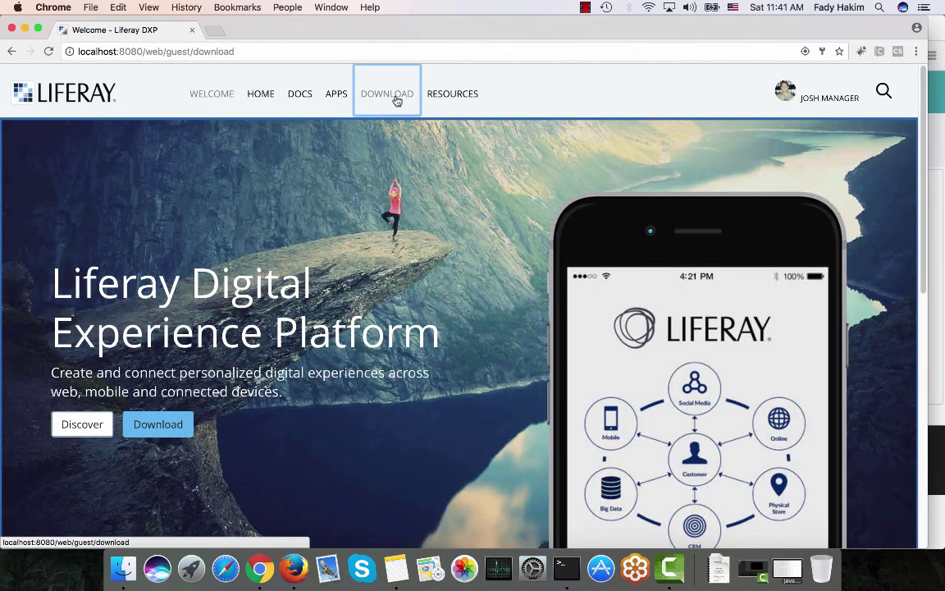
mouse_move(487, 178)
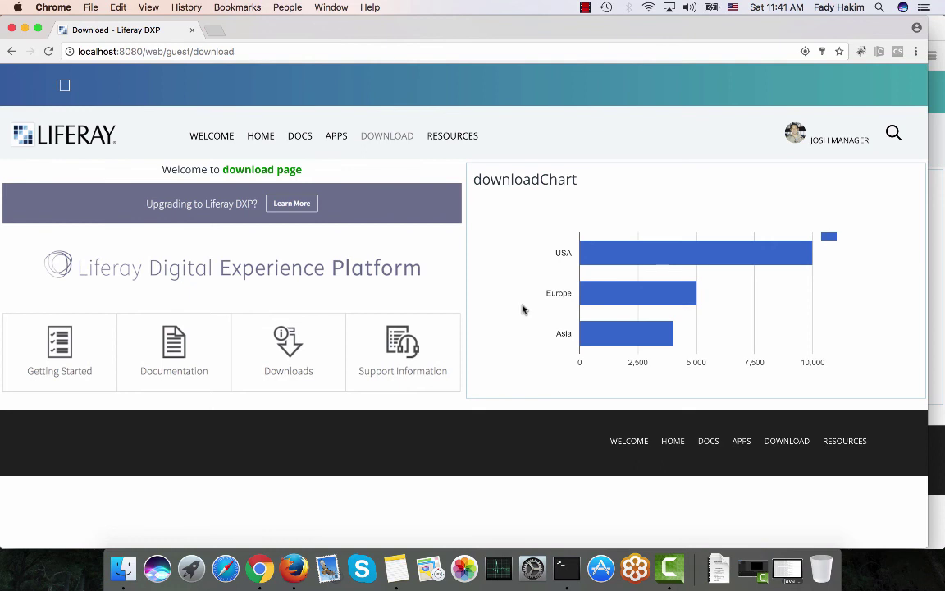
In the admin's Firefox session, open Control Panel > Users > Users and Organizations
click(933, 42)
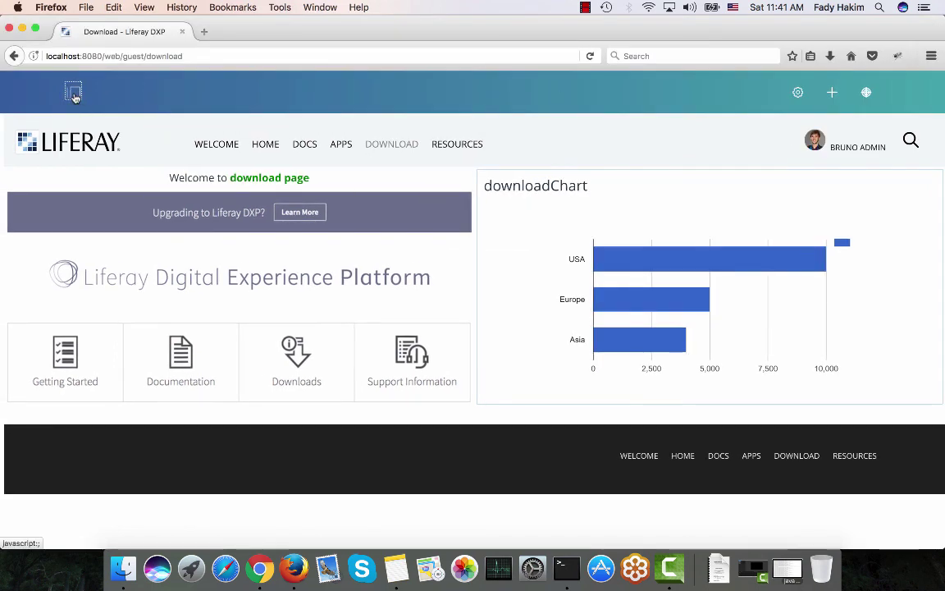
click(73, 94)
click(65, 131)
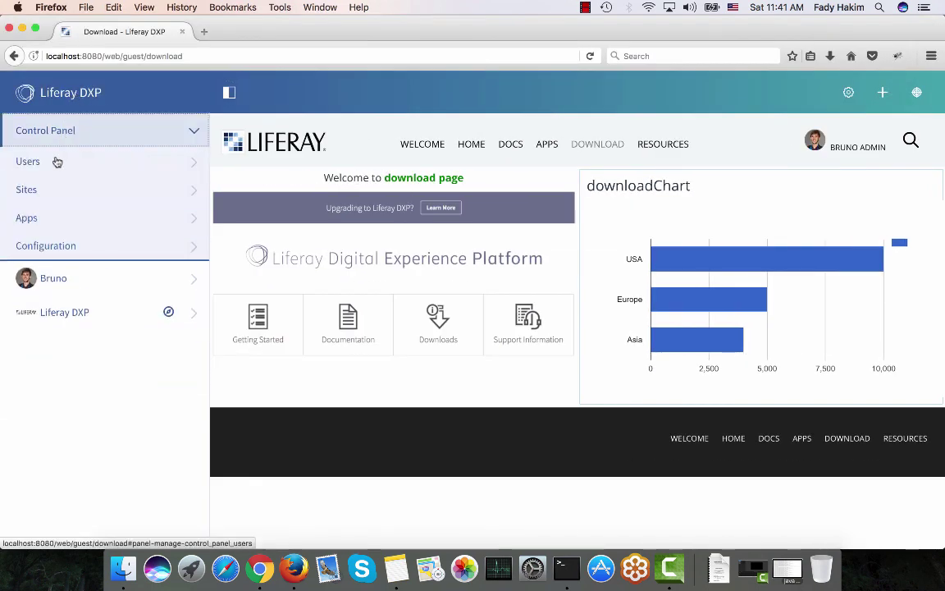
click(56, 162)
click(58, 196)
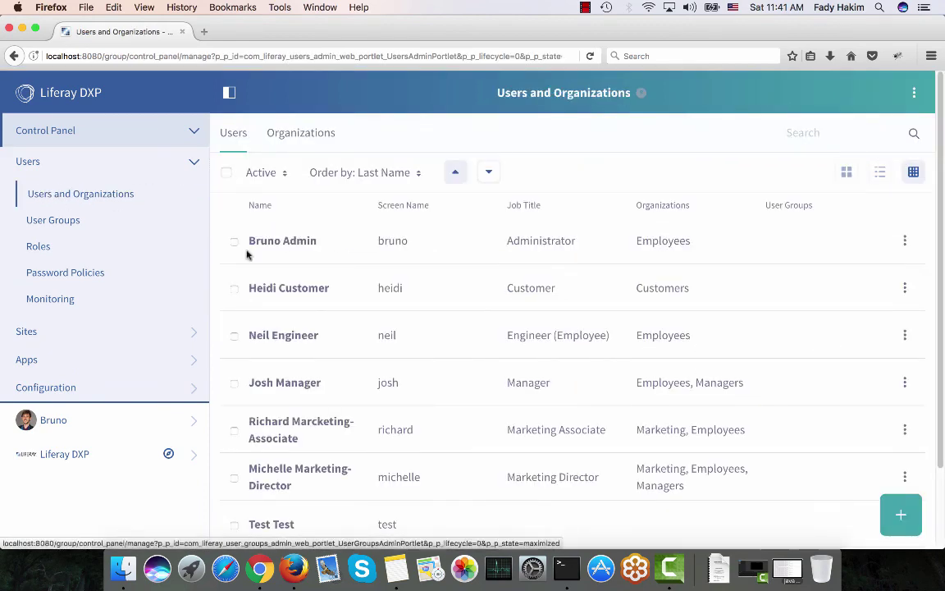
scroll(268, 262, down, 1)
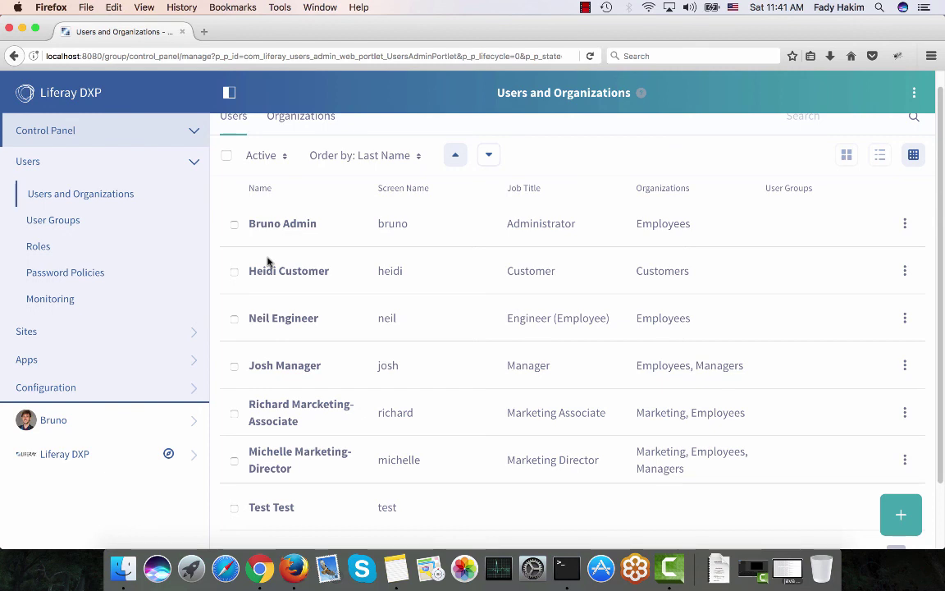
scroll(268, 261, down, 4)
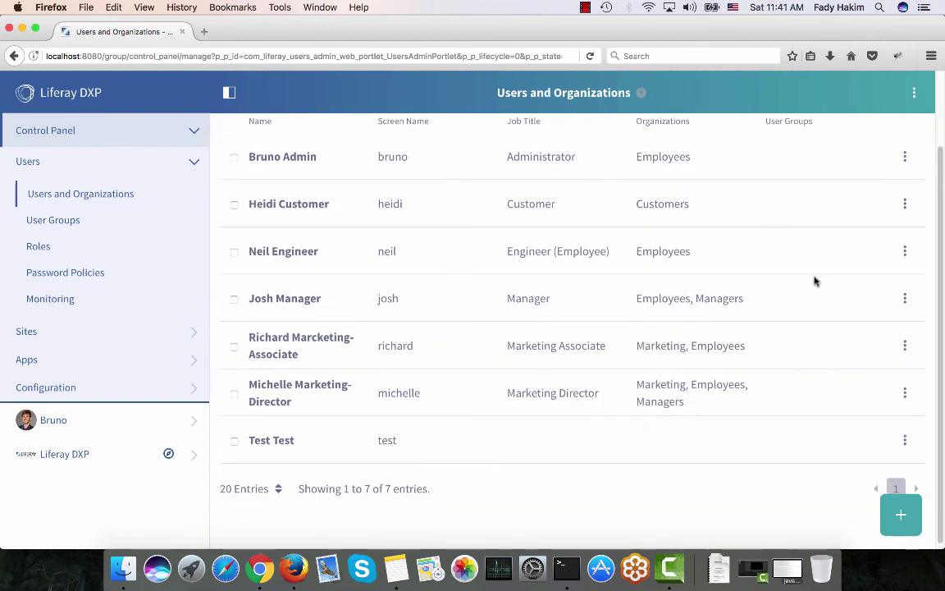
Impersonate the manager user in a new tab, then bring up the engineer user's actions in the users list
click(904, 299)
click(831, 399)
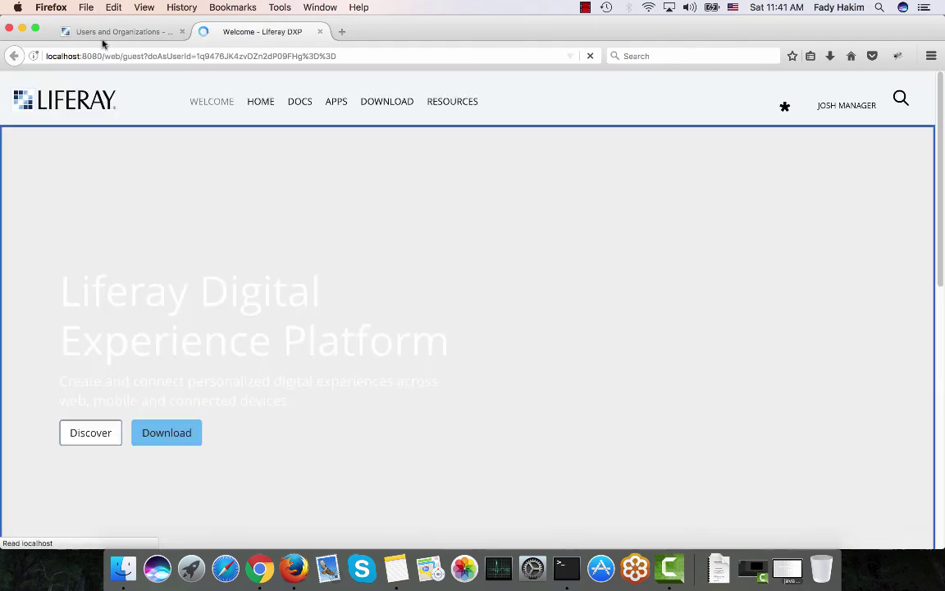
click(101, 34)
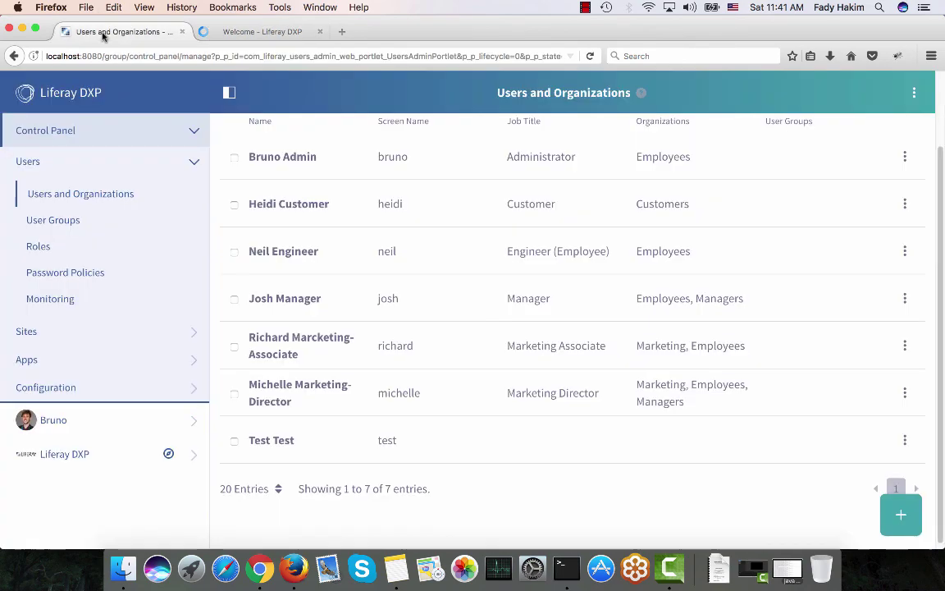
click(905, 250)
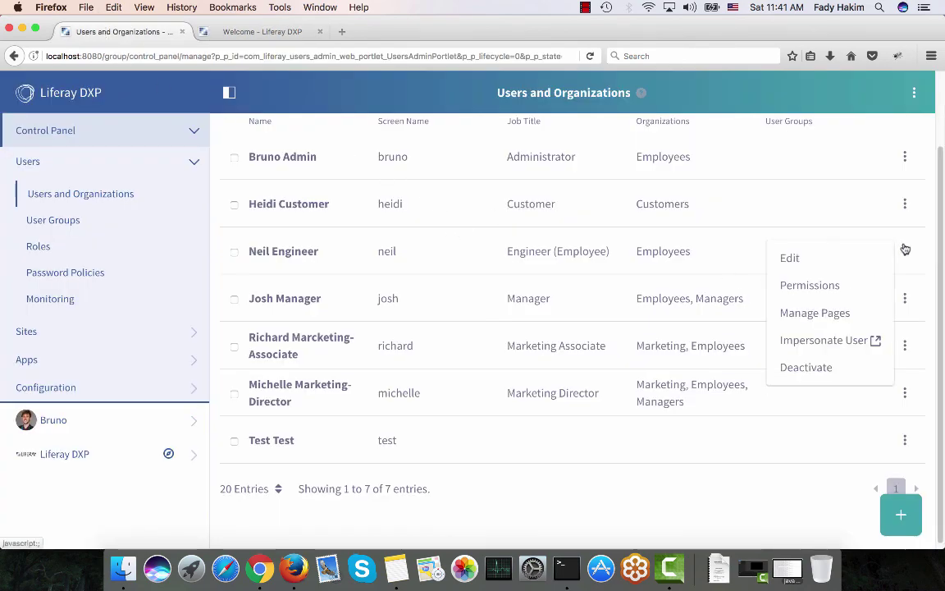
Impersonate the engineer and compare Download pages: the manager sees downloadChart, the engineer doesn't
click(836, 338)
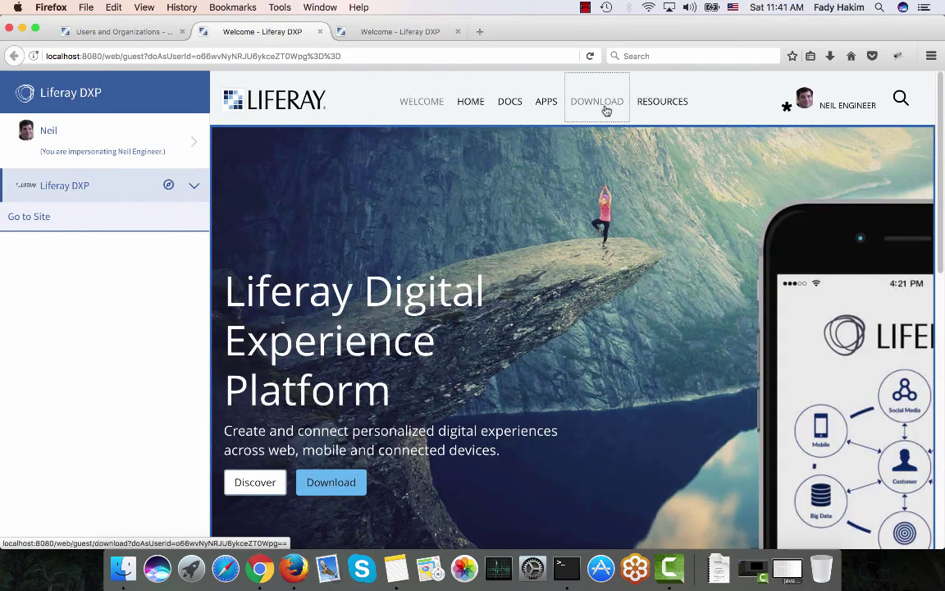
click(605, 107)
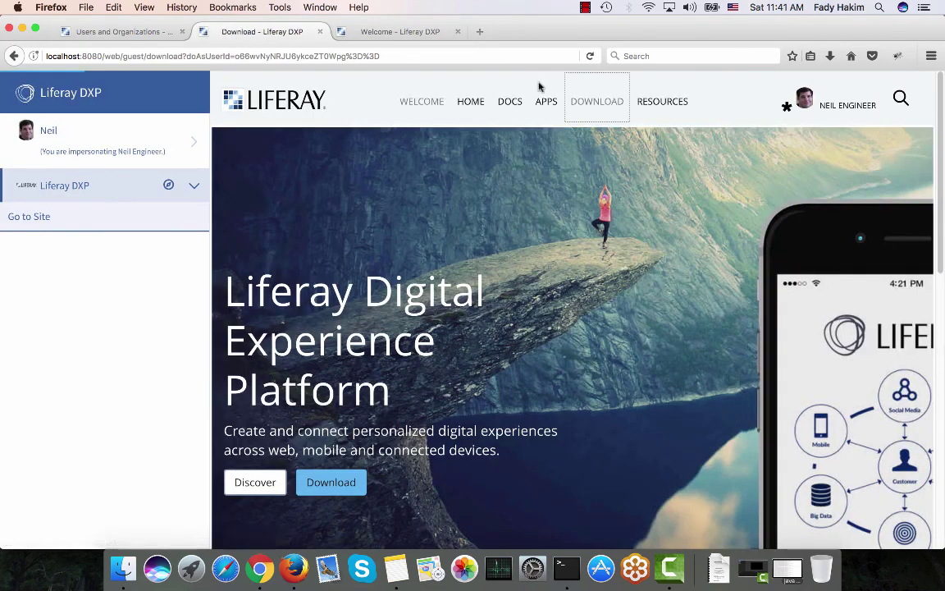
click(380, 32)
click(395, 110)
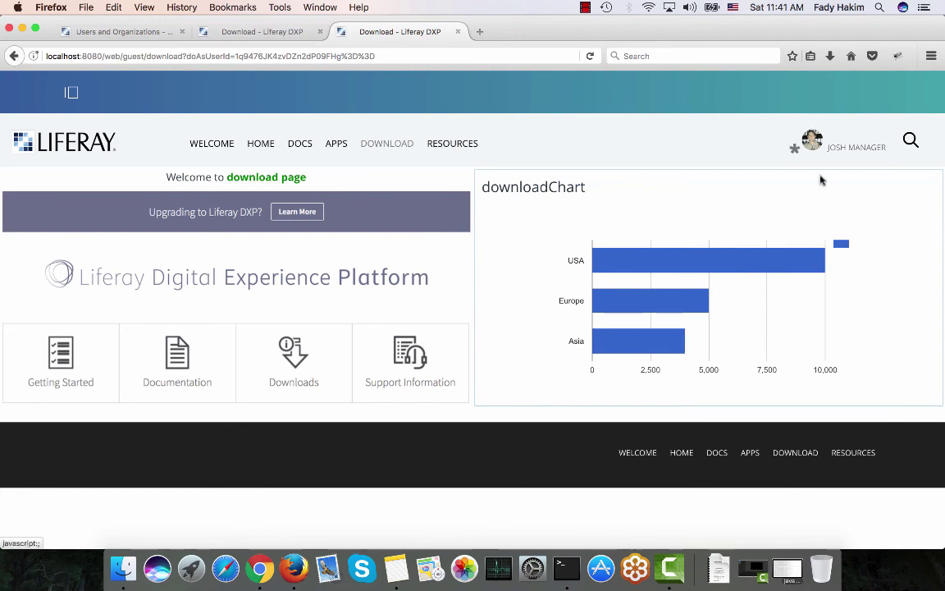
click(266, 31)
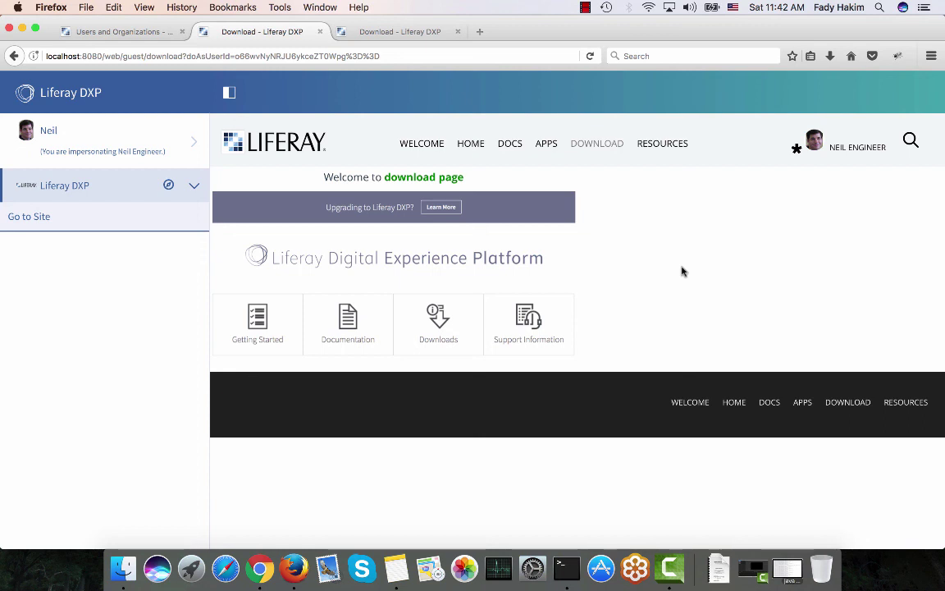
click(586, 8)
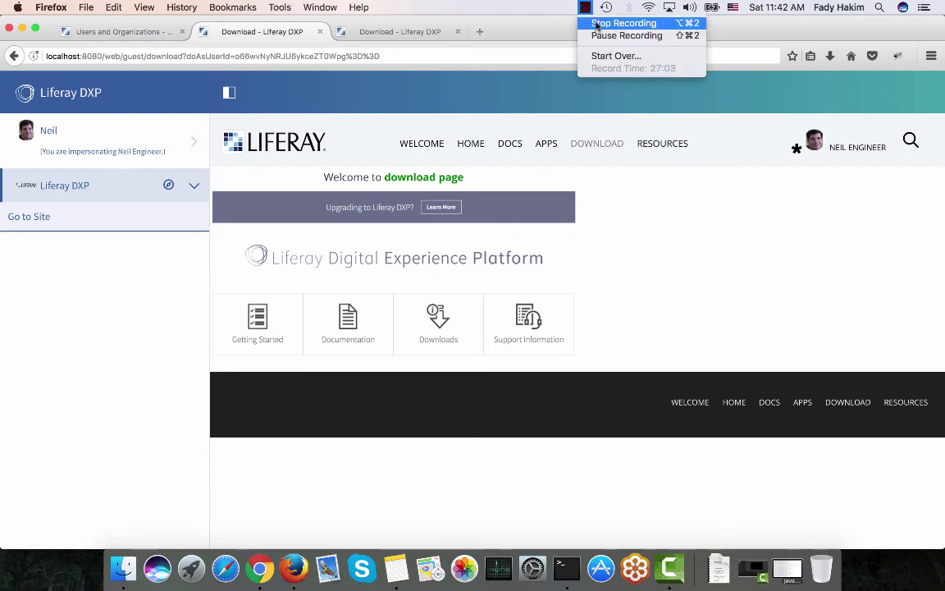